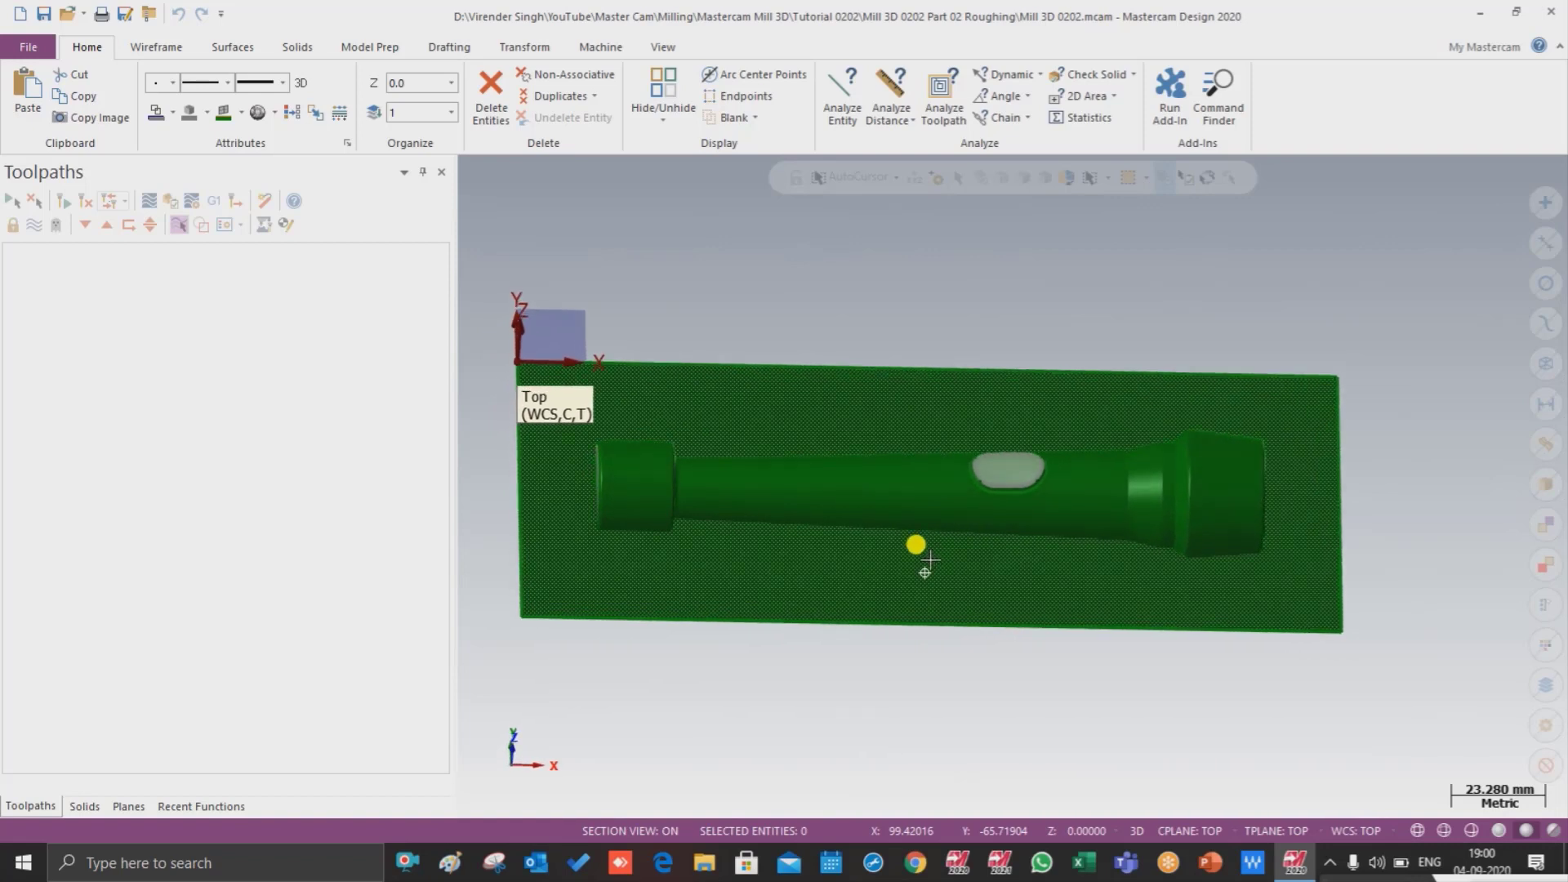
Step: Examine the torch-shaped model, its base surface and the WCS origin corner from the top and from tilted angles
{"action": "scroll", "coordinate": [957, 546], "scroll_direction": "down", "scroll_amount": 1}
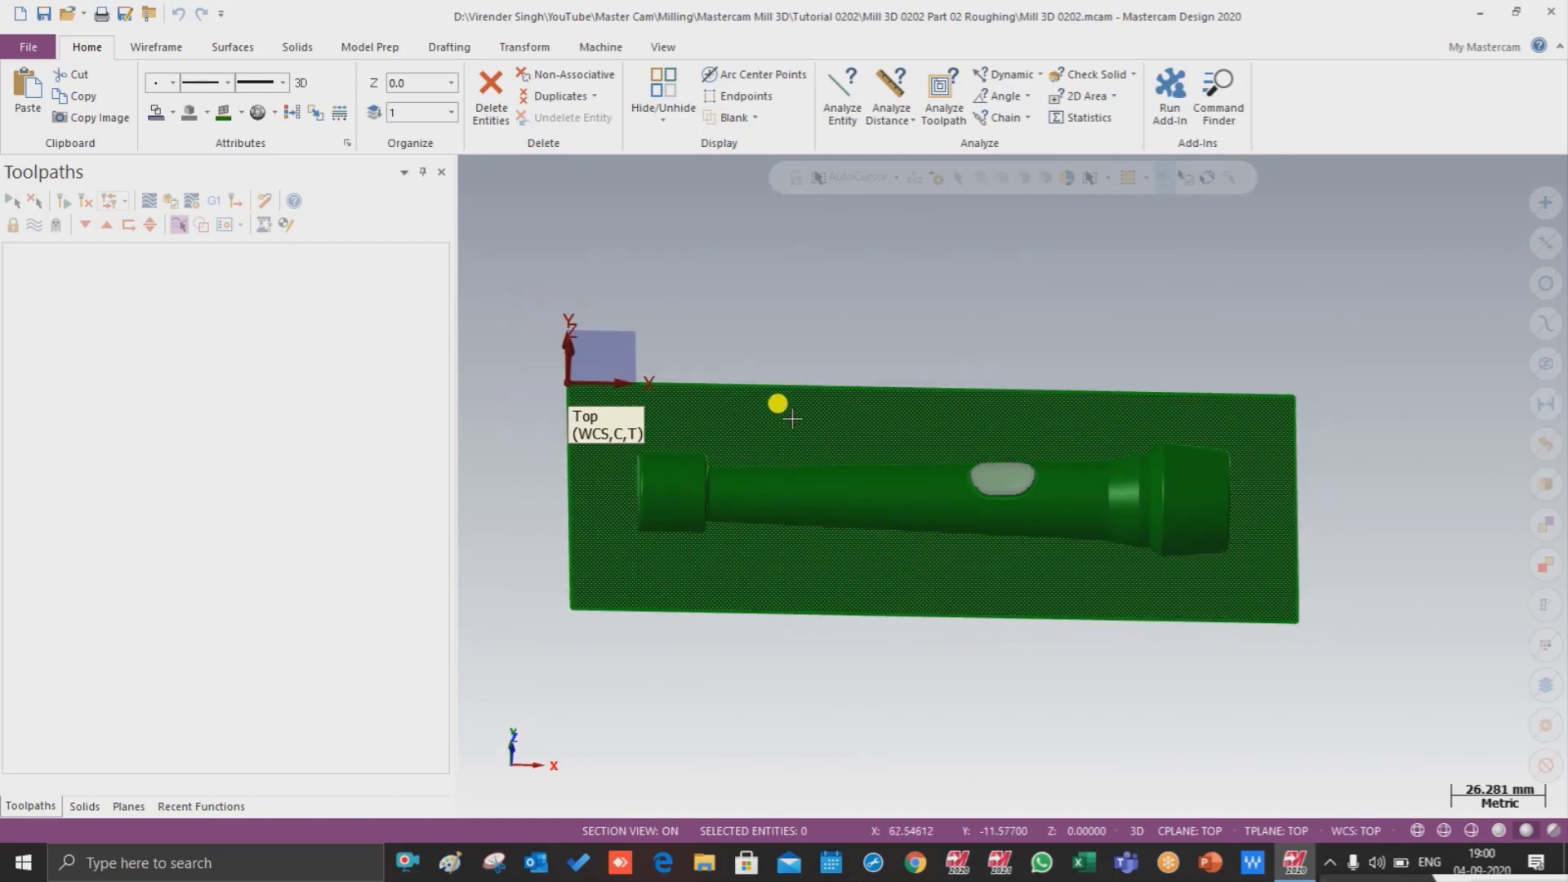
{"action": "mouse_move", "coordinate": [829, 532]}
{"action": "middle_mouse_down"}
{"action": "mouse_move", "coordinate": [872, 523]}
{"action": "mouse_move", "coordinate": [898, 488]}
{"action": "mouse_move", "coordinate": [845, 496]}
{"action": "mouse_move", "coordinate": [804, 477]}
{"action": "mouse_move", "coordinate": [840, 465]}
{"action": "mouse_move", "coordinate": [882, 500]}
{"action": "mouse_move", "coordinate": [880, 526]}
{"action": "middle_mouse_up"}
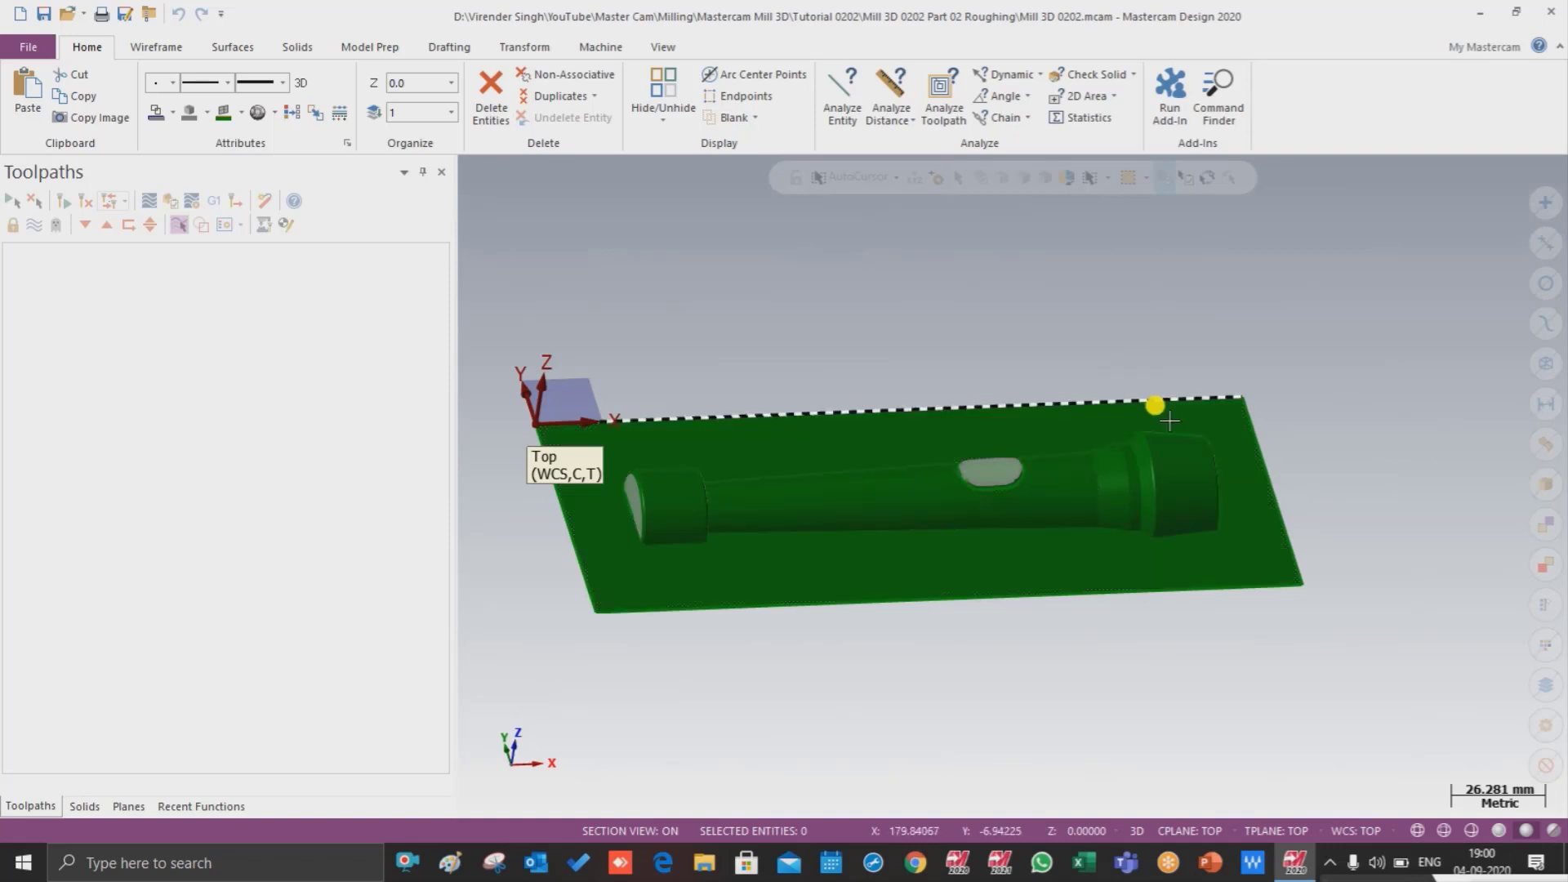
{"action": "middle_click_drag", "start_coordinate": [931, 547], "coordinate": [960, 519]}
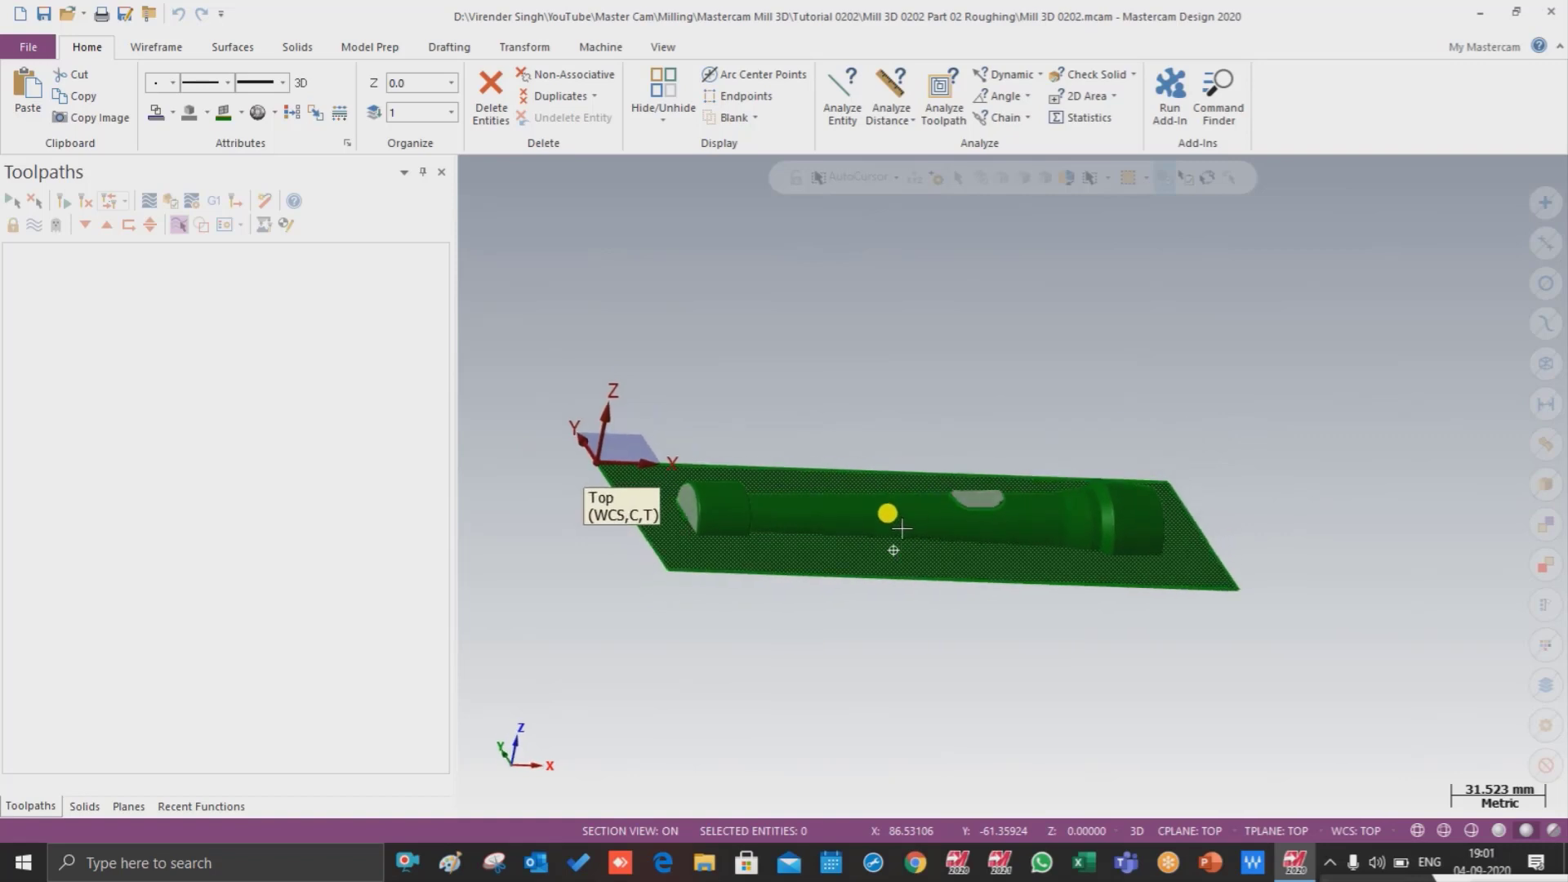
{"action": "scroll", "coordinate": [600, 455], "scroll_direction": "up", "scroll_amount": 2}
{"action": "scroll", "coordinate": [600, 456], "scroll_direction": "up", "scroll_amount": 1}
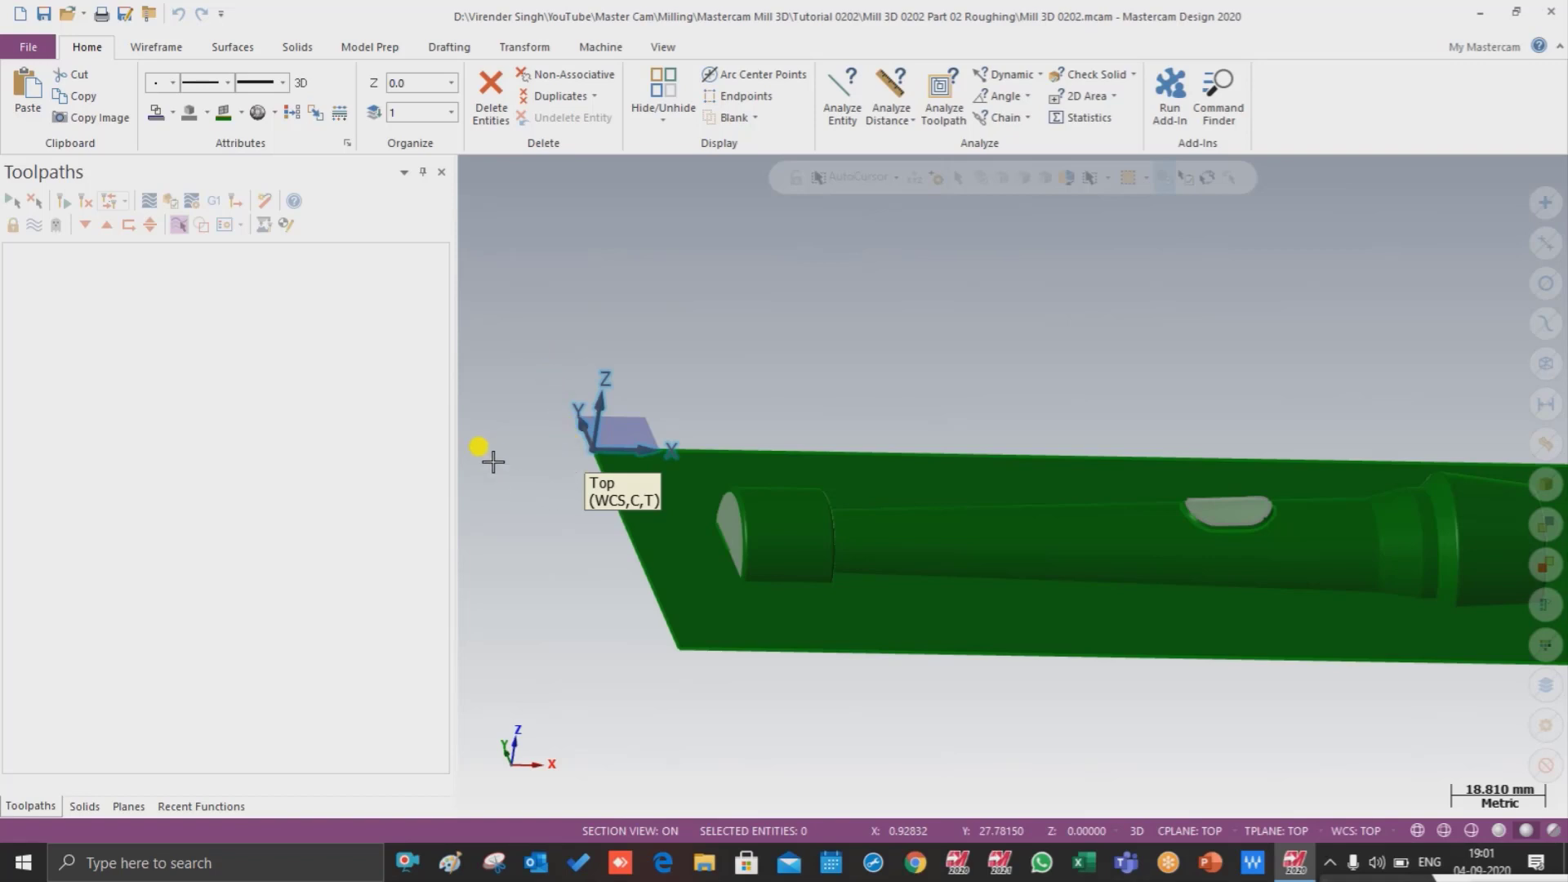
{"action": "right_click", "coordinate": [527, 509]}
{"action": "left_click", "coordinate": [567, 560]}
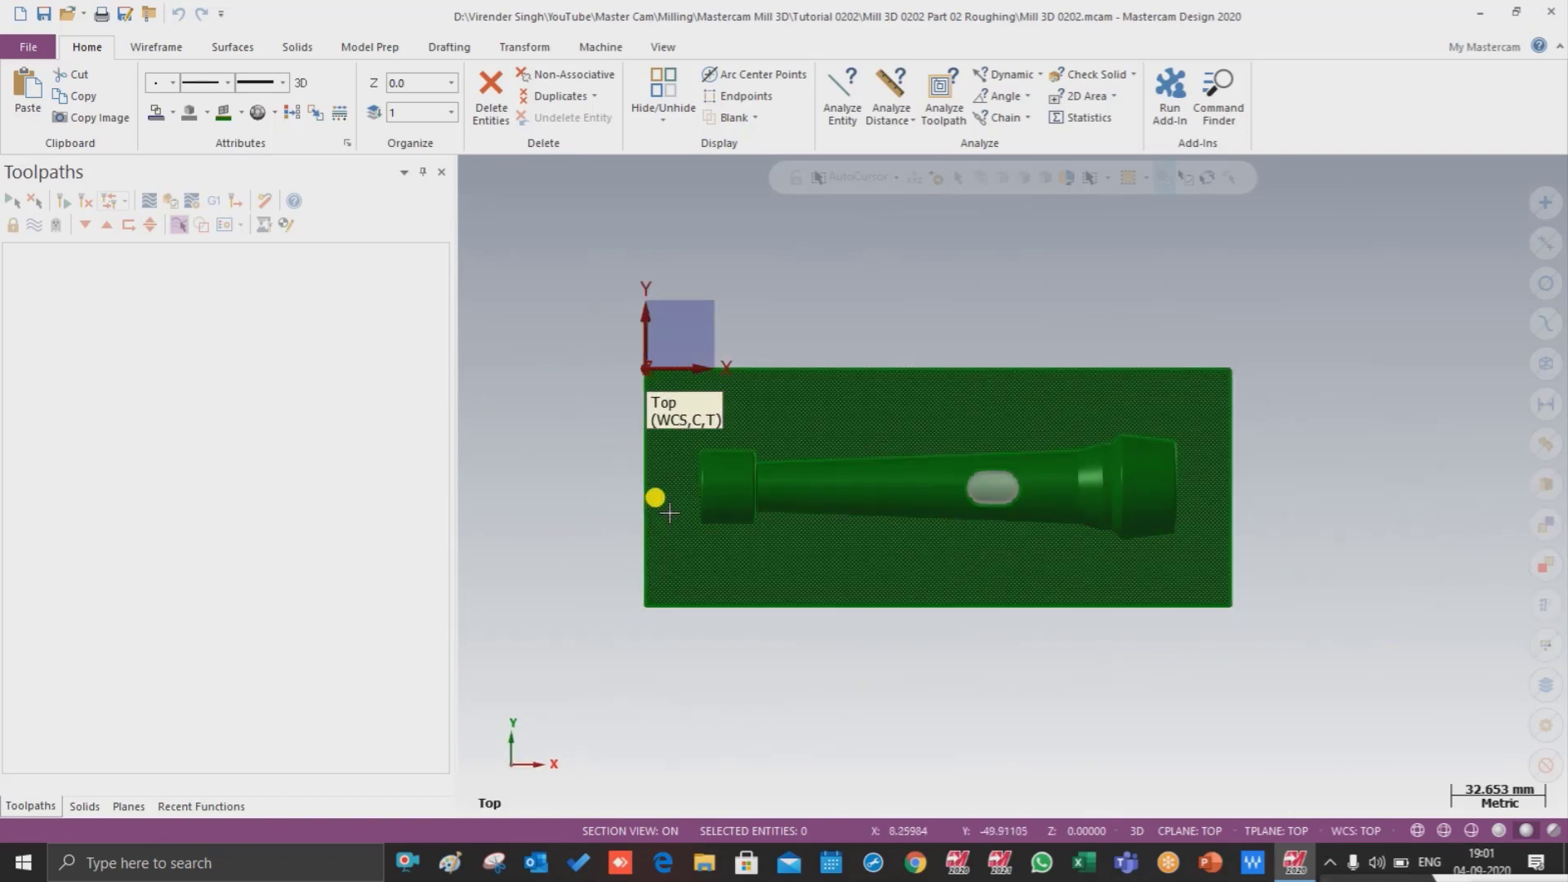
{"action": "scroll", "coordinate": [810, 540], "scroll_direction": "up", "scroll_amount": 2}
{"action": "scroll", "coordinate": [805, 547], "scroll_direction": "down", "scroll_amount": 1}
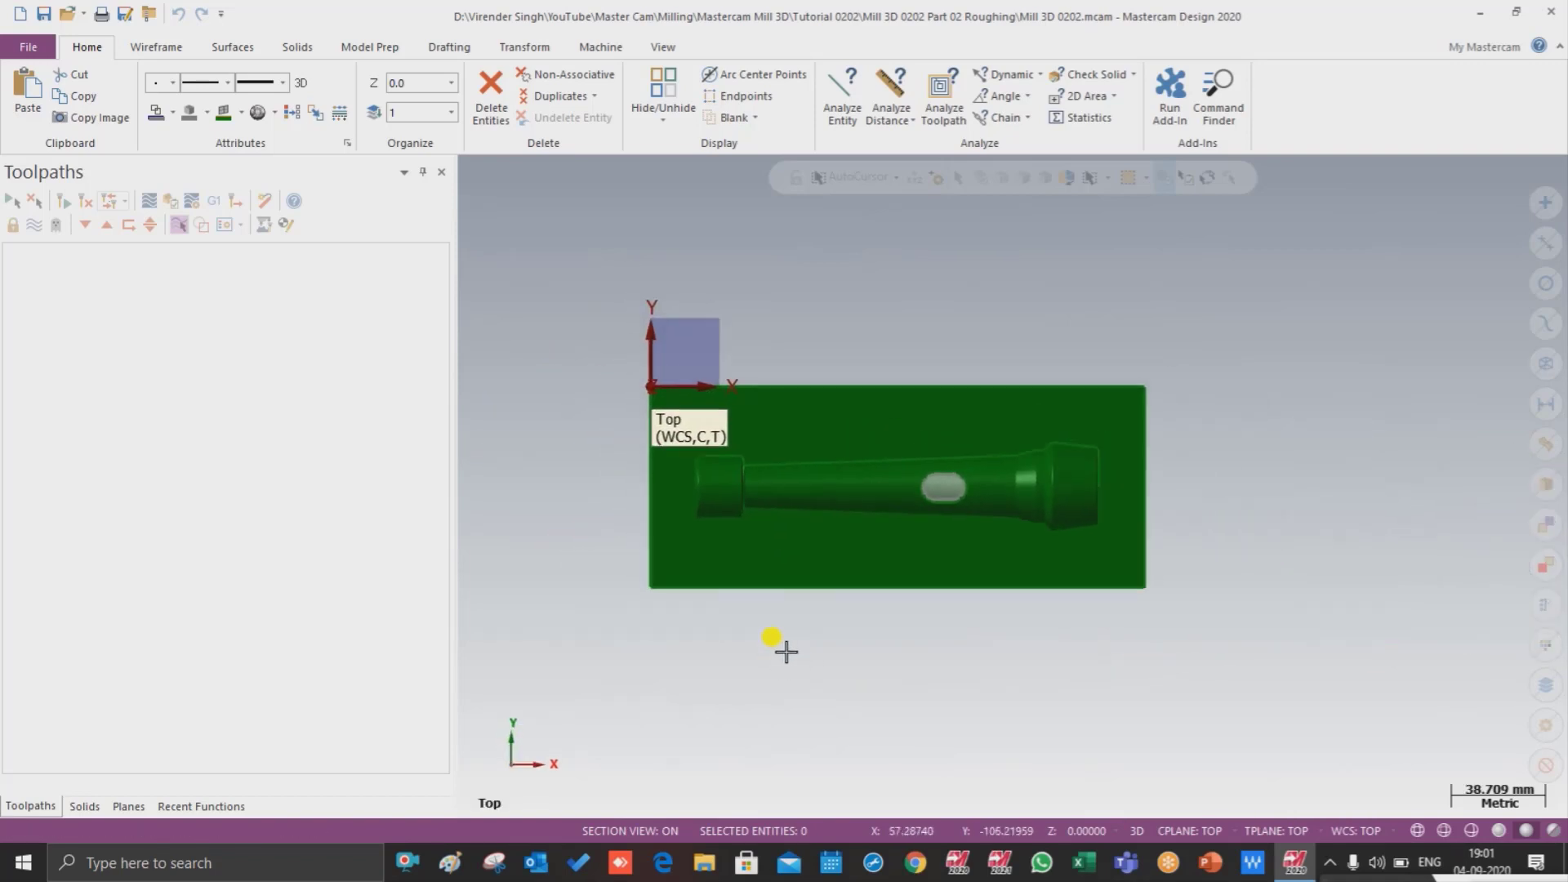
{"action": "scroll", "coordinate": [886, 563], "scroll_direction": "up", "scroll_amount": 2}
{"action": "mouse_move", "coordinate": [844, 564]}
{"action": "middle_mouse_down"}
{"action": "mouse_move", "coordinate": [872, 498]}
{"action": "mouse_move", "coordinate": [855, 532]}
{"action": "mouse_move", "coordinate": [856, 494]}
{"action": "middle_mouse_up"}
{"action": "scroll", "coordinate": [783, 499], "scroll_direction": "up", "scroll_amount": 2}
{"action": "scroll", "coordinate": [764, 514], "scroll_direction": "down", "scroll_amount": 1}
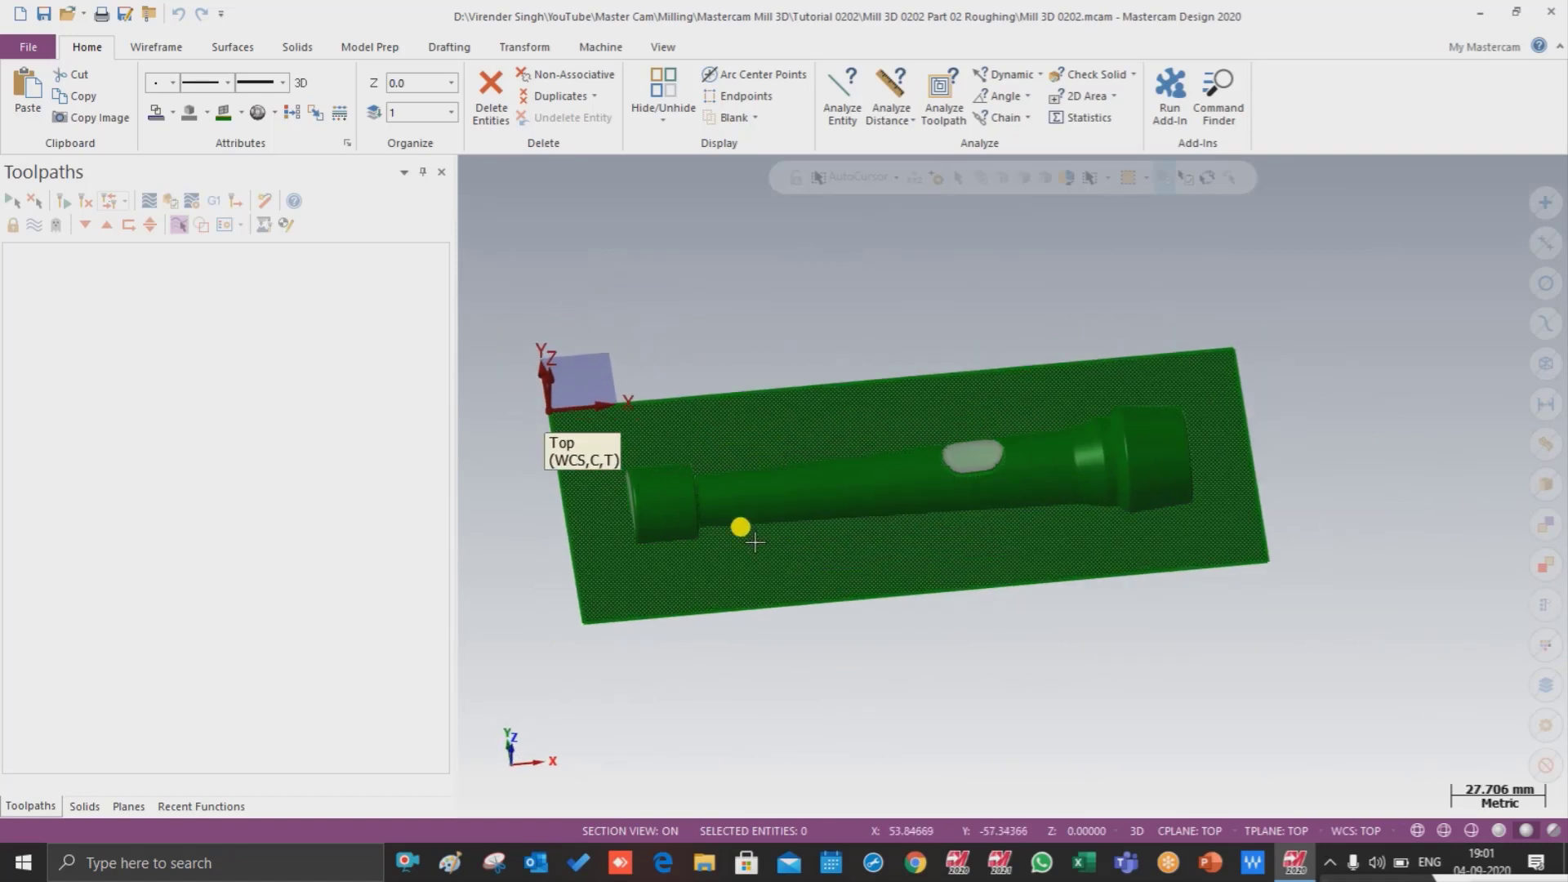
{"action": "scroll", "coordinate": [752, 539], "scroll_direction": "up", "scroll_amount": 1}
{"action": "mouse_move", "coordinate": [760, 546]}
{"action": "middle_mouse_down"}
{"action": "mouse_move", "coordinate": [791, 513]}
{"action": "mouse_move", "coordinate": [764, 530]}
{"action": "mouse_move", "coordinate": [777, 554]}
{"action": "middle_mouse_up"}
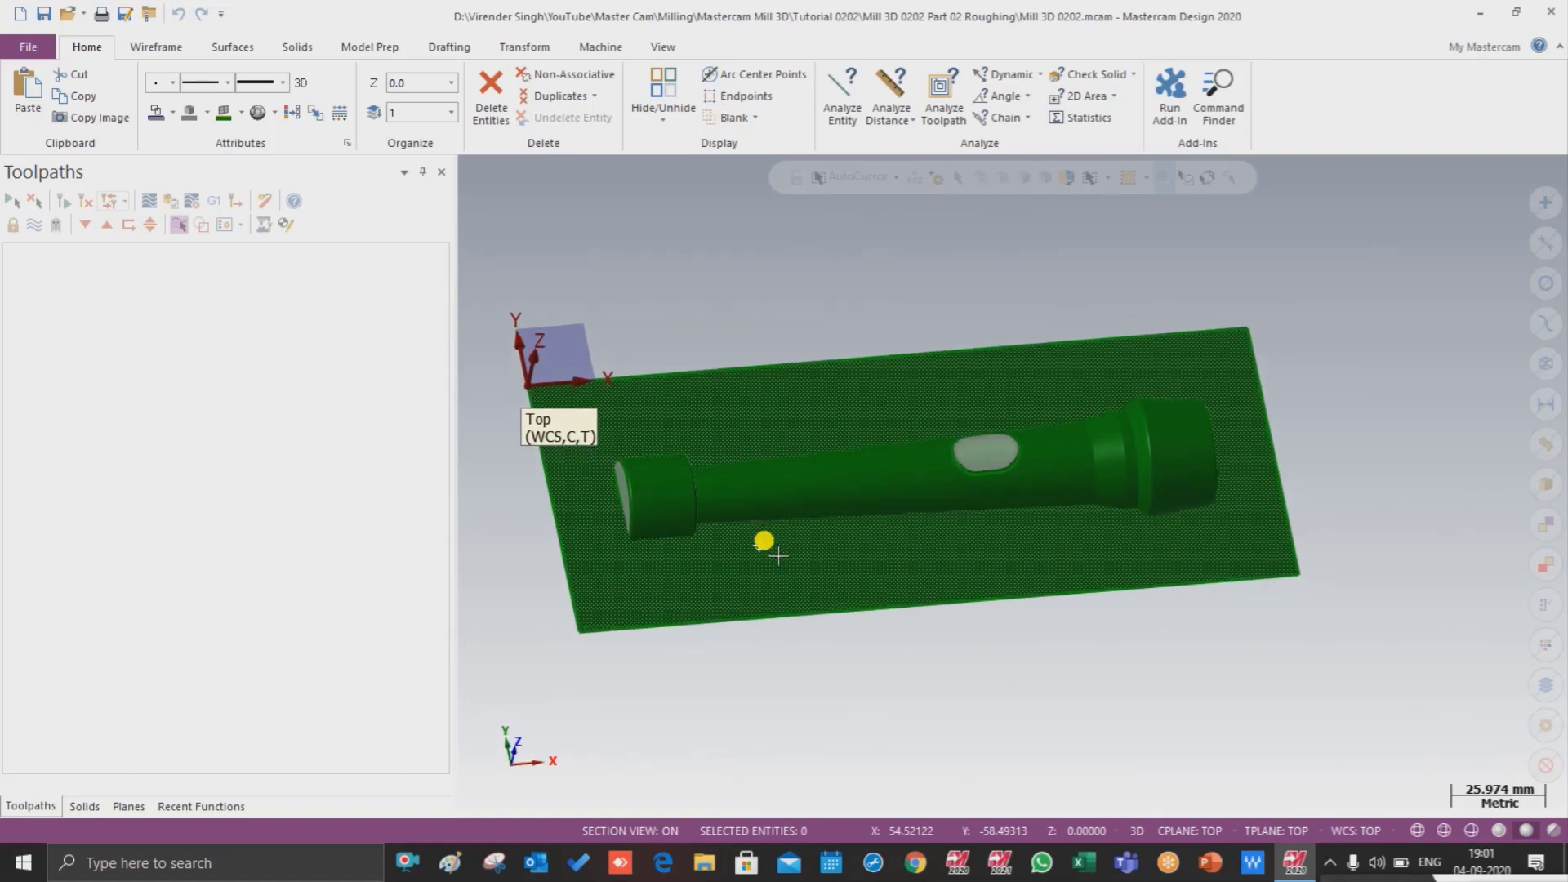
{"action": "right_click", "coordinate": [624, 254]}
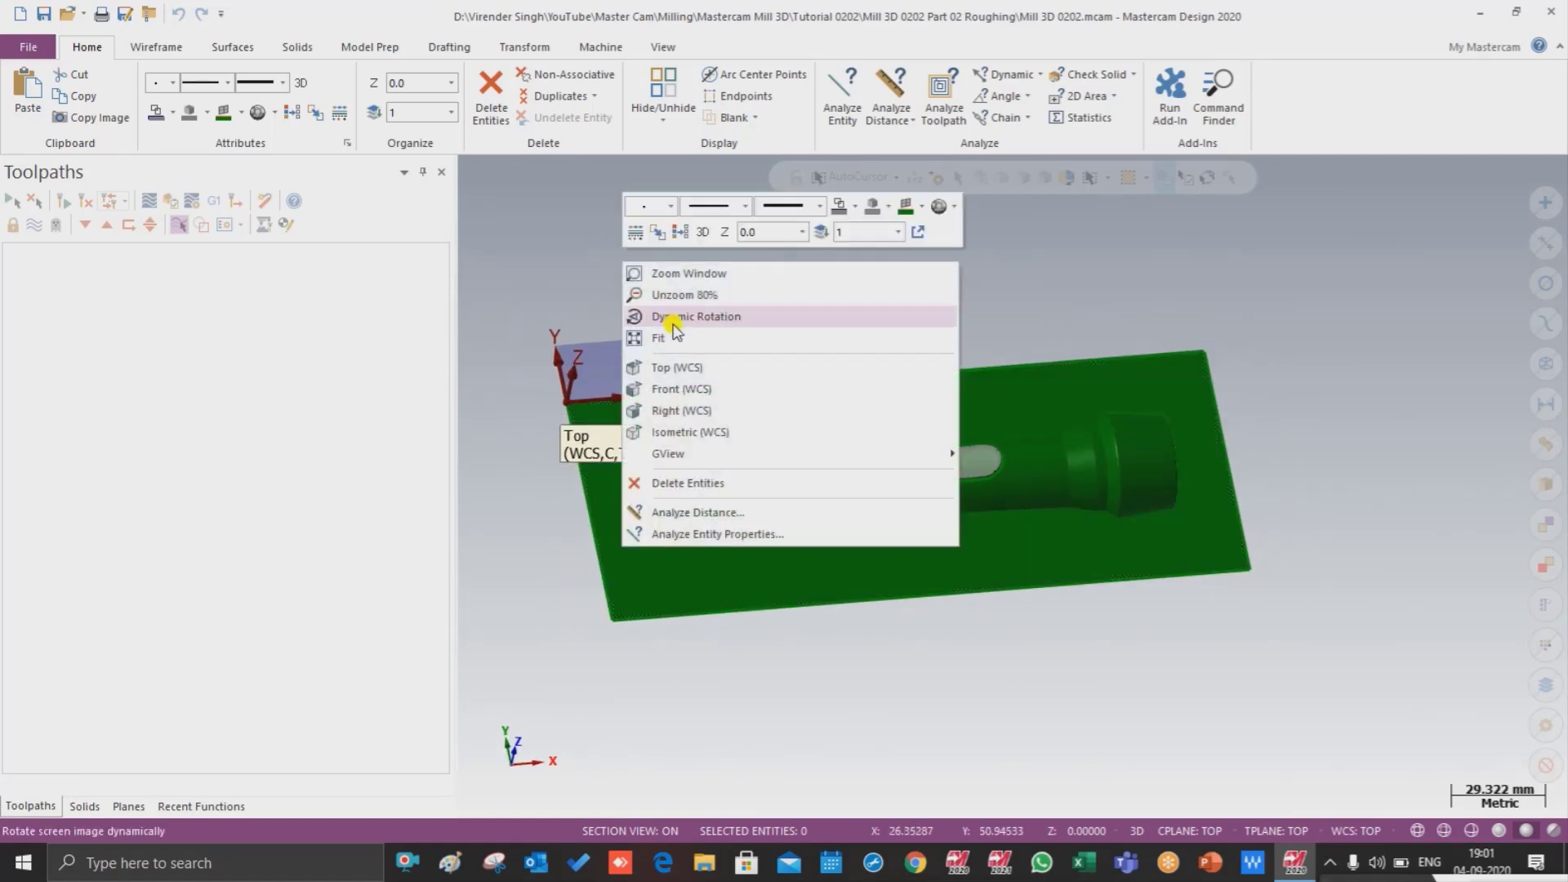
{"action": "left_click", "coordinate": [704, 357]}
{"action": "scroll", "coordinate": [704, 360], "scroll_direction": "up", "scroll_amount": 3}
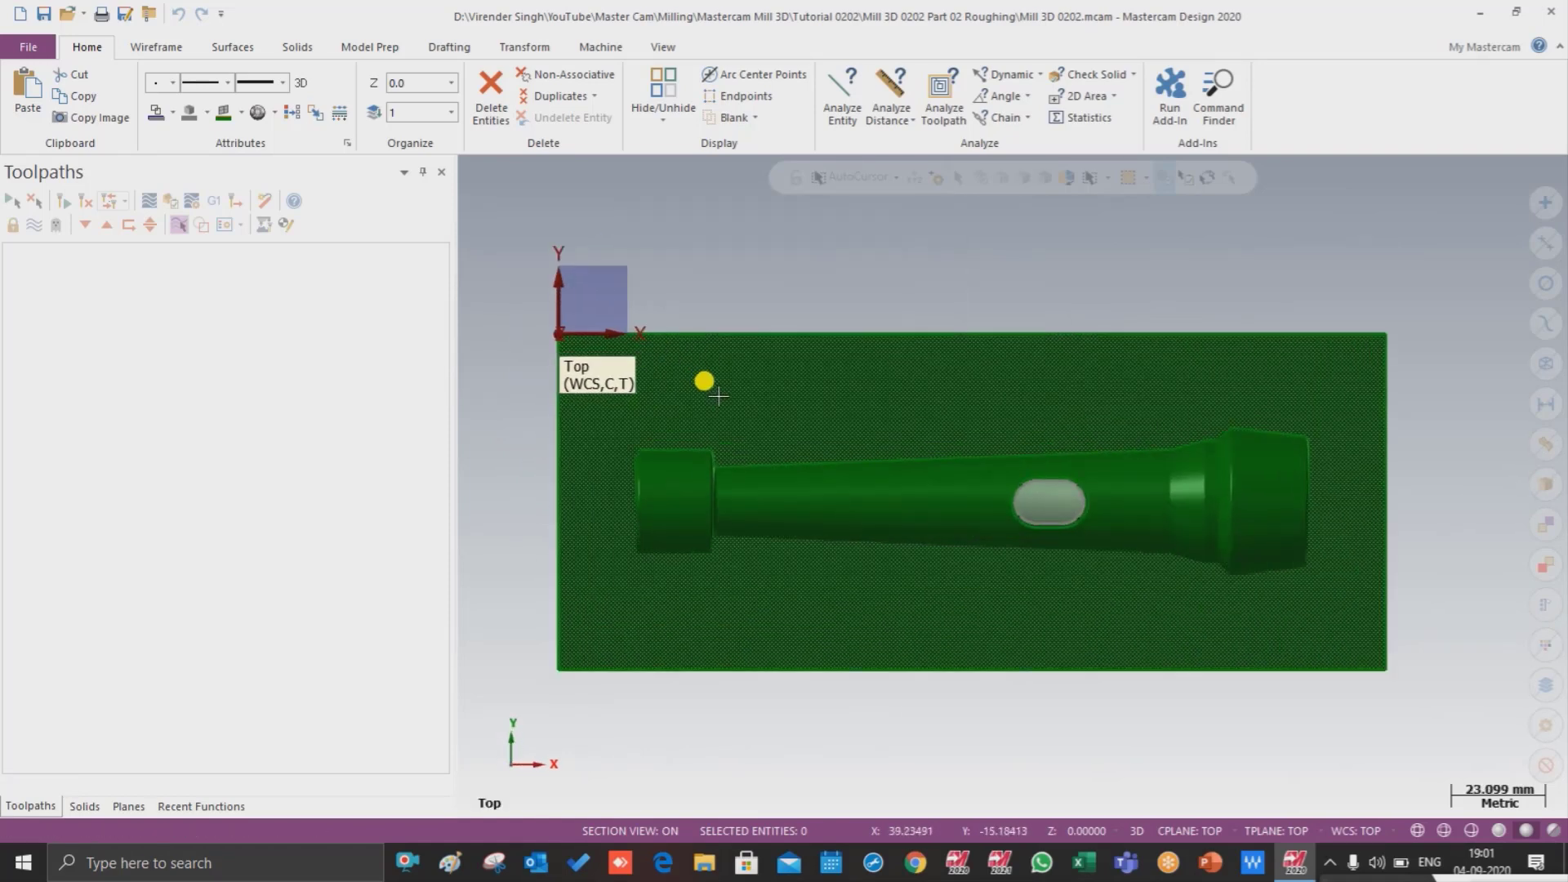
{"action": "scroll", "coordinate": [747, 420], "scroll_direction": "down", "scroll_amount": 1}
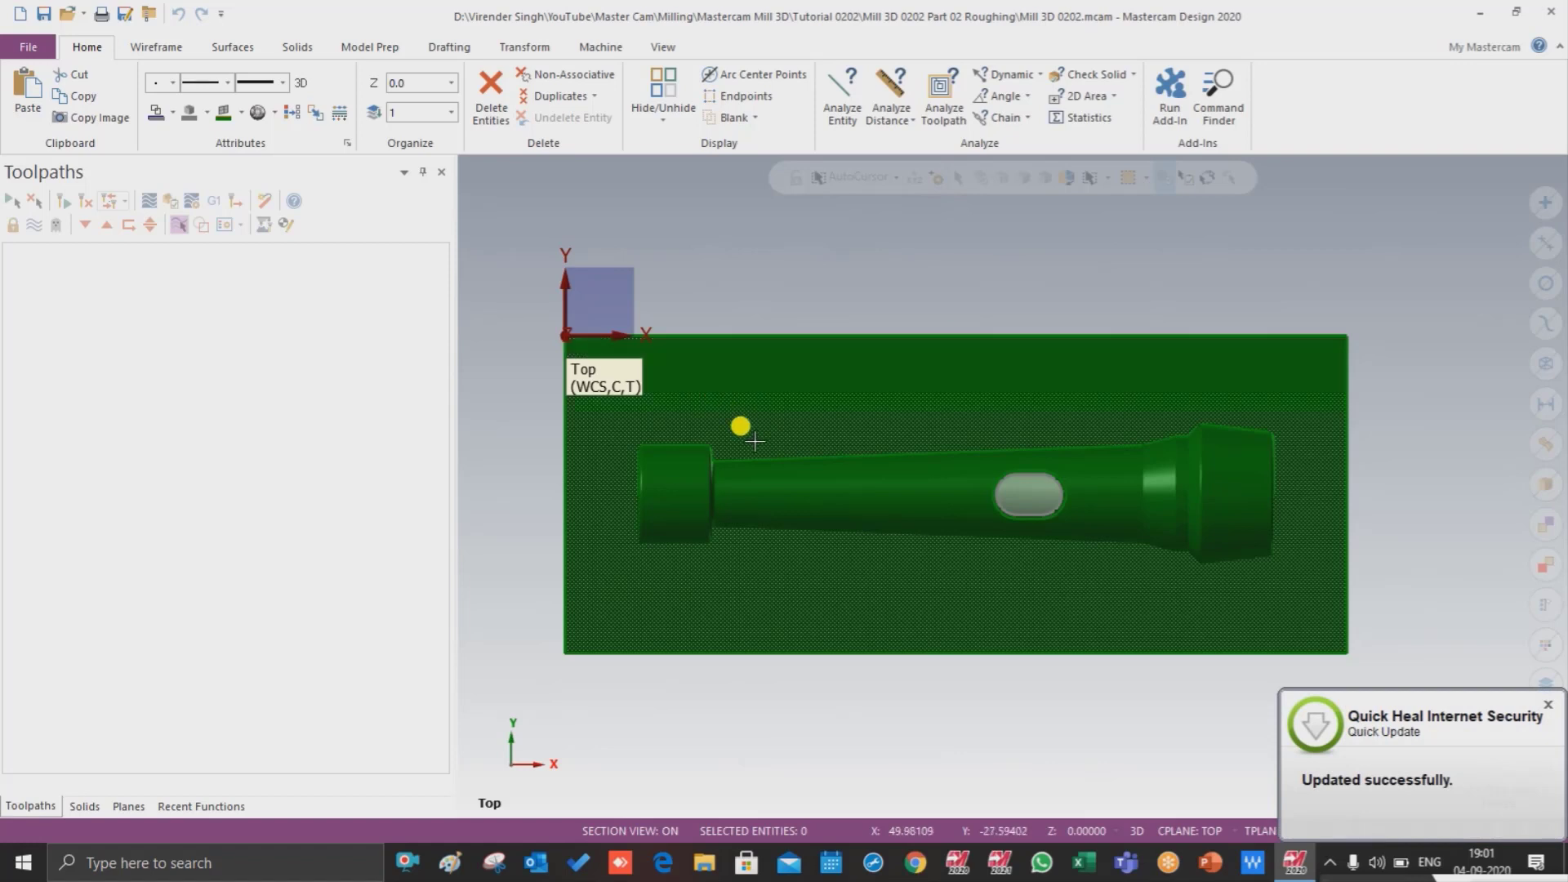
{"action": "mouse_move", "coordinate": [749, 441]}
{"action": "middle_mouse_down"}
{"action": "mouse_move", "coordinate": [781, 467]}
{"action": "mouse_move", "coordinate": [894, 442]}
{"action": "mouse_move", "coordinate": [829, 465]}
{"action": "middle_mouse_up"}
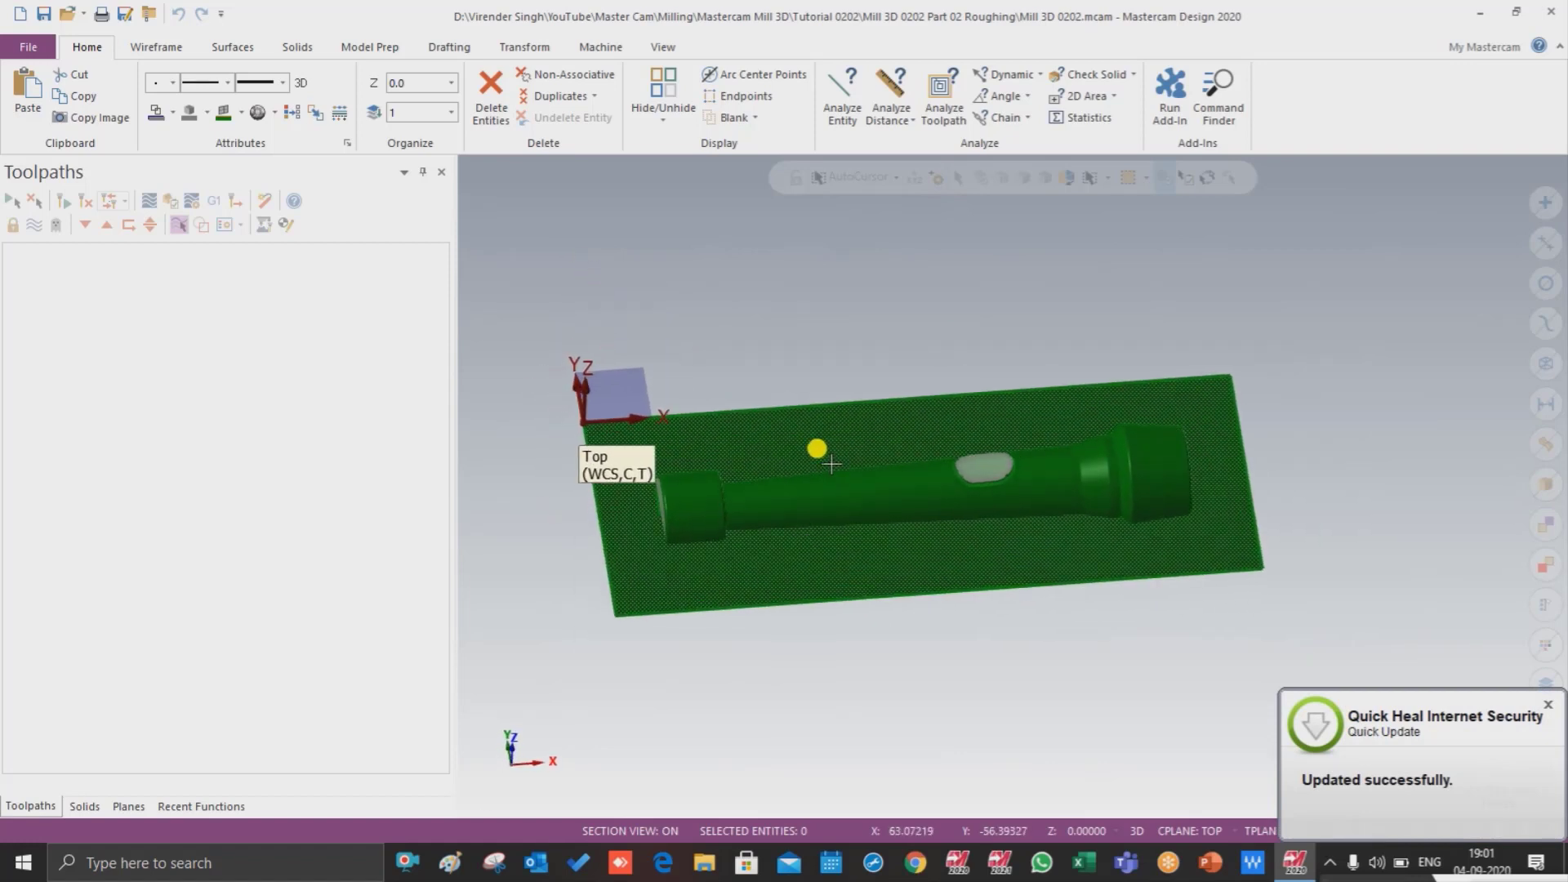
{"action": "left_click", "coordinate": [1547, 705]}
{"action": "scroll", "coordinate": [888, 626], "scroll_direction": "up", "scroll_amount": 1}
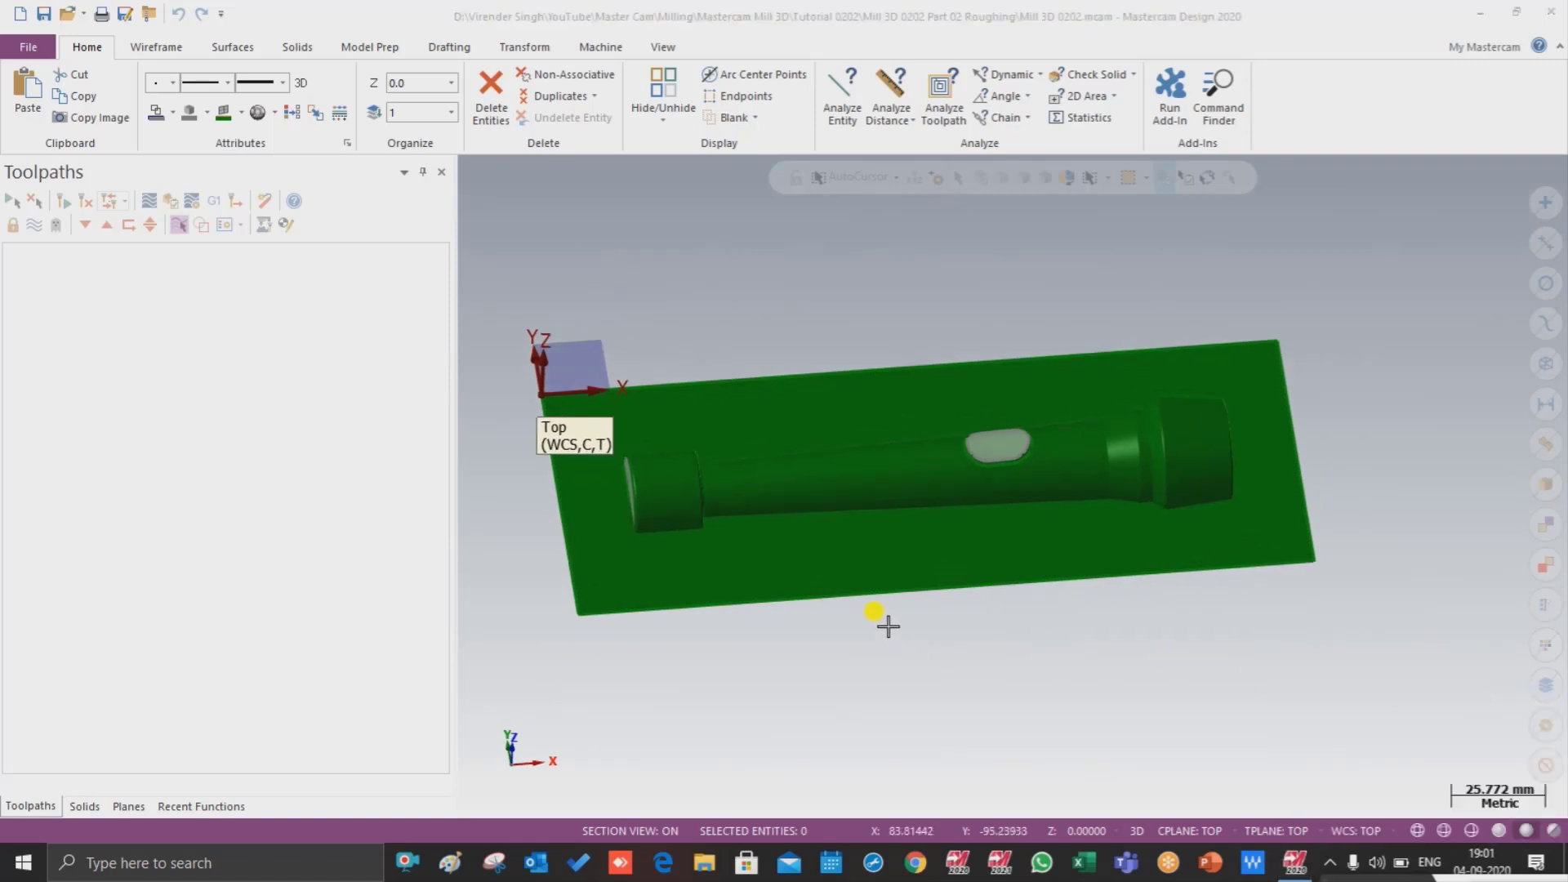
{"action": "mouse_move", "coordinate": [888, 627]}
{"action": "middle_mouse_down"}
{"action": "mouse_move", "coordinate": [871, 489]}
{"action": "mouse_move", "coordinate": [864, 473]}
{"action": "mouse_move", "coordinate": [838, 492]}
{"action": "mouse_move", "coordinate": [864, 462]}
{"action": "middle_mouse_up"}
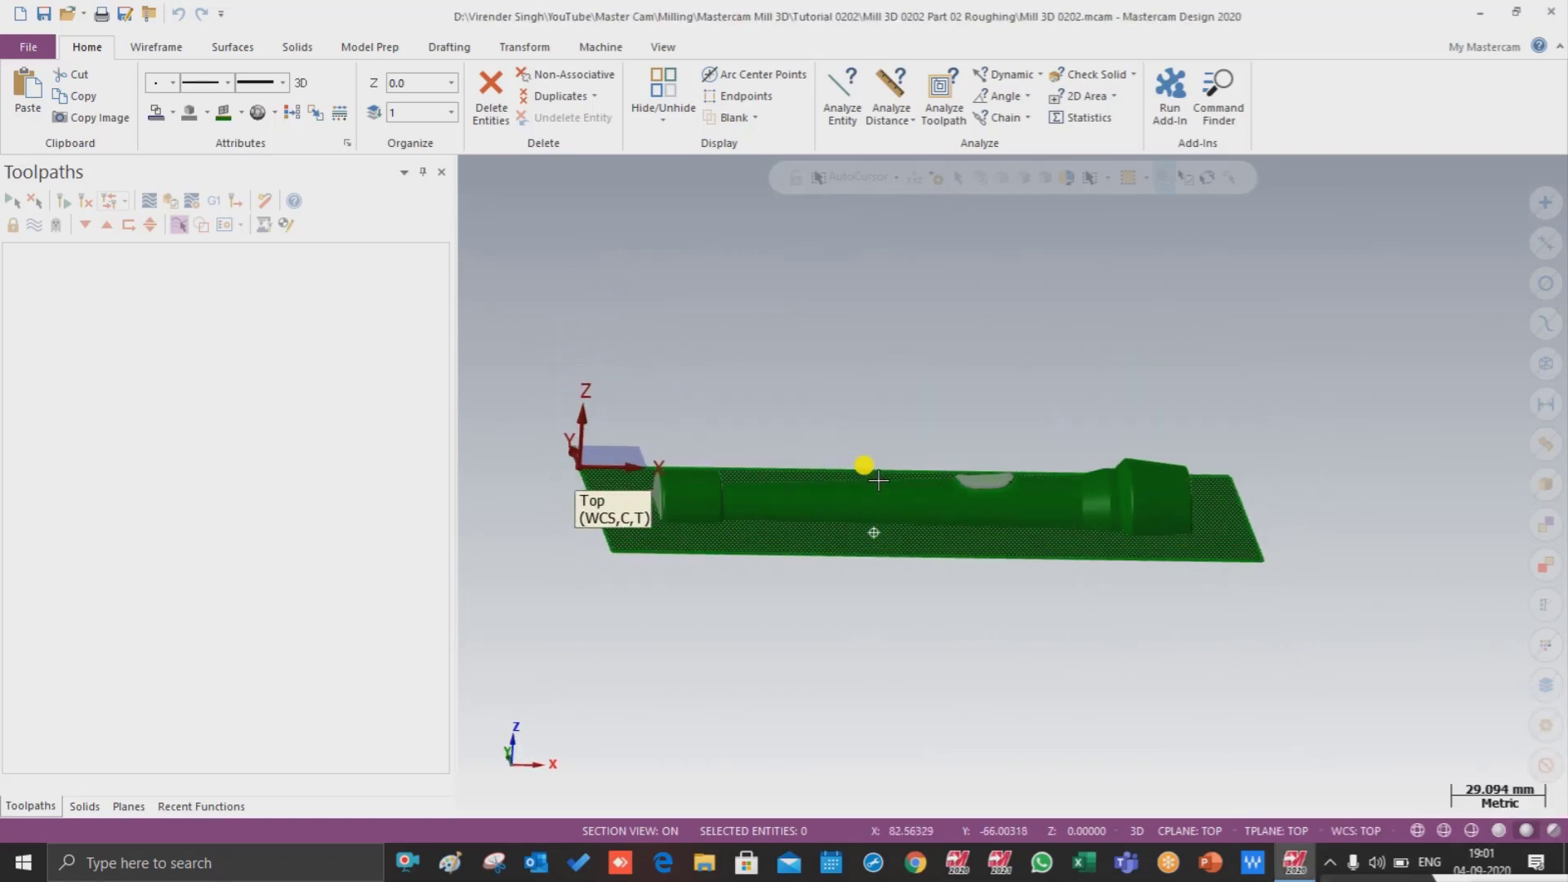
Step: Start a rectangular Bounding Box around the model, manually selecting all of its geometry
{"action": "left_click", "coordinate": [147, 50]}
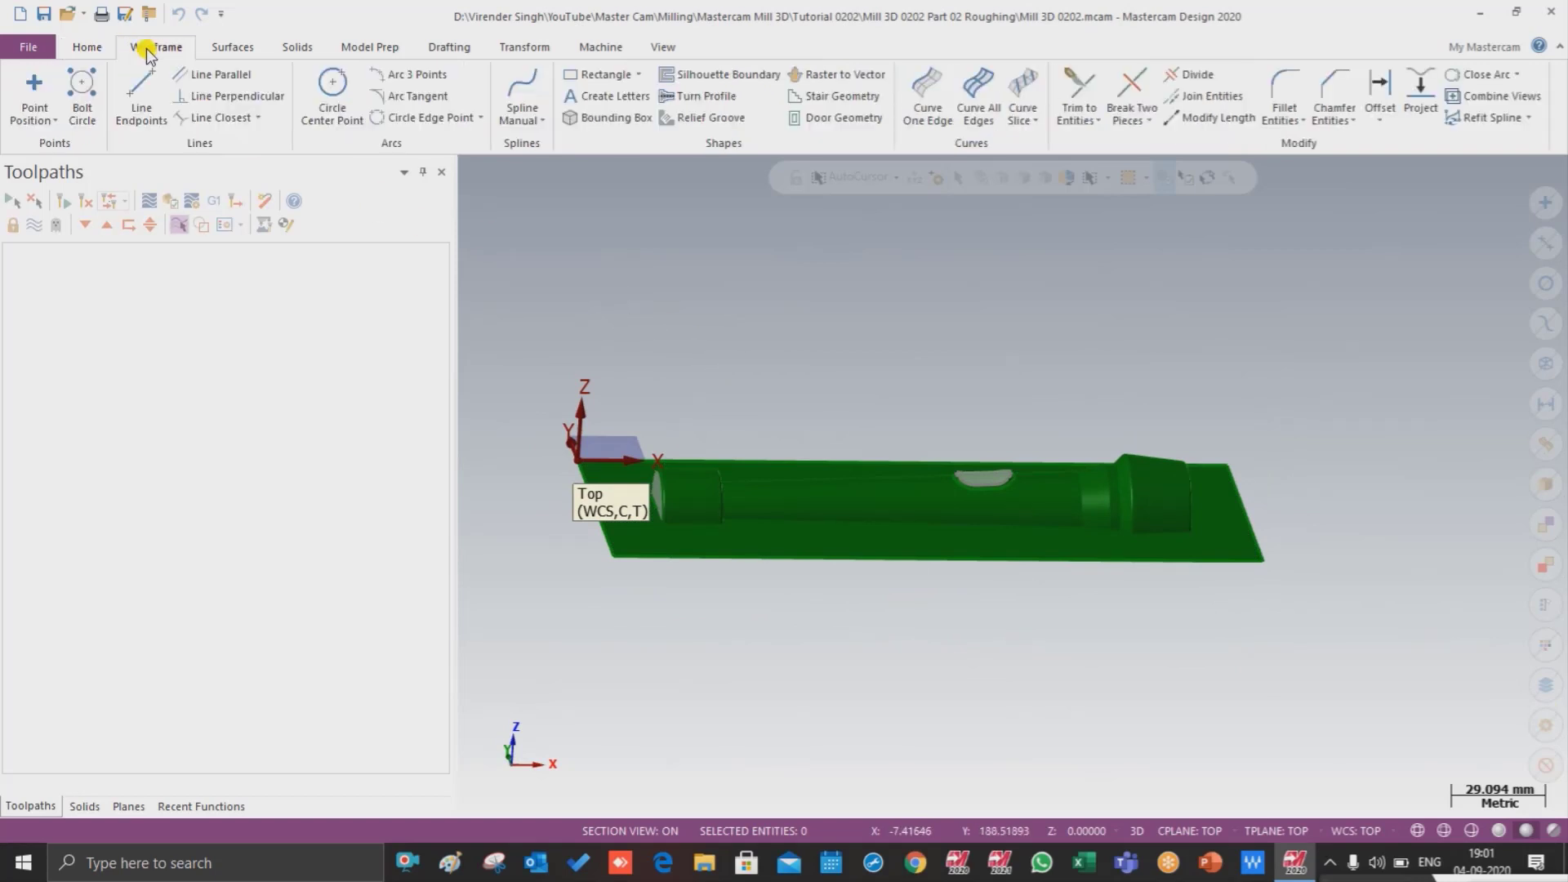
{"action": "left_click", "coordinate": [636, 121]}
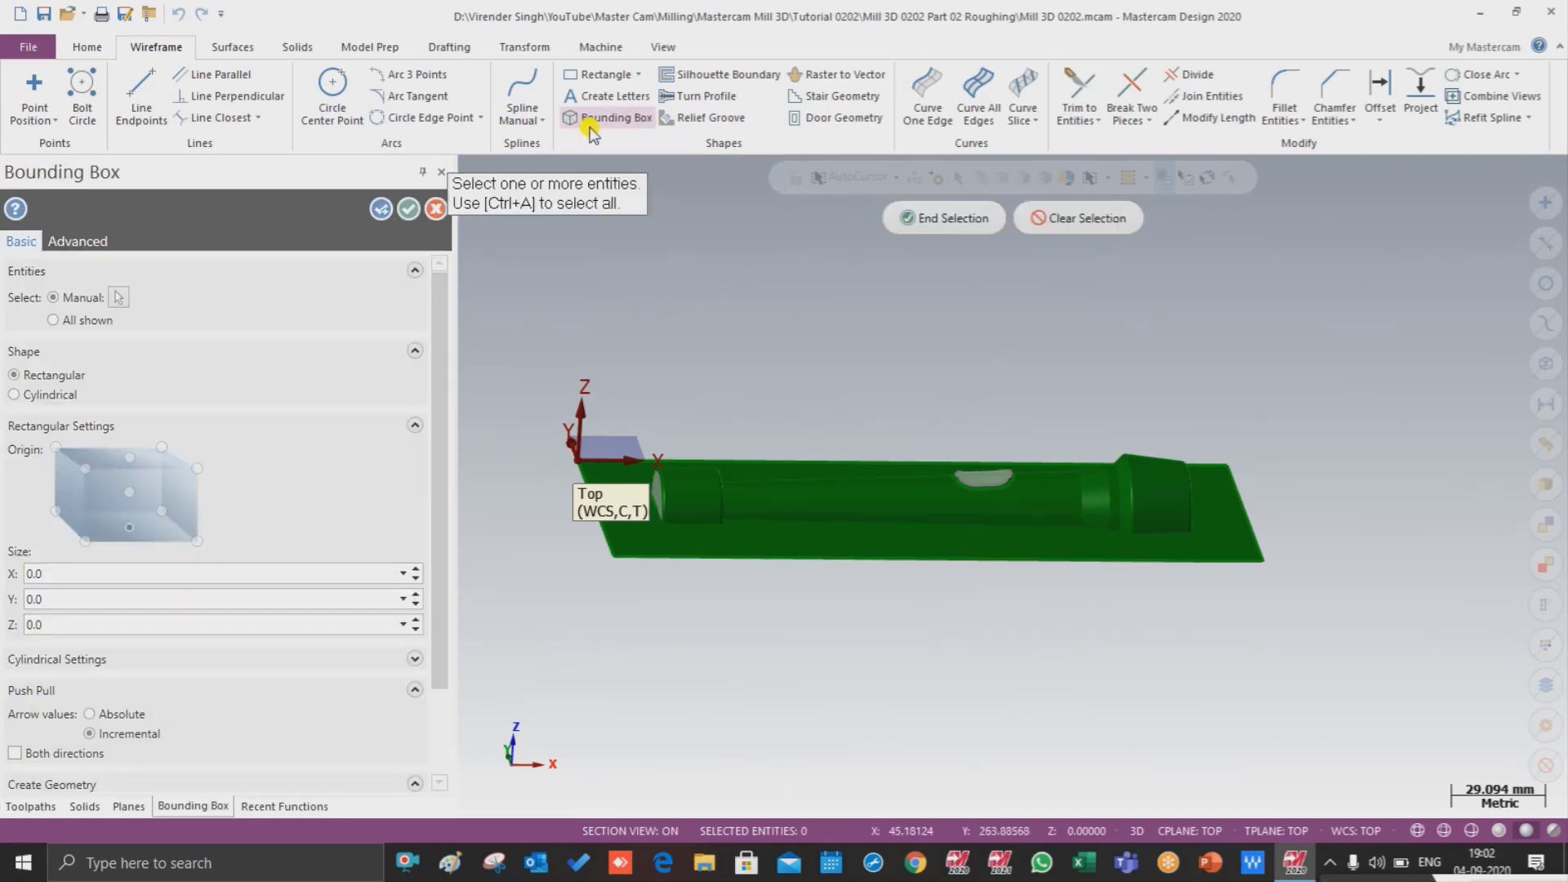
{"action": "scroll", "coordinate": [779, 335], "scroll_direction": "down", "scroll_amount": 2}
{"action": "left_click_drag", "start_coordinate": [538, 328], "coordinate": [1276, 580]}
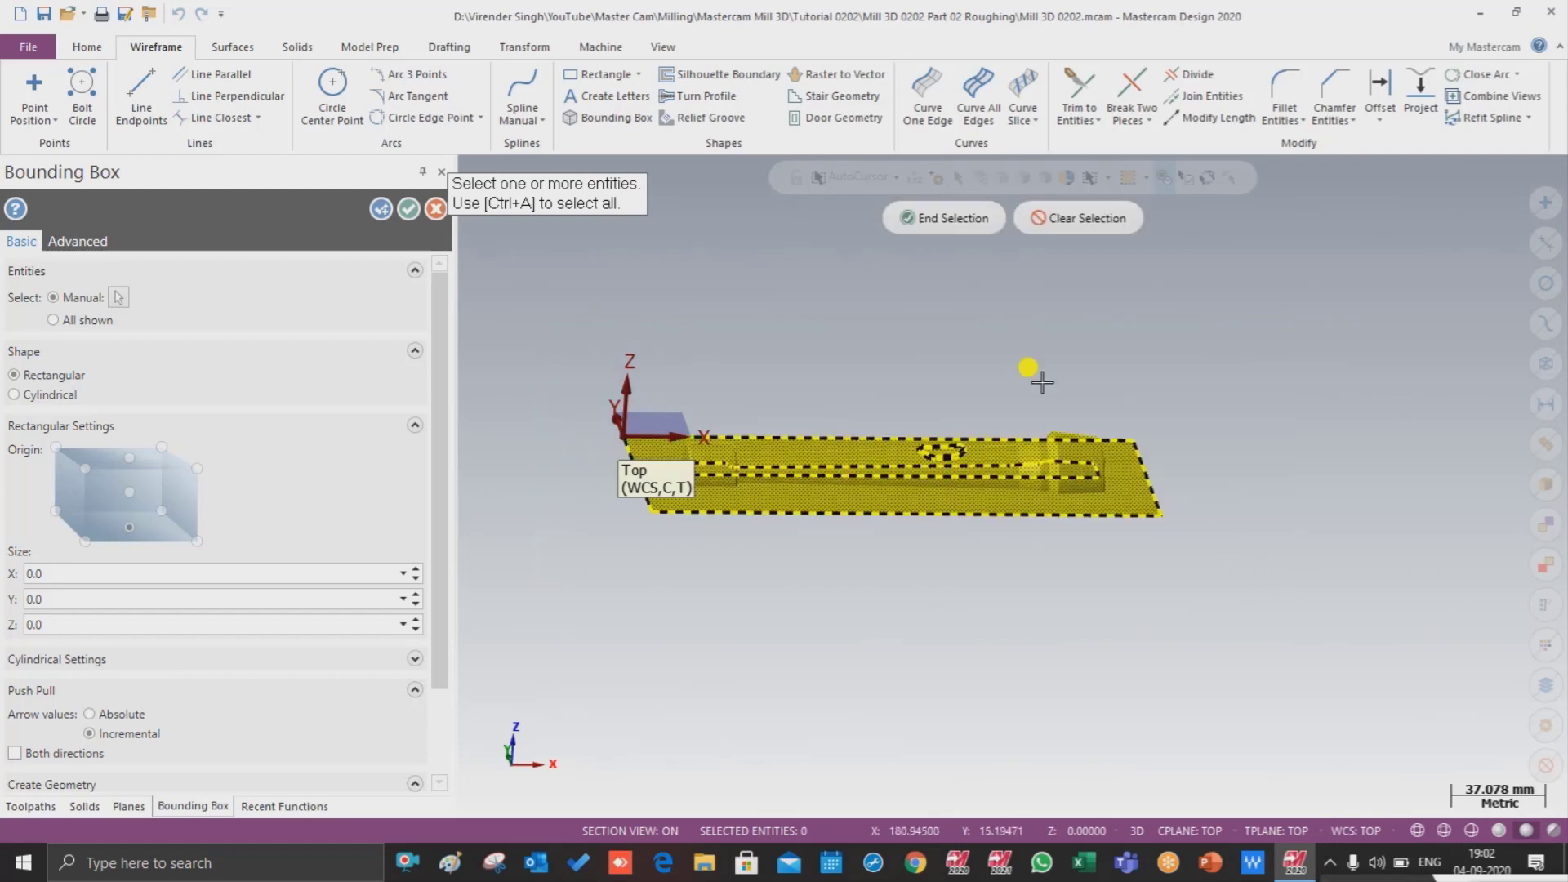
{"action": "left_click", "coordinate": [939, 221]}
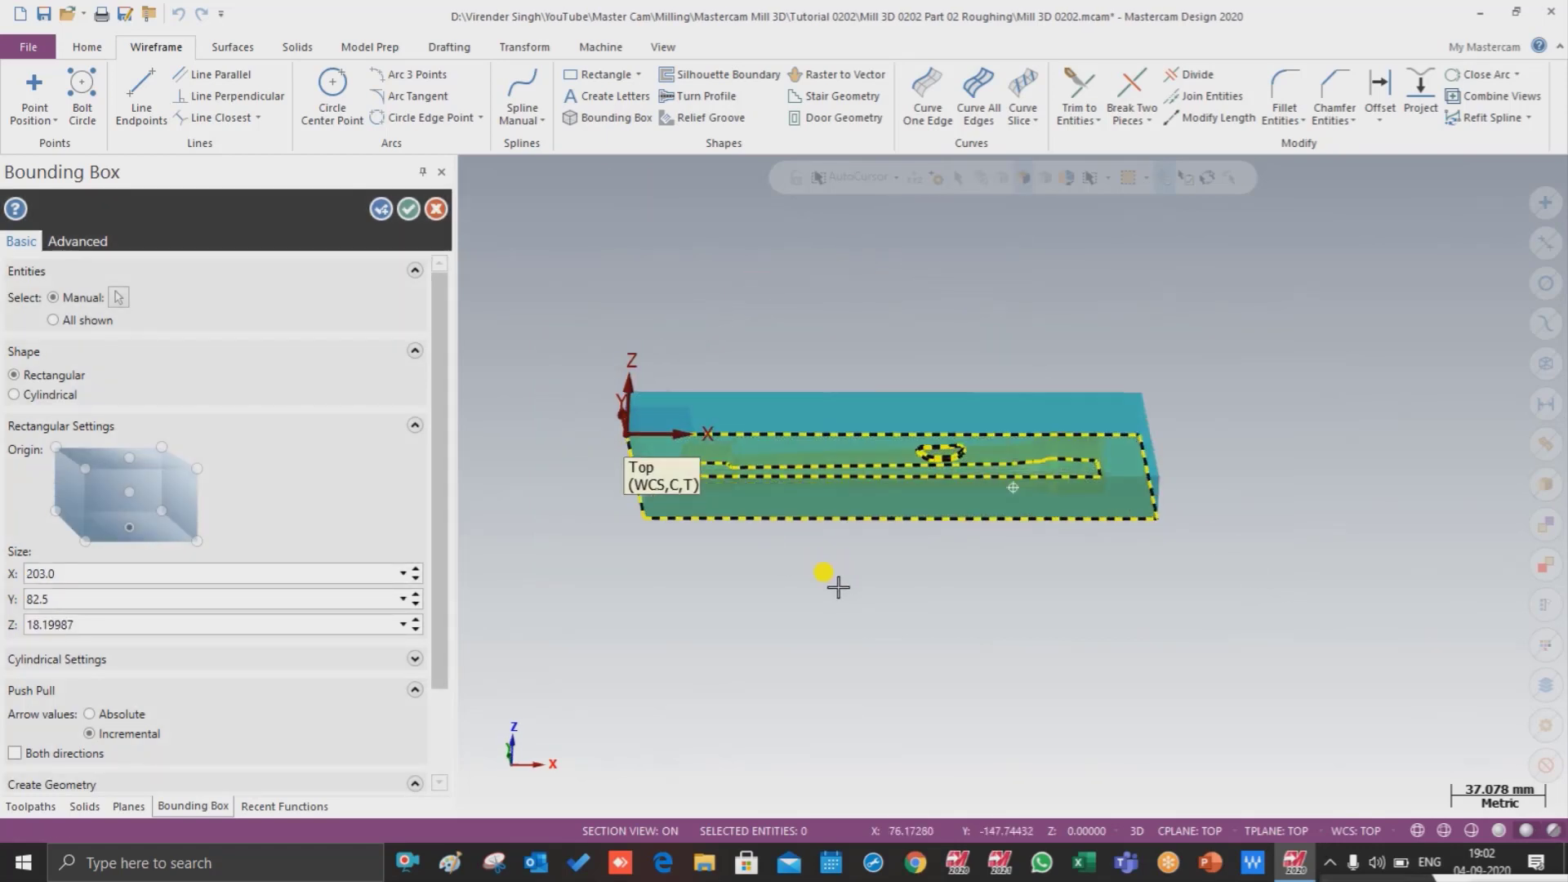
Step: Try the cylindrical shape for the bounding box and switch back to rectangular
{"action": "middle_click_drag", "start_coordinate": [839, 586], "coordinate": [834, 549]}
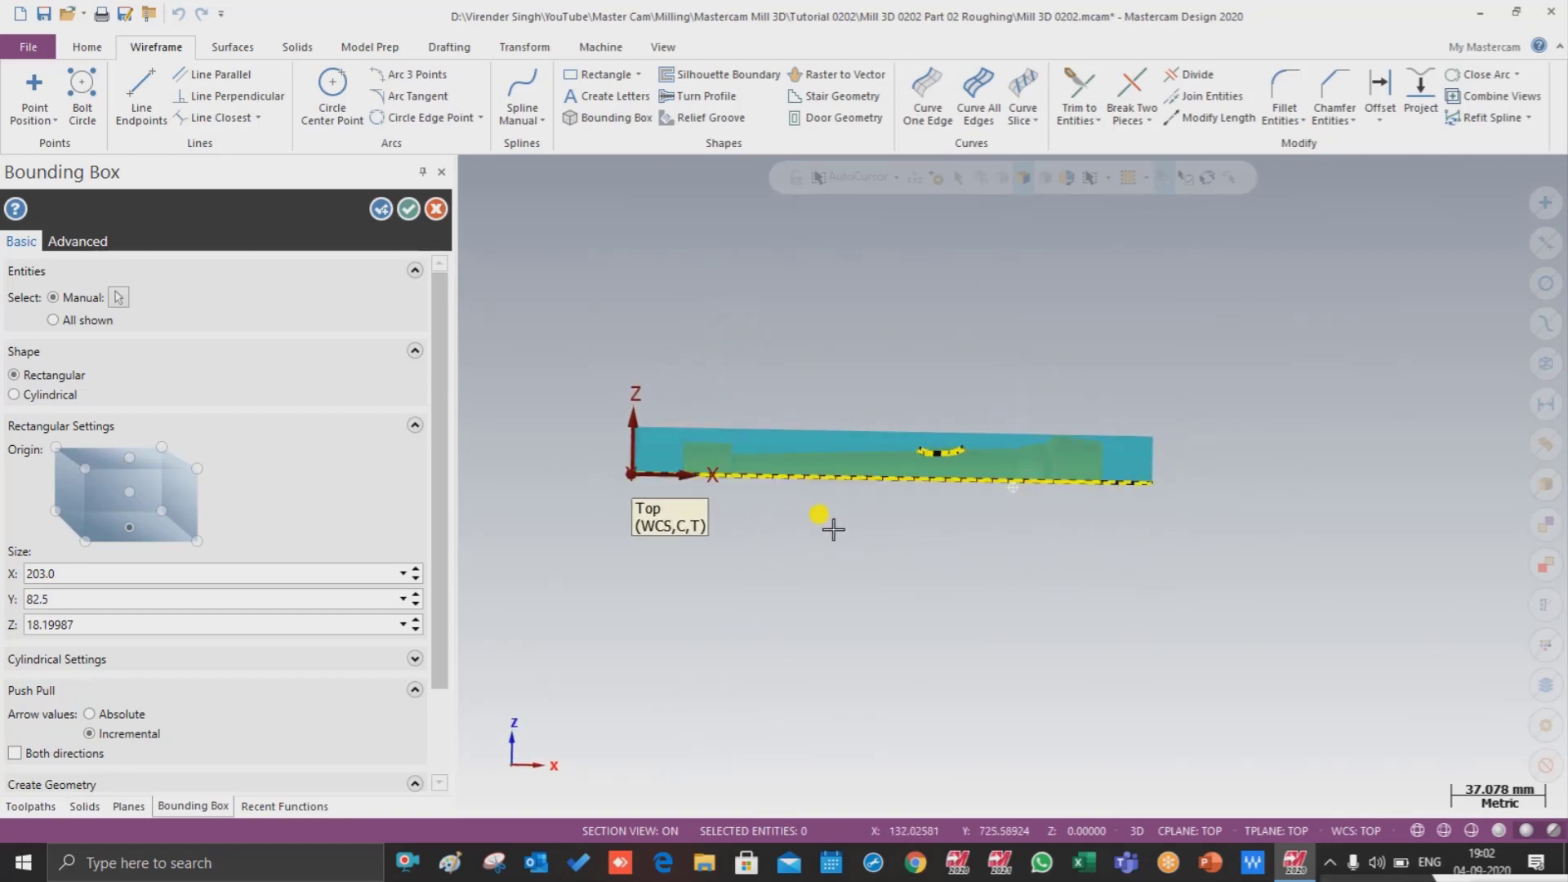
{"action": "left_click", "coordinate": [39, 396]}
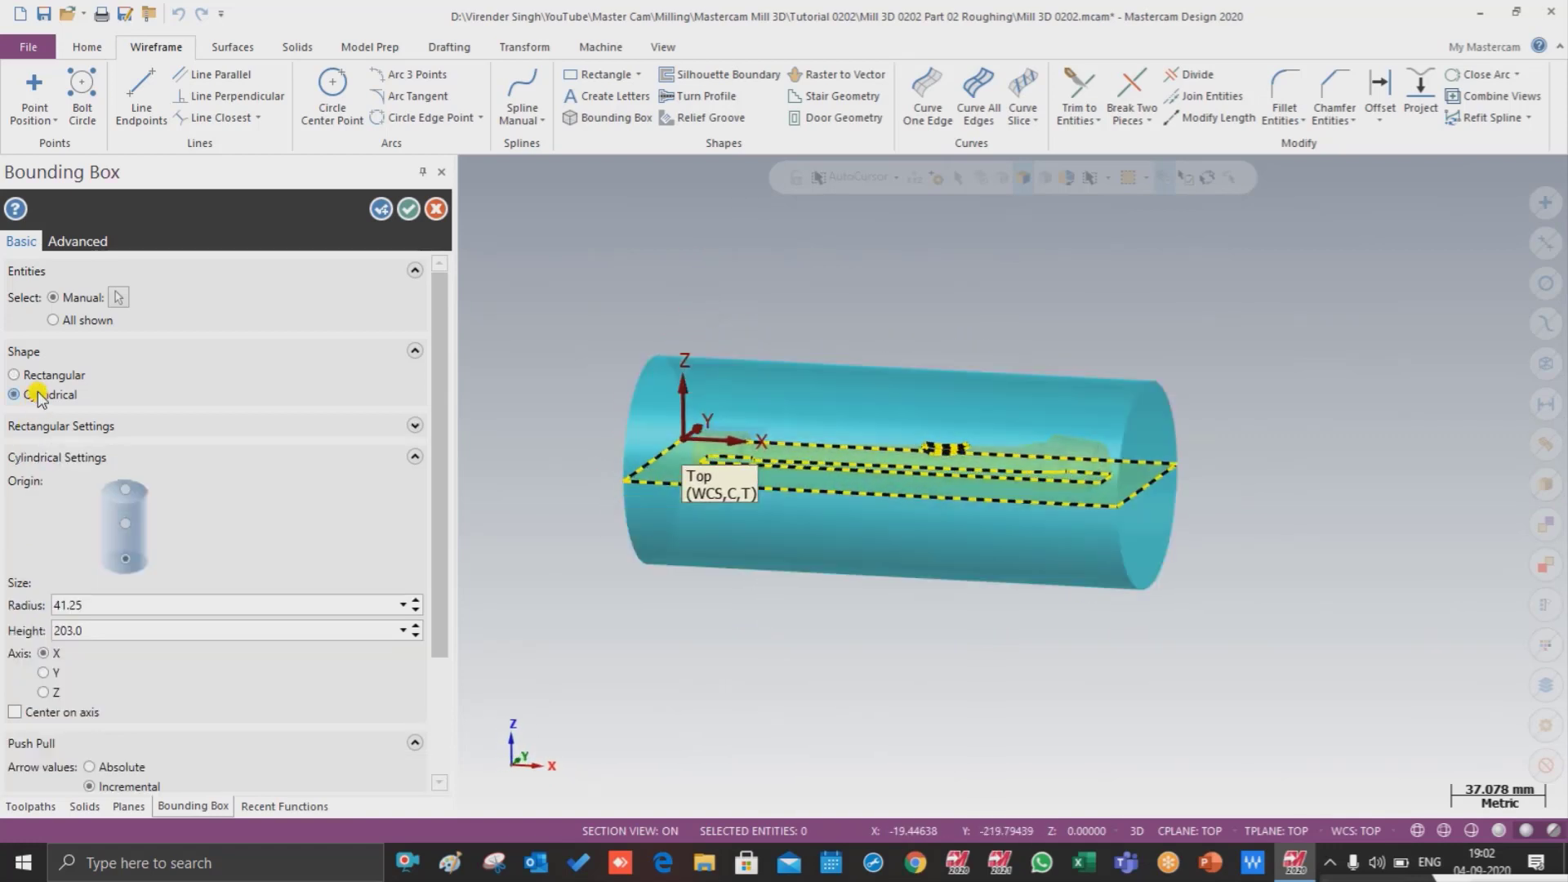
{"action": "left_click", "coordinate": [45, 376]}
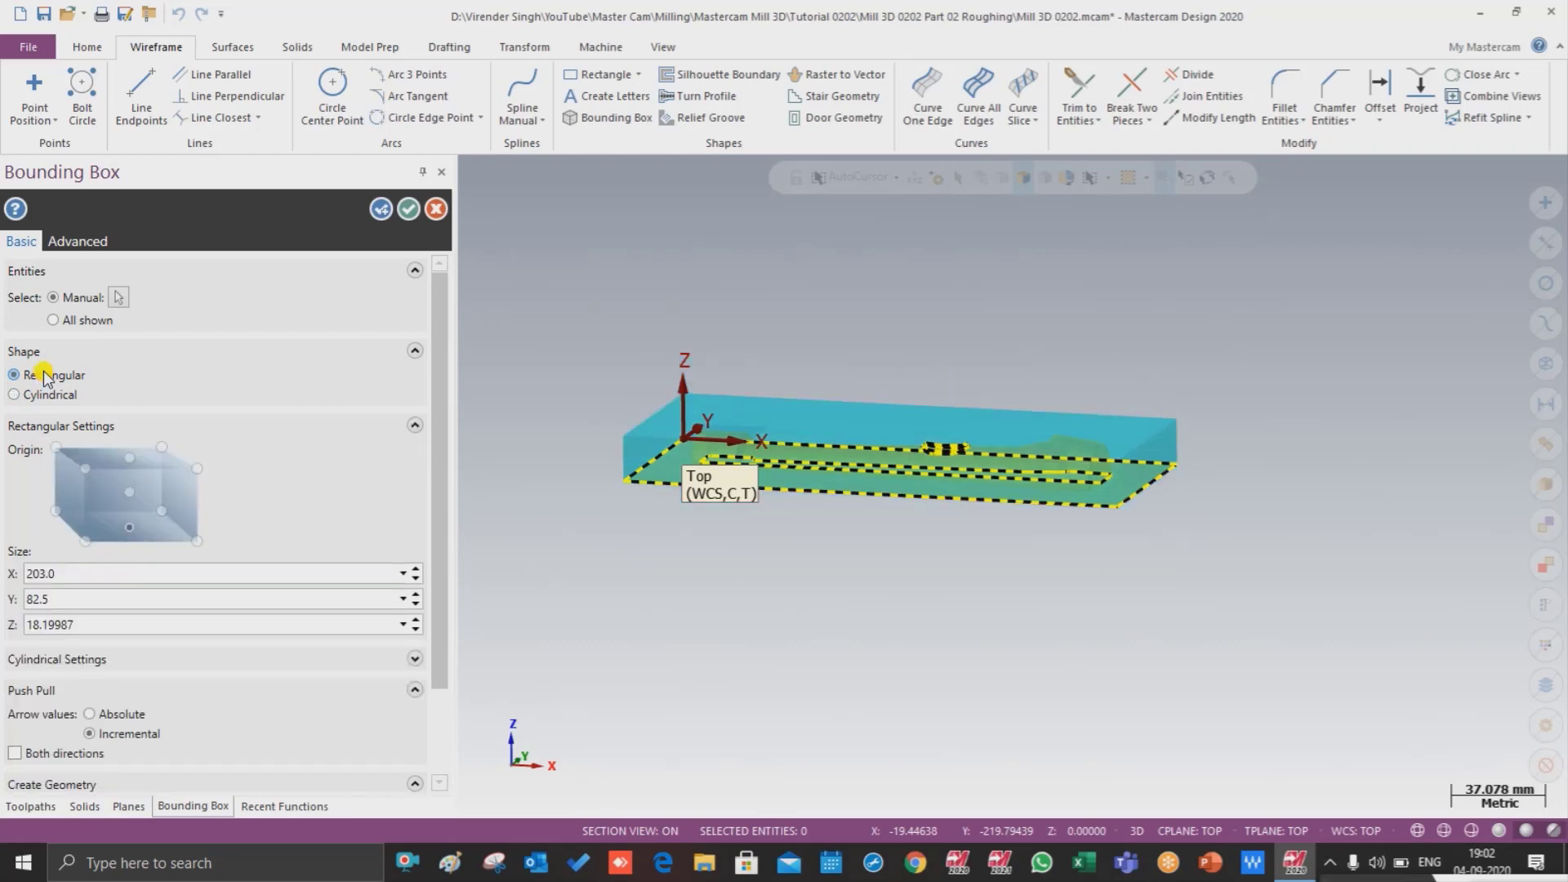
{"action": "scroll", "coordinate": [898, 530], "scroll_direction": "up", "scroll_amount": 5}
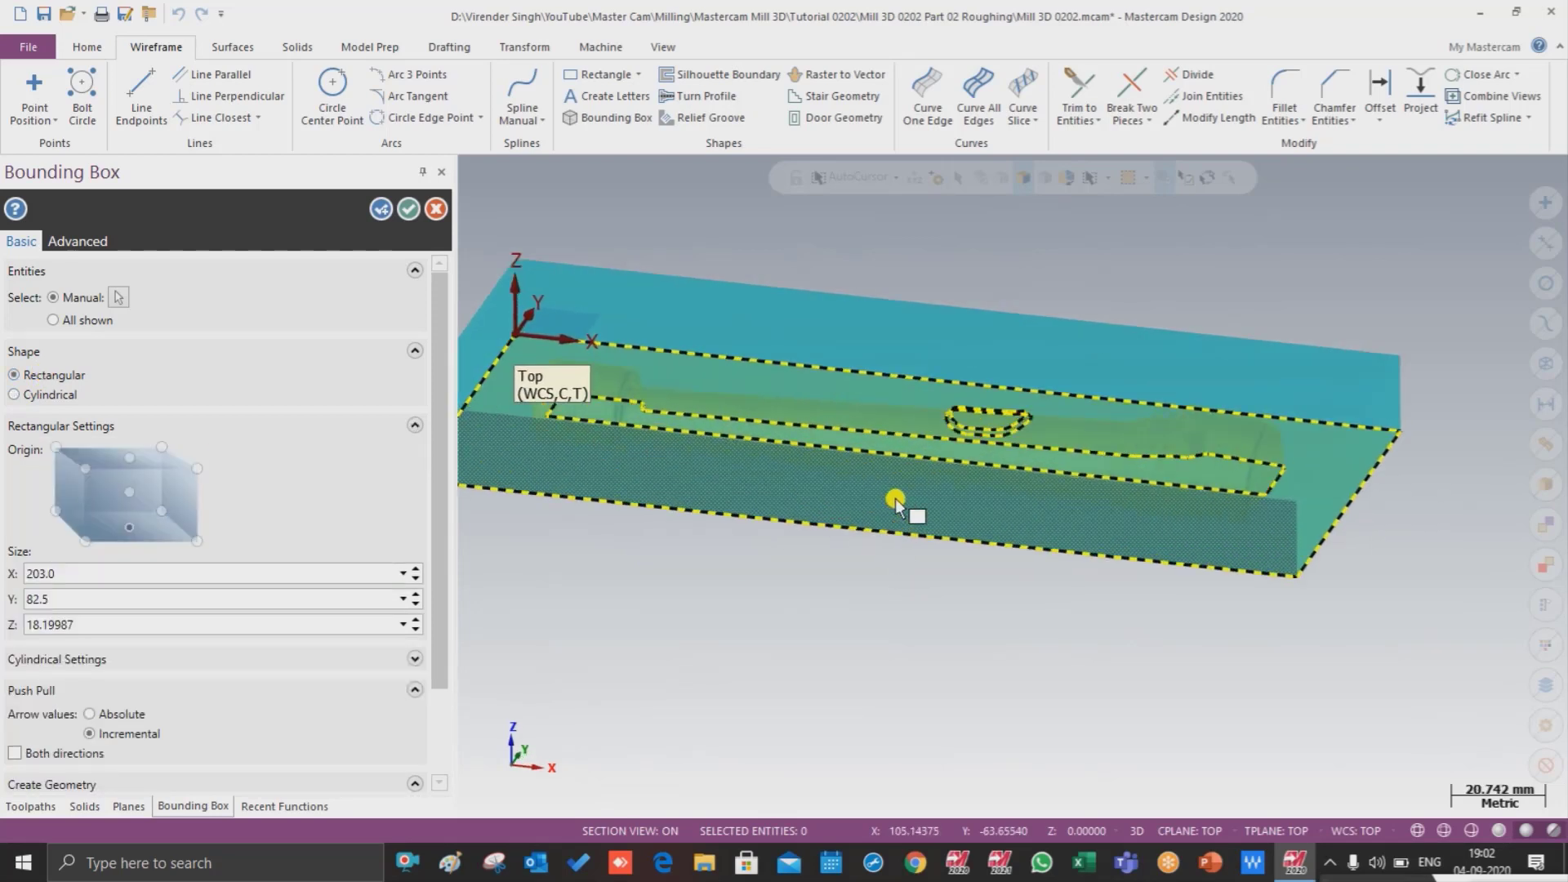
{"action": "middle_click_drag", "start_coordinate": [903, 511], "coordinate": [956, 567]}
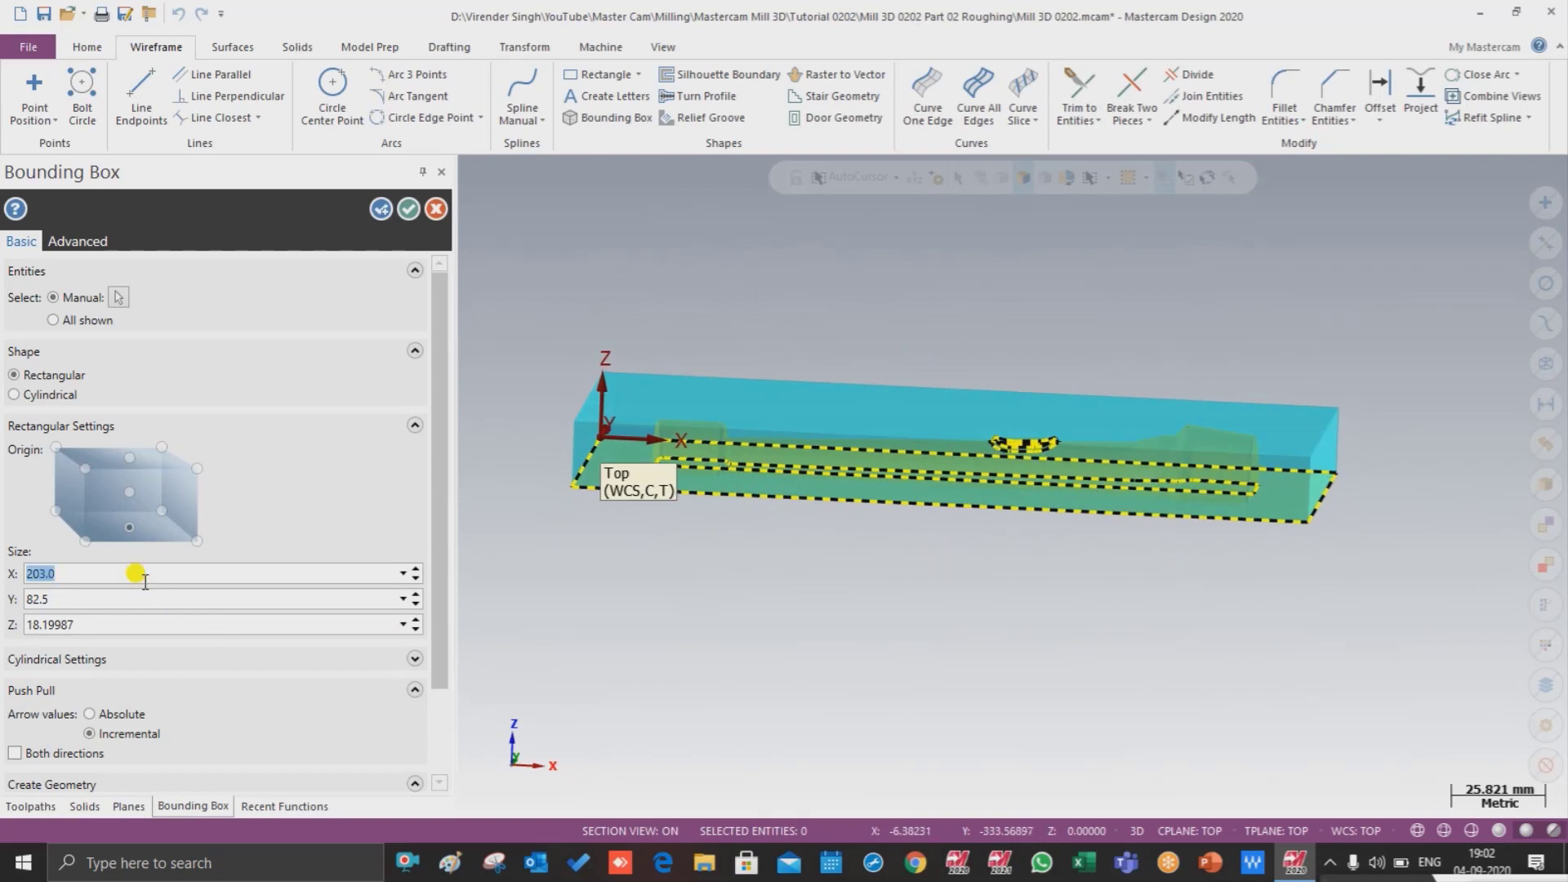
Step: Set the bounding box's Z size to 20 mm
{"action": "left_click", "coordinate": [90, 621]}
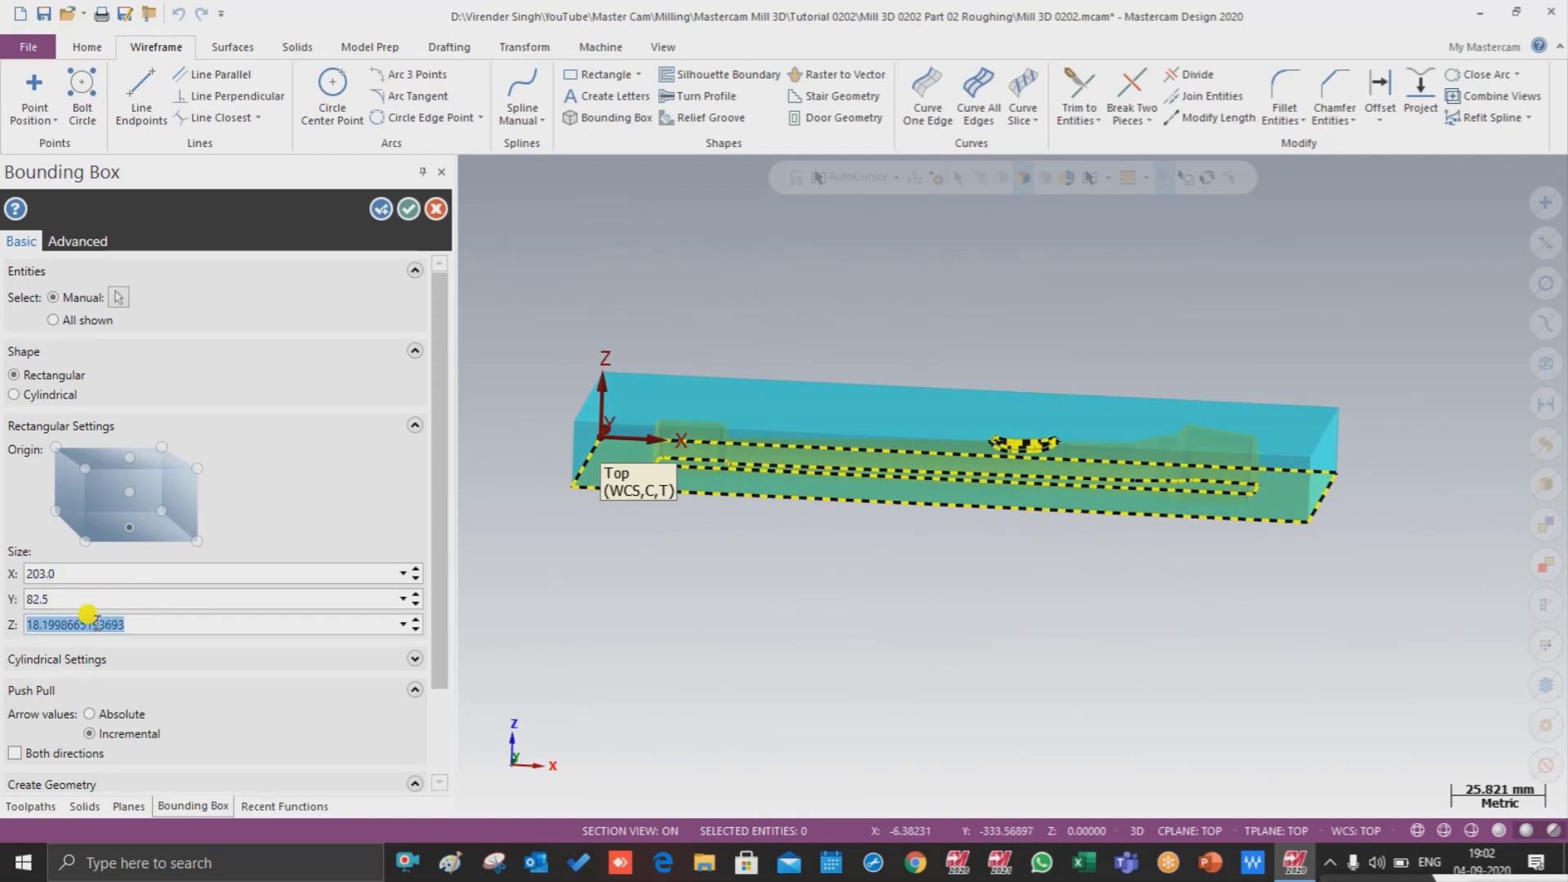
{"action": "key", "text": "Return"}
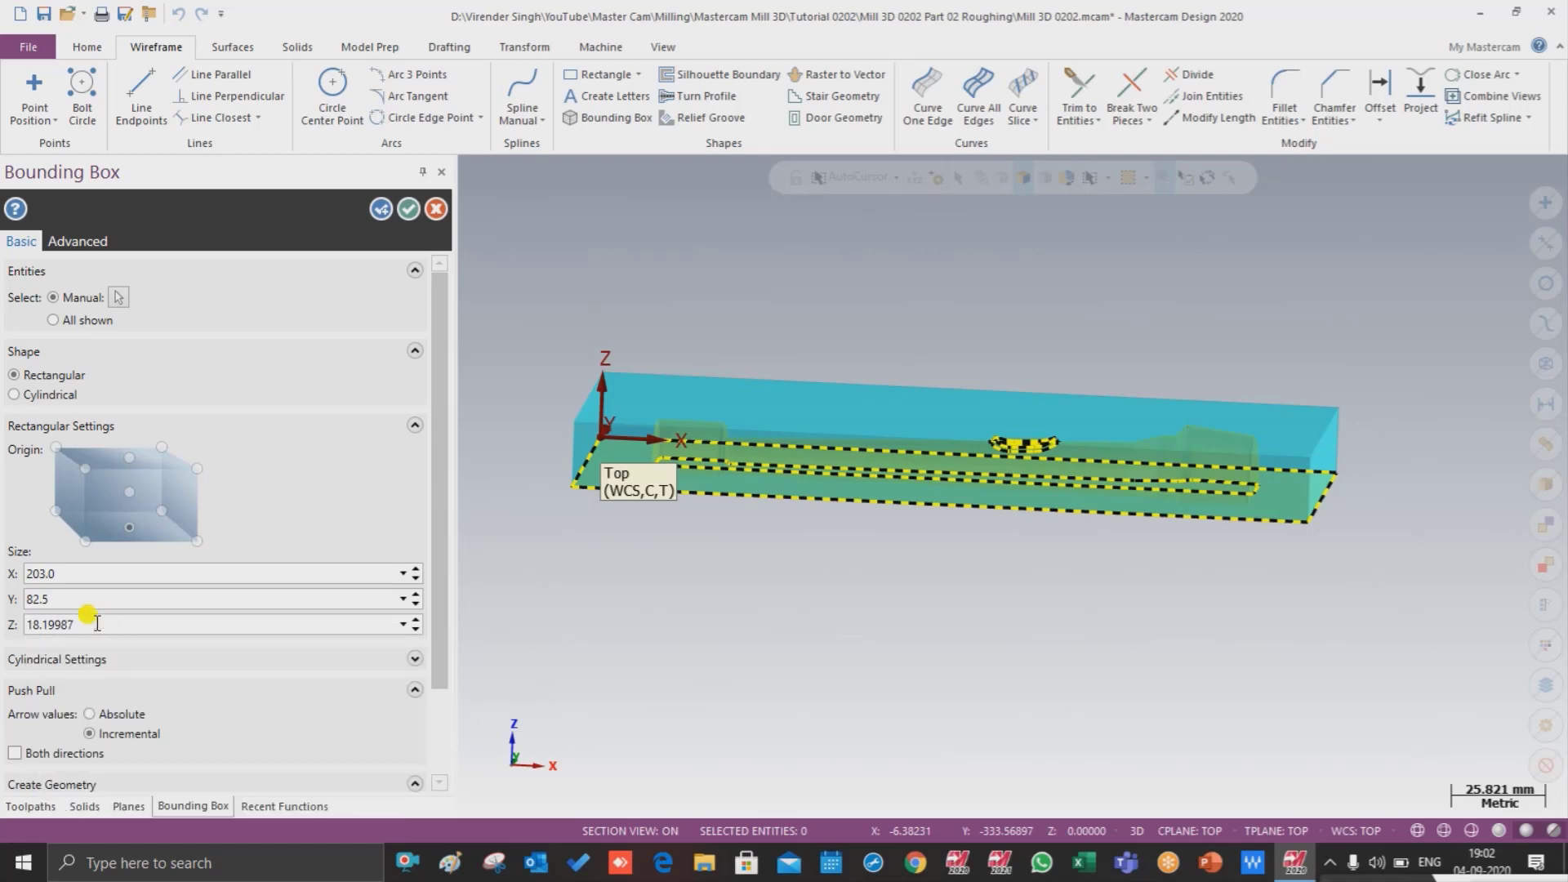
{"action": "left_click", "coordinate": [86, 625]}
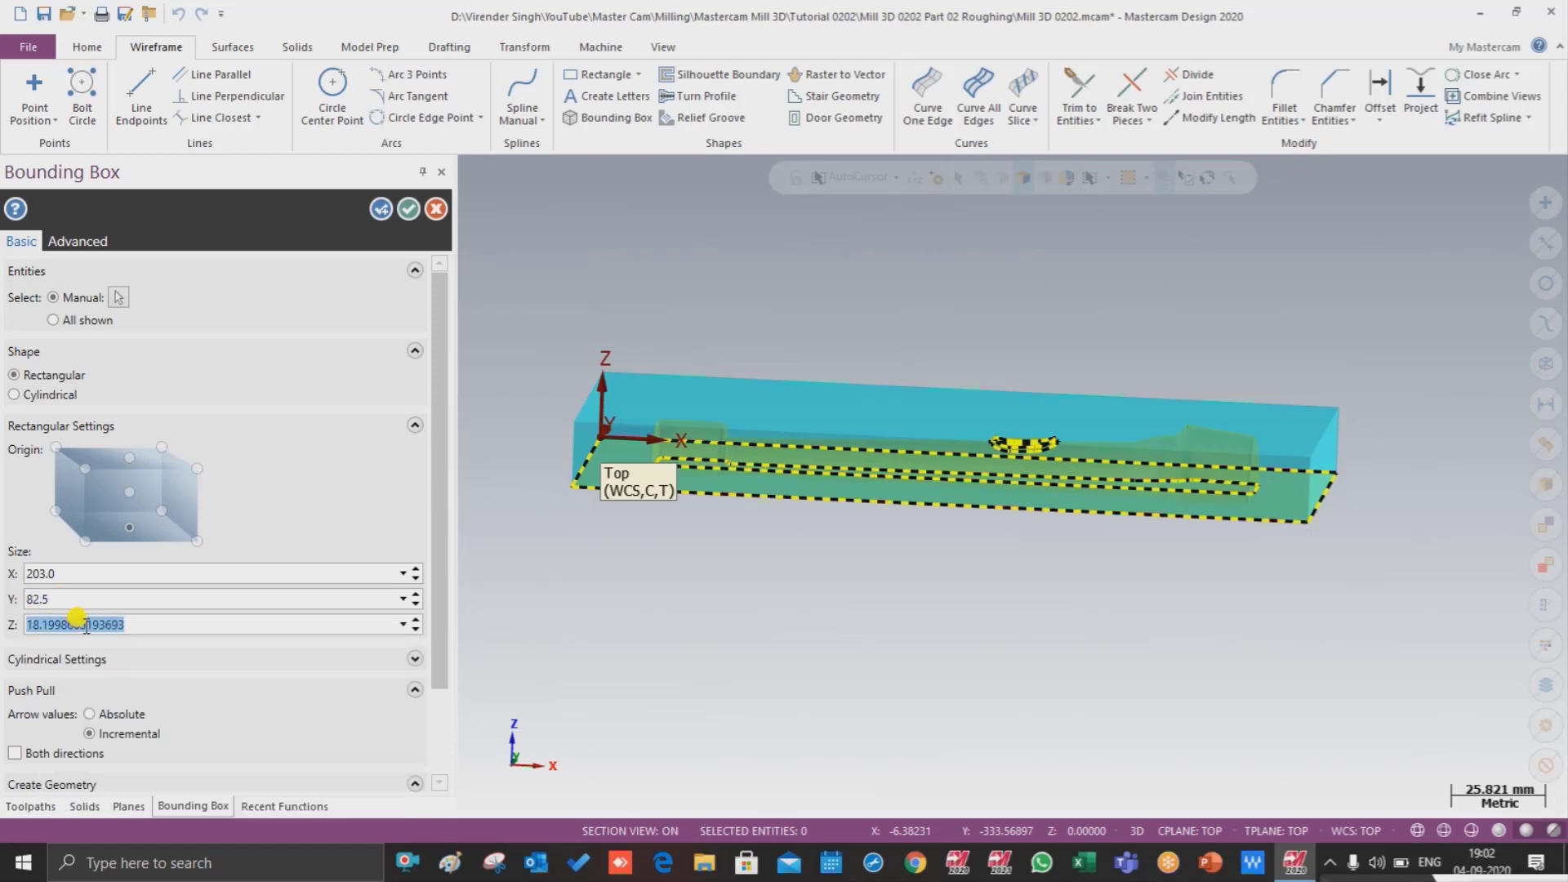
{"action": "key", "text": "Return"}
{"action": "left_click", "coordinate": [86, 625]}
{"action": "type", "text": "20"}
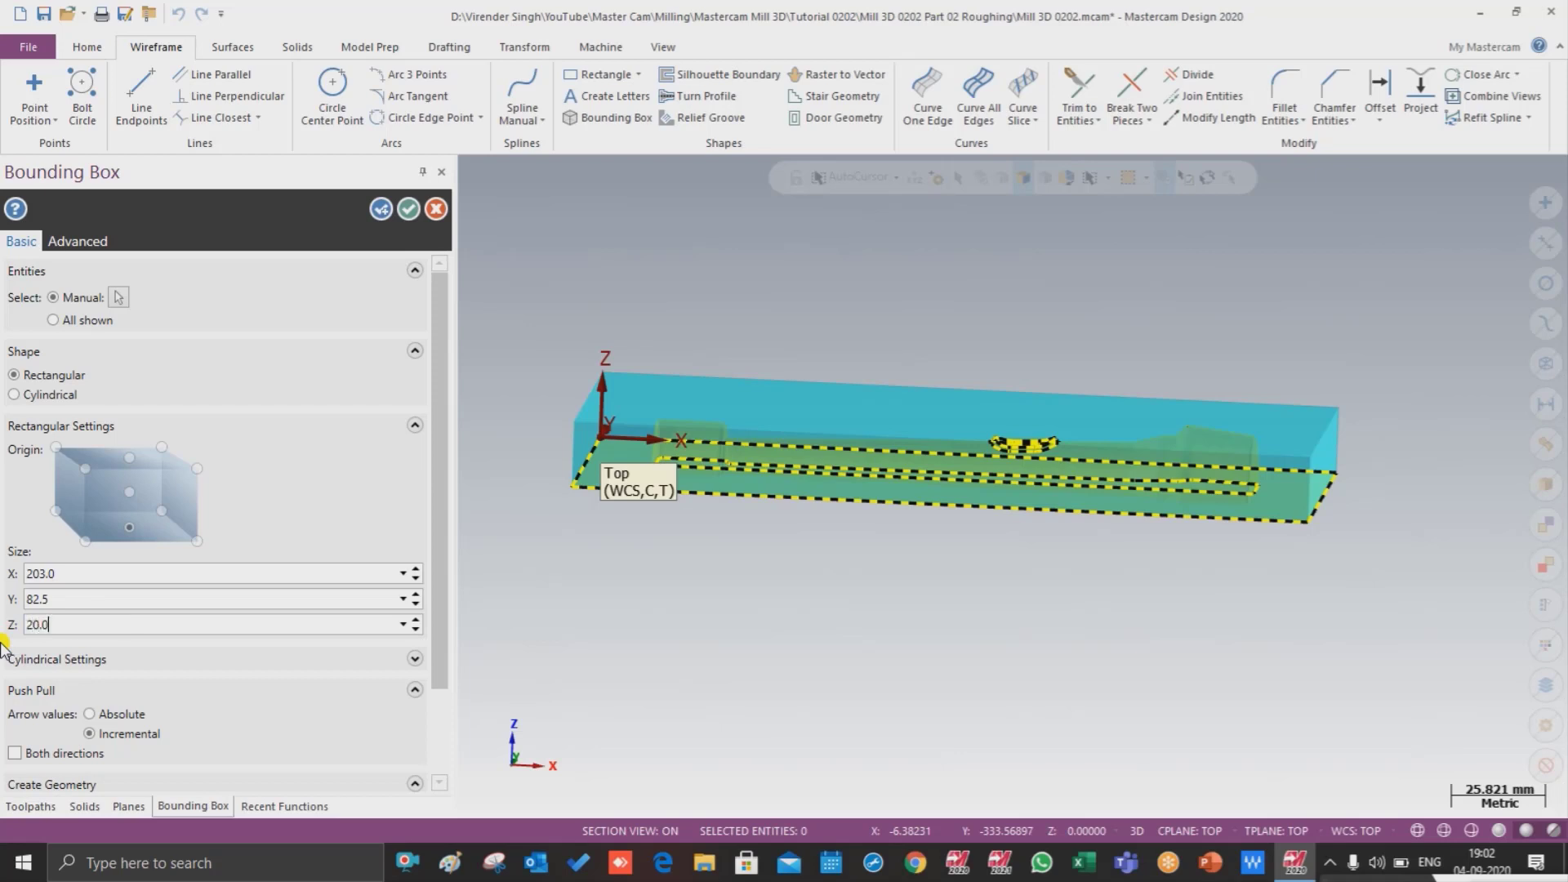
{"action": "key", "text": "Return"}
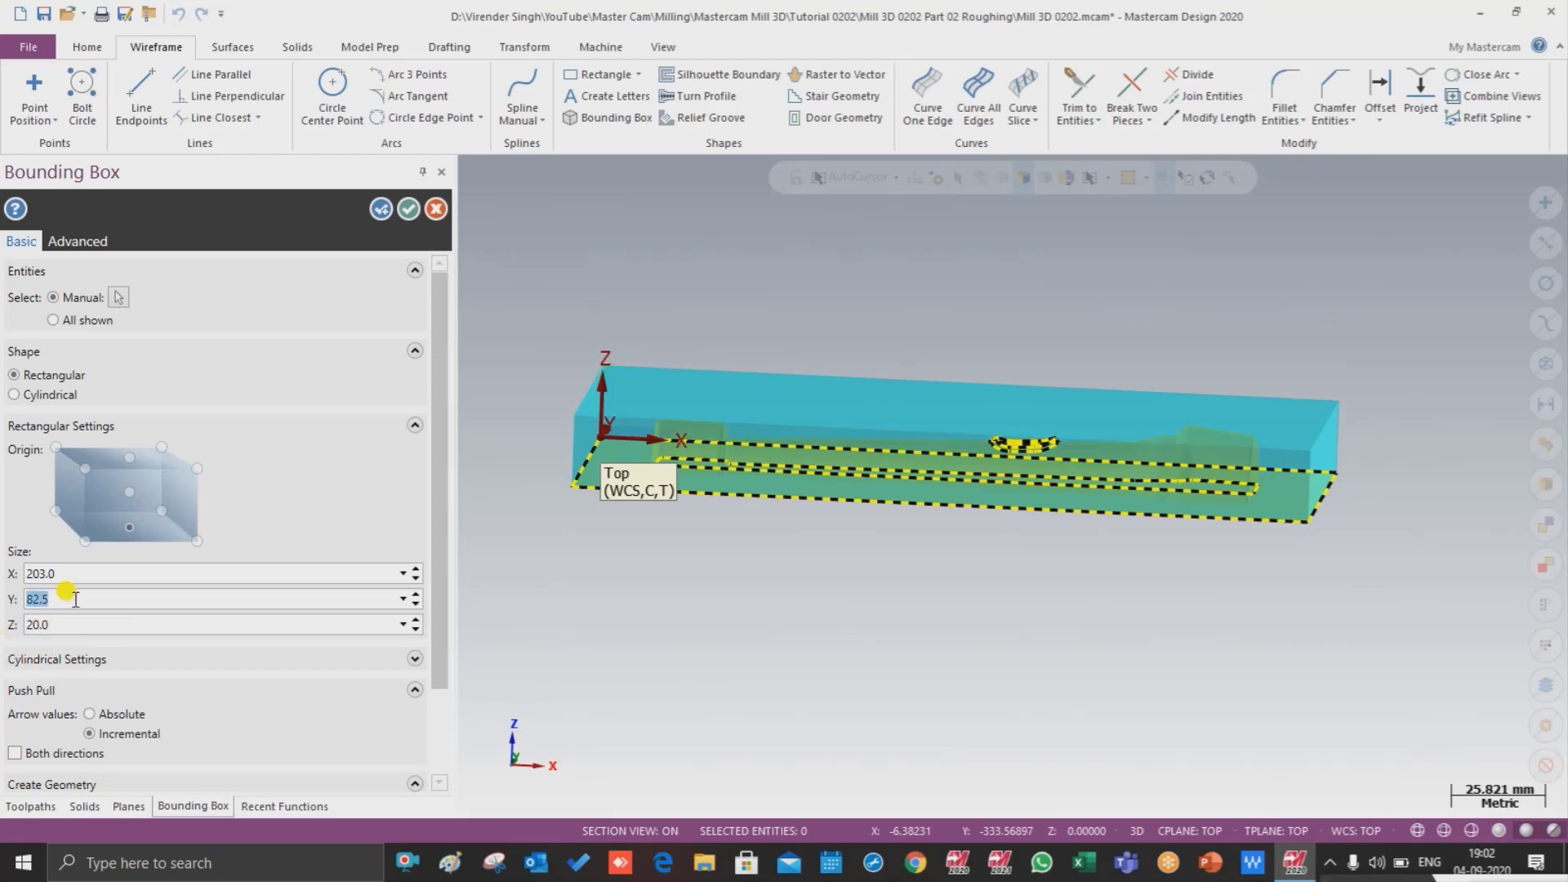
Step: Create the bounding box as lines and arcs, with its origin at the center of the bottom face
{"action": "left_click", "coordinate": [133, 535]}
{"action": "middle_click_drag", "start_coordinate": [588, 507], "coordinate": [871, 511]}
{"action": "scroll", "coordinate": [871, 510], "scroll_direction": "up", "scroll_amount": 1}
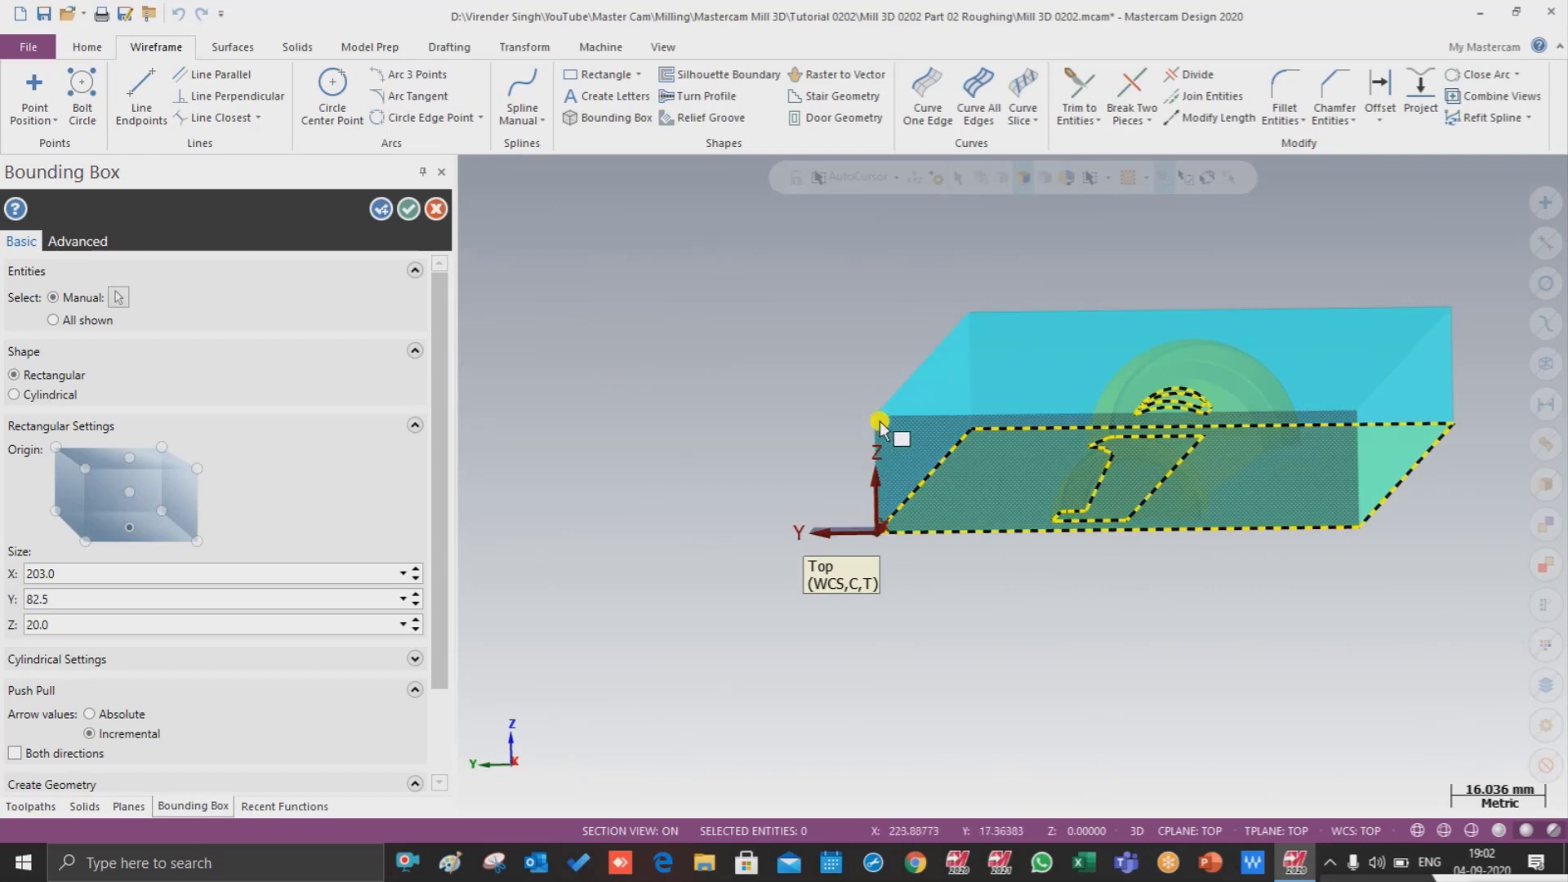
{"action": "scroll", "coordinate": [686, 448], "scroll_direction": "down", "scroll_amount": 2}
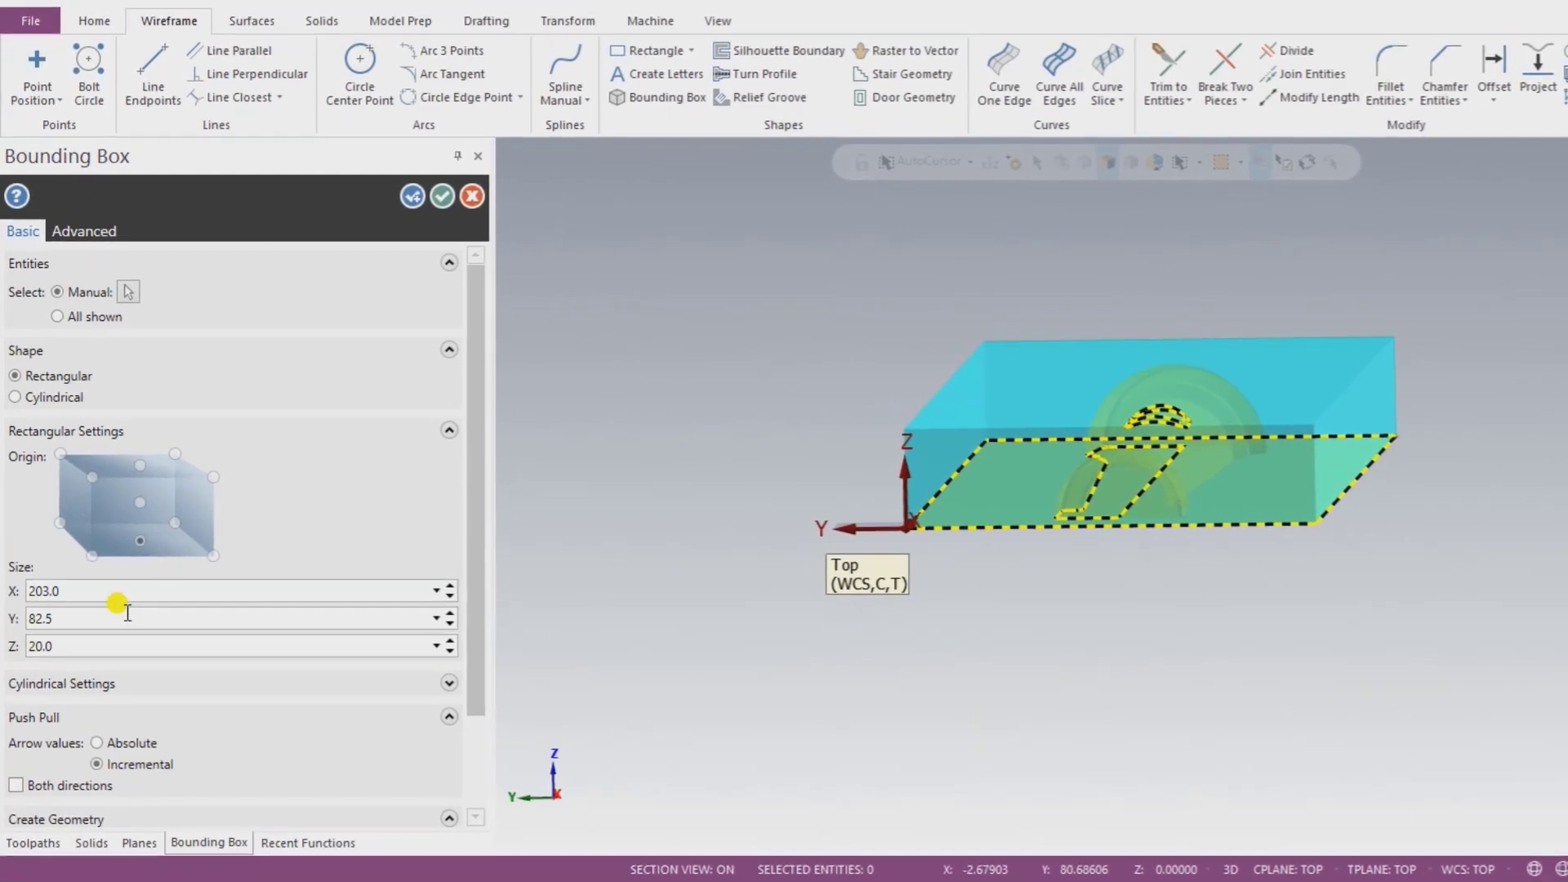
{"action": "middle_click_drag", "start_coordinate": [845, 555], "coordinate": [1043, 602]}
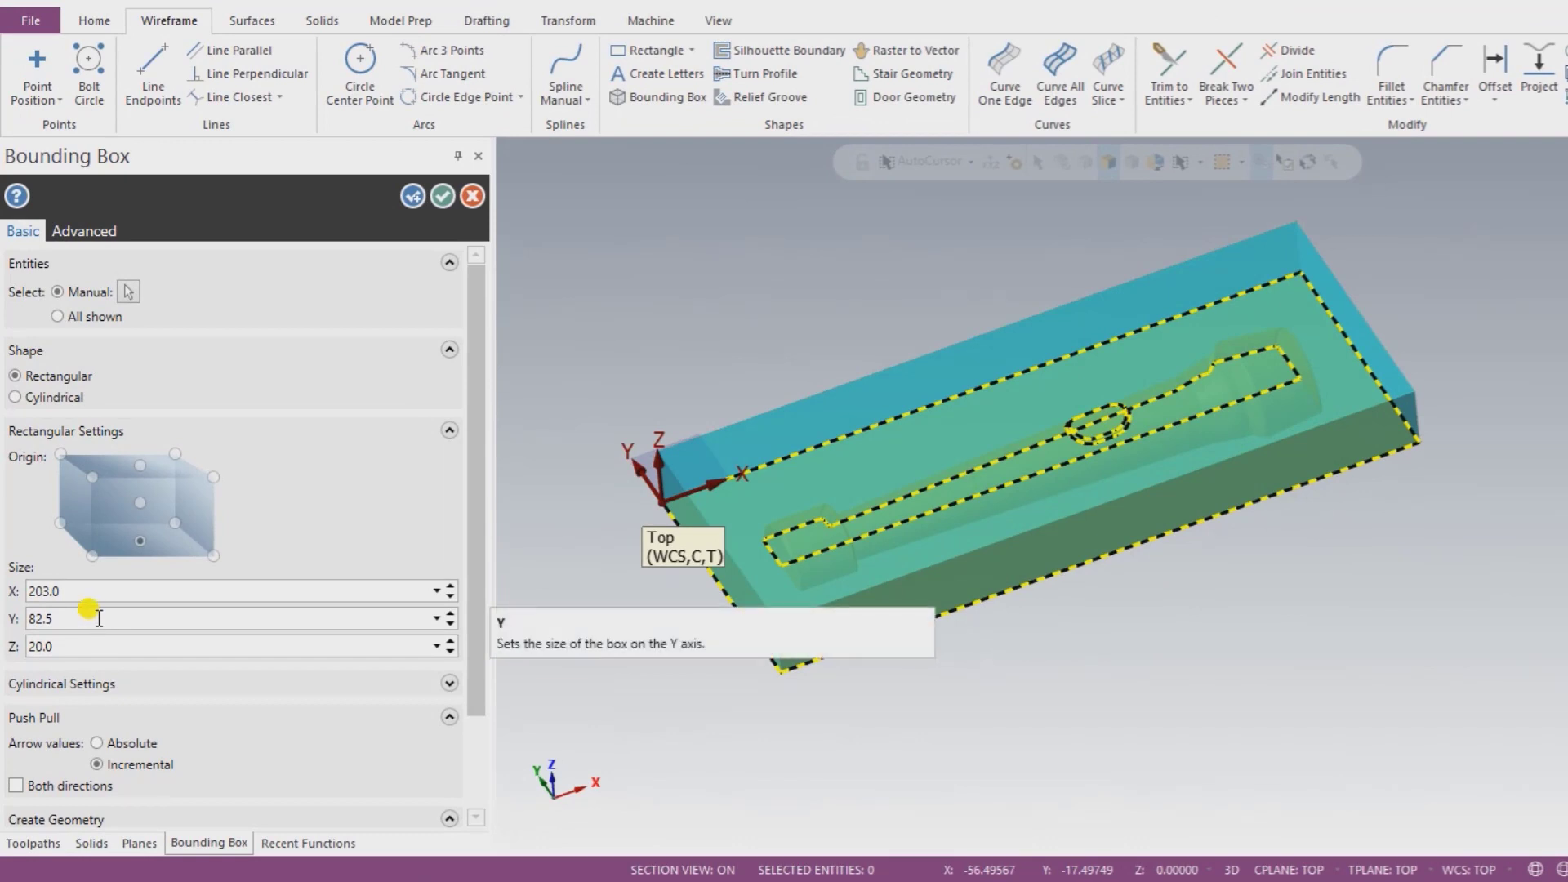
{"action": "middle_click_drag", "start_coordinate": [588, 571], "coordinate": [1095, 629]}
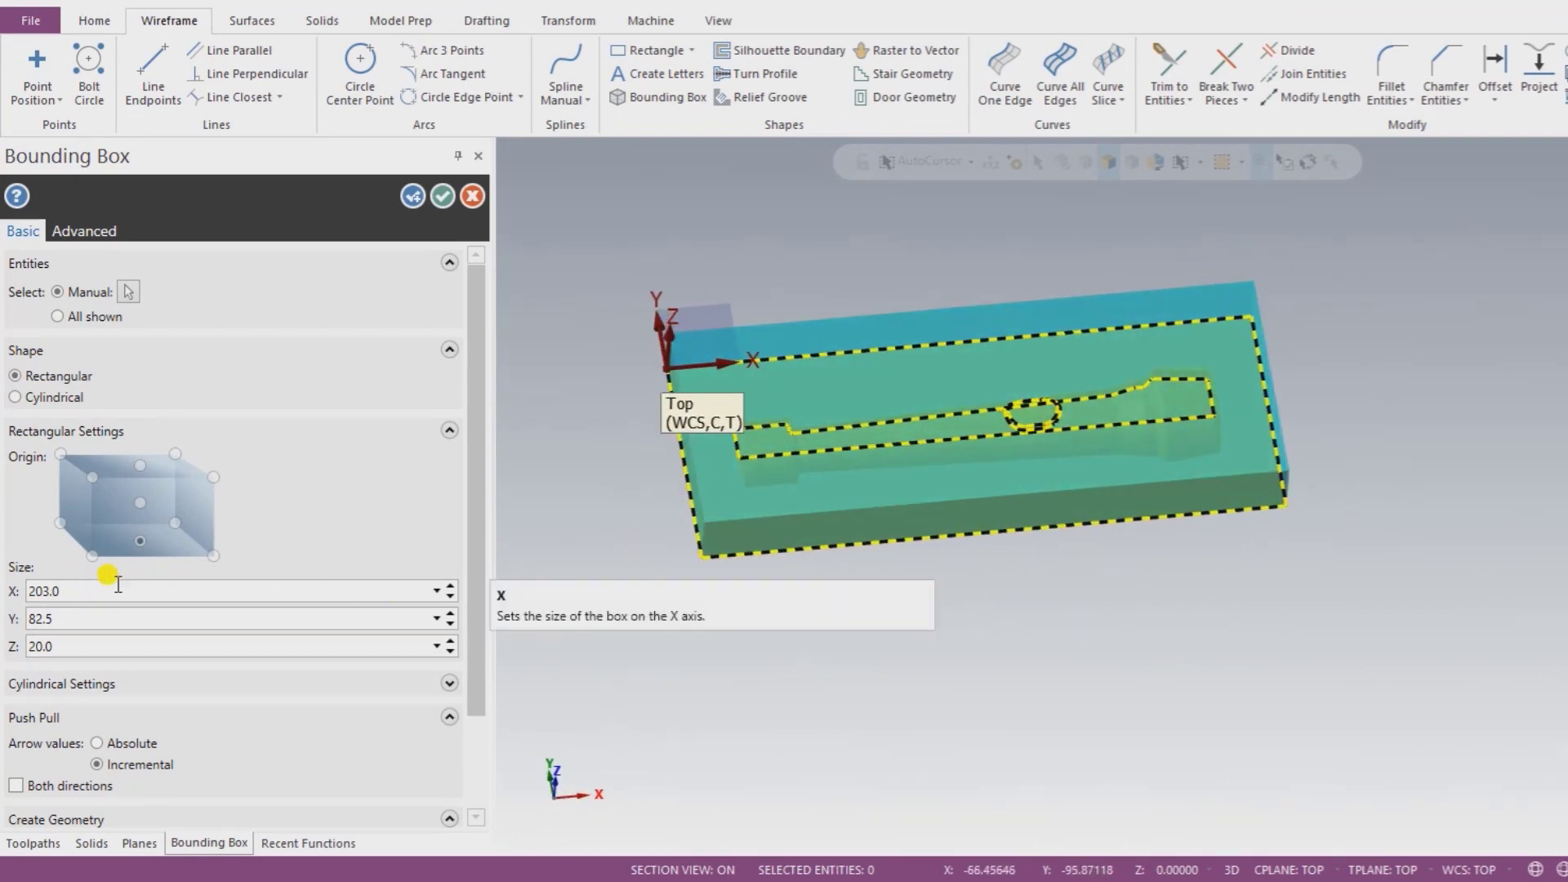
{"action": "scroll", "coordinate": [325, 506], "scroll_direction": "down", "scroll_amount": 3}
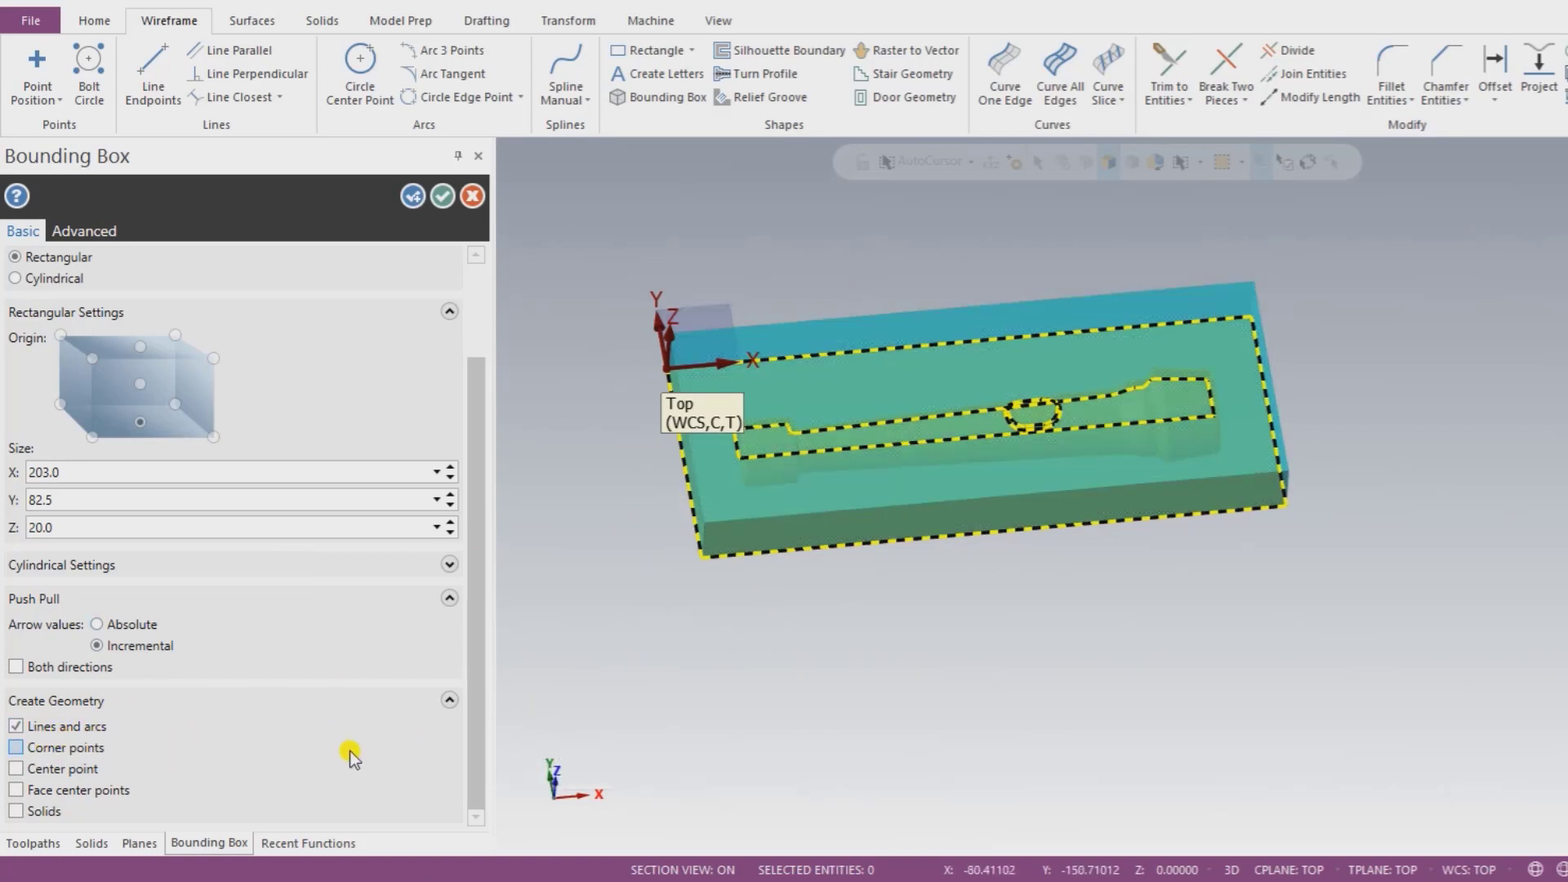
{"action": "left_click", "coordinate": [443, 196]}
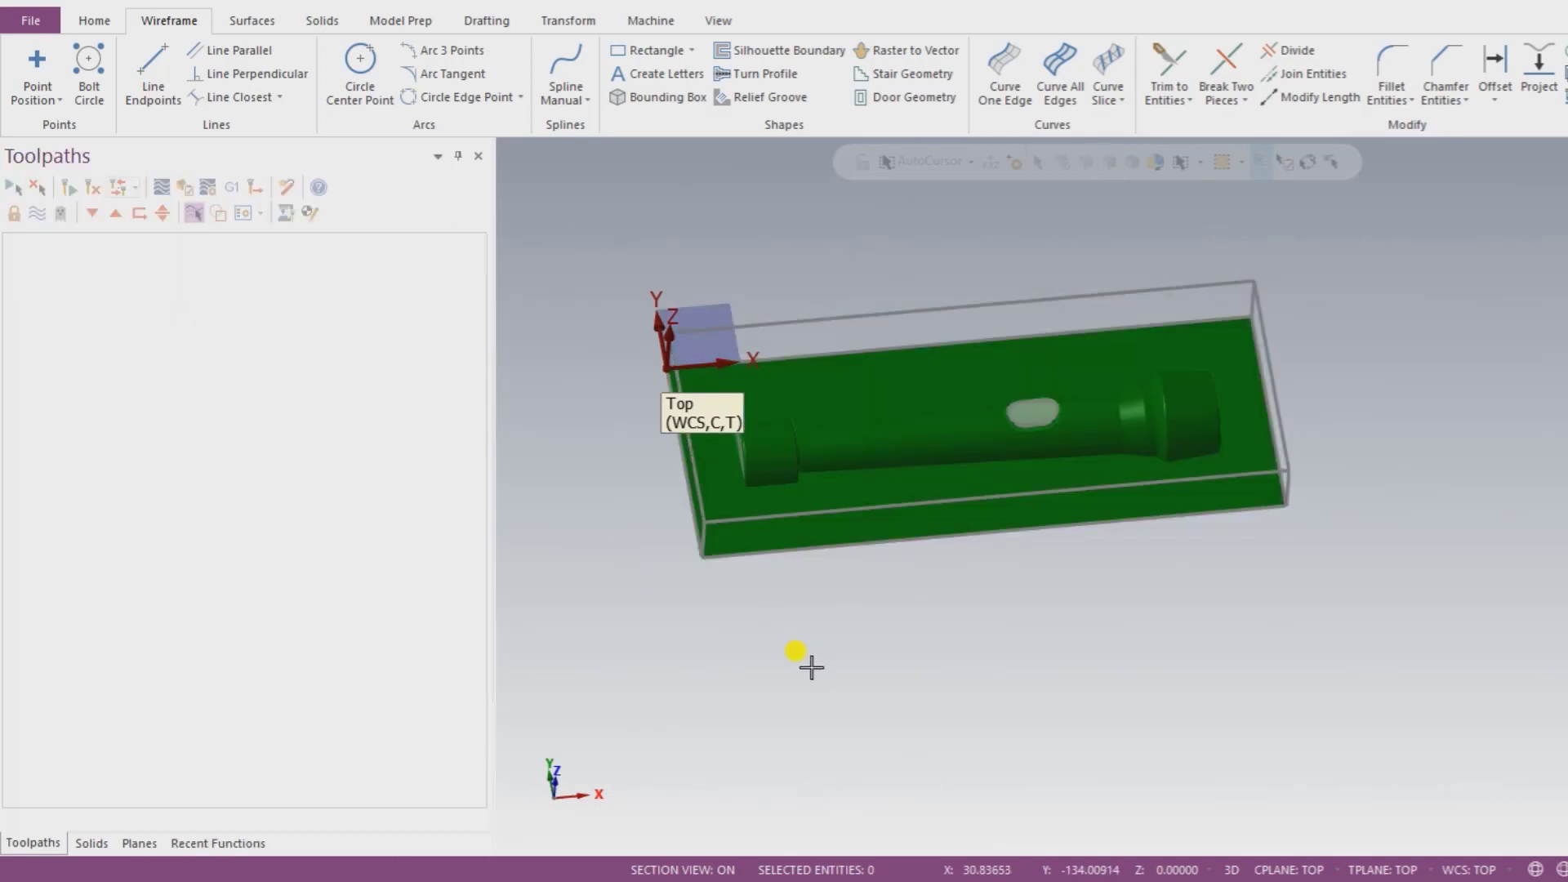
{"action": "middle_click_drag", "start_coordinate": [801, 650], "coordinate": [766, 506]}
{"action": "scroll", "coordinate": [688, 381], "scroll_direction": "up", "scroll_amount": 5}
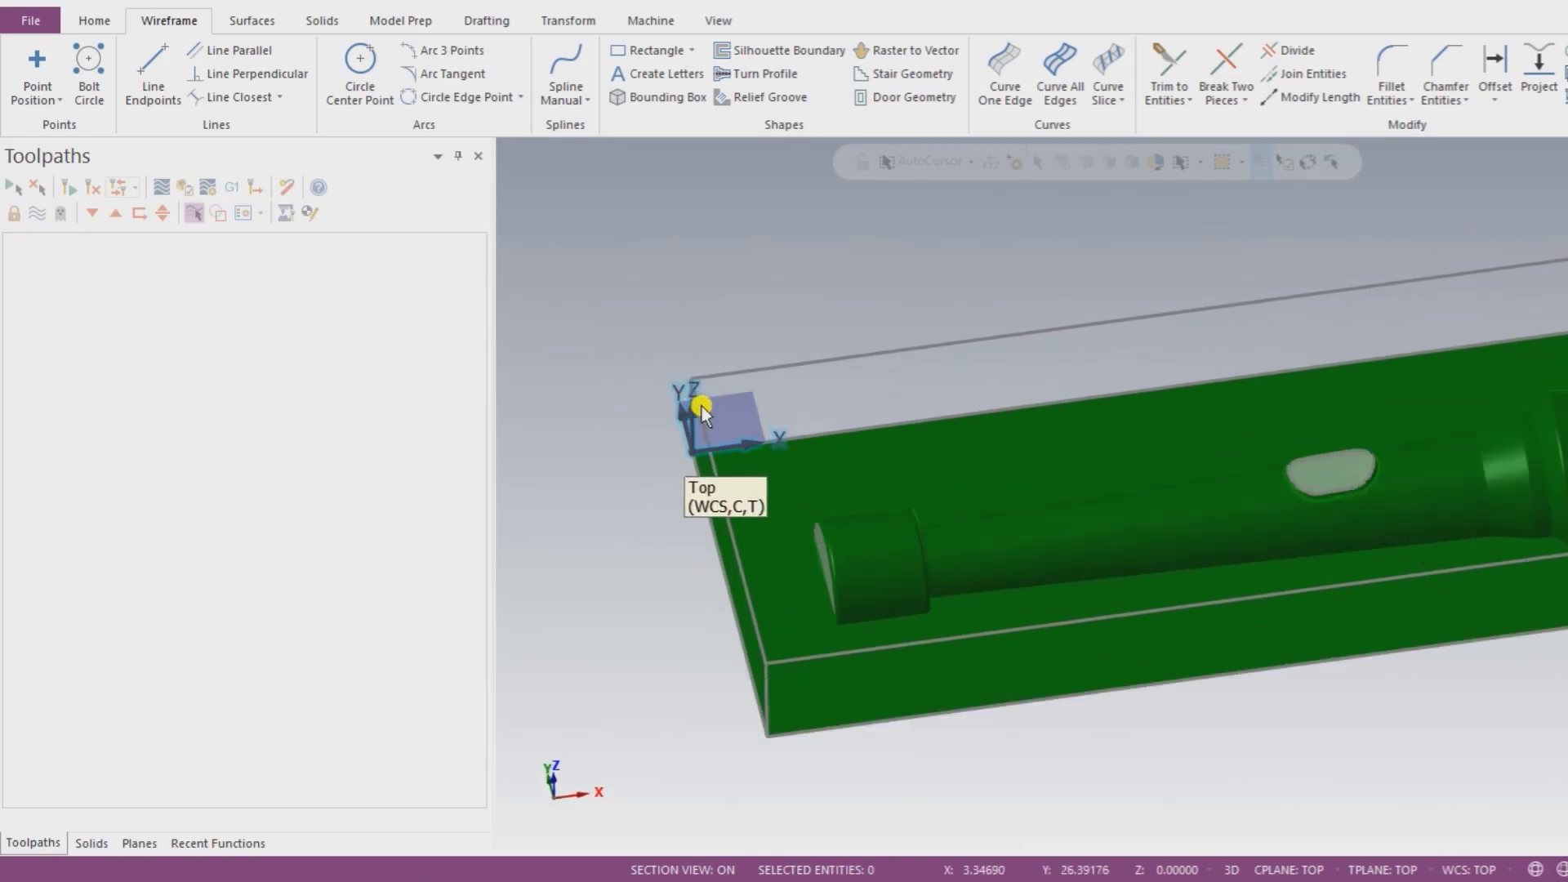
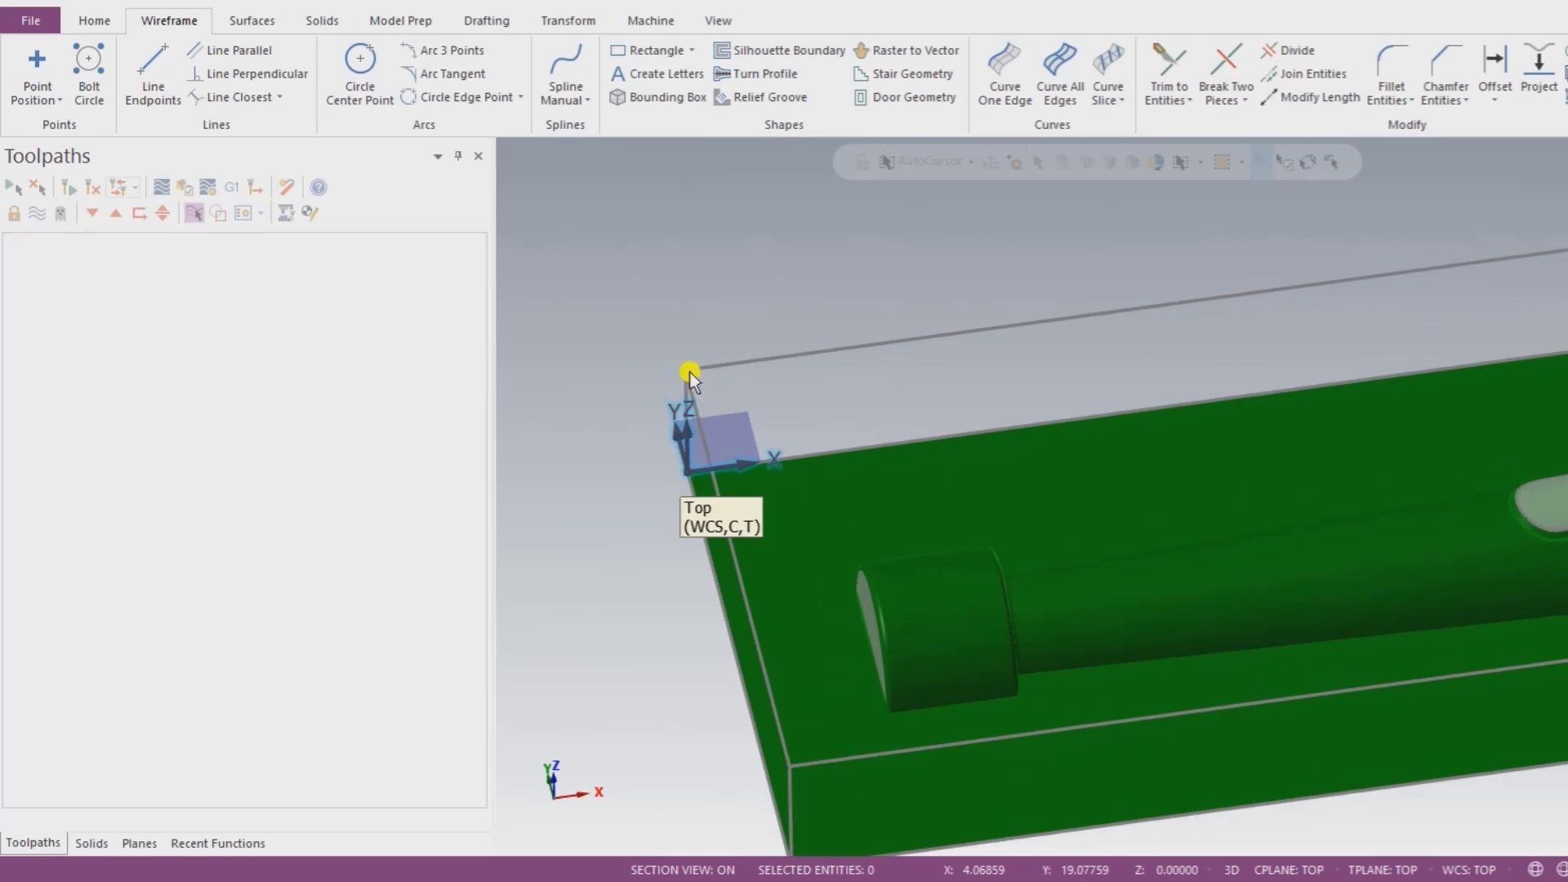
Step: Start a new plane with its origin on the bounding box's upper corner directly above the current origin, and name it 1st Setup
{"action": "scroll", "coordinate": [600, 343], "scroll_direction": "down", "scroll_amount": 2}
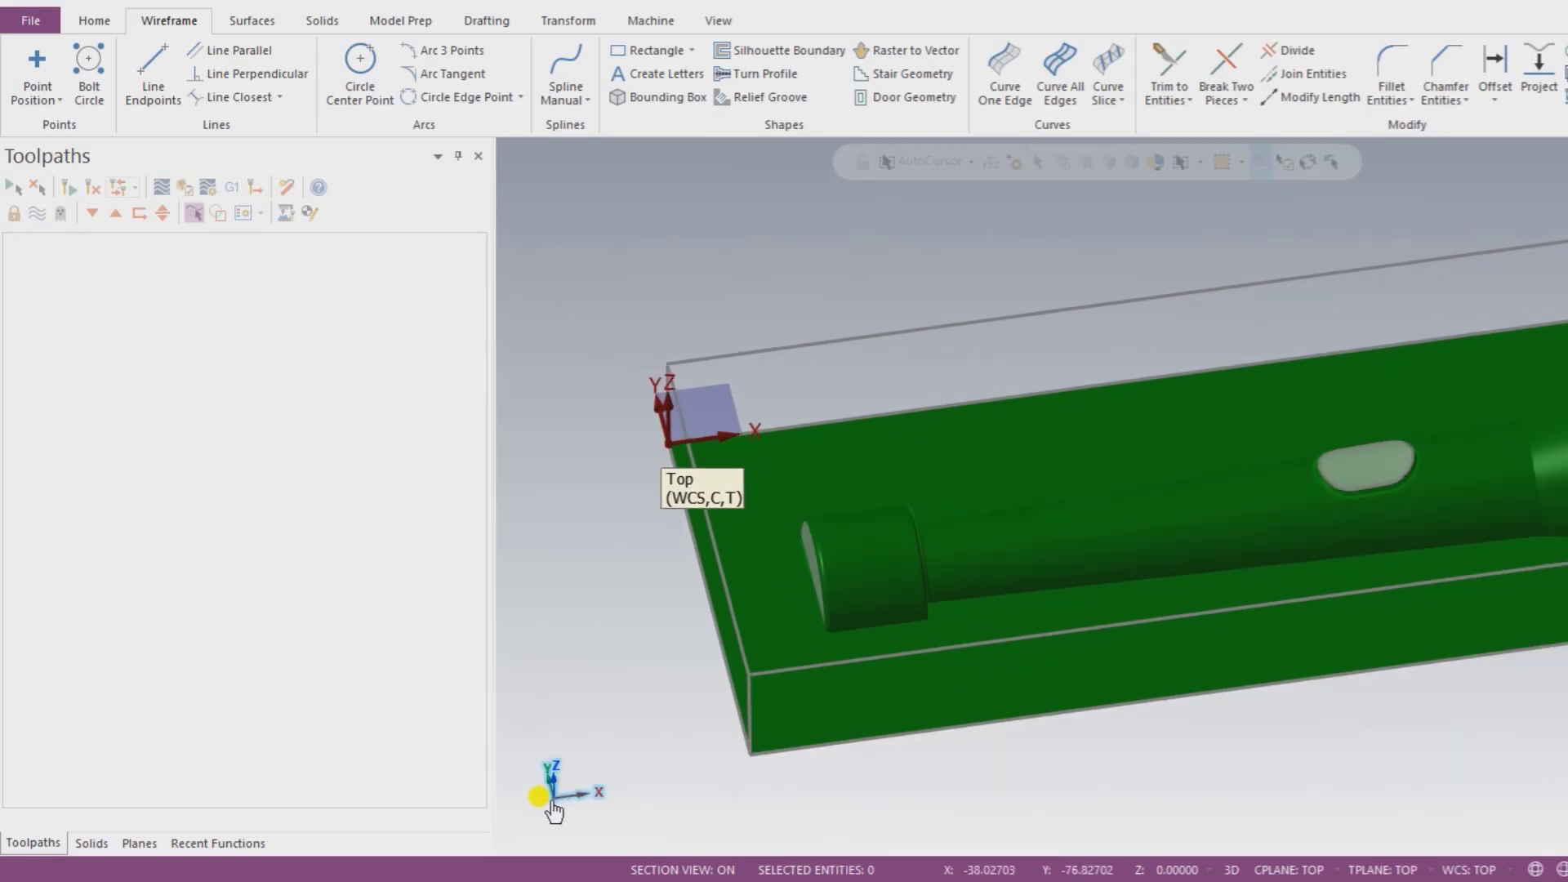
{"action": "left_click", "coordinate": [556, 806]}
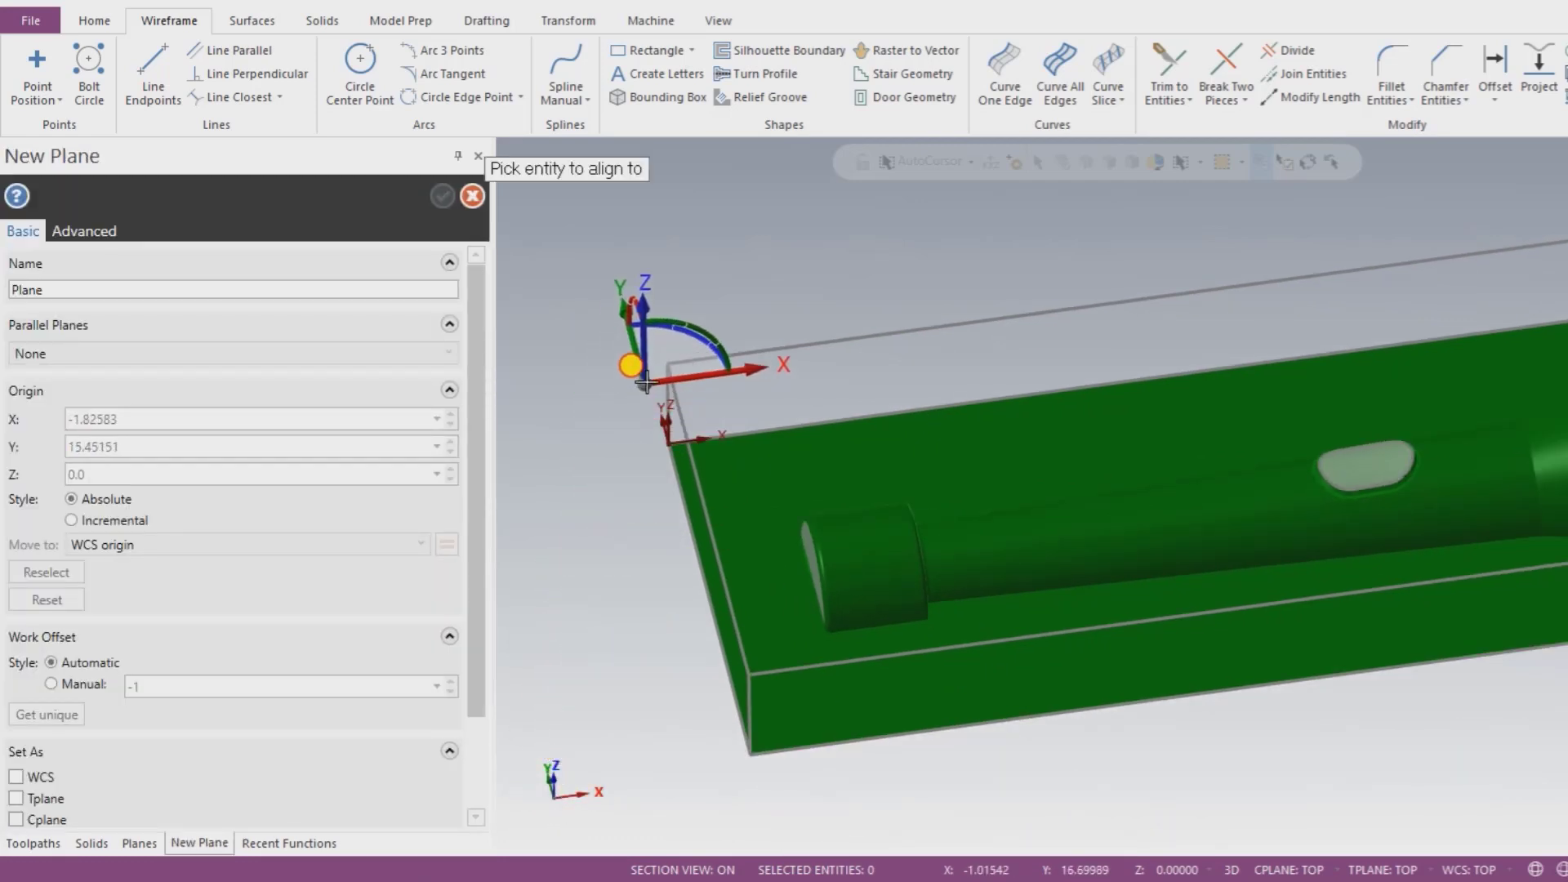
{"action": "left_click", "coordinate": [669, 359]}
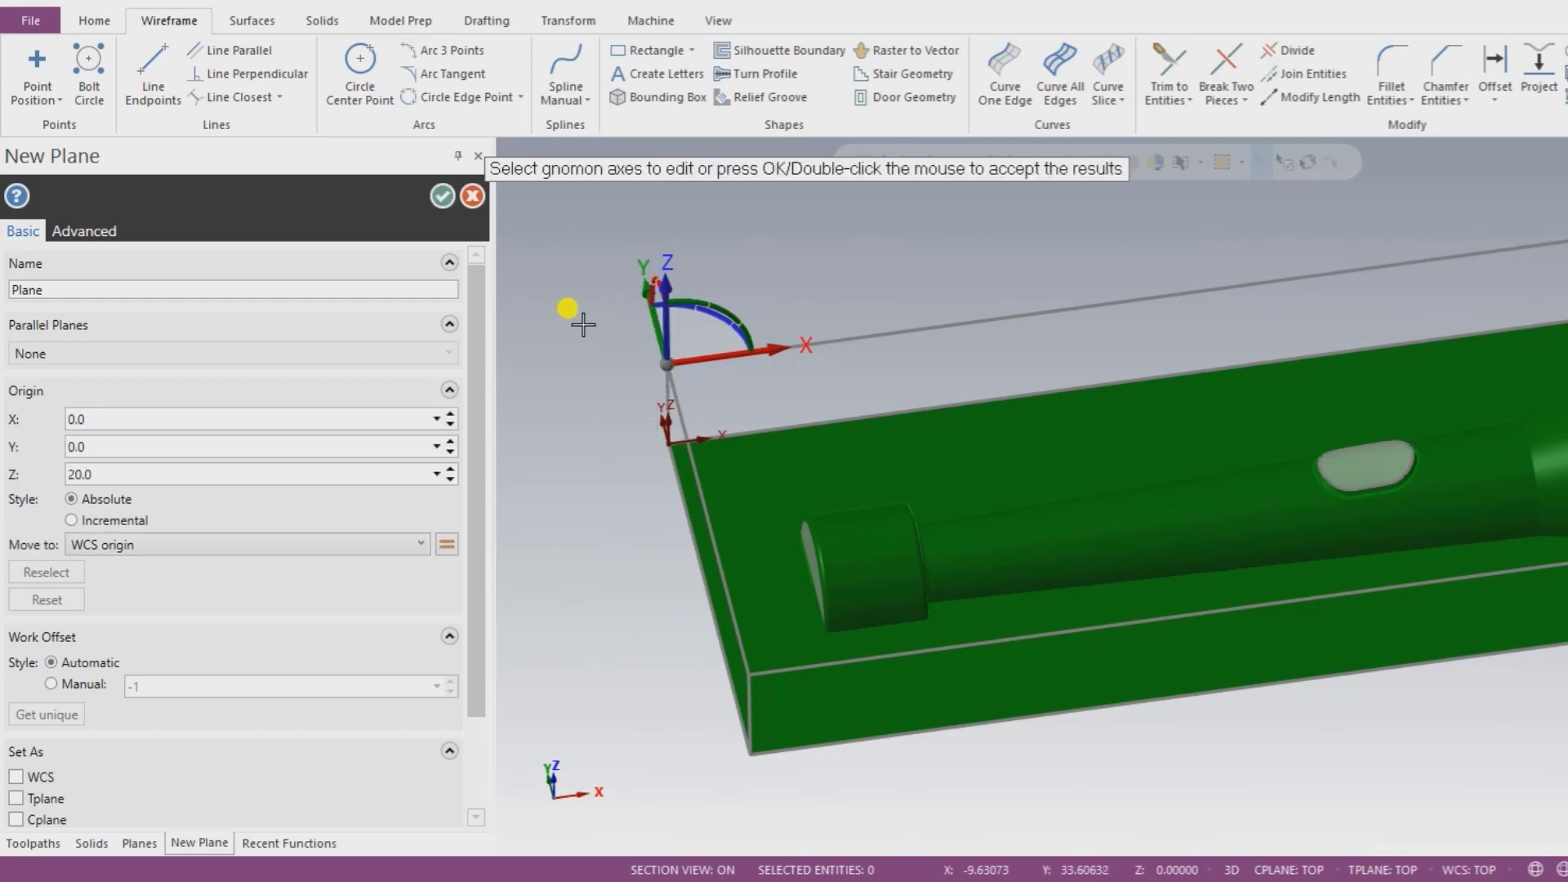
{"action": "double_click", "coordinate": [245, 288]}
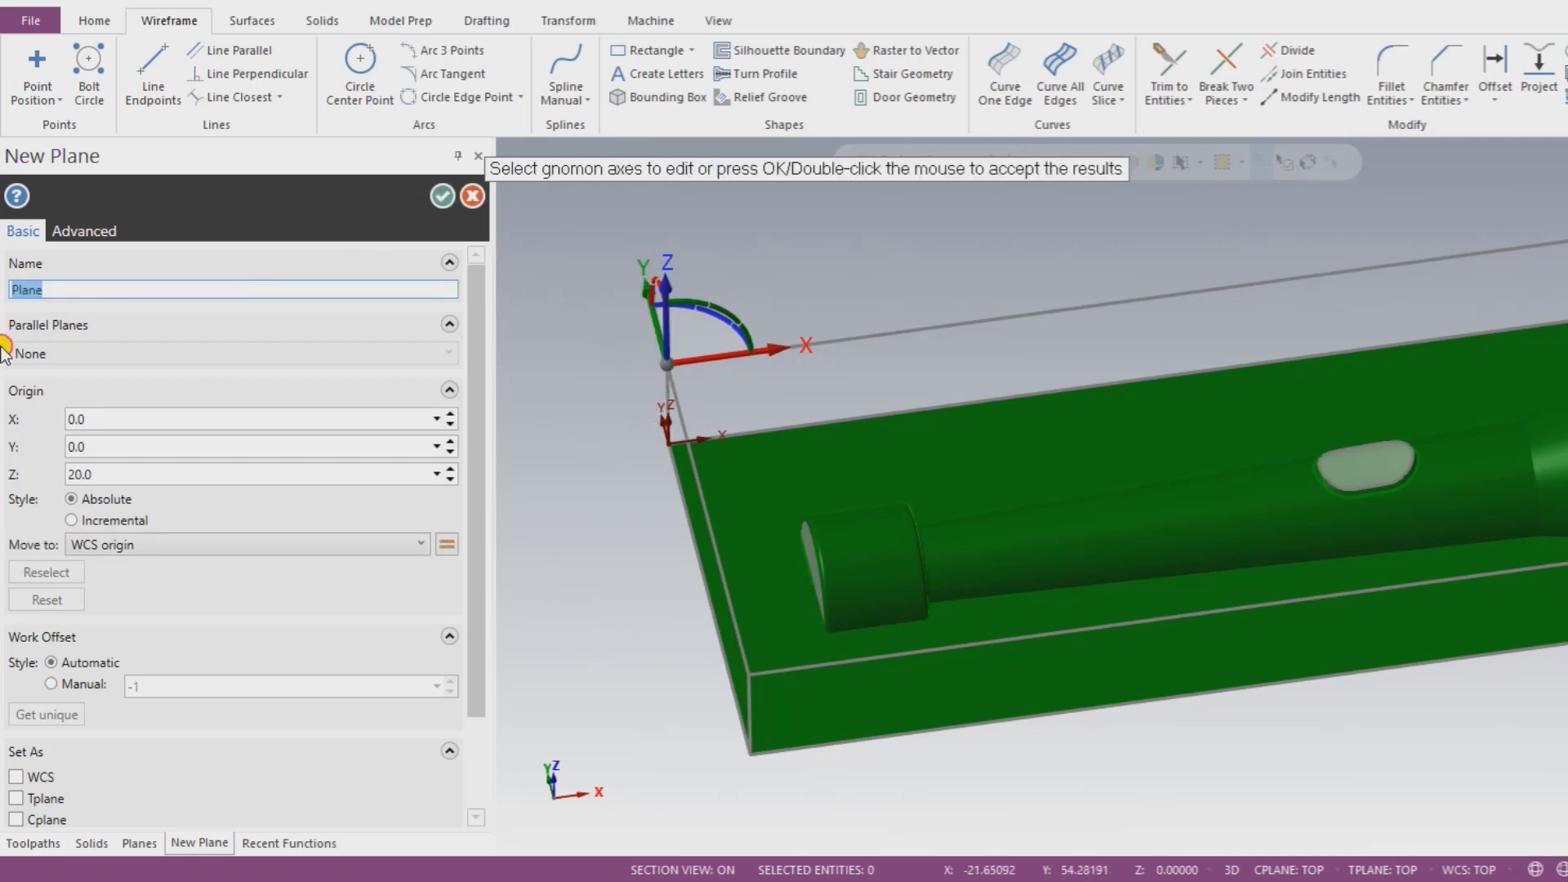
{"action": "type", "text": "1st"}
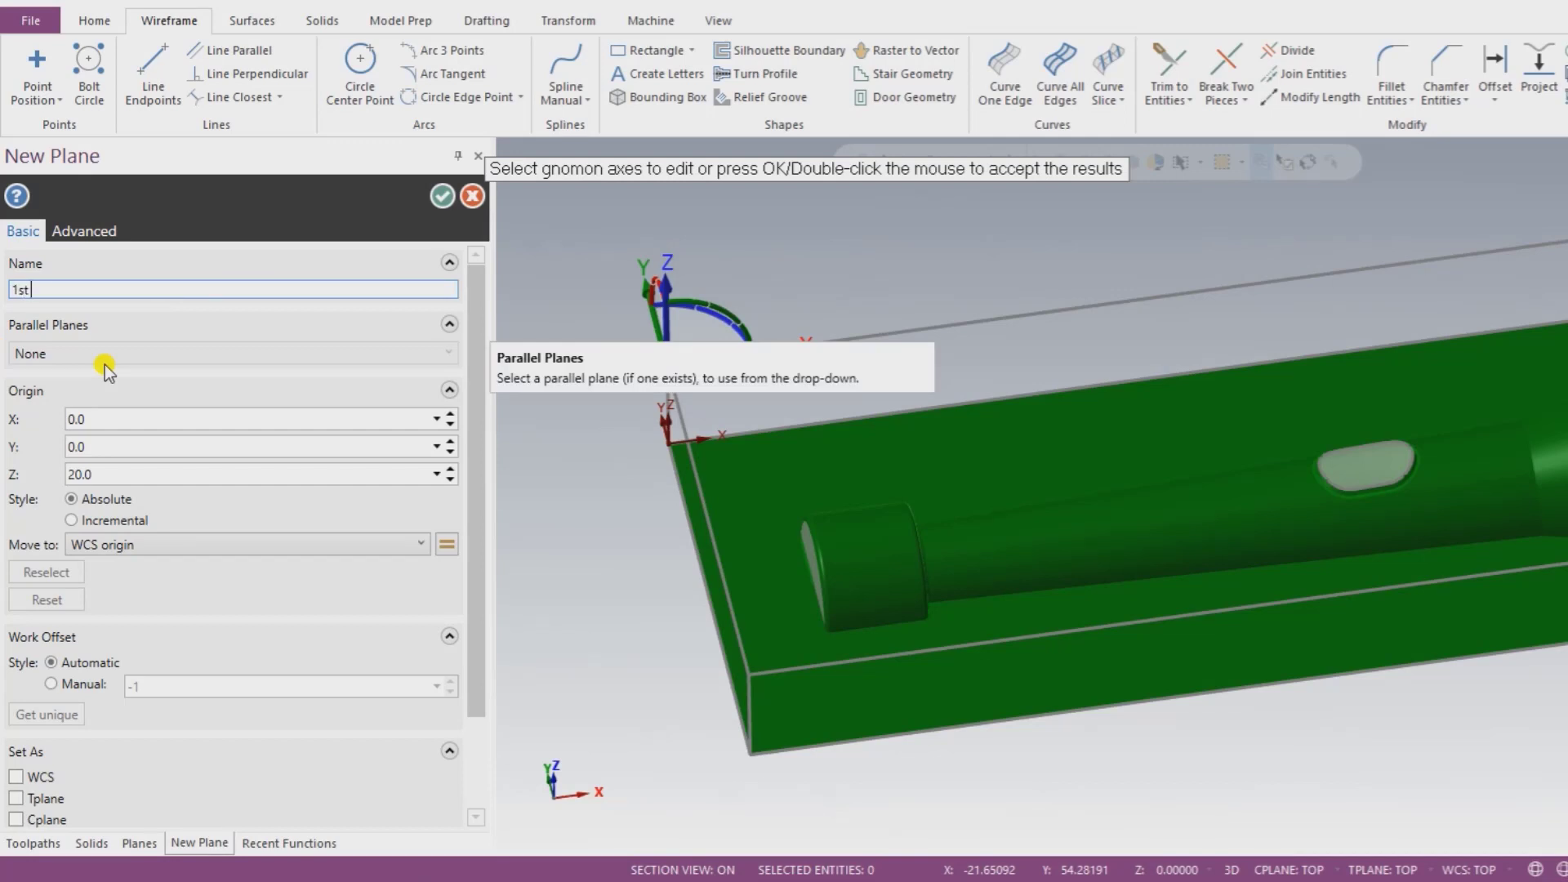
{"action": "type", "text": " Setup"}
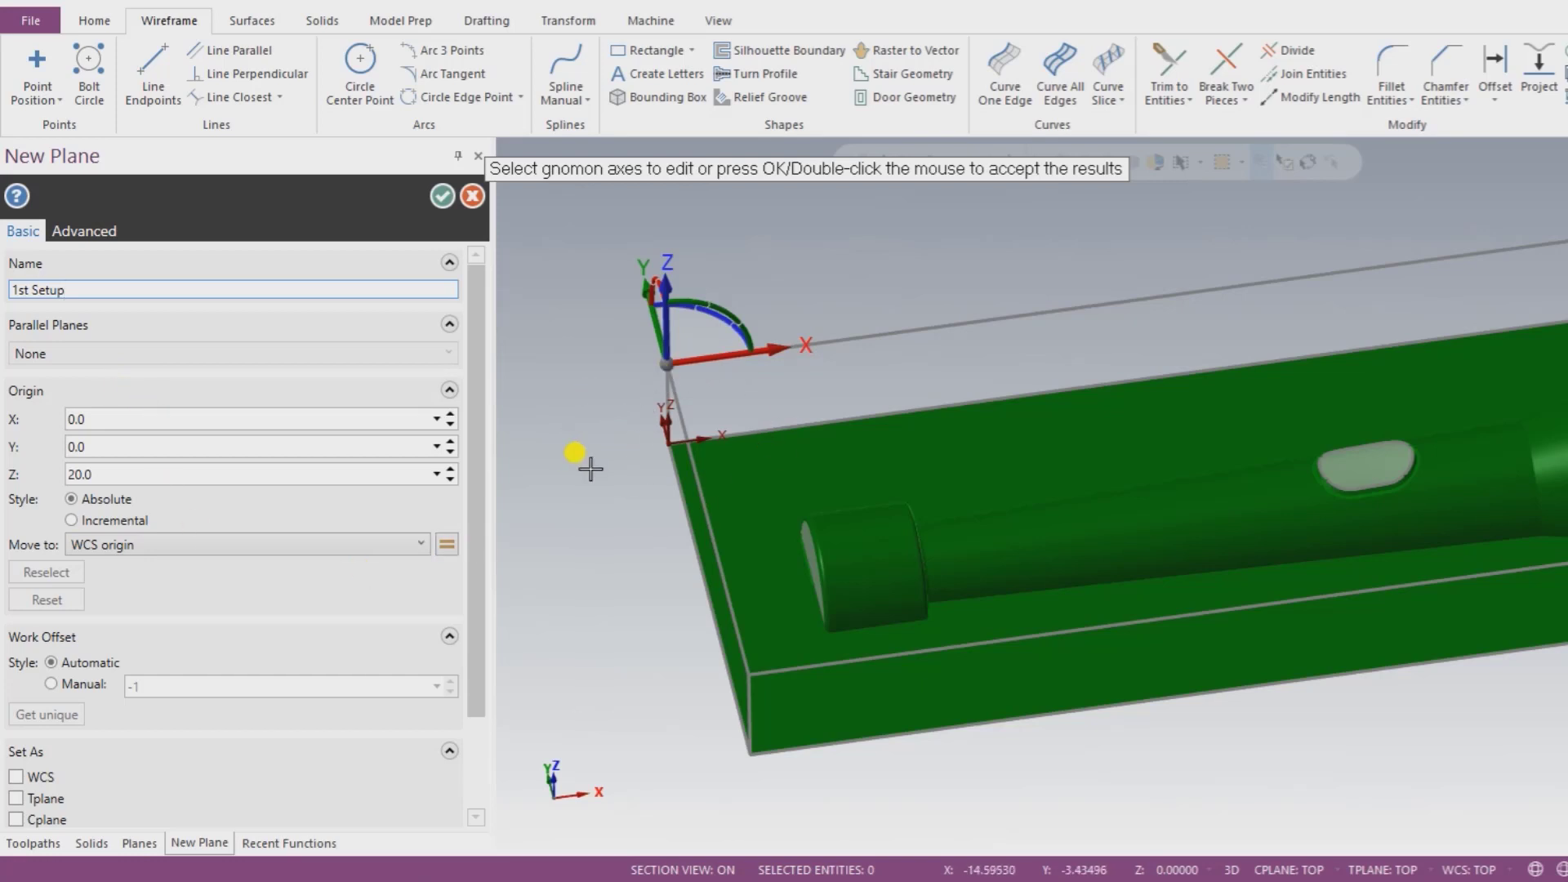
Step: Set the new plane as WCS, Tplane and Cplane, and create it
{"action": "left_click", "coordinate": [17, 777]}
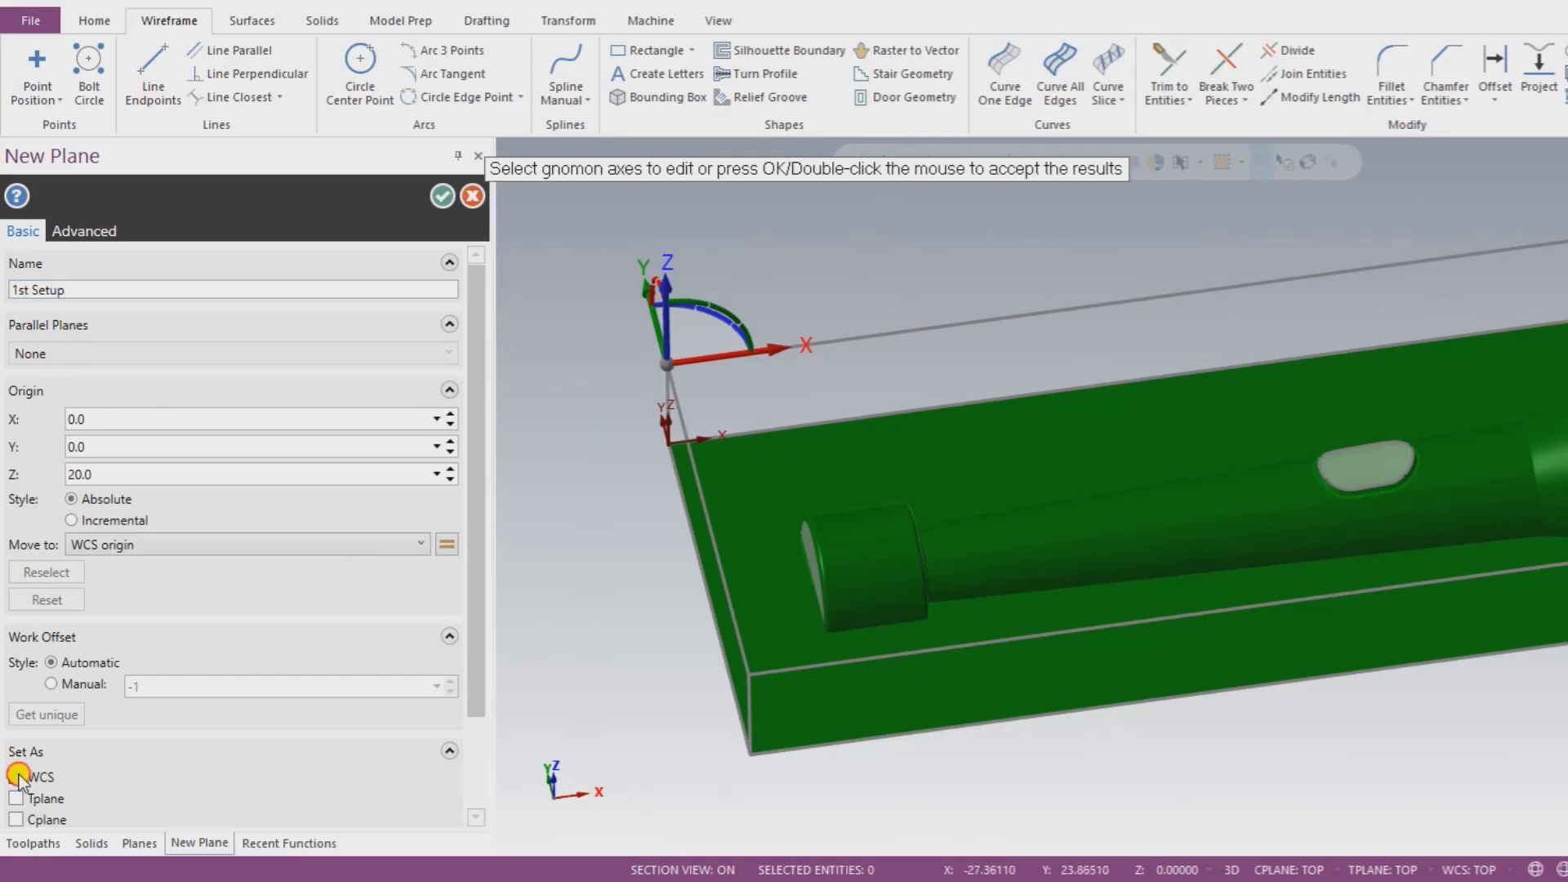
{"action": "scroll", "coordinate": [92, 762], "scroll_direction": "down", "scroll_amount": 3}
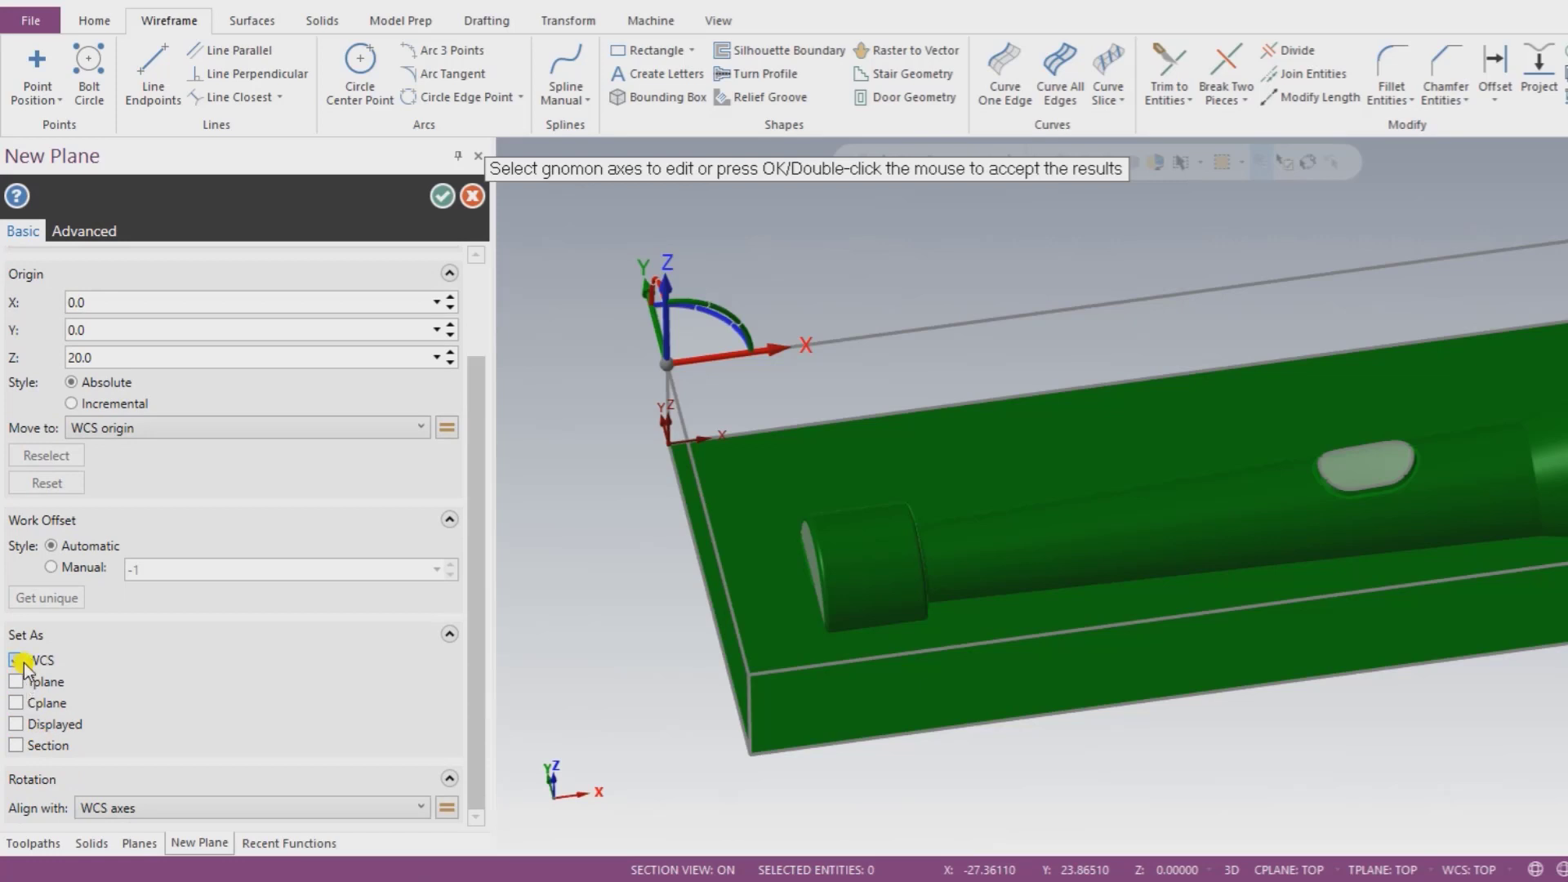
{"action": "left_click", "coordinate": [18, 703]}
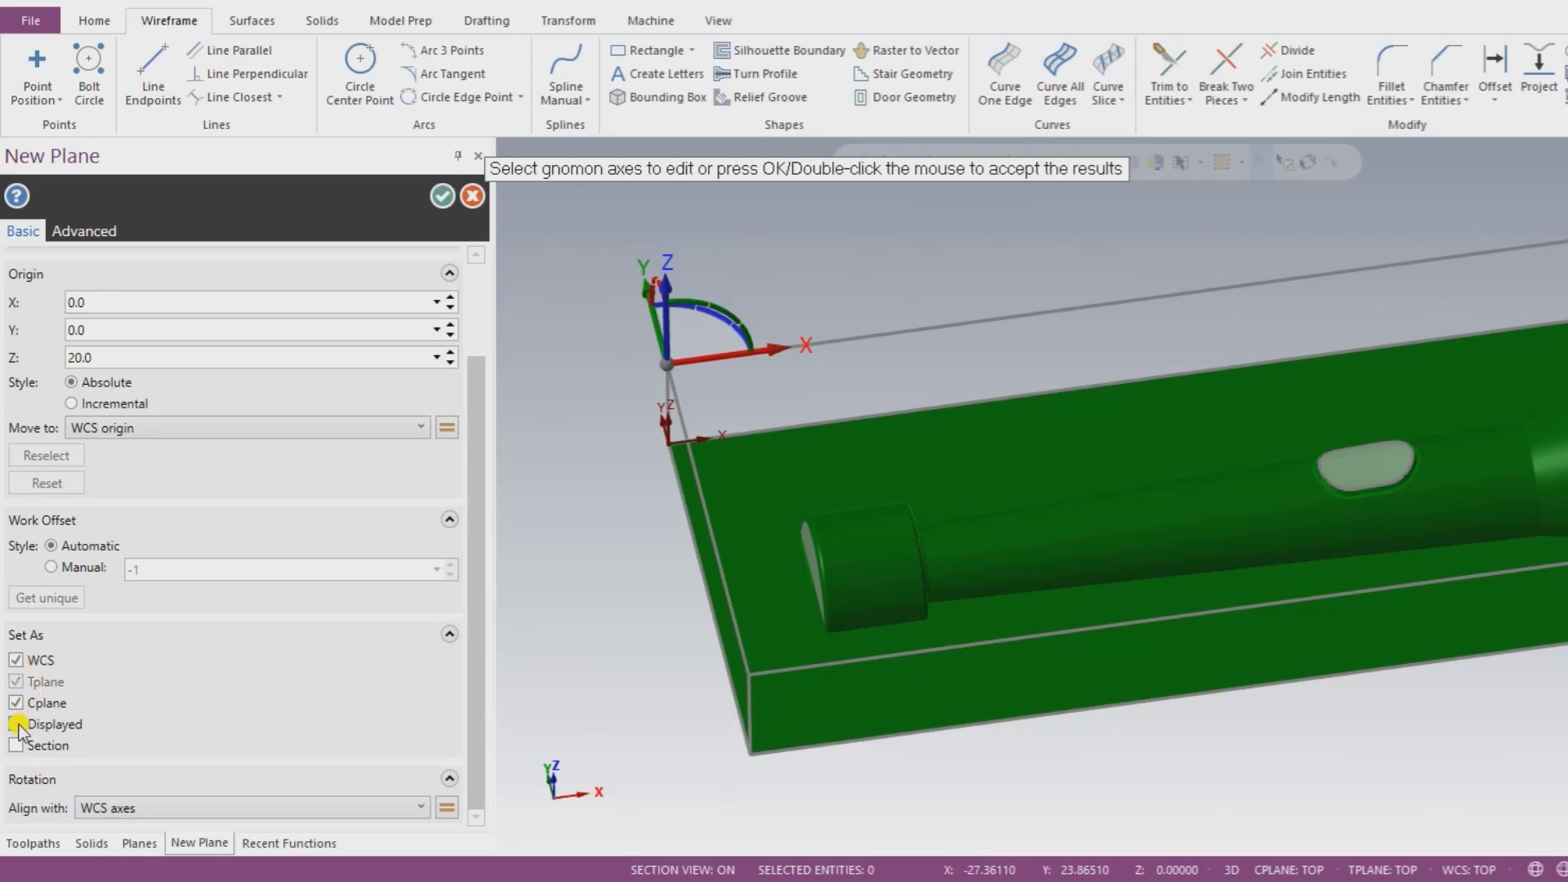
{"action": "left_click", "coordinate": [442, 195]}
Step: Examine the new plane's origin and axes on the bounding box from several views, and check its entry among the planes
{"action": "middle_click_drag", "start_coordinate": [550, 340], "coordinate": [715, 514]}
{"action": "right_click", "coordinate": [618, 433]}
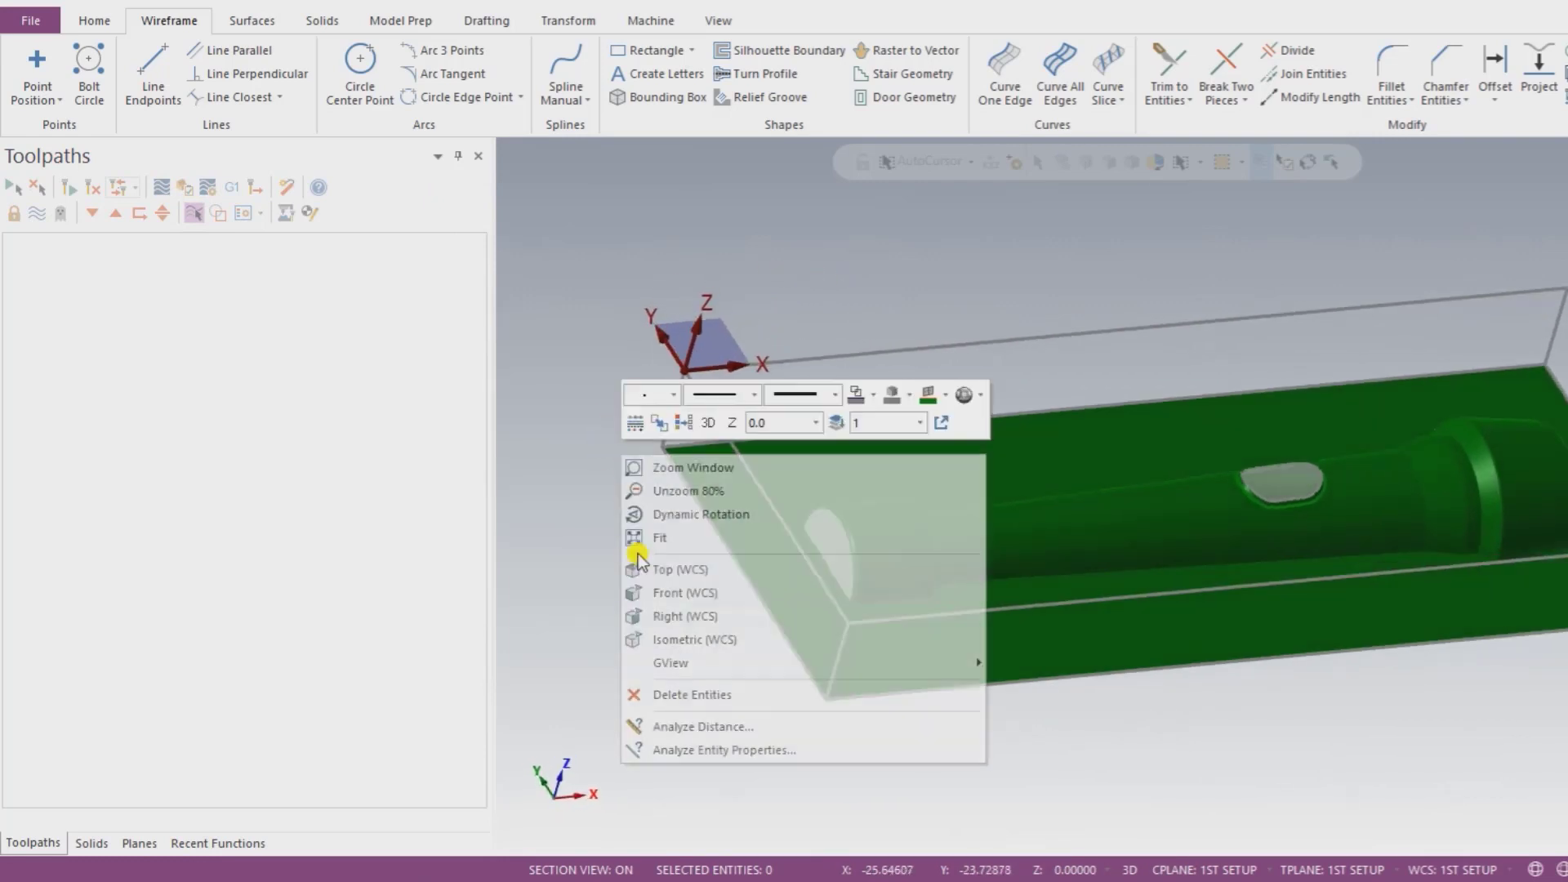
{"action": "left_click", "coordinate": [657, 565]}
{"action": "middle_click_drag", "start_coordinate": [665, 340], "coordinate": [700, 308]}
{"action": "middle_click_drag", "start_coordinate": [717, 393], "coordinate": [527, 469]}
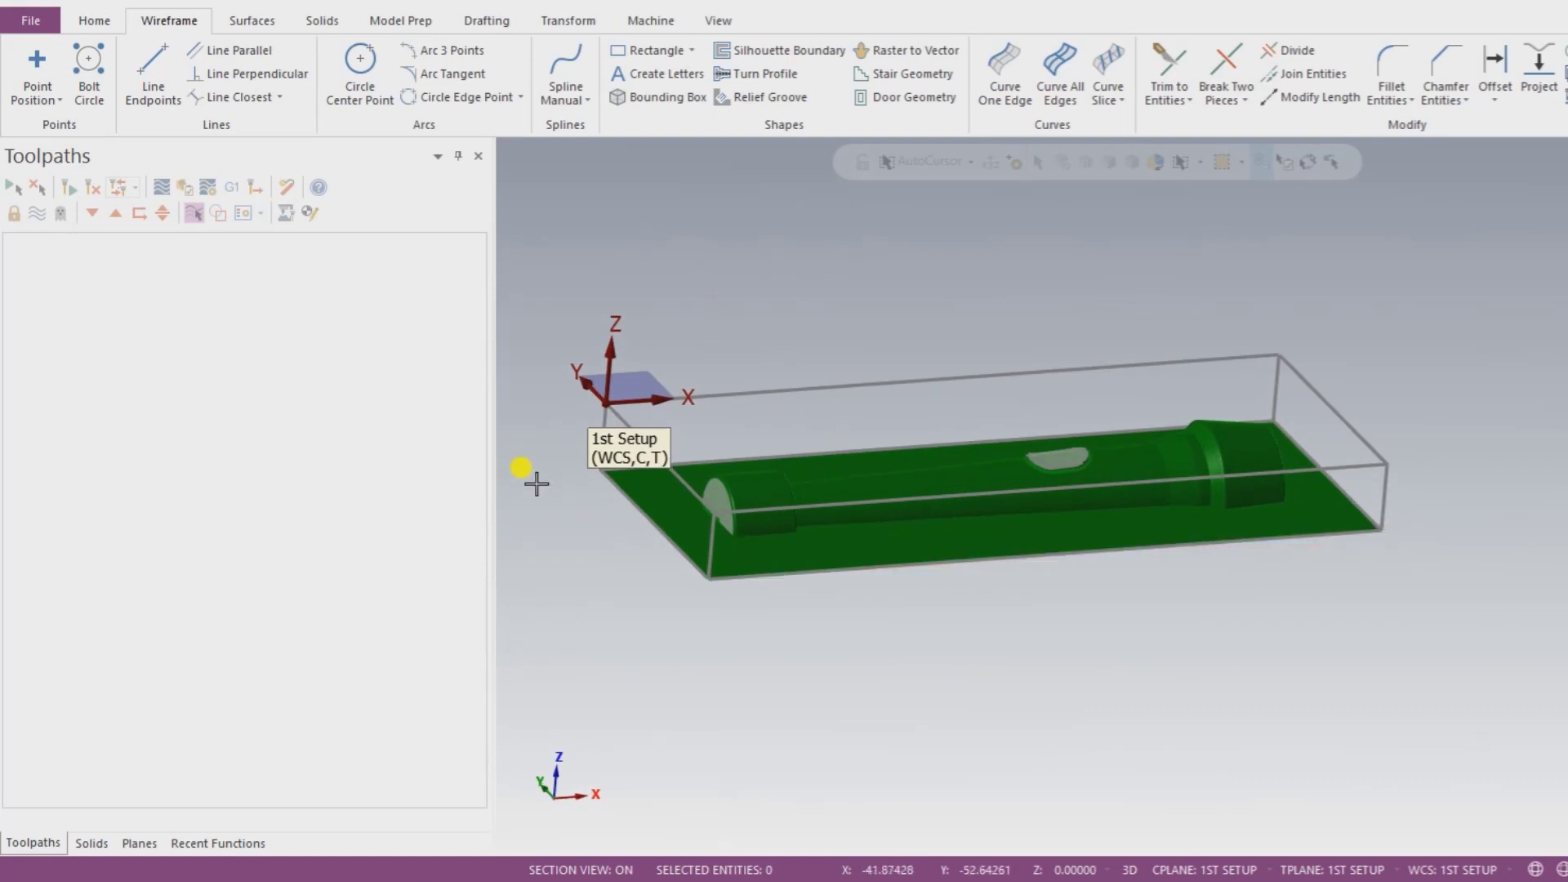
{"action": "scroll", "coordinate": [595, 394], "scroll_direction": "up", "scroll_amount": 2}
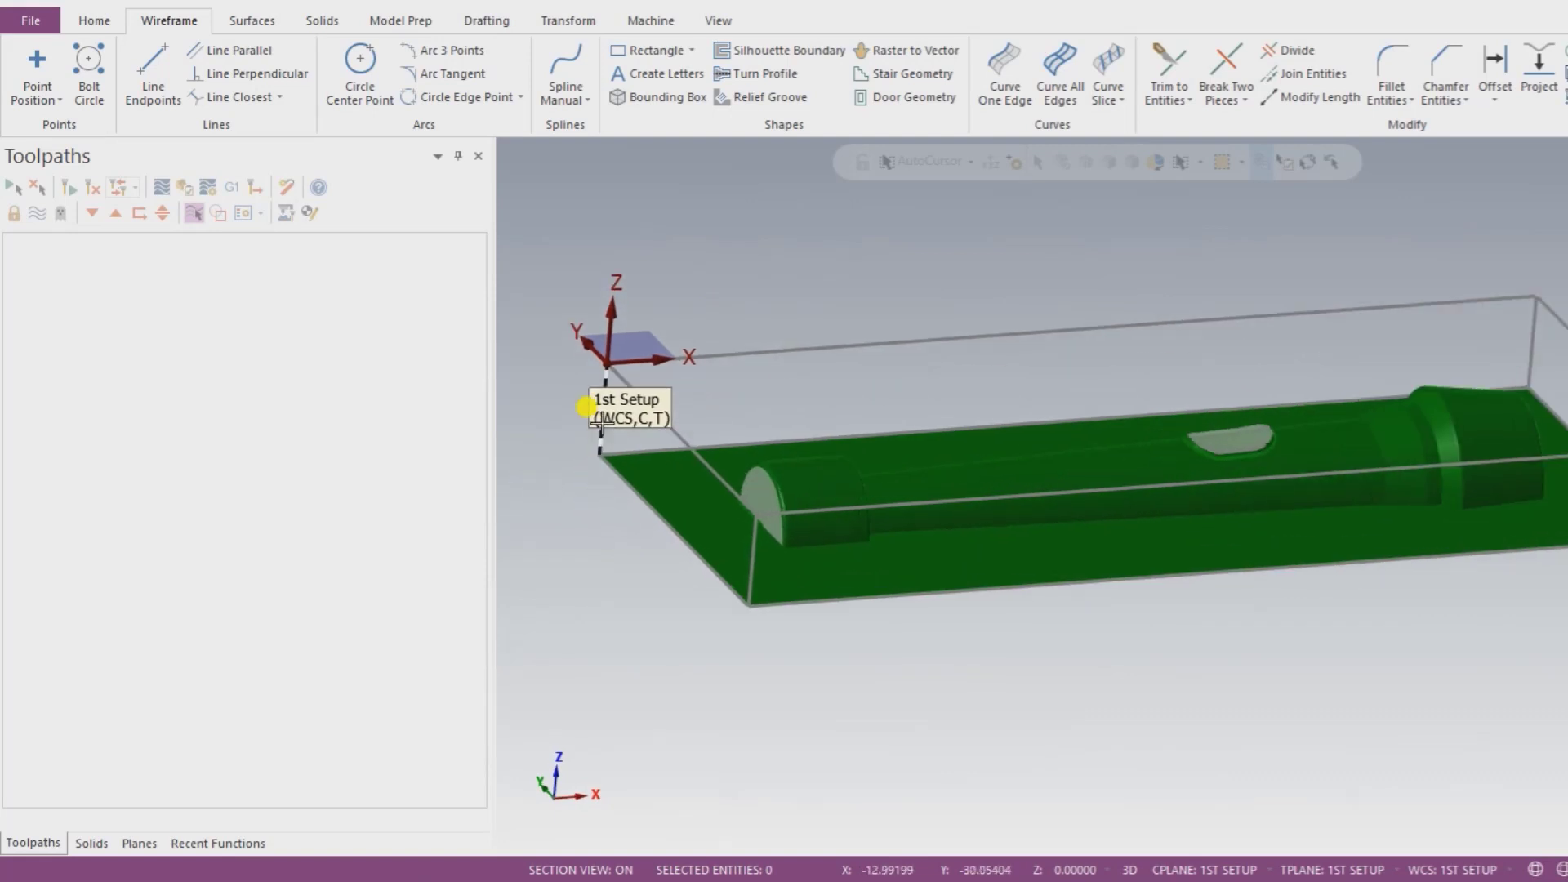
{"action": "left_click", "coordinate": [139, 843]}
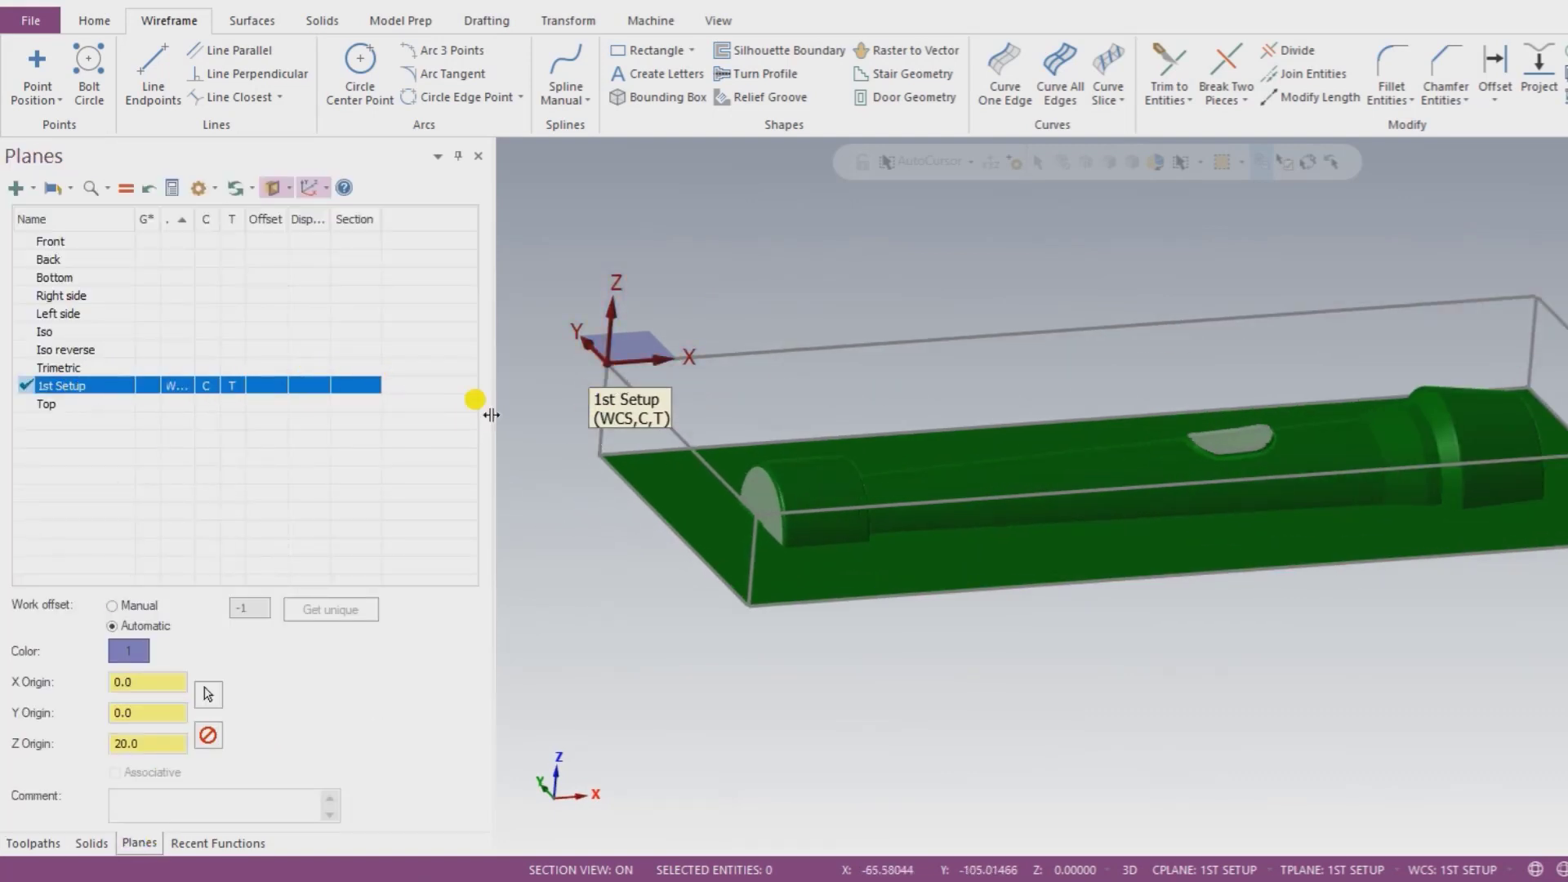
{"action": "right_click", "coordinate": [739, 245]}
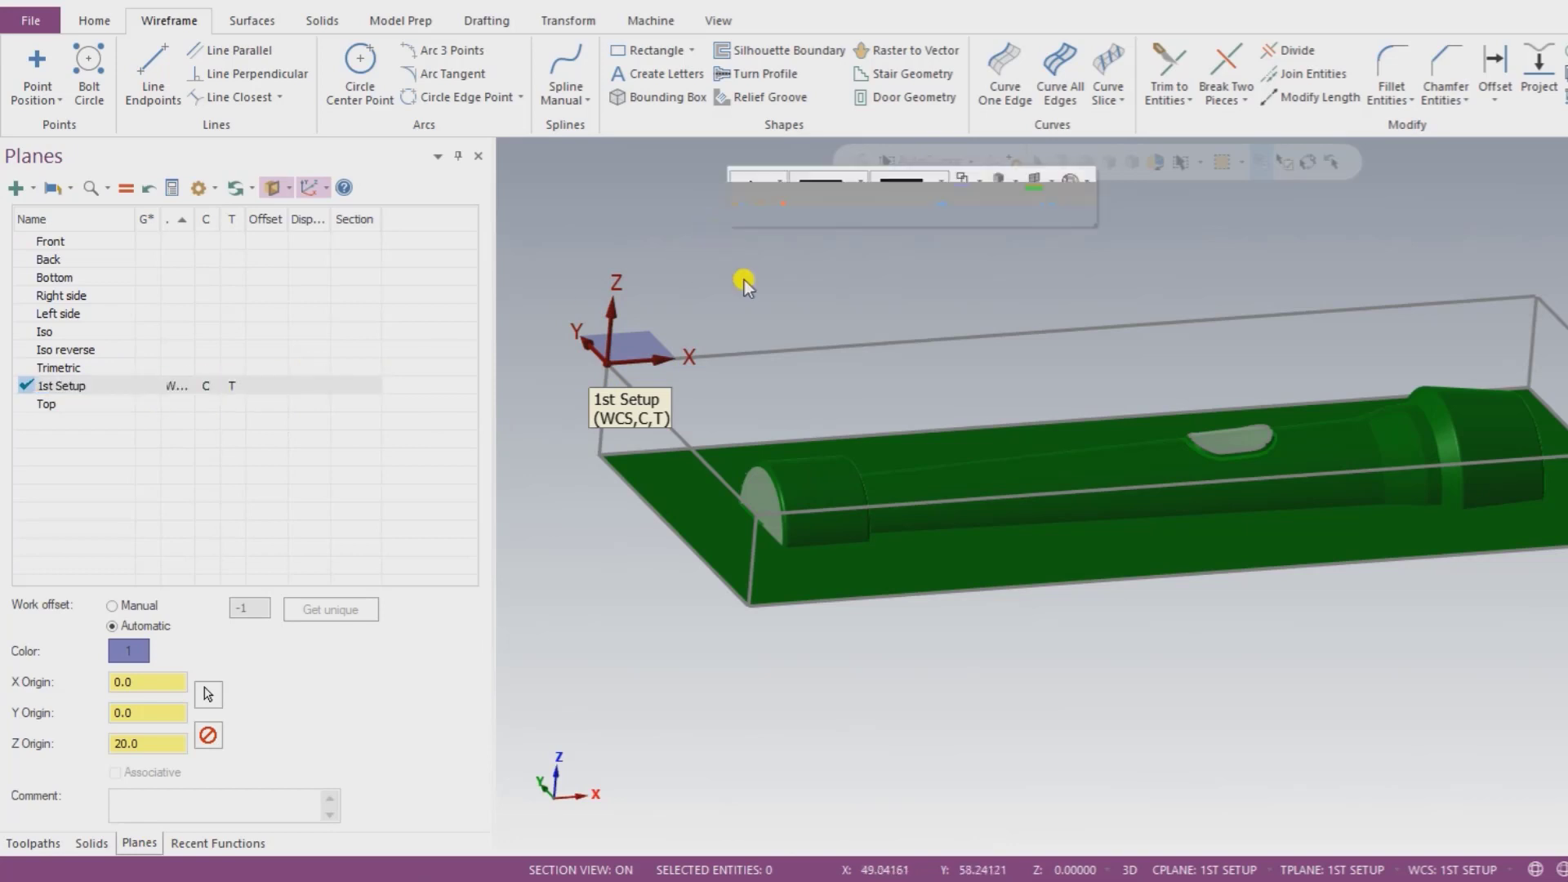
{"action": "left_click", "coordinate": [776, 353]}
{"action": "middle_click_drag", "start_coordinate": [723, 486], "coordinate": [915, 490]}
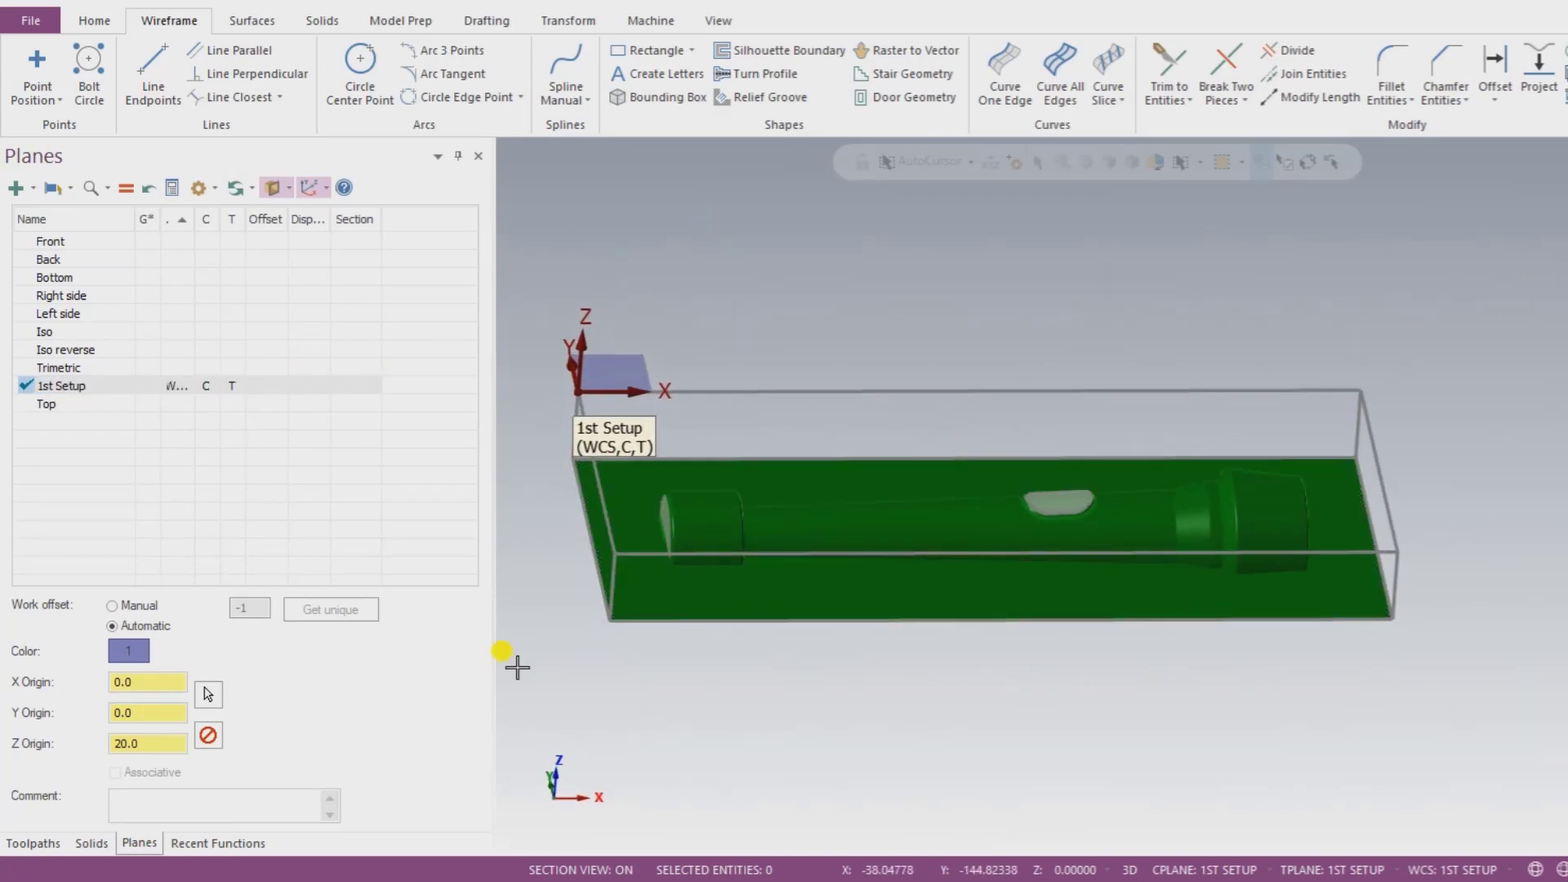
Step: Add a machine group using the default mill machine
{"action": "left_click", "coordinate": [31, 843]}
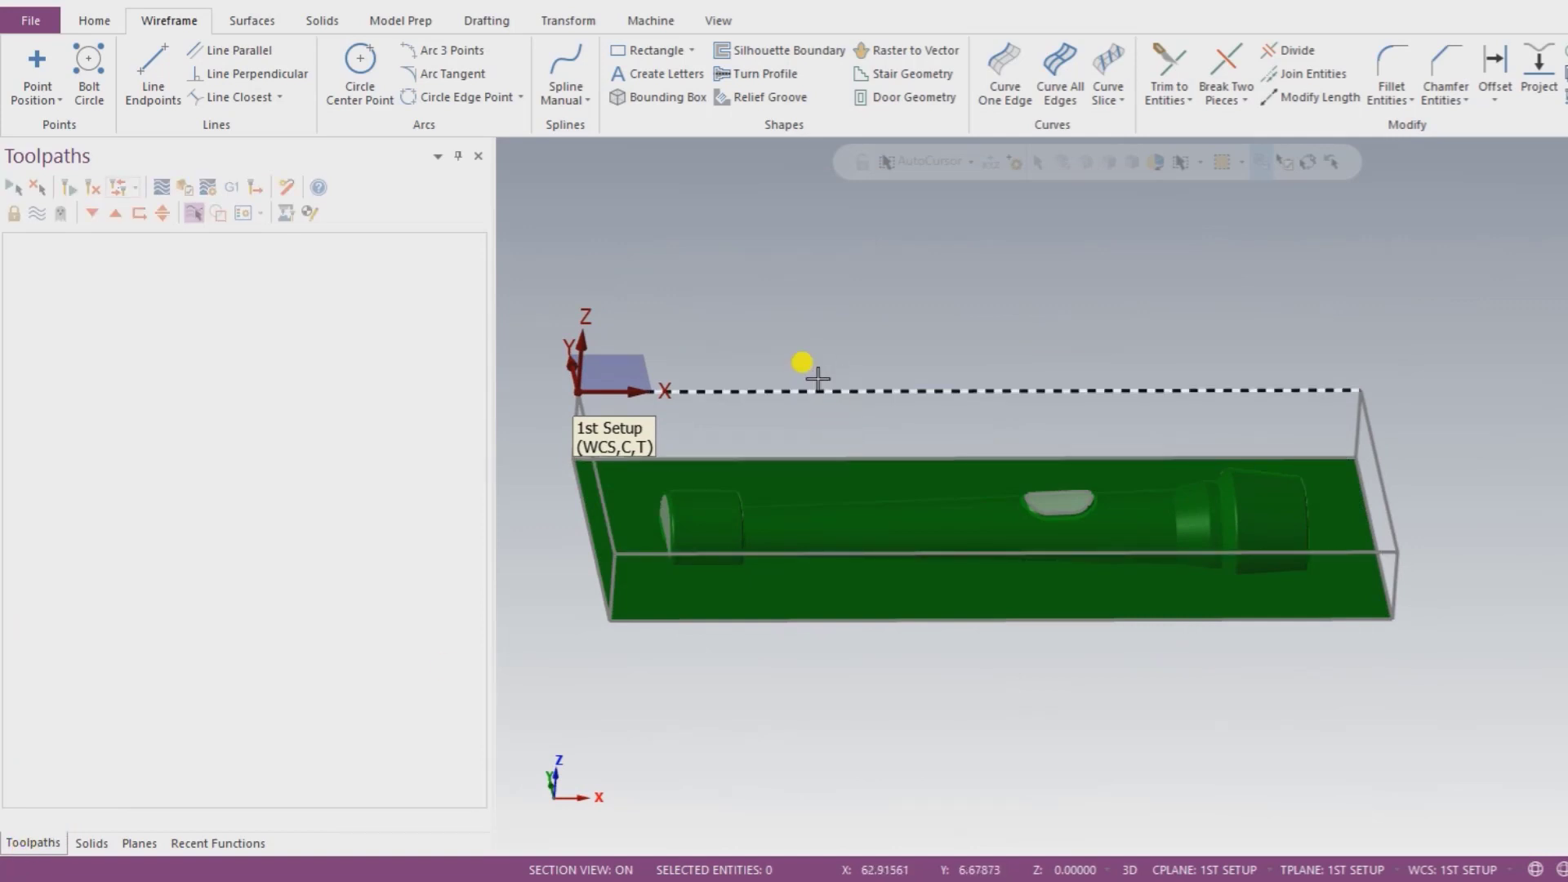
{"action": "left_click", "coordinate": [647, 25]}
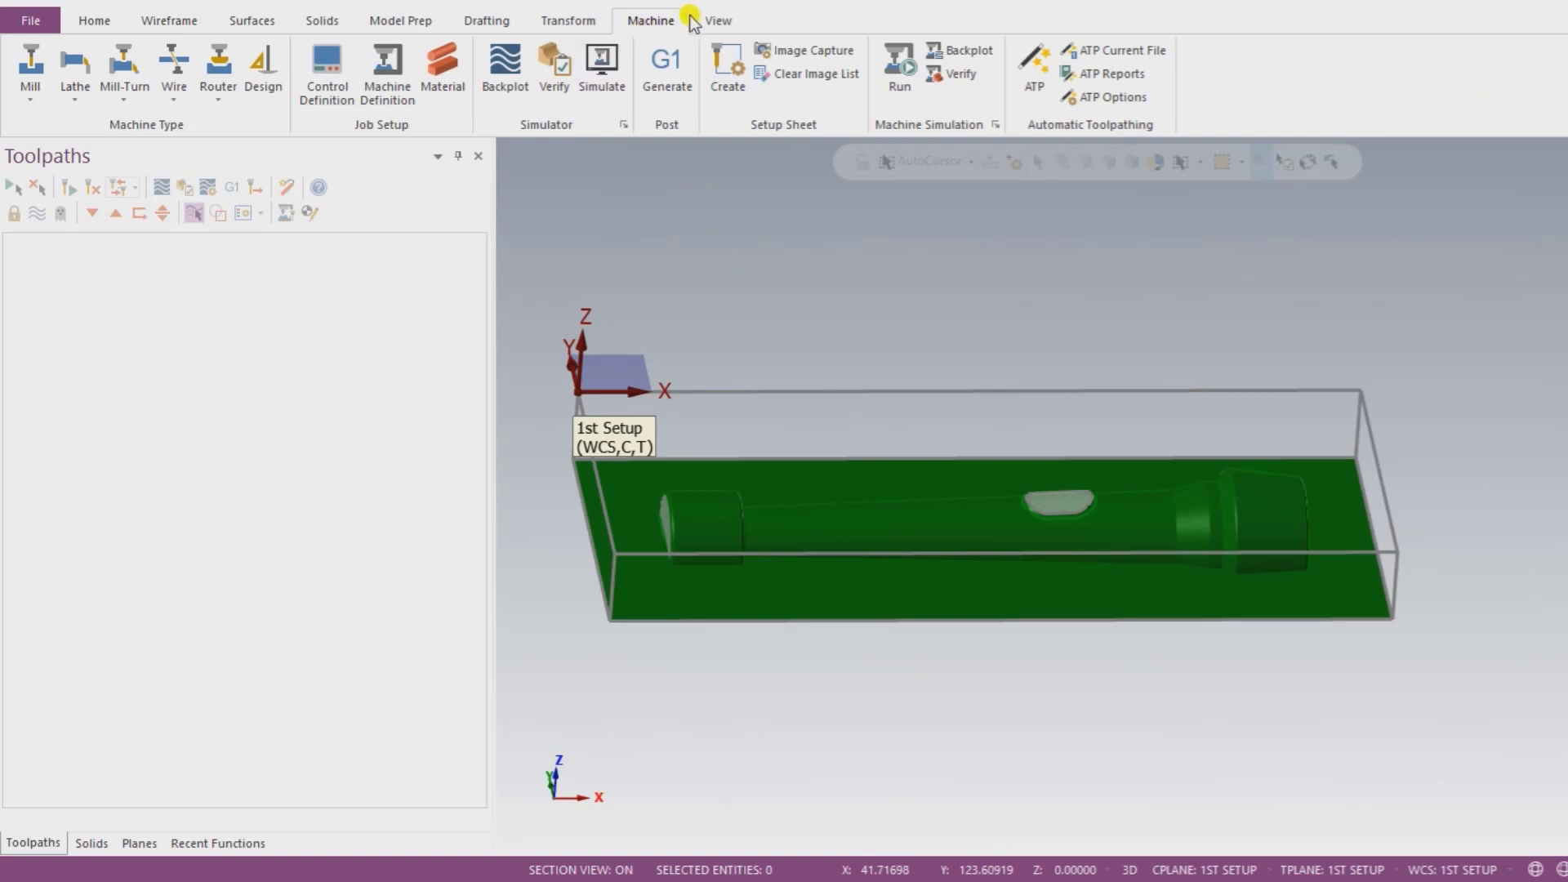
{"action": "left_click", "coordinate": [31, 92]}
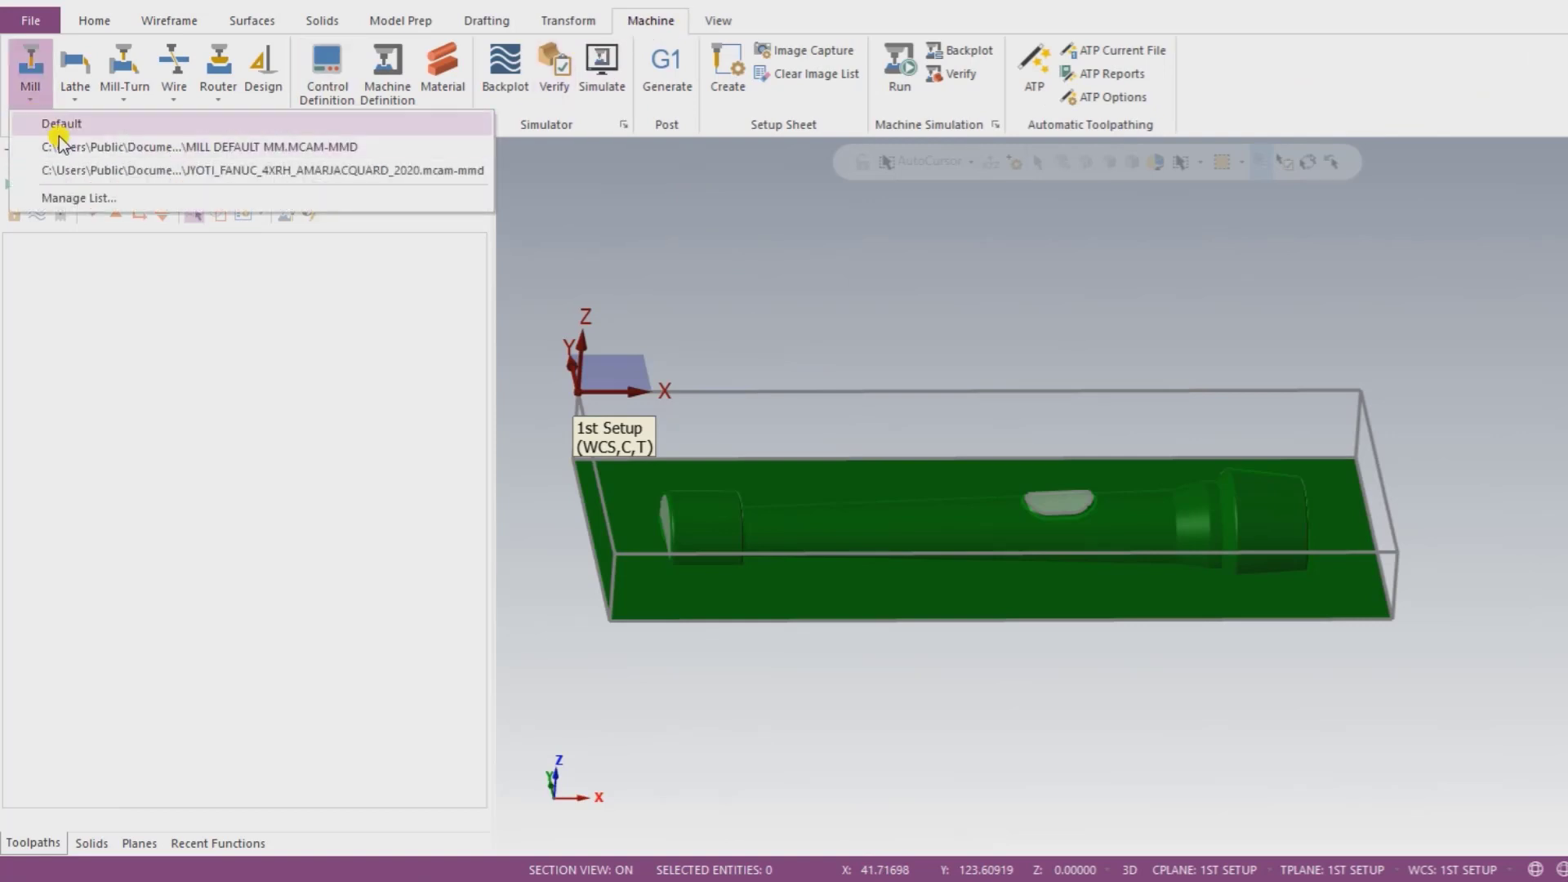
{"action": "left_click", "coordinate": [57, 122]}
Step: Define the machine group's rectangular stock from all entities, sized 203 × 82.5 × 20 mm on the 1st Setup plane, with its display on
{"action": "left_click", "coordinate": [36, 260]}
{"action": "left_click", "coordinate": [92, 294]}
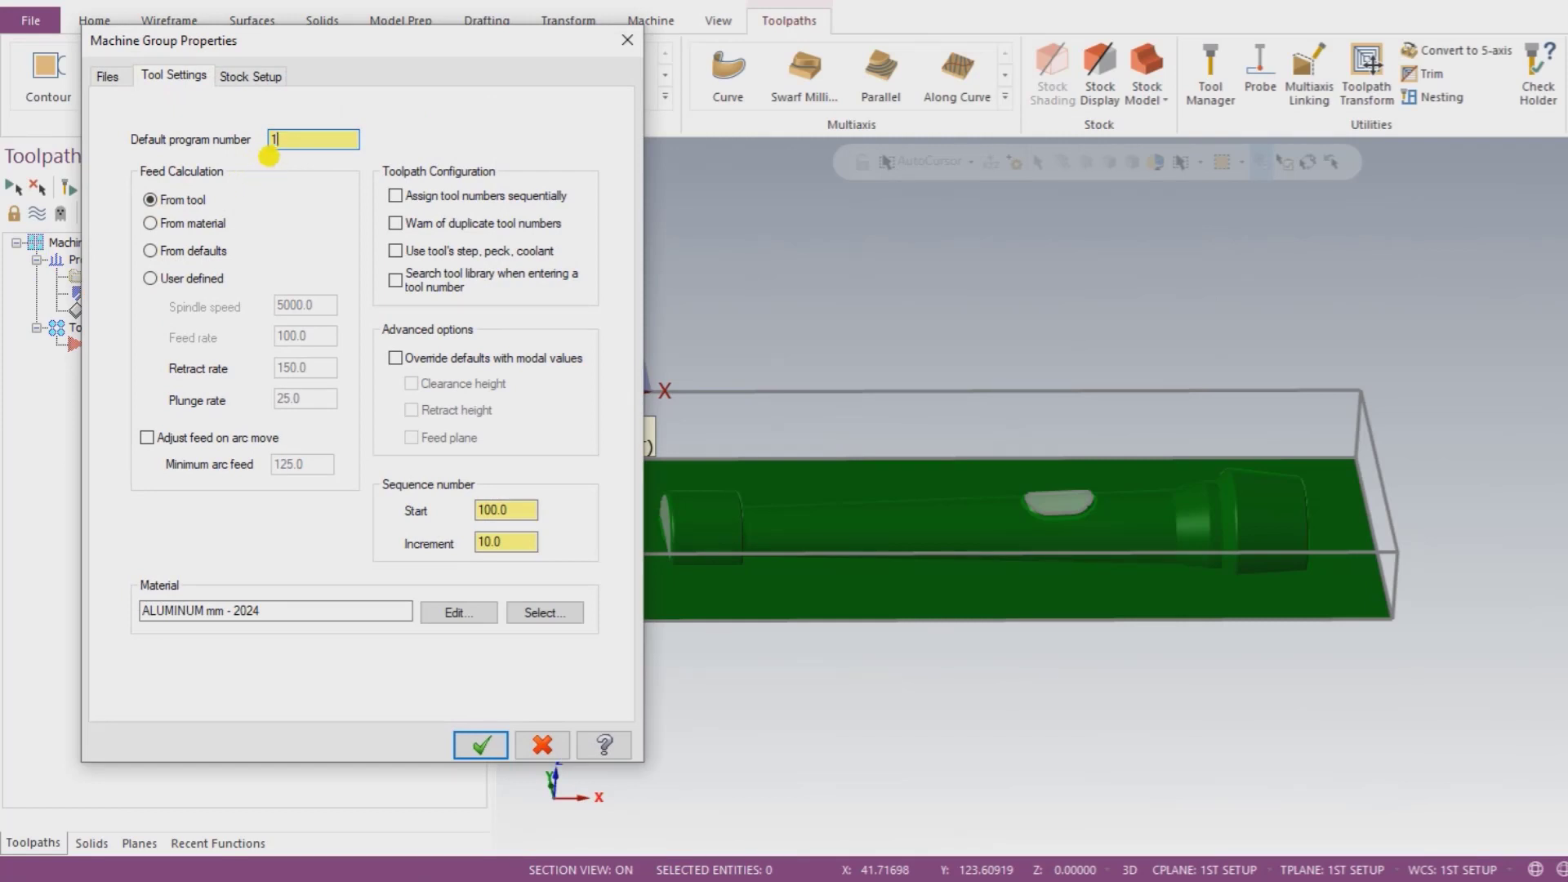
{"action": "left_click", "coordinate": [434, 224]}
{"action": "left_click", "coordinate": [252, 76]}
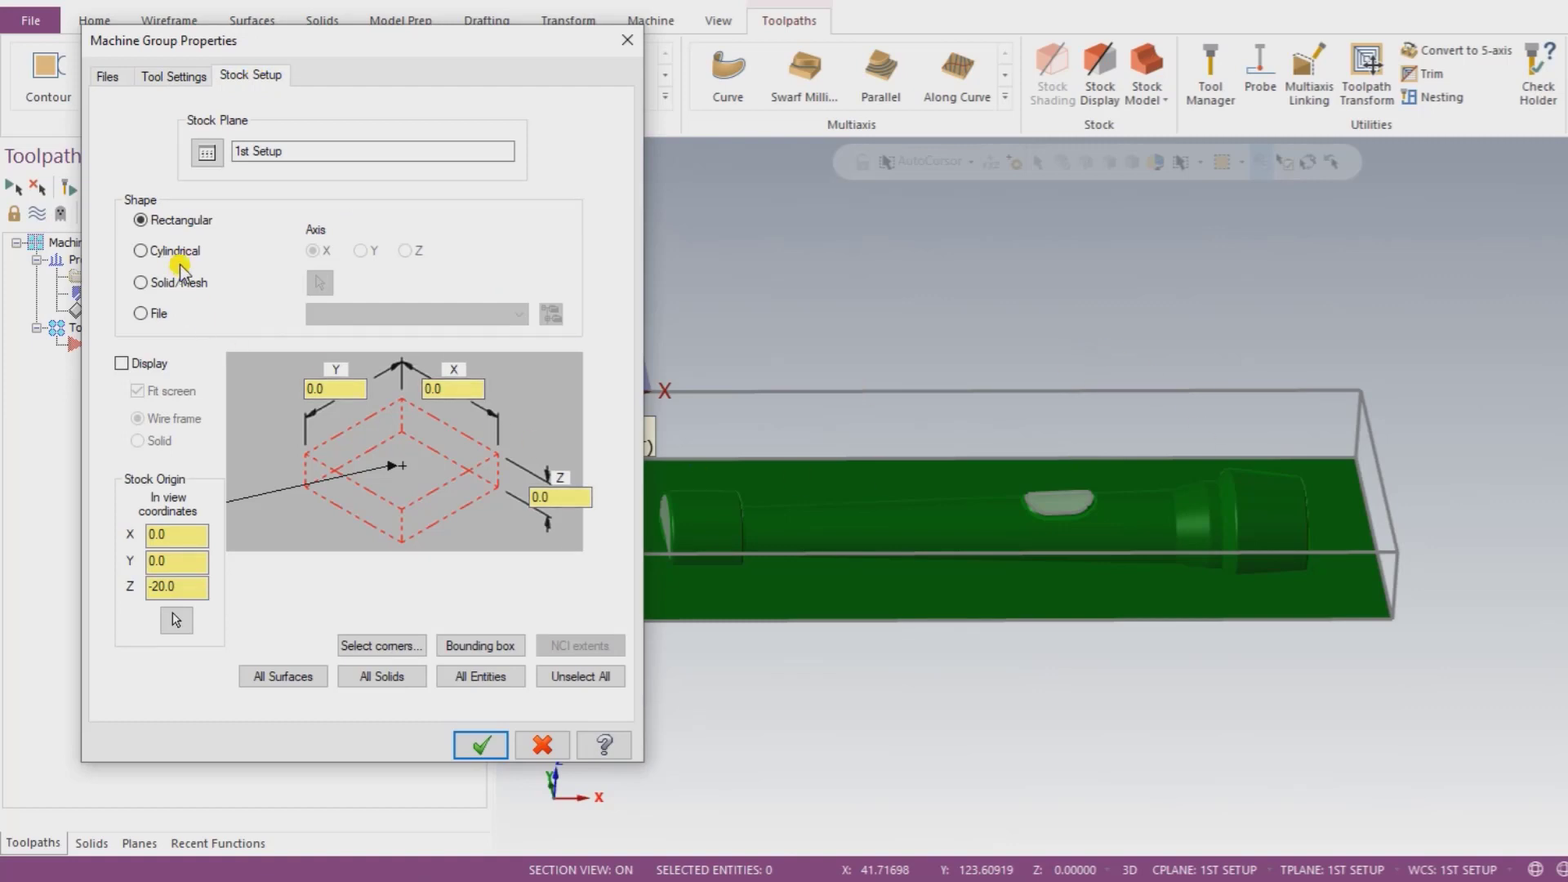
{"action": "left_click", "coordinate": [480, 676]}
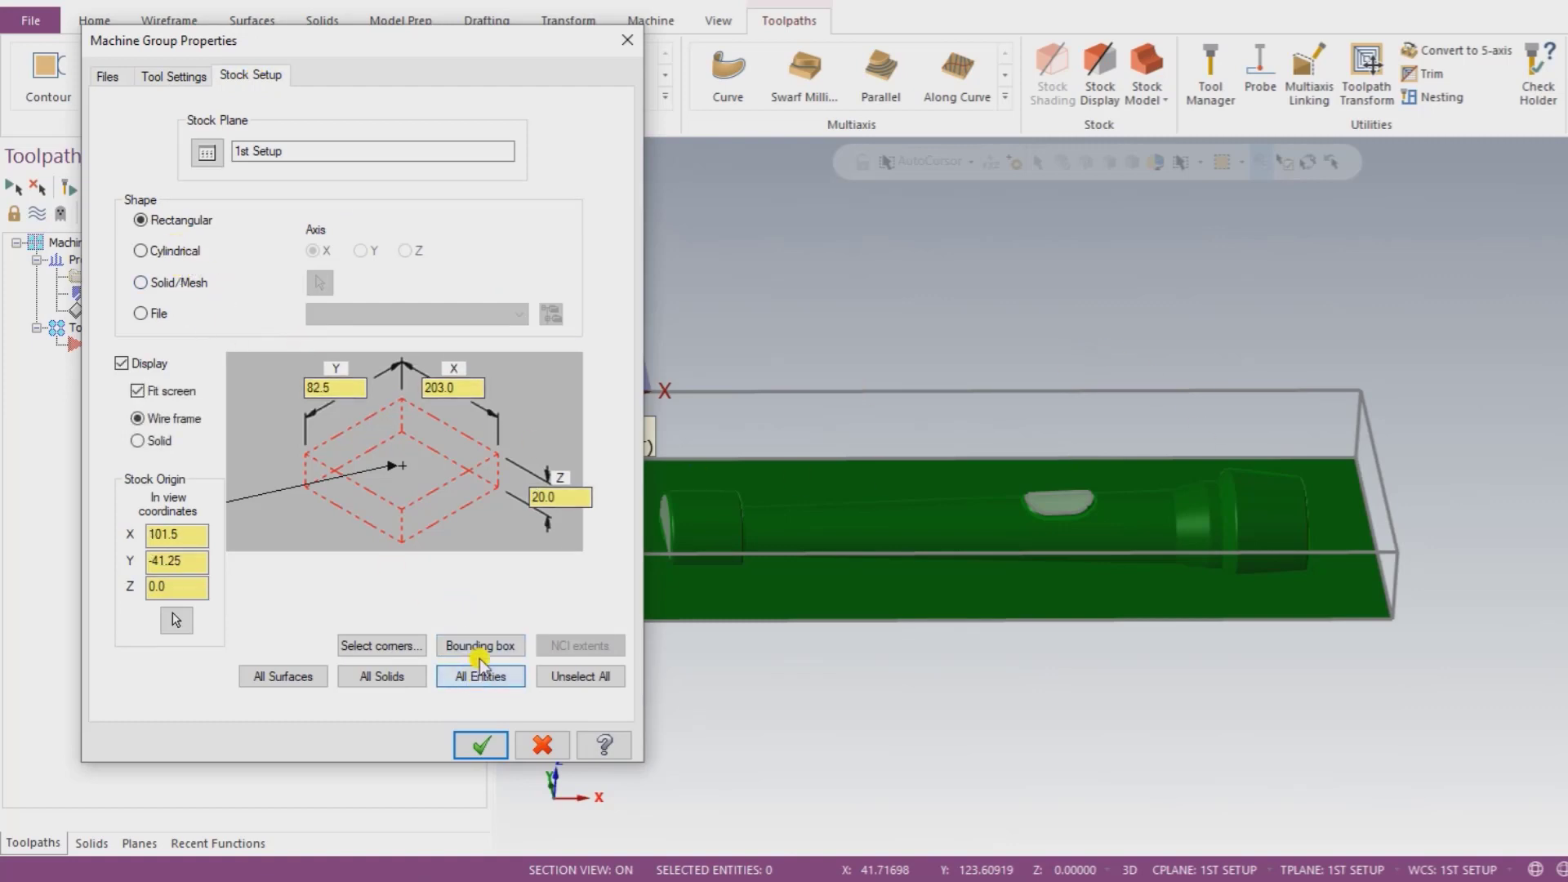
{"action": "left_click", "coordinate": [347, 388]}
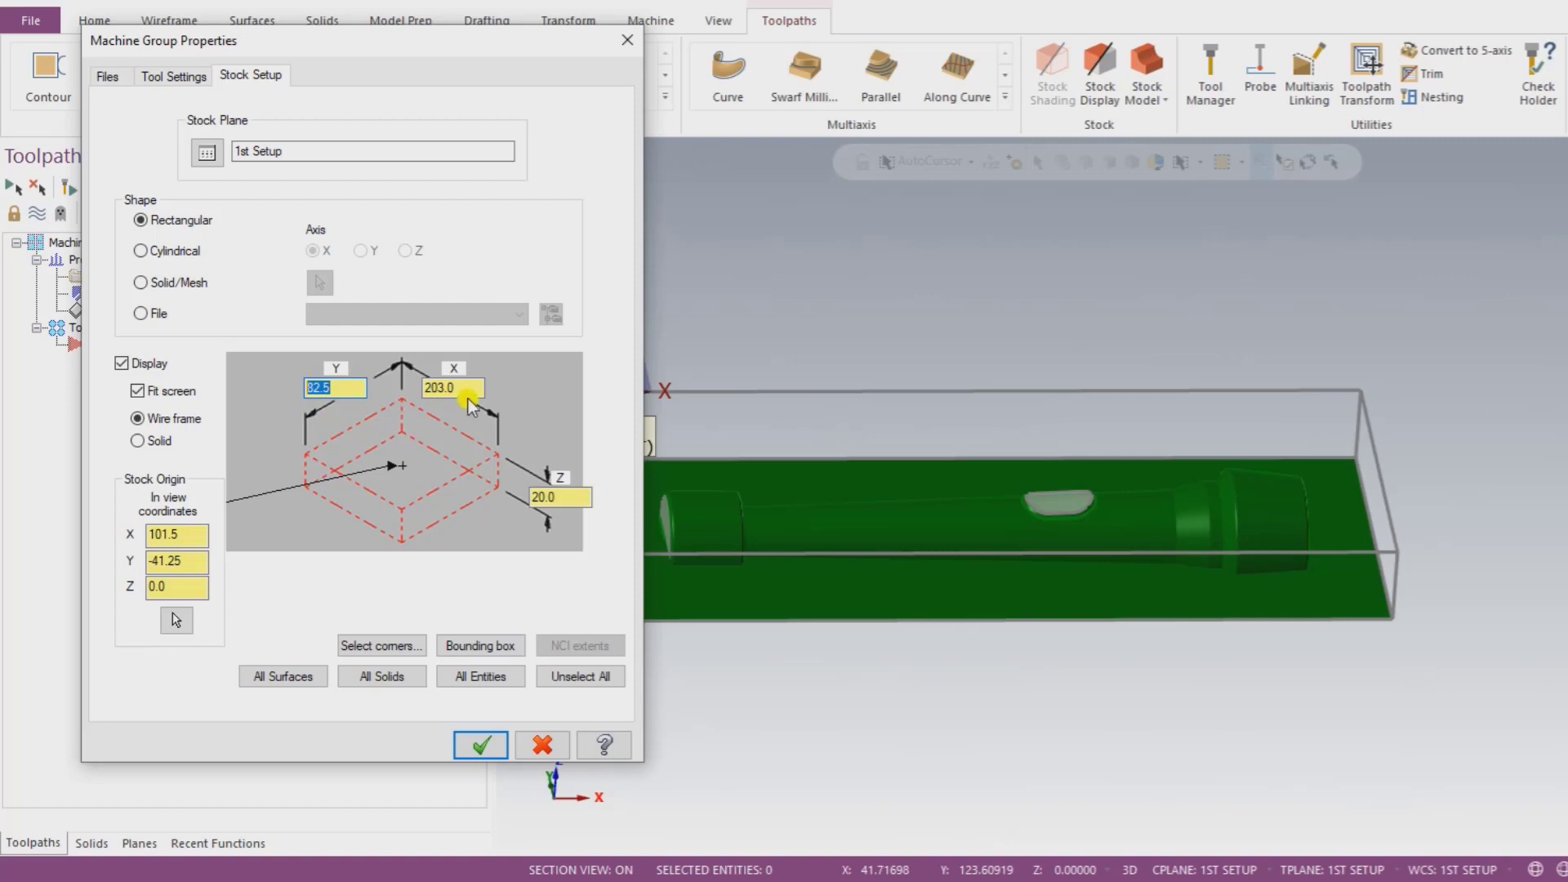
{"action": "left_click", "coordinate": [480, 745]}
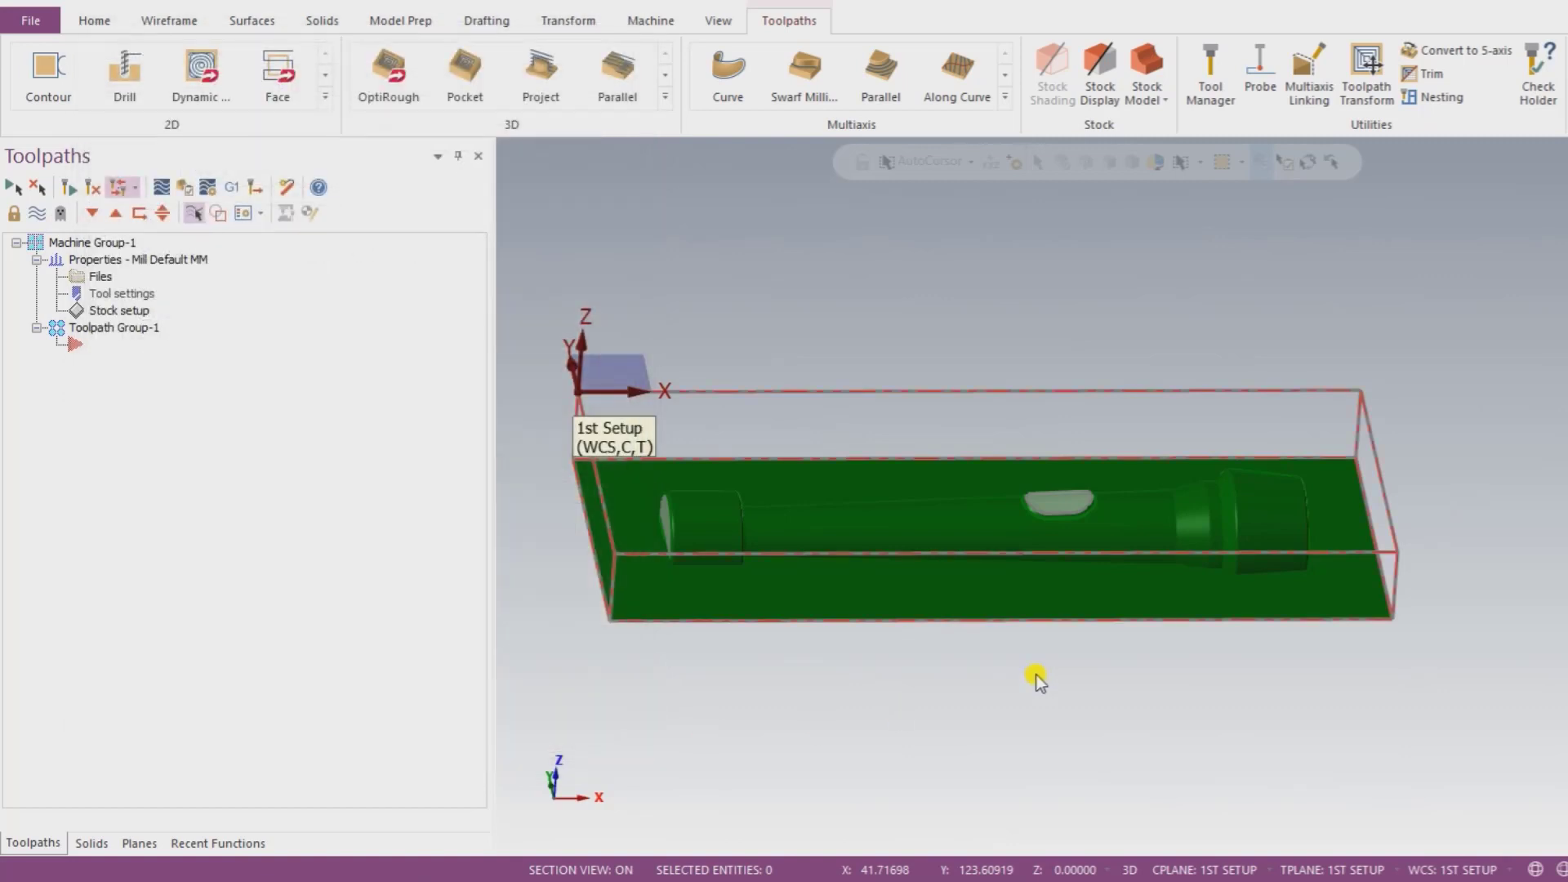
Step: Examine the stock outline around the torch model and browse the available 3D roughing toolpaths
{"action": "scroll", "coordinate": [1013, 555], "scroll_direction": "down", "scroll_amount": 1}
{"action": "scroll", "coordinate": [962, 572], "scroll_direction": "down", "scroll_amount": 1}
{"action": "middle_click_drag", "start_coordinate": [962, 543], "coordinate": [977, 644]}
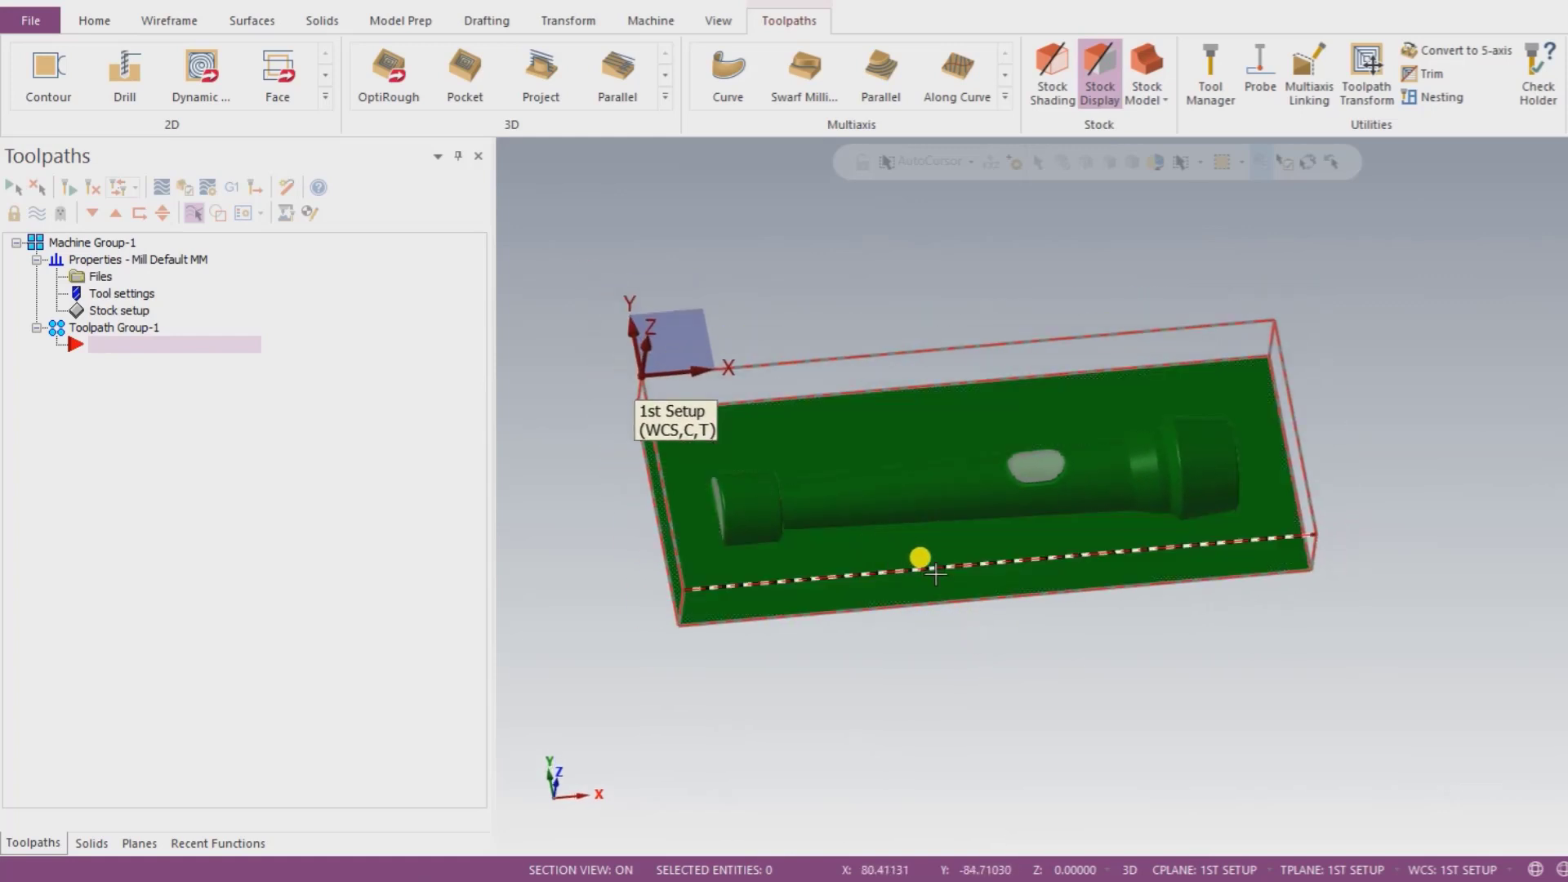
{"action": "left_click", "coordinate": [666, 95]}
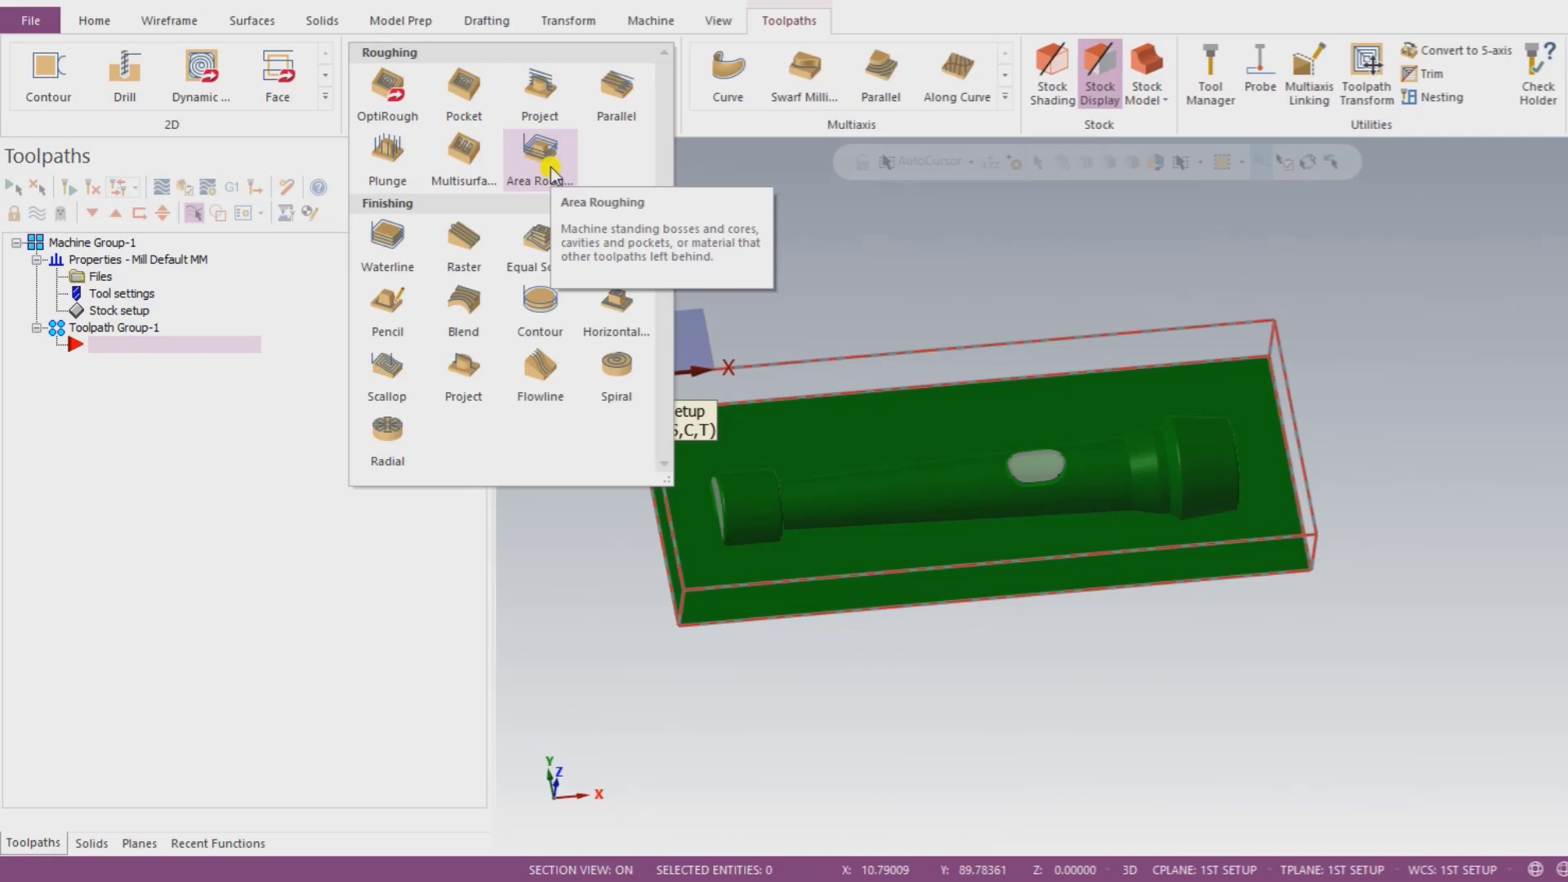
{"action": "right_click", "coordinate": [782, 214]}
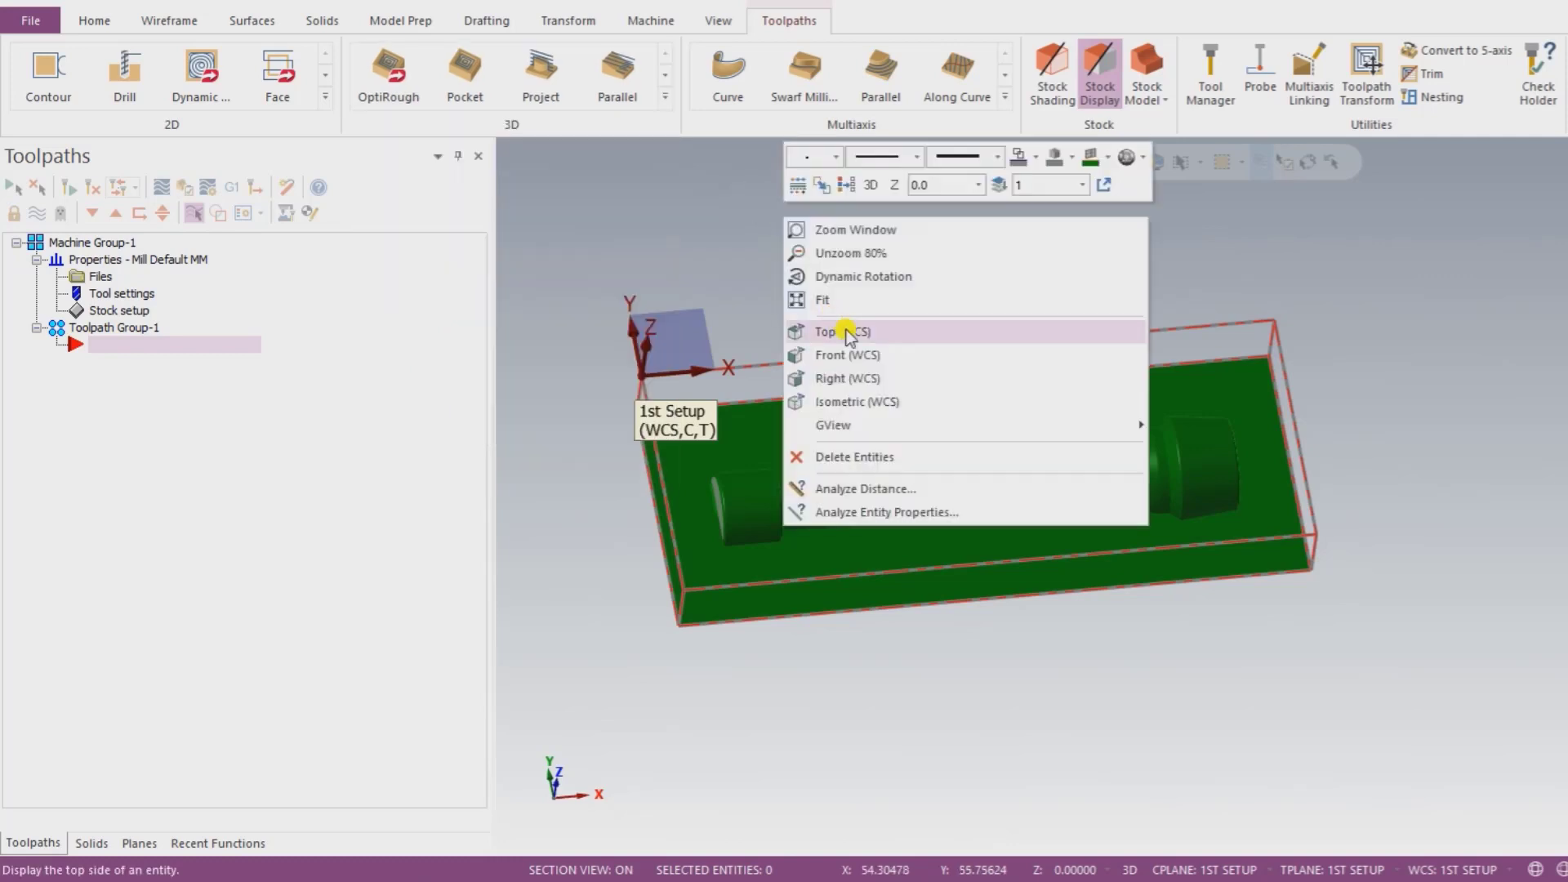
{"action": "left_click", "coordinate": [843, 330]}
{"action": "mouse_move", "coordinate": [868, 373]}
{"action": "middle_mouse_down"}
{"action": "mouse_move", "coordinate": [939, 356]}
{"action": "mouse_move", "coordinate": [897, 380]}
{"action": "middle_mouse_up"}
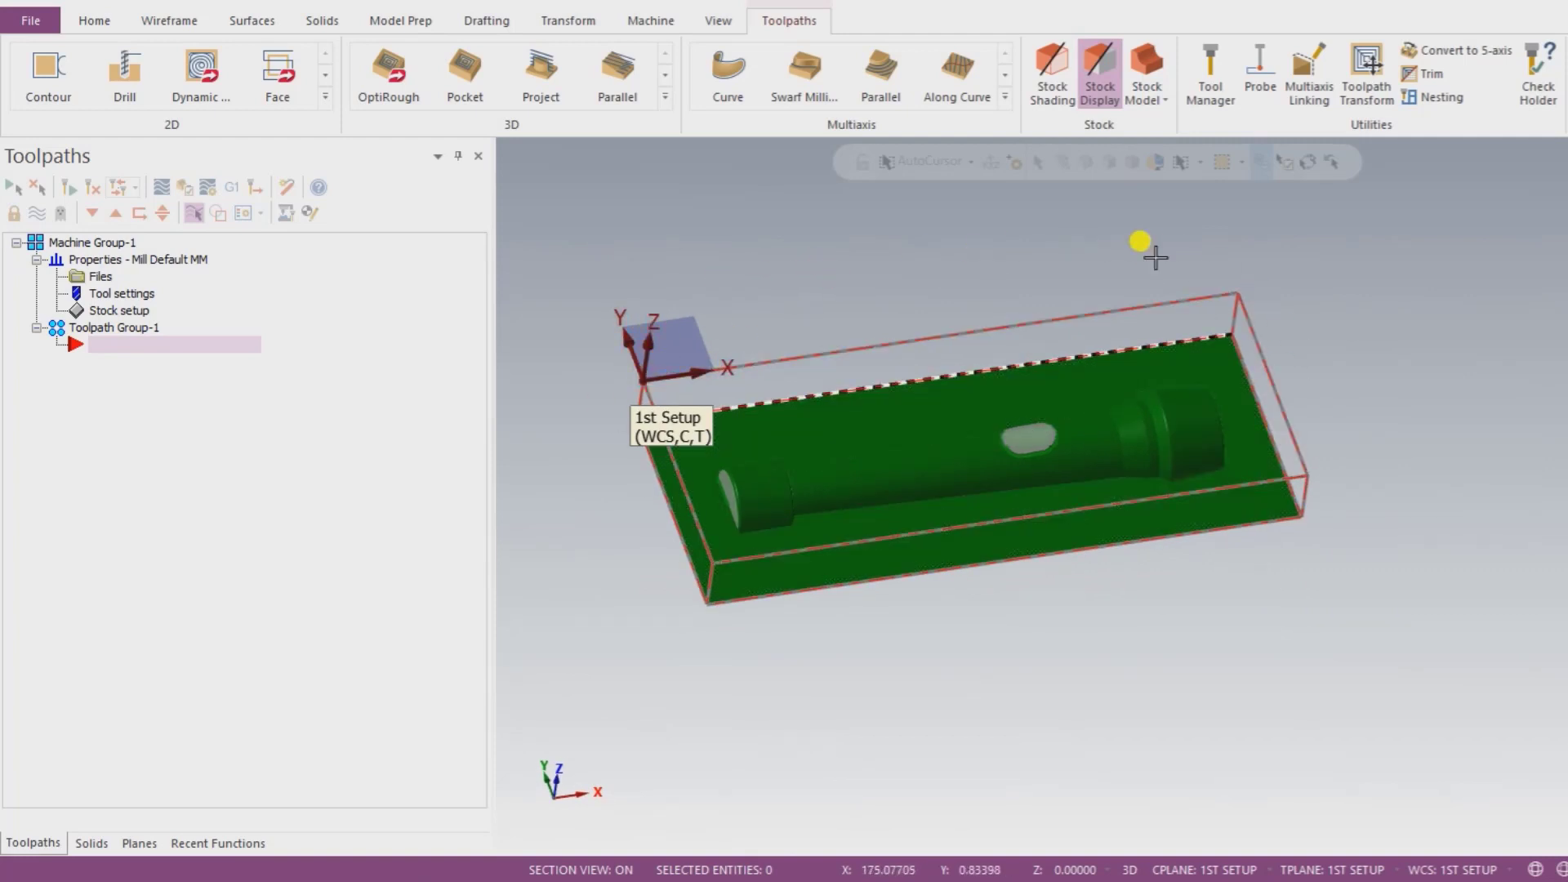
Step: Start a stock model operation named Stock Model and take its size and origin from the machine group's stock setup
{"action": "left_click", "coordinate": [1159, 64]}
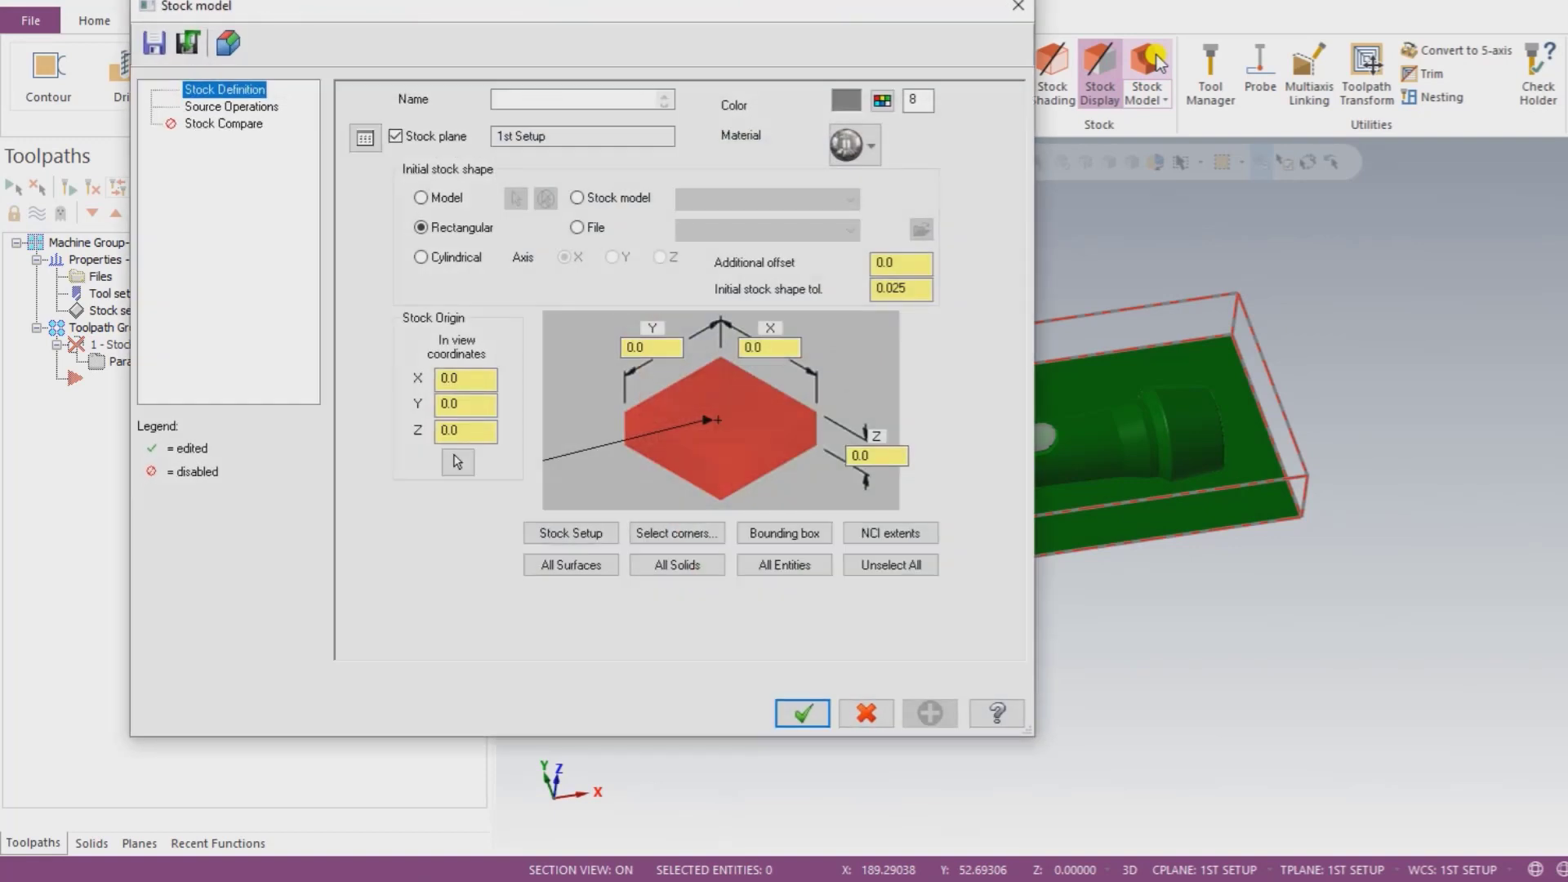
{"action": "left_click", "coordinate": [618, 96]}
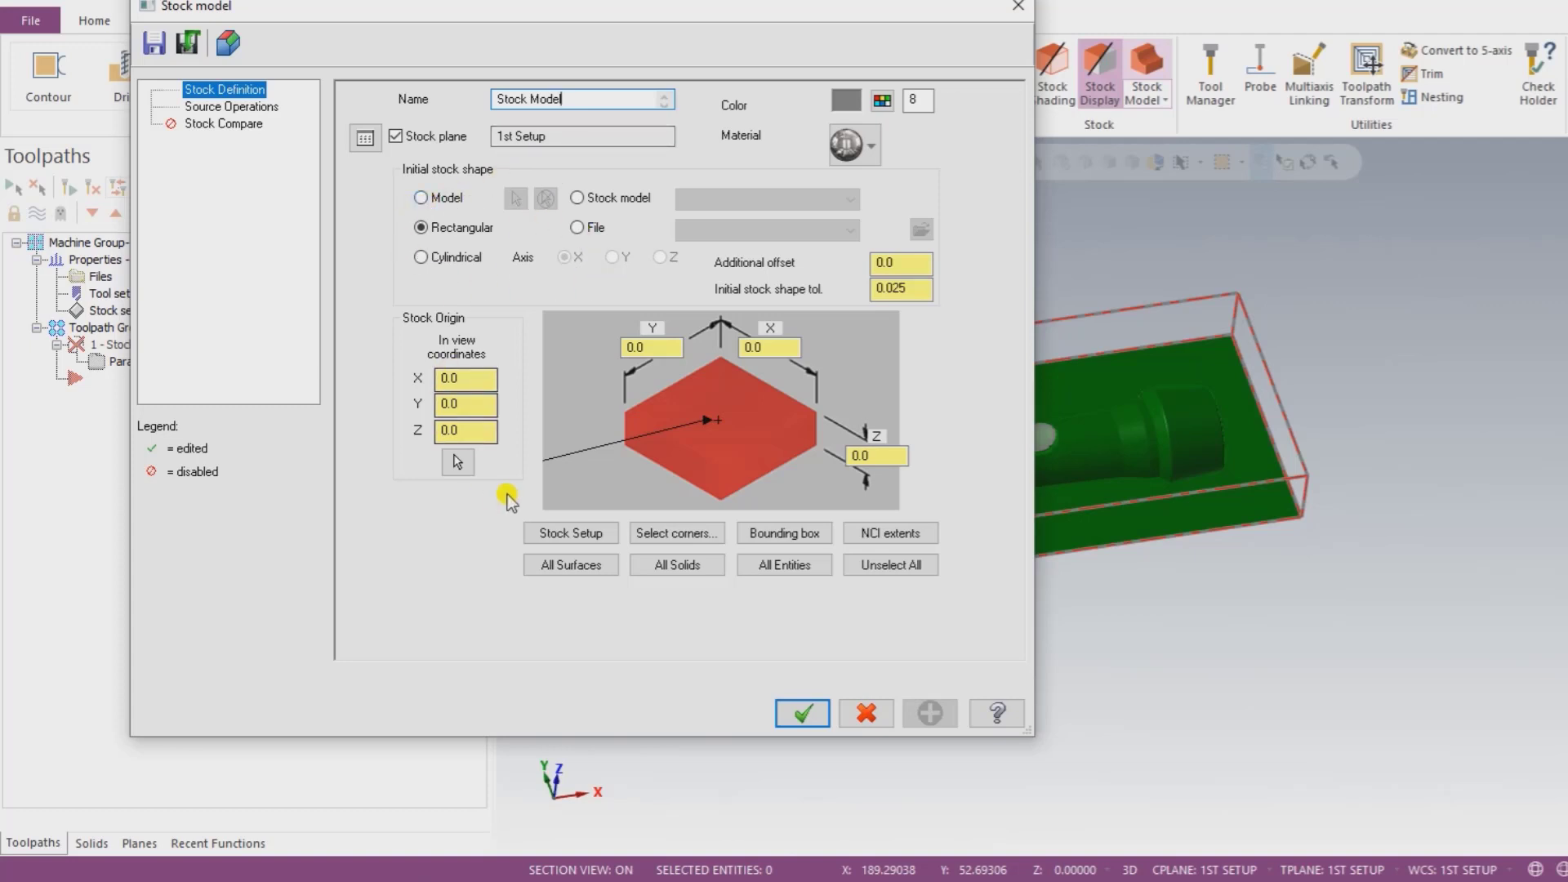
{"action": "left_click", "coordinate": [567, 533]}
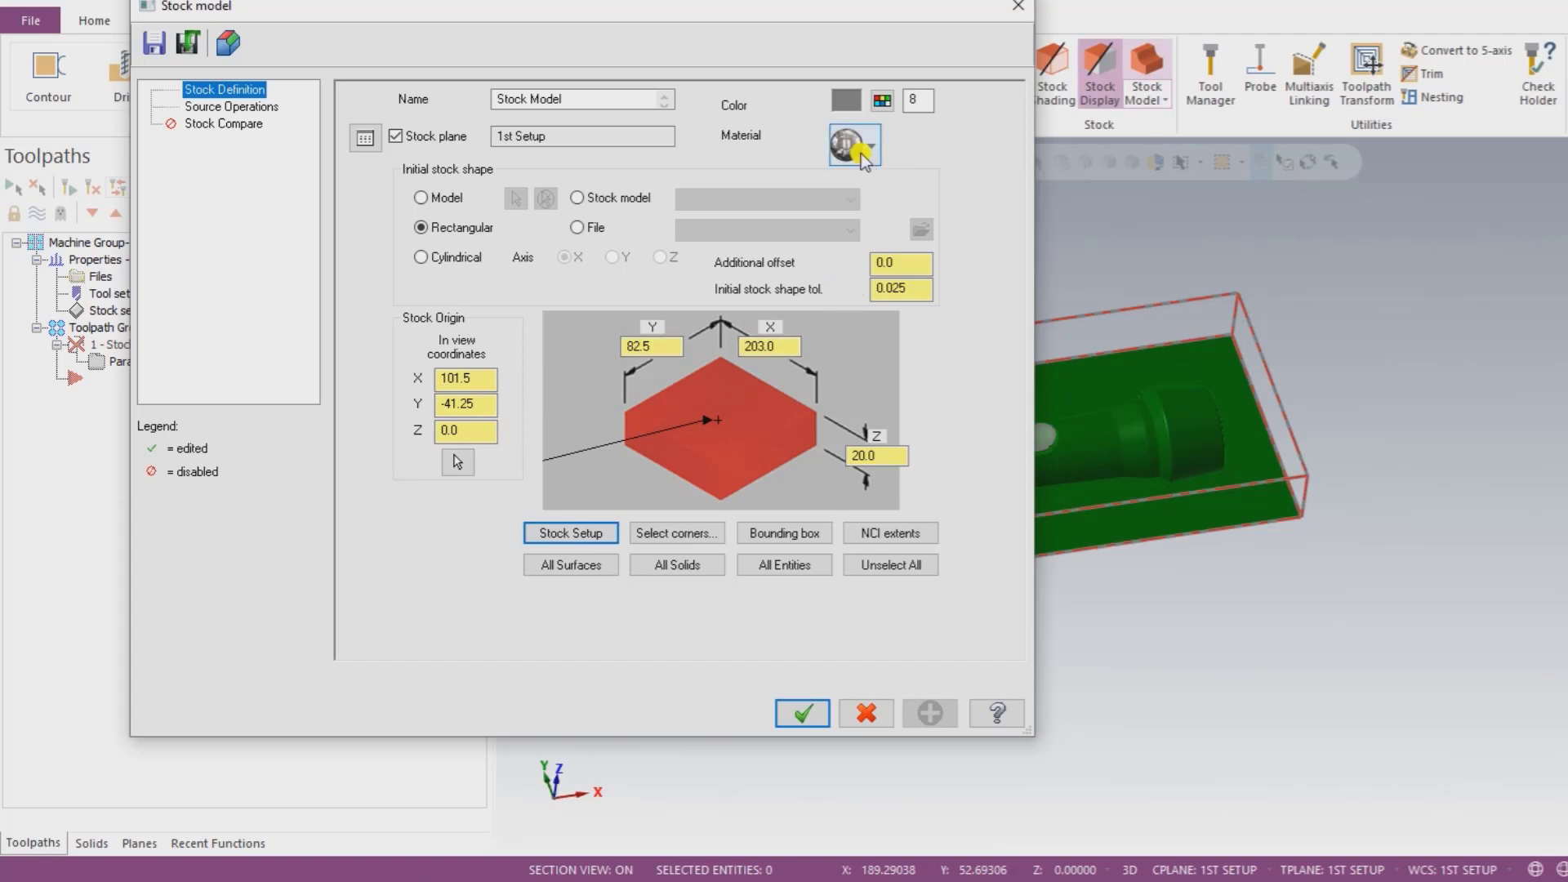
Step: Set the stock model's color to green number 47 and generate the stock model
{"action": "left_click", "coordinate": [881, 101]}
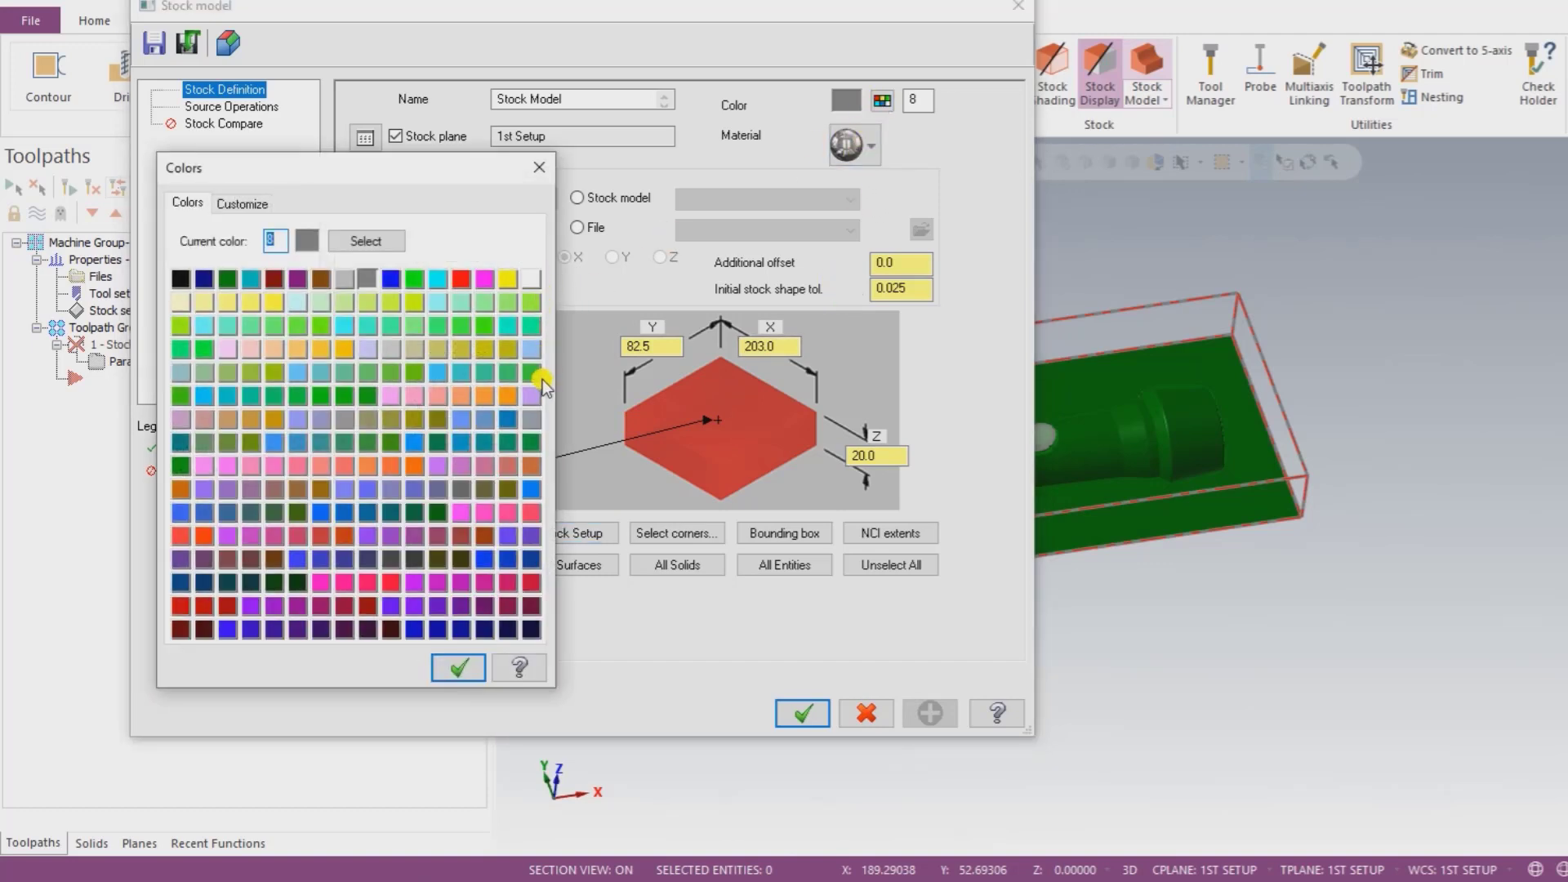
{"action": "left_click", "coordinate": [531, 327]}
{"action": "left_click", "coordinate": [459, 666]}
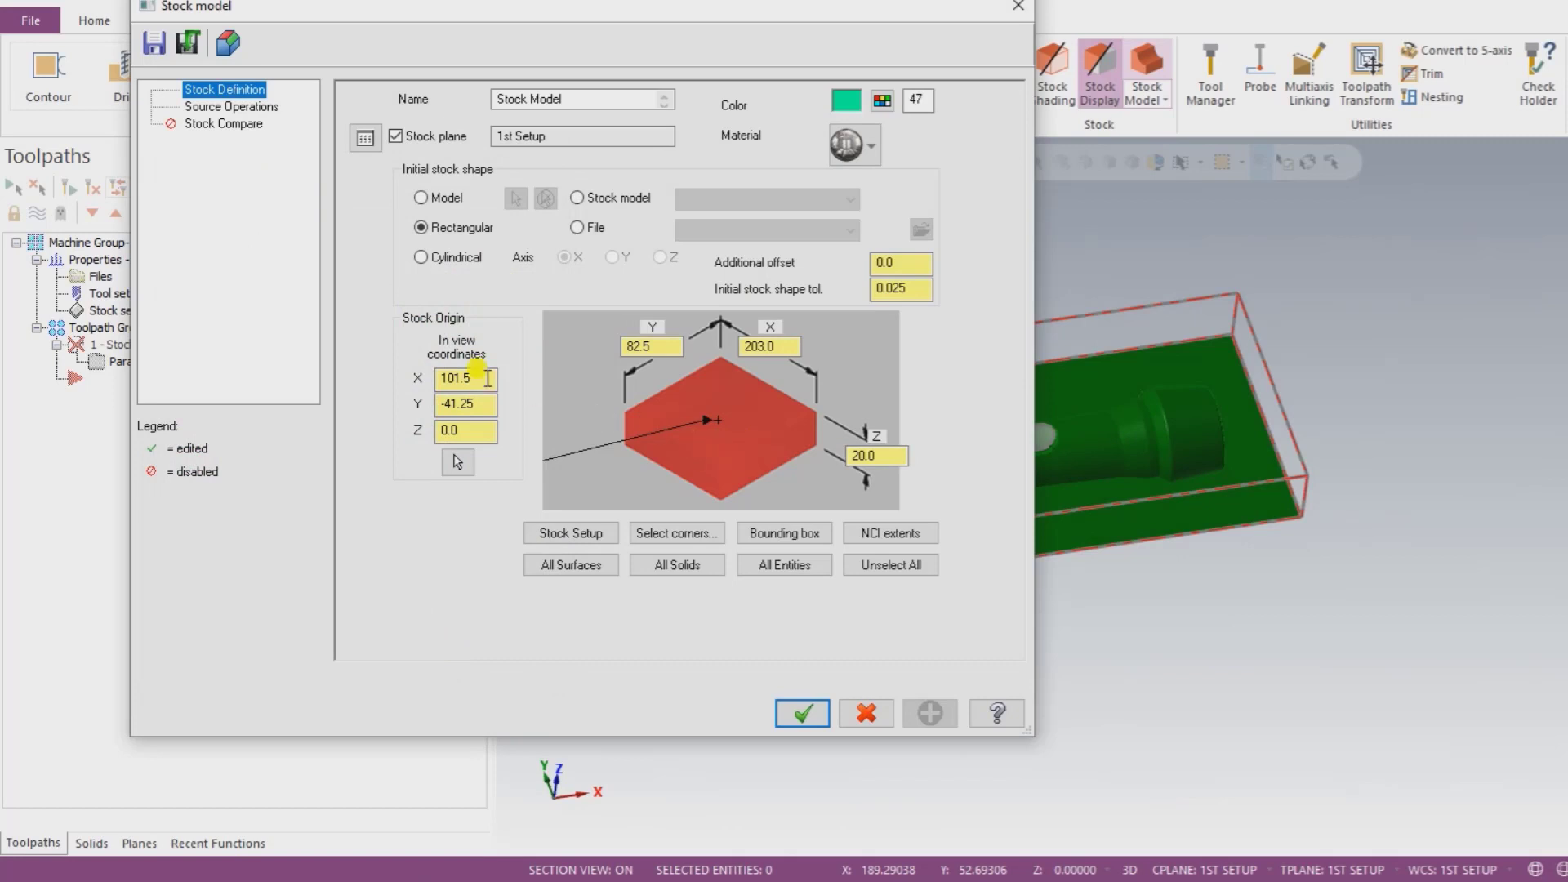
{"action": "left_click", "coordinate": [809, 713]}
Step: Start an Area Roughing toolpath and pick the whole torch model as its machining geometry
{"action": "middle_click_drag", "start_coordinate": [851, 684], "coordinate": [819, 658]}
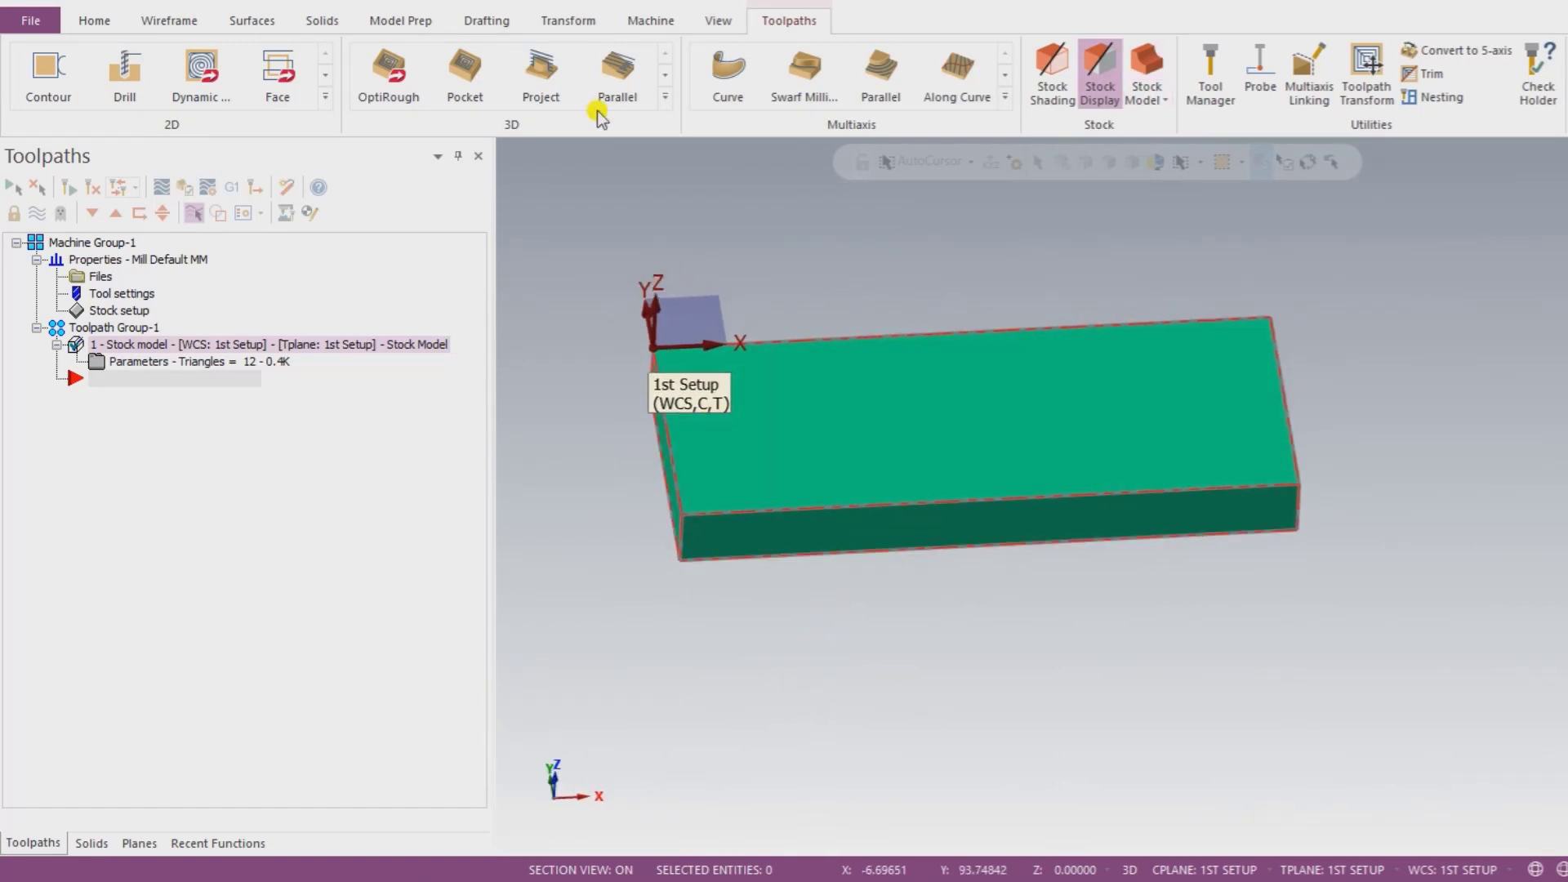
{"action": "left_click", "coordinate": [666, 96]}
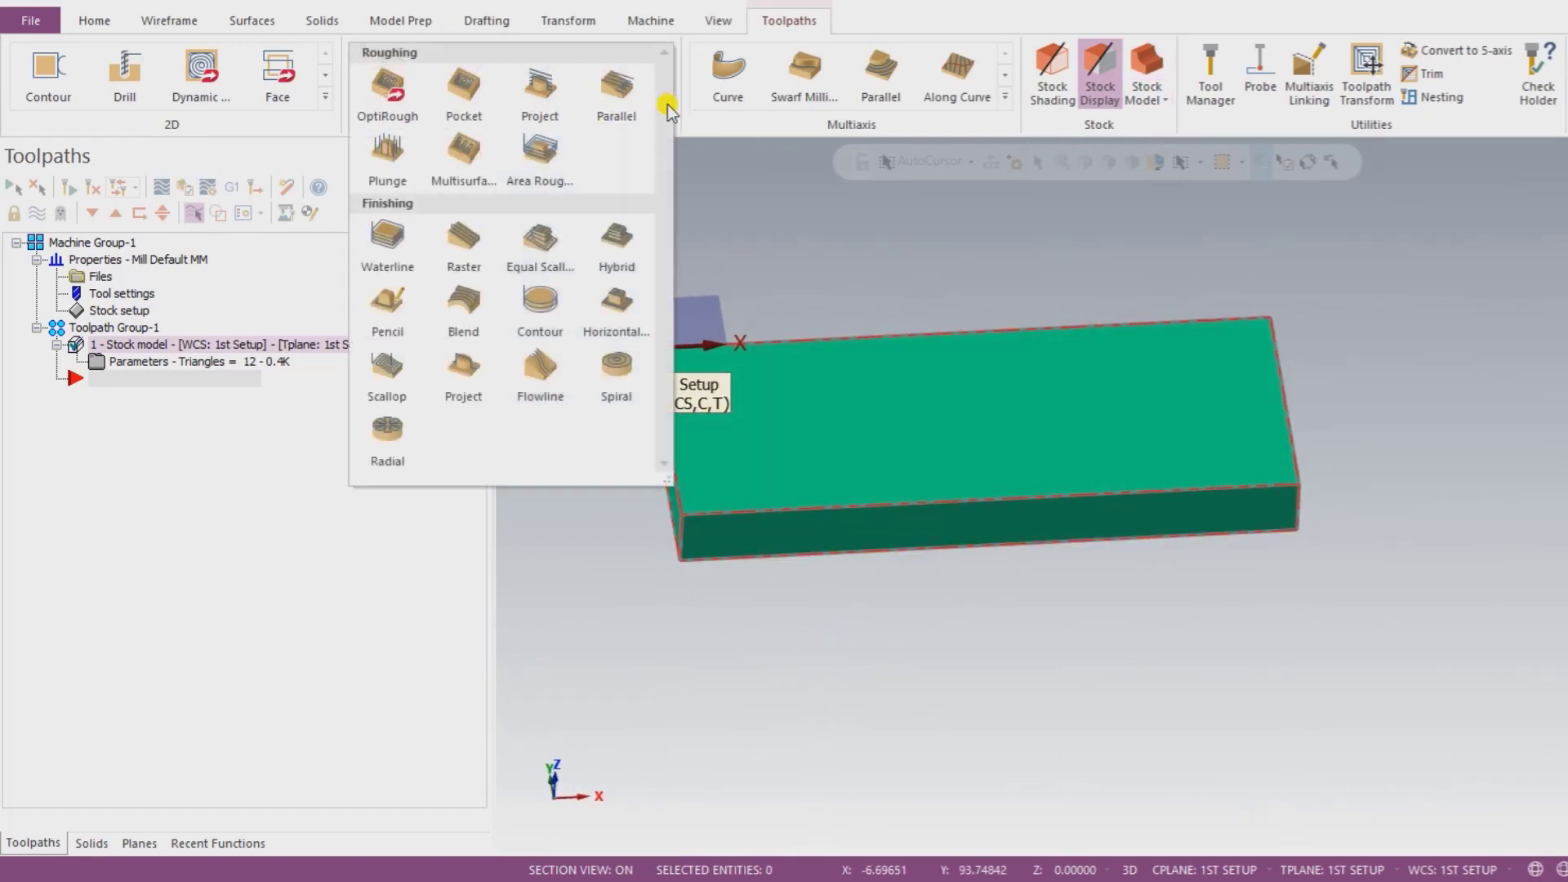
{"action": "left_click", "coordinate": [539, 153]}
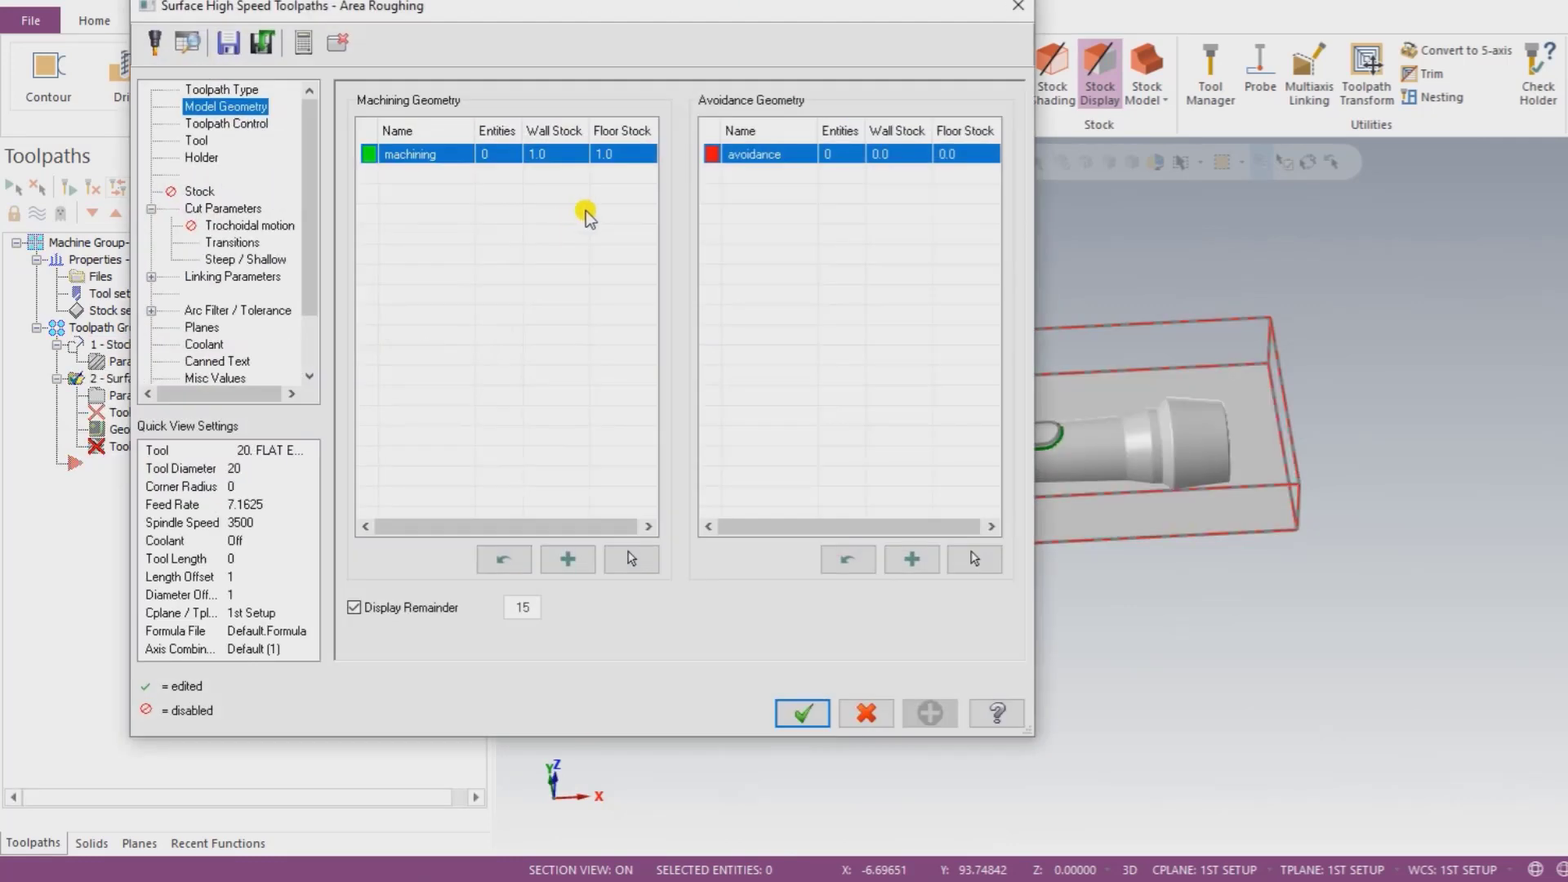
{"action": "left_click", "coordinate": [626, 561]}
{"action": "middle_click_drag", "start_coordinate": [830, 595], "coordinate": [847, 626]}
{"action": "left_click_drag", "start_coordinate": [847, 627], "coordinate": [1221, 725]}
{"action": "left_click", "coordinate": [1021, 205]}
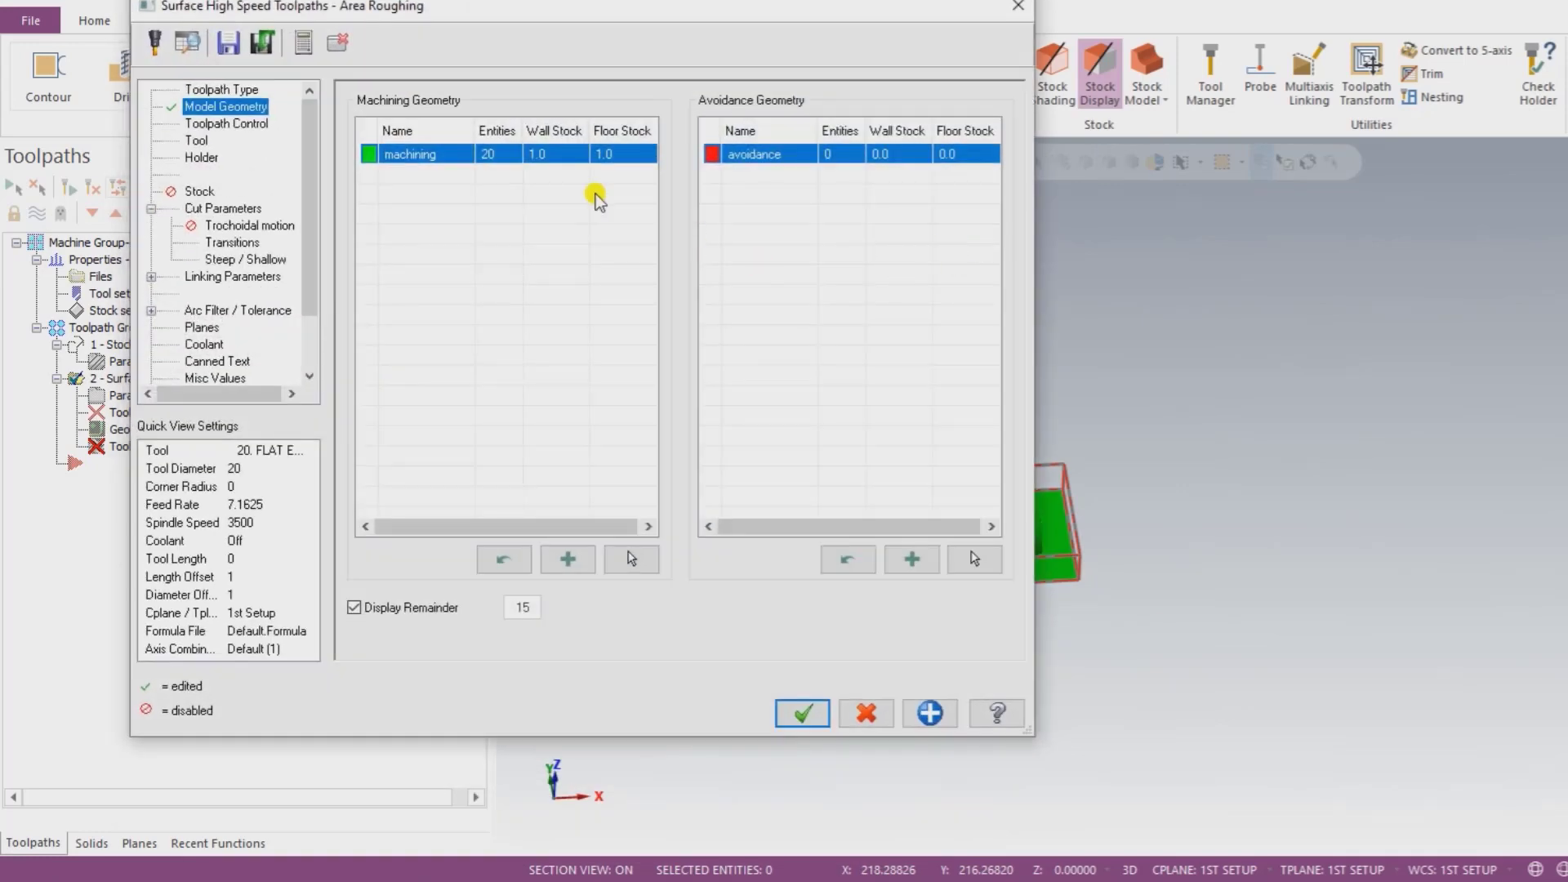
Step: Set the machining geometry's wall stock and floor stock to 0.5
{"action": "left_click", "coordinate": [544, 154]}
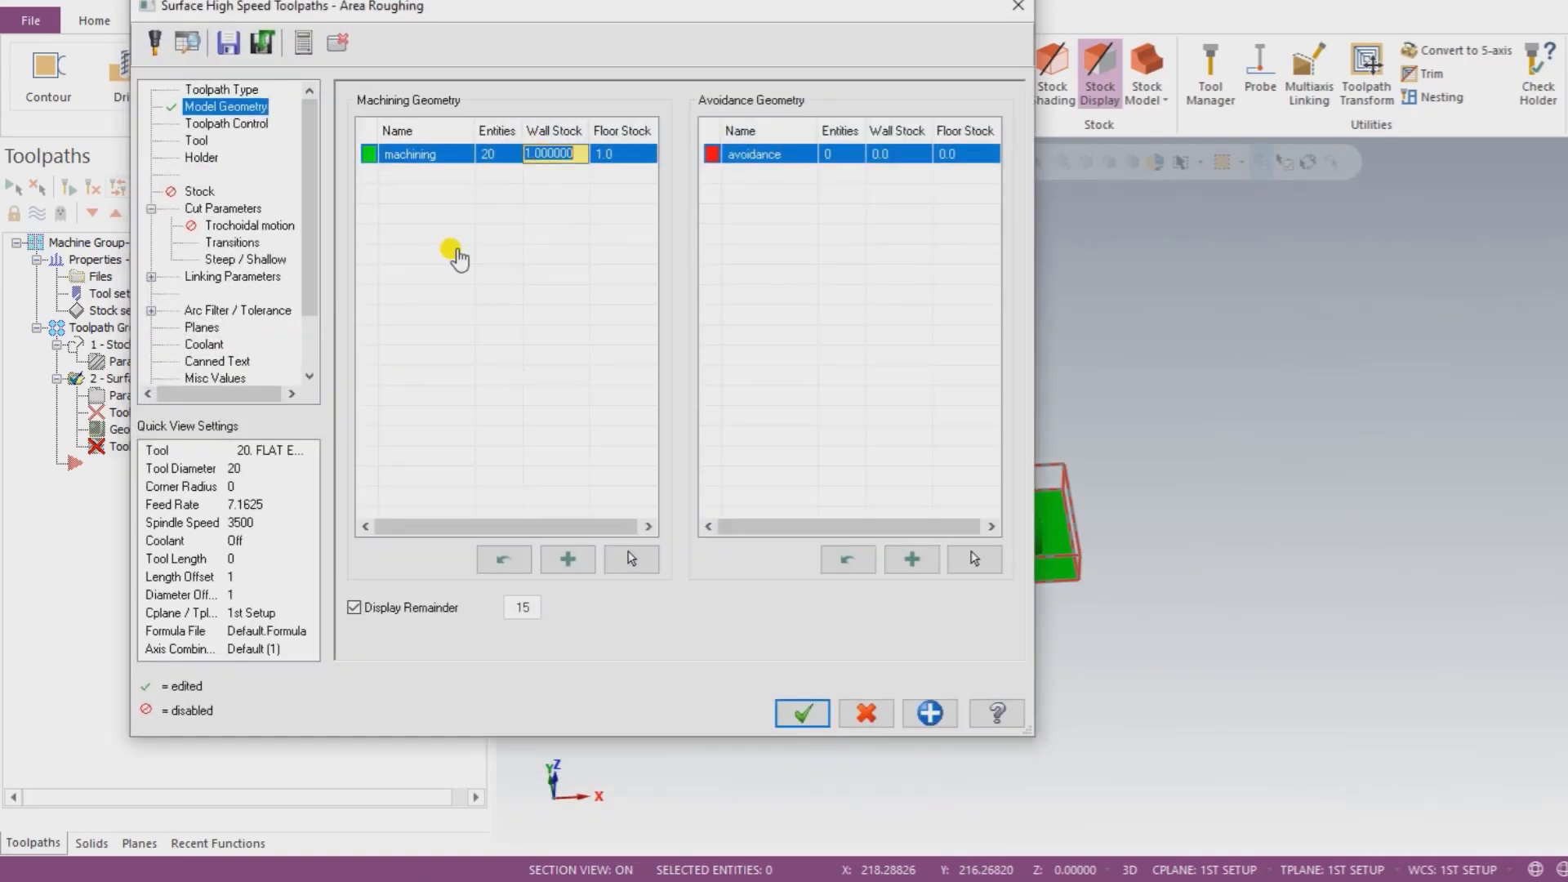
{"action": "type", "text": "0.5"}
{"action": "key", "text": "Return"}
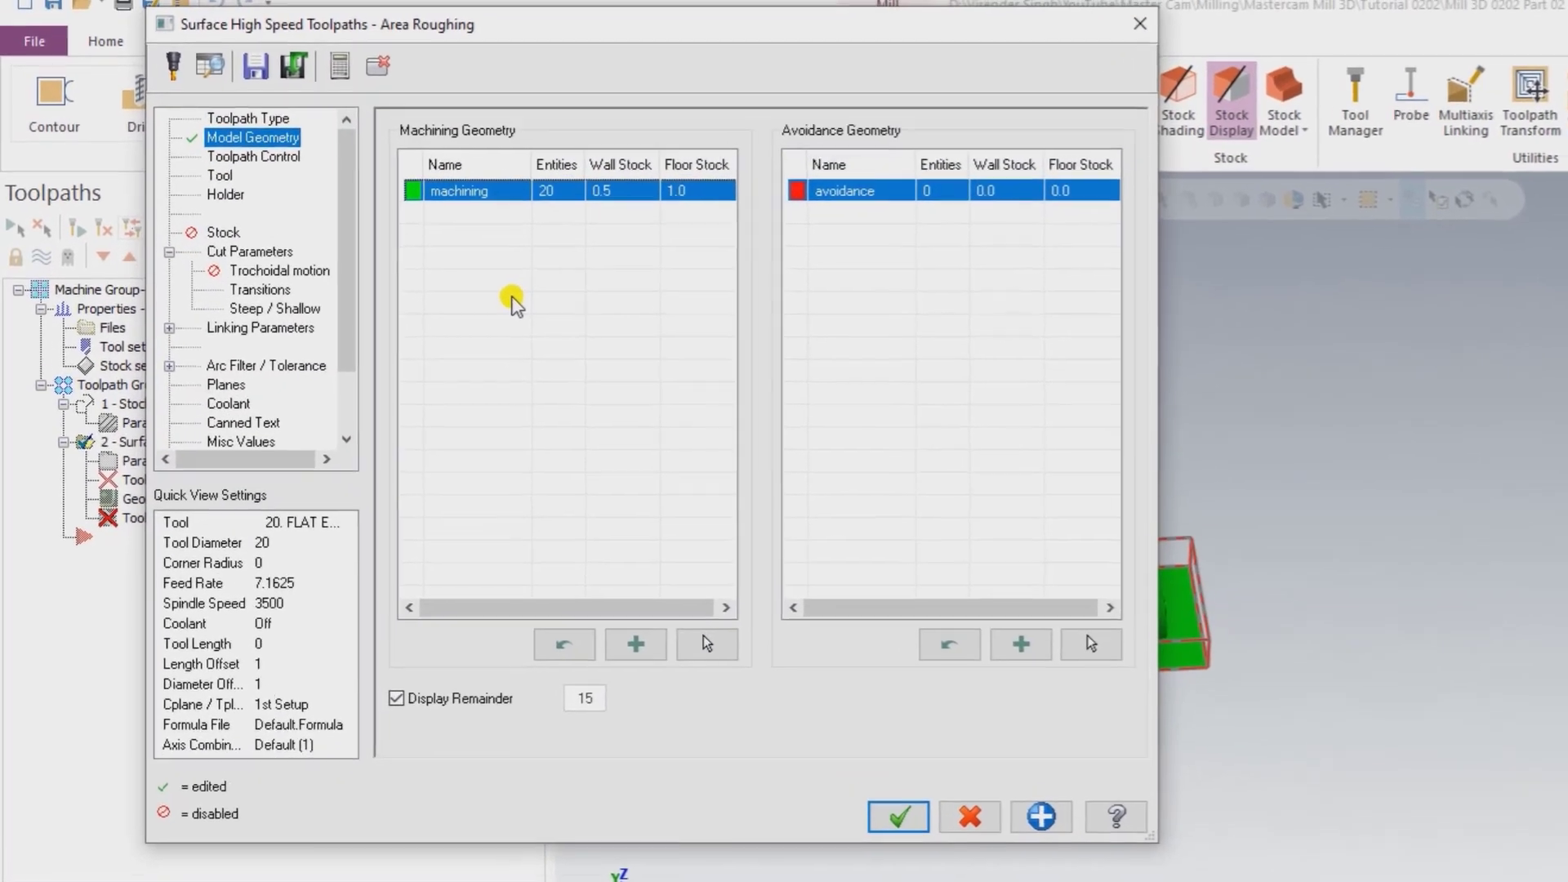
{"action": "left_click", "coordinate": [715, 202]}
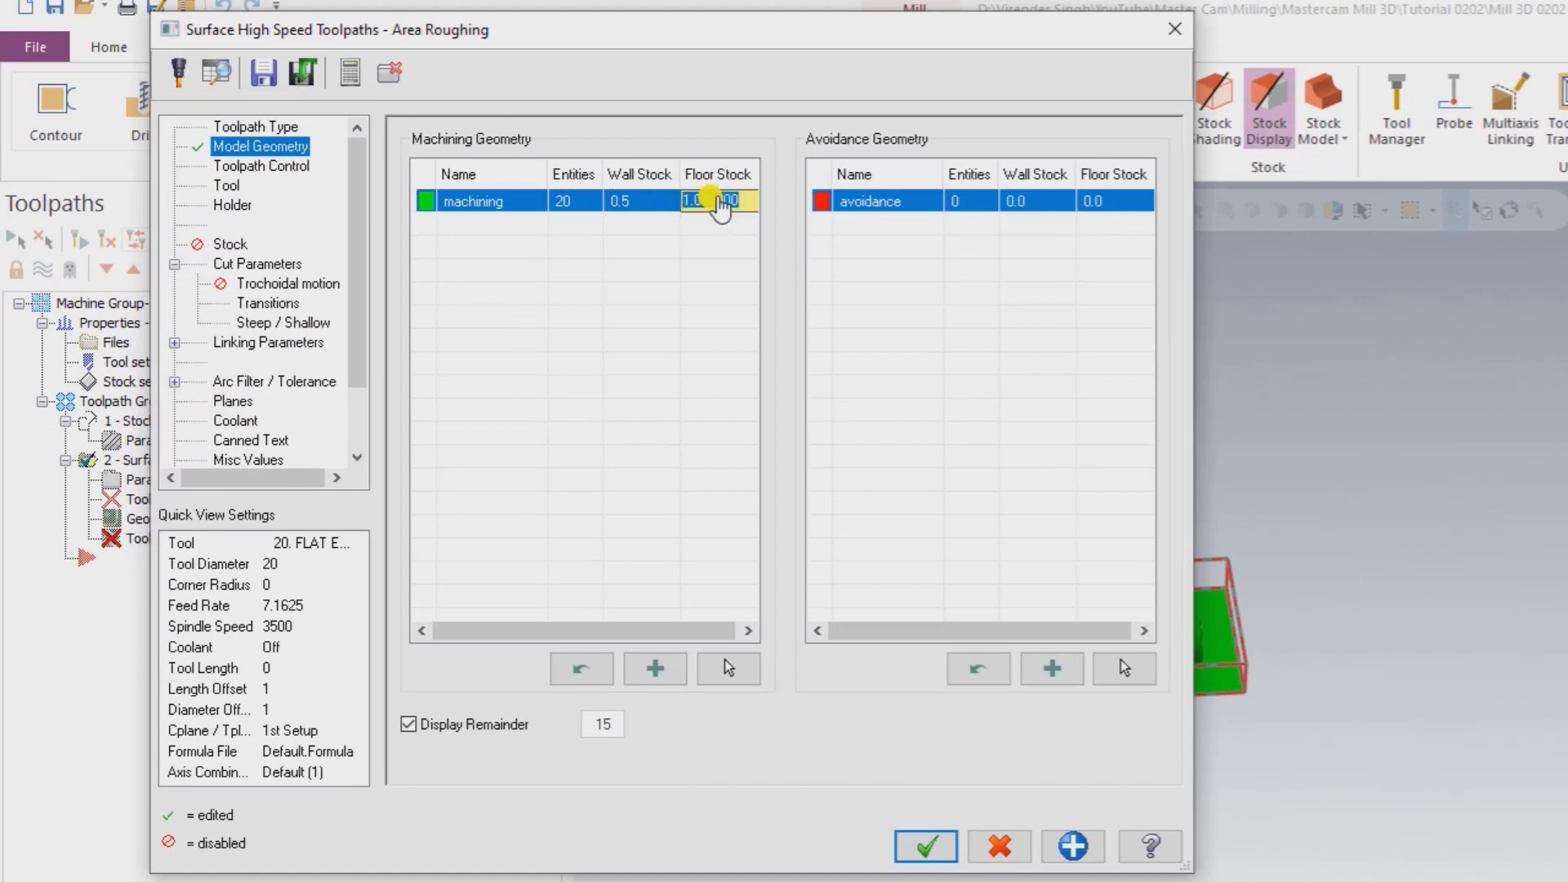
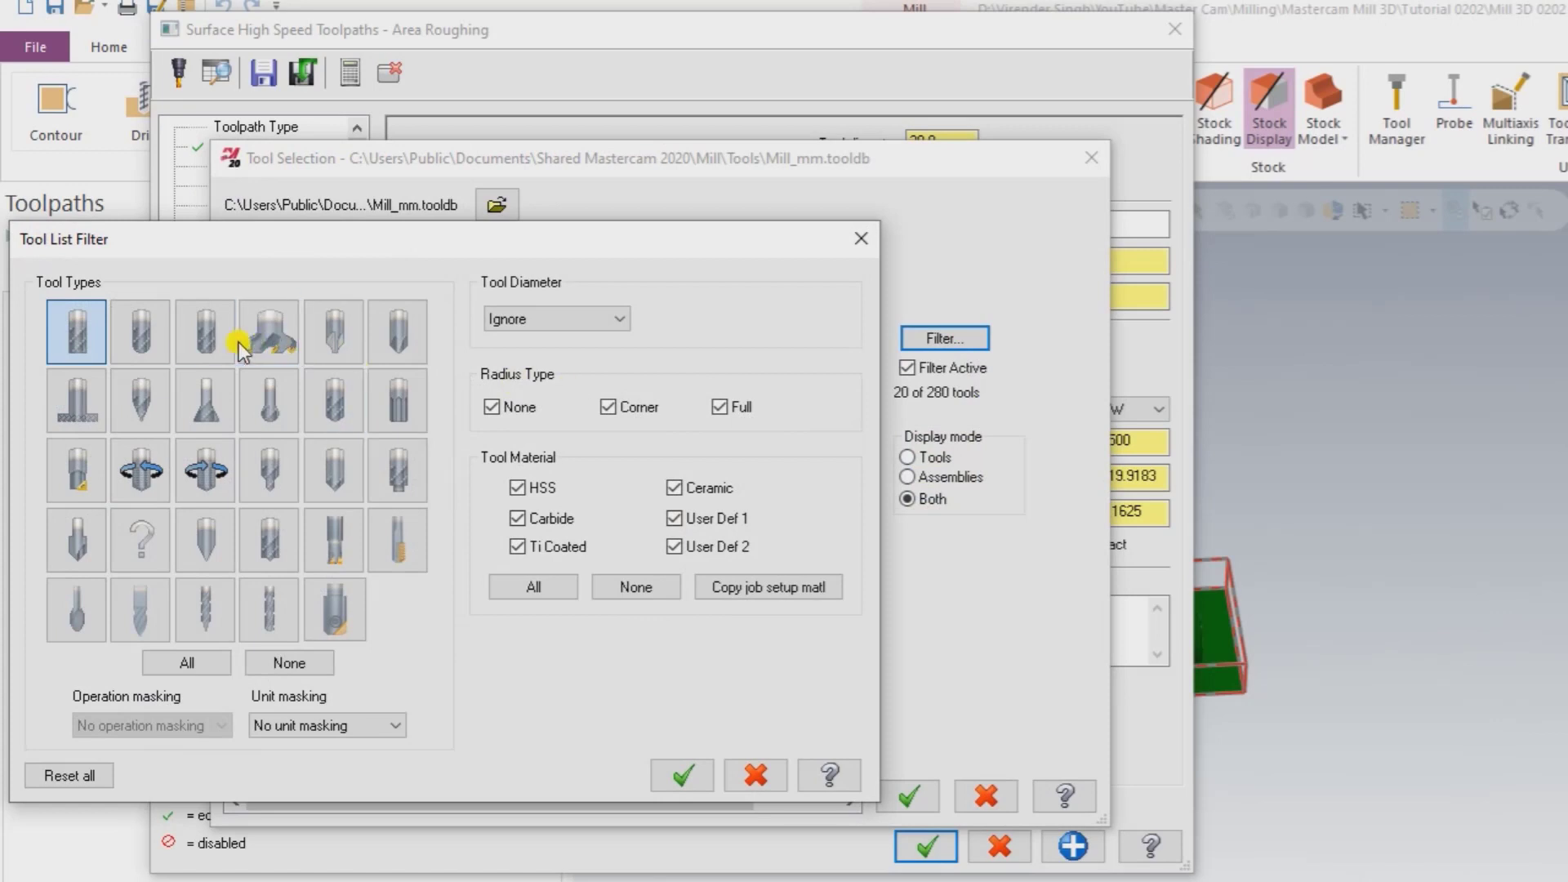
Step: Choose the 16 mm end mill with 2.0 mm corner radius from the filtered tool library and add the comment Rough
{"action": "key", "text": "Return"}
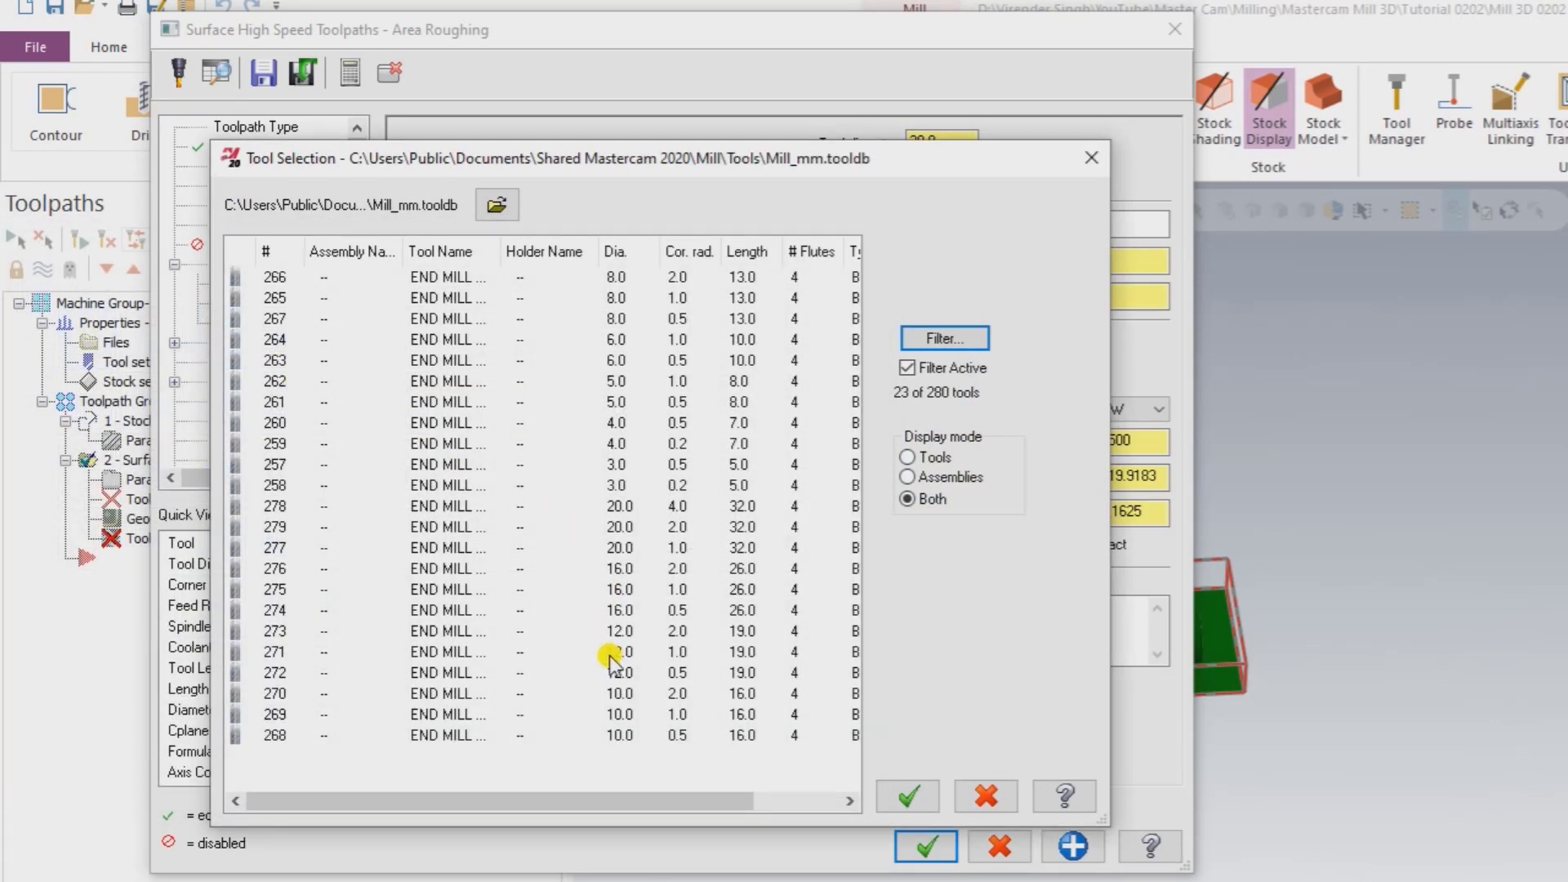
{"action": "left_click", "coordinate": [627, 570]}
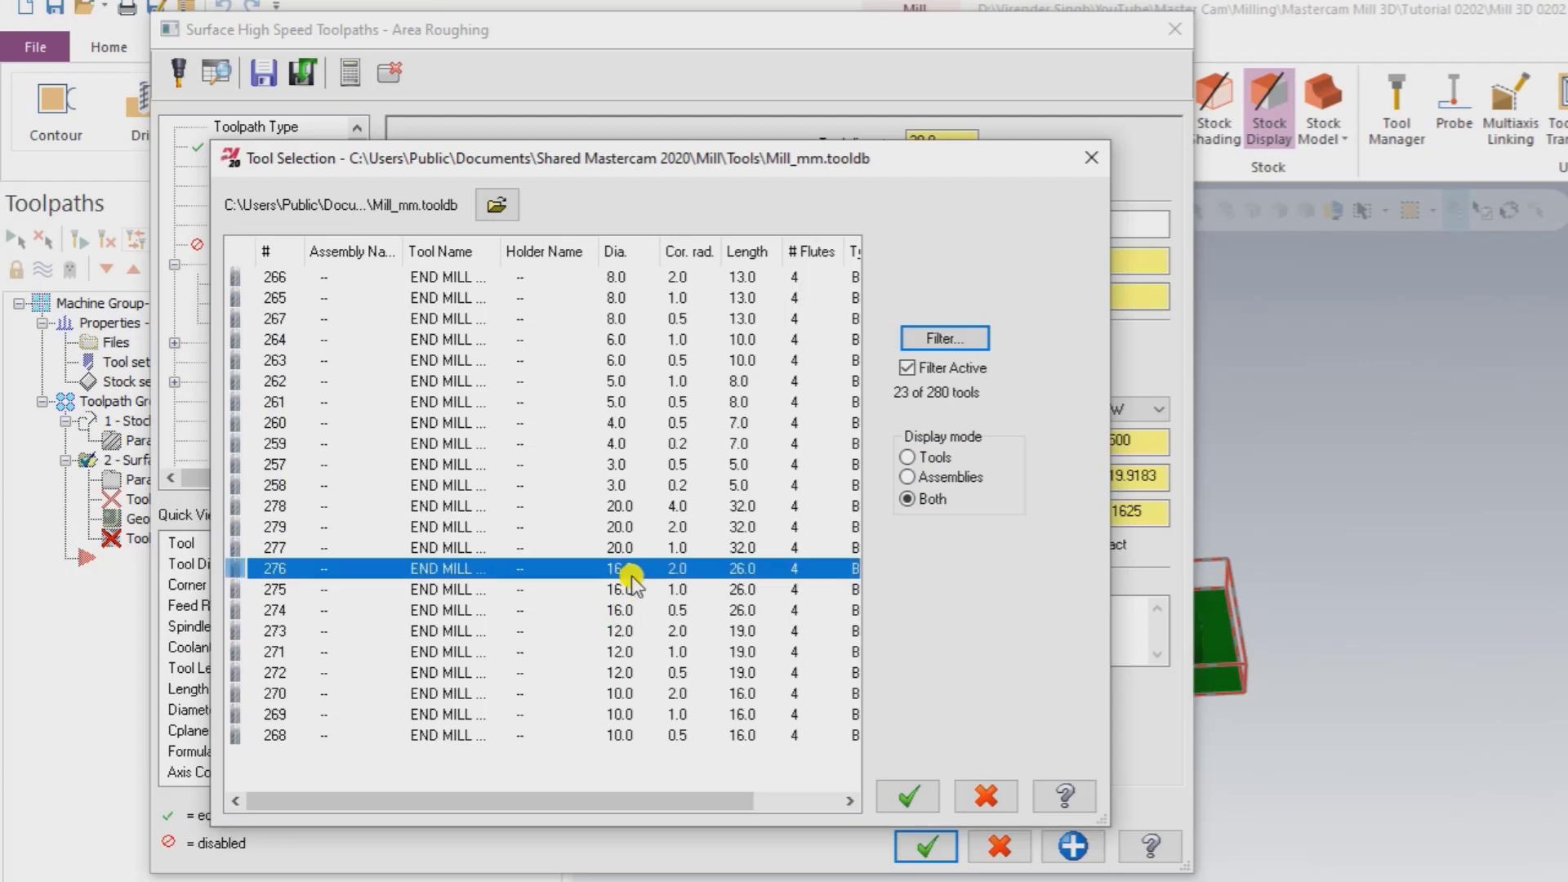
{"action": "left_click", "coordinate": [906, 786]}
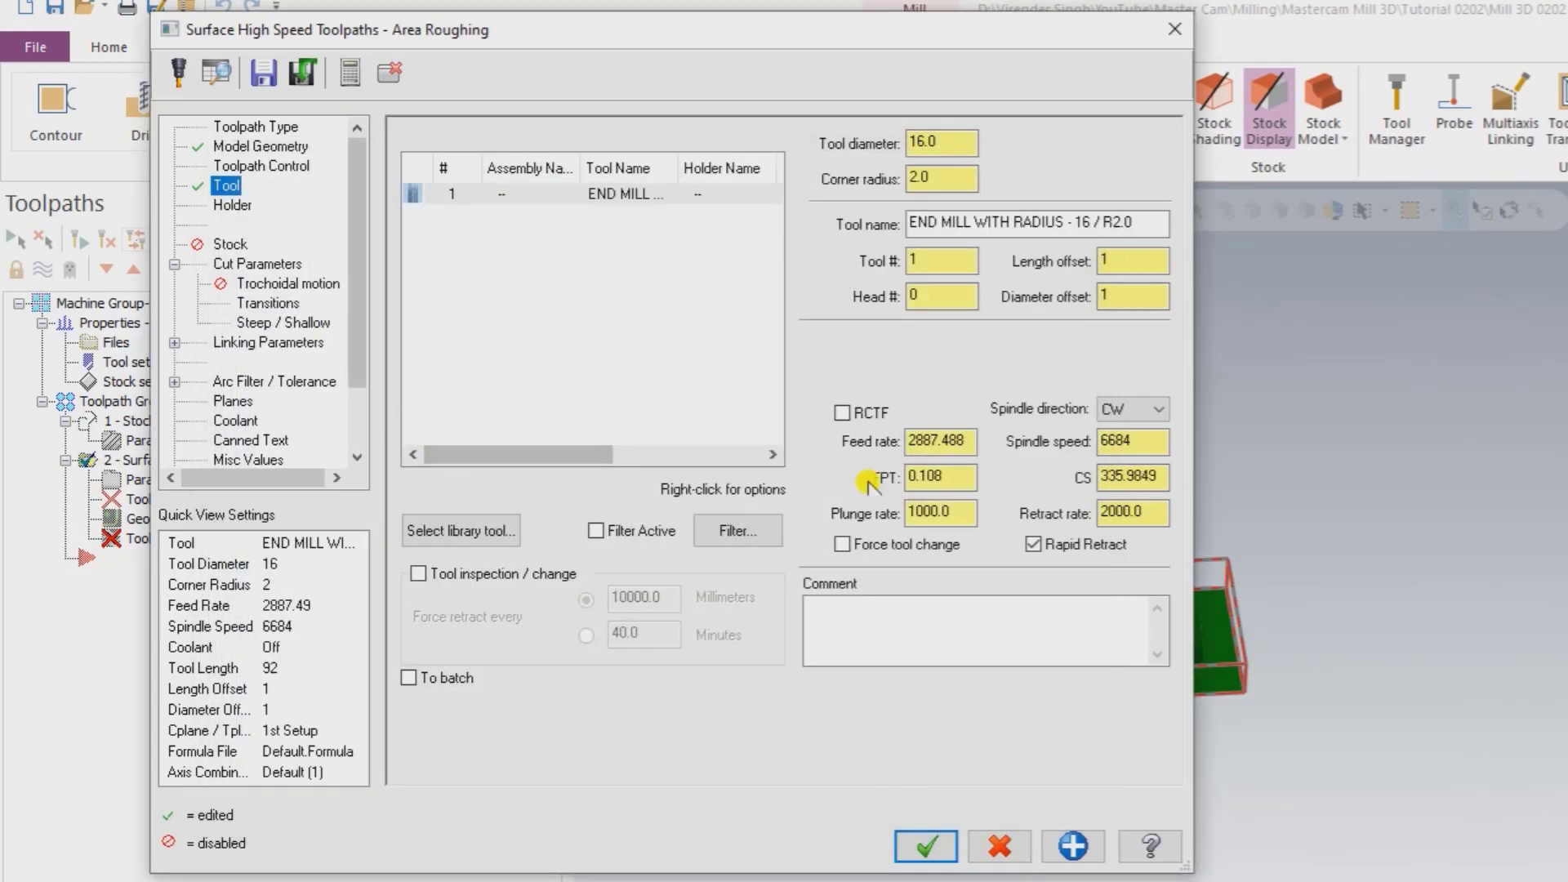
{"action": "double_click", "coordinate": [1133, 441]}
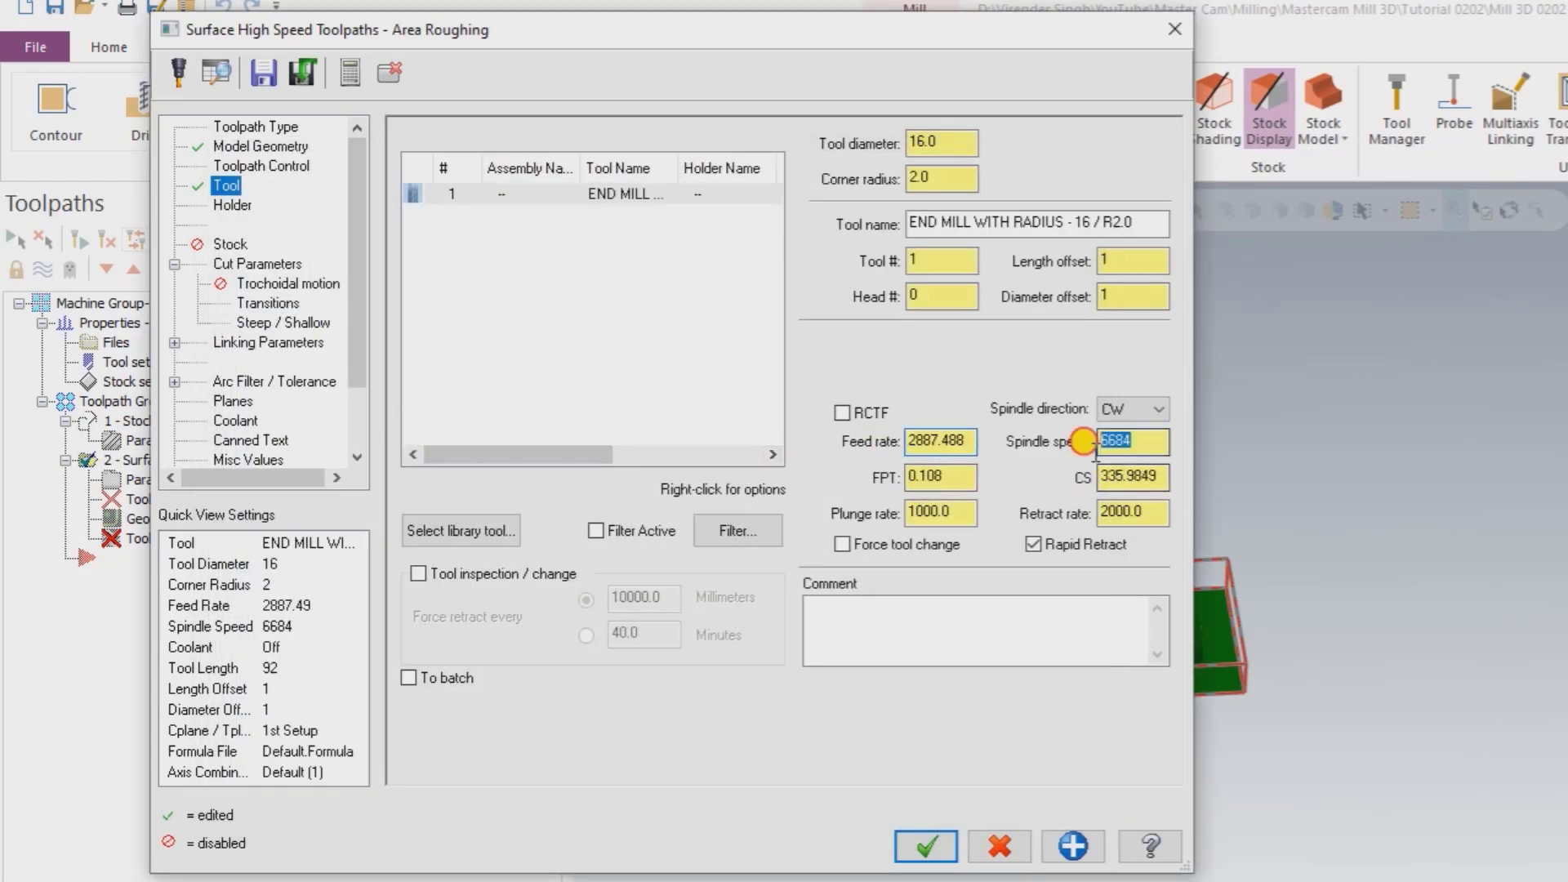
{"action": "left_click", "coordinate": [922, 620]}
{"action": "type", "text": "Rough"}
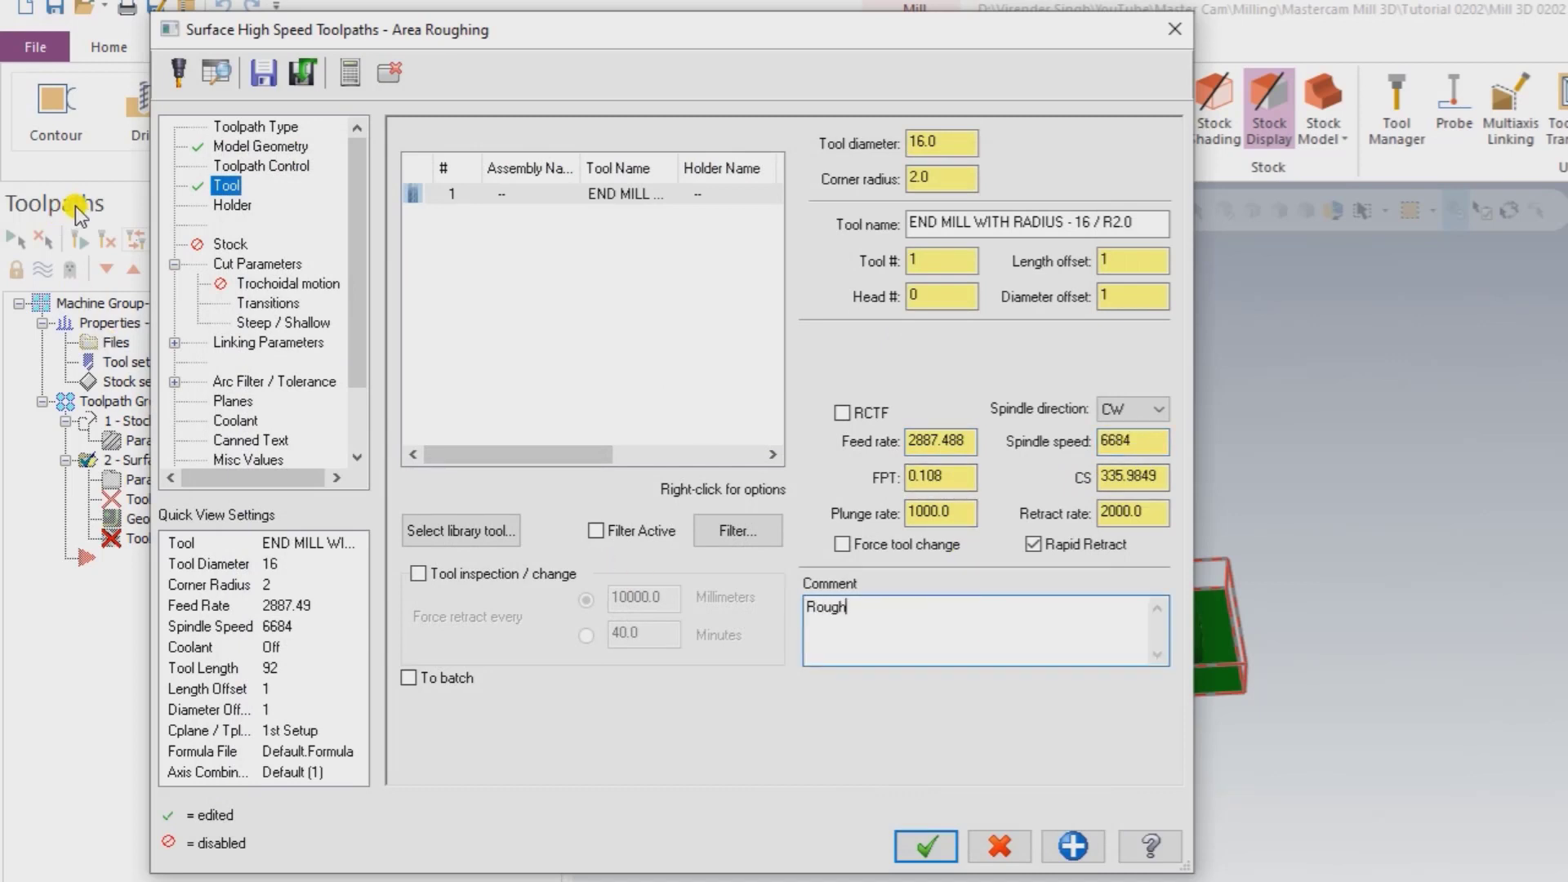
Step: Enable rest material computed from one other operation, the Stock Model, with small cusps ignored
{"action": "left_click", "coordinate": [227, 245]}
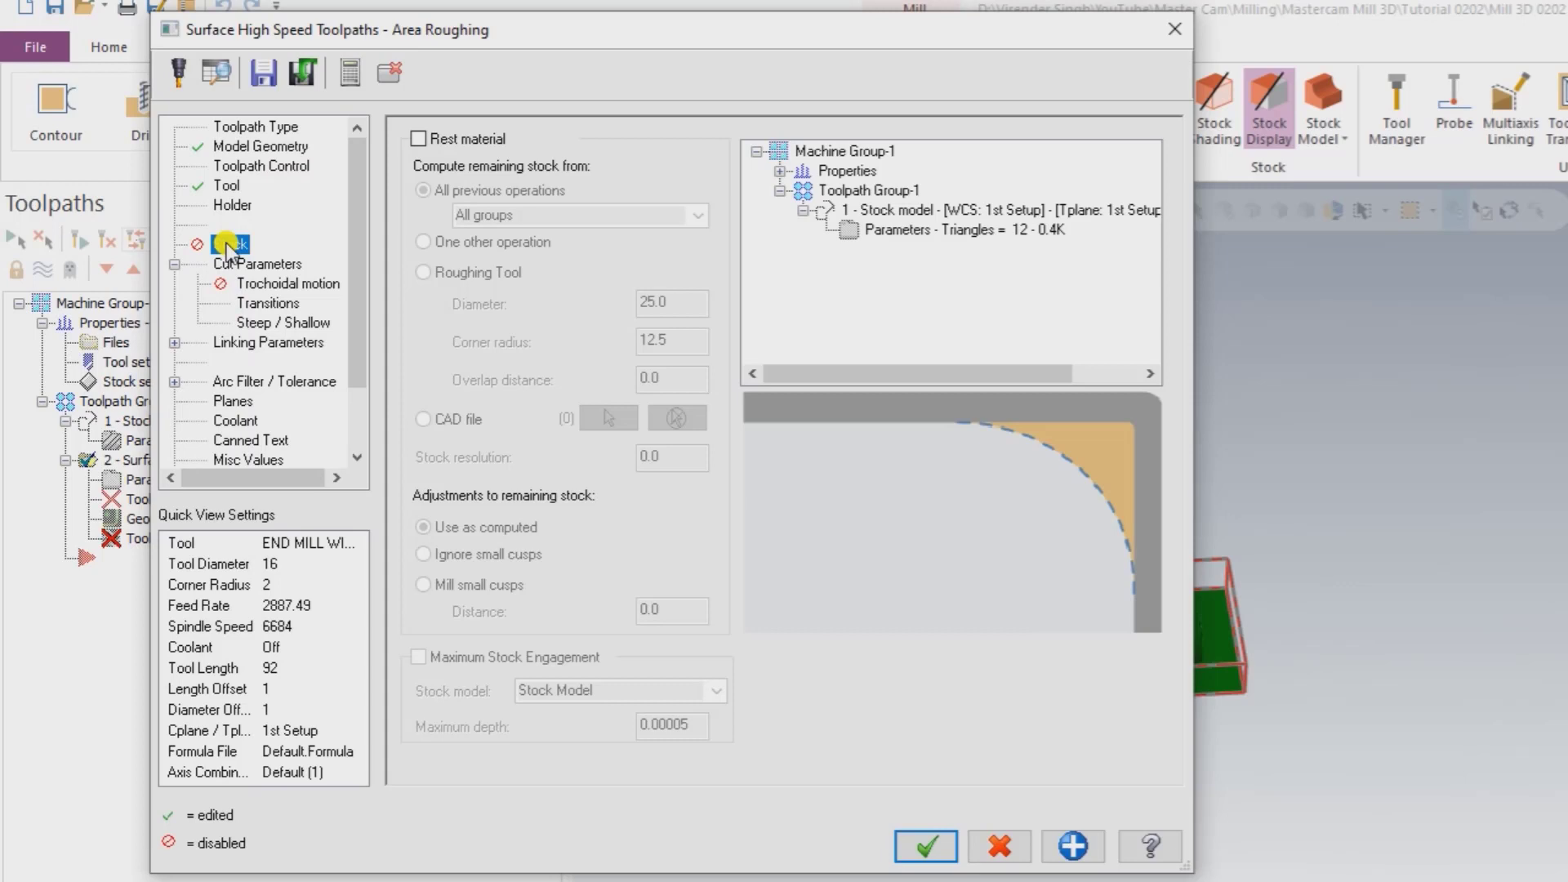
{"action": "left_click", "coordinate": [419, 140]}
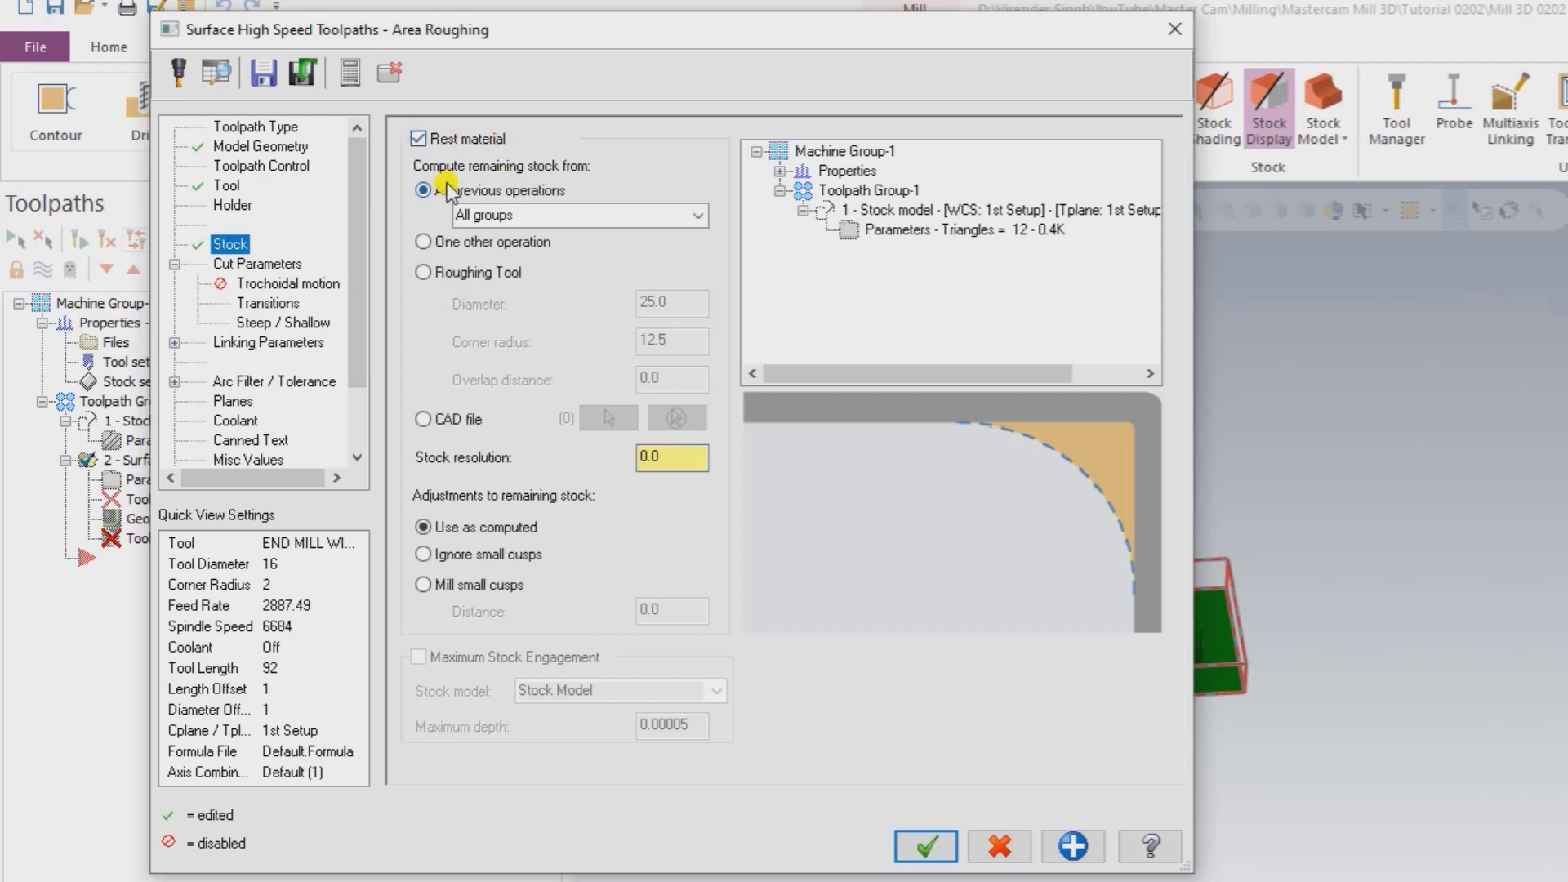
{"action": "left_click", "coordinate": [825, 210]}
{"action": "left_click", "coordinate": [807, 191]}
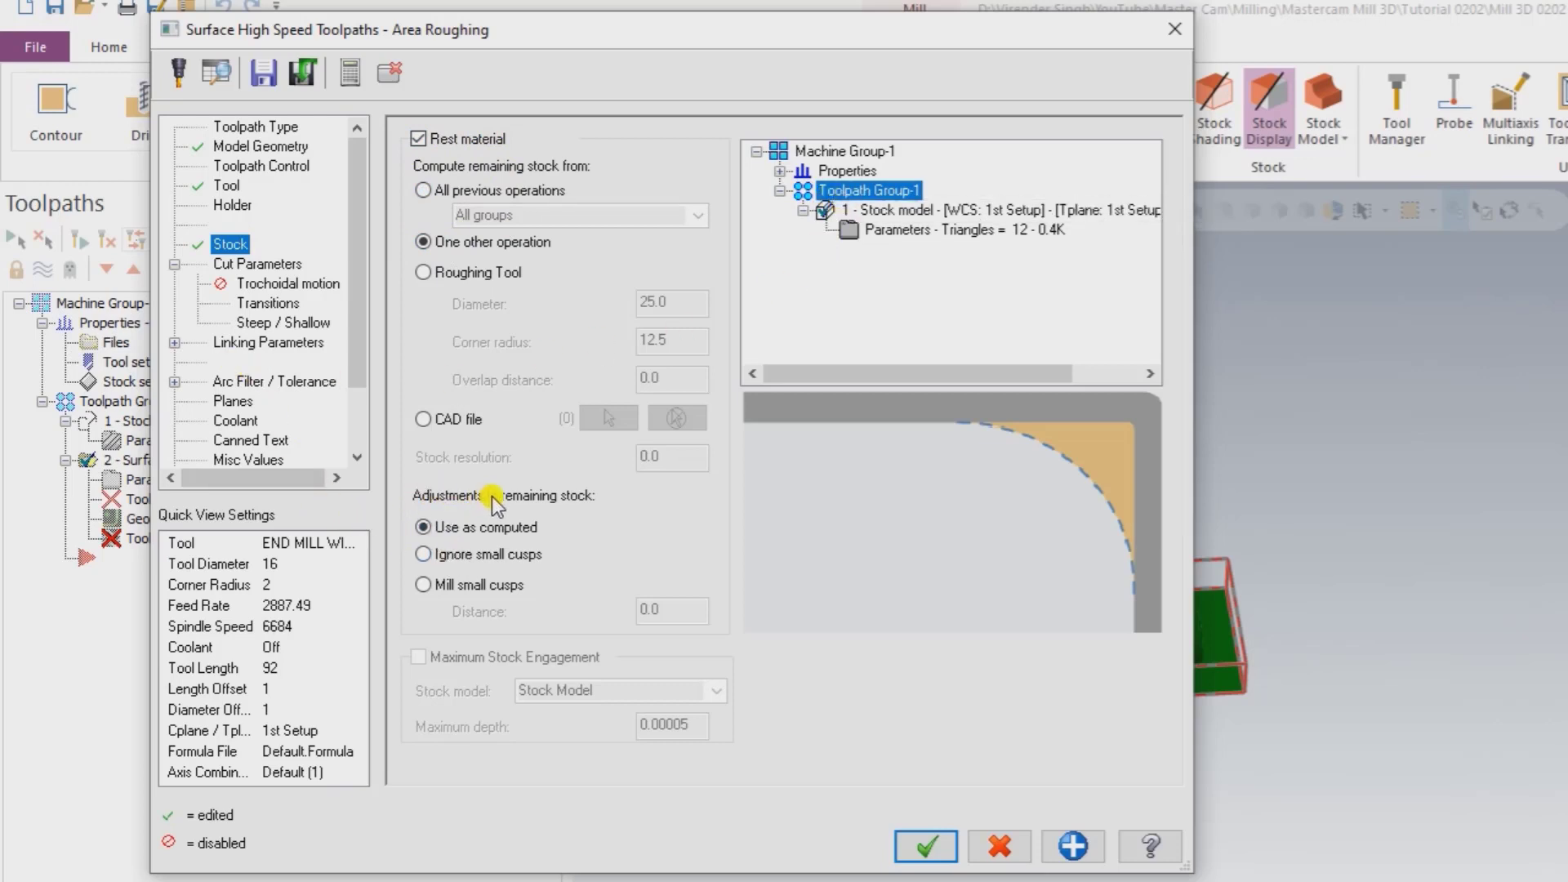
{"action": "left_click", "coordinate": [442, 552]}
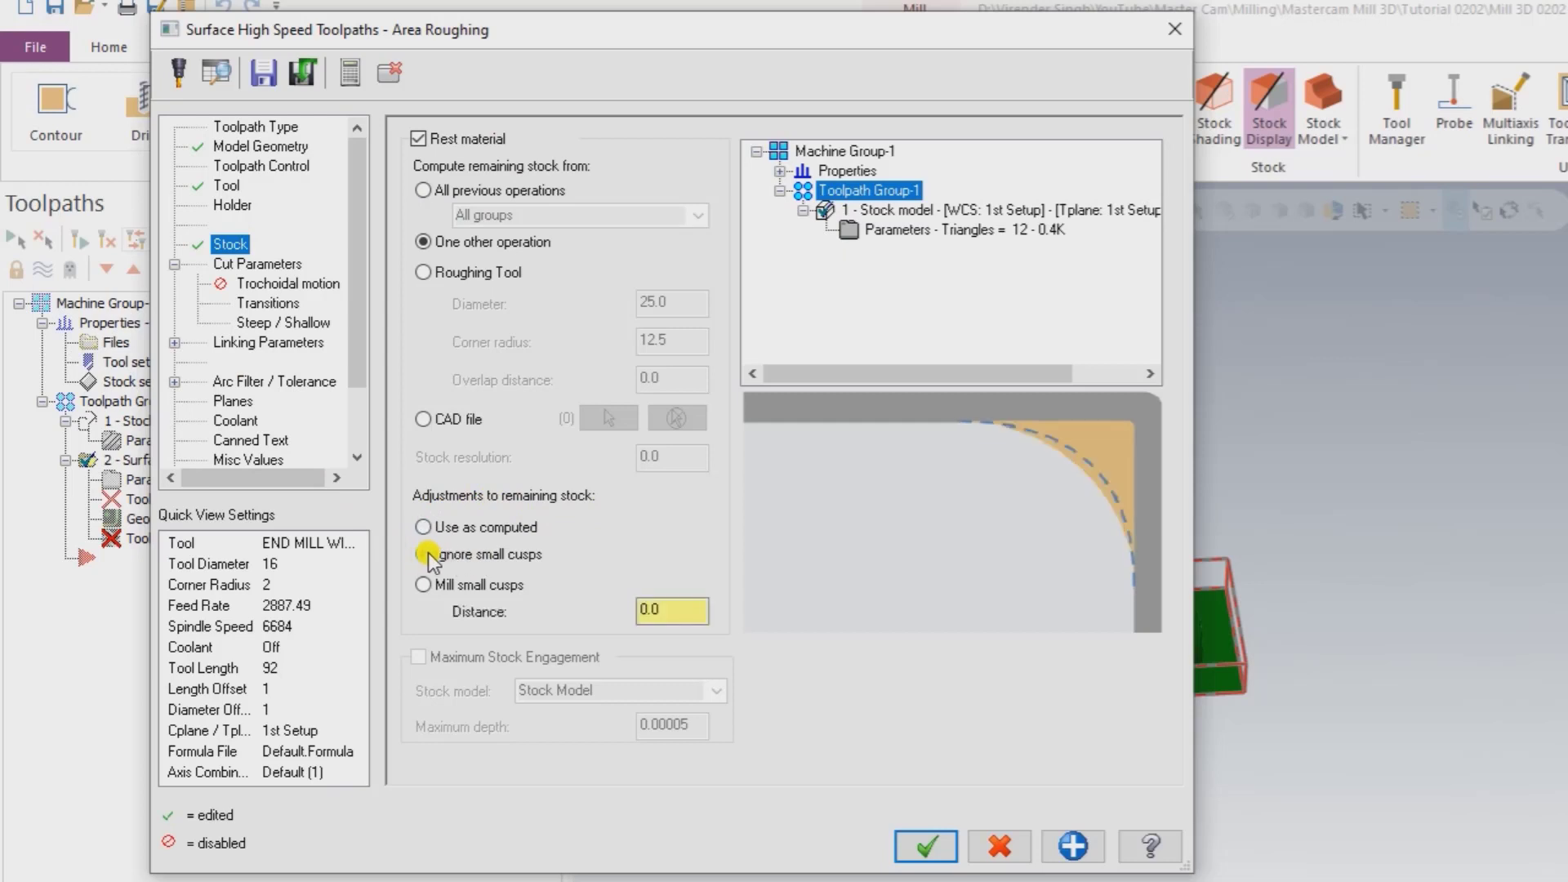
Step: Set both the wall stock and floor stock of the machining geometry to 0.25
{"action": "left_click", "coordinate": [262, 166]}
{"action": "left_click", "coordinate": [260, 146]}
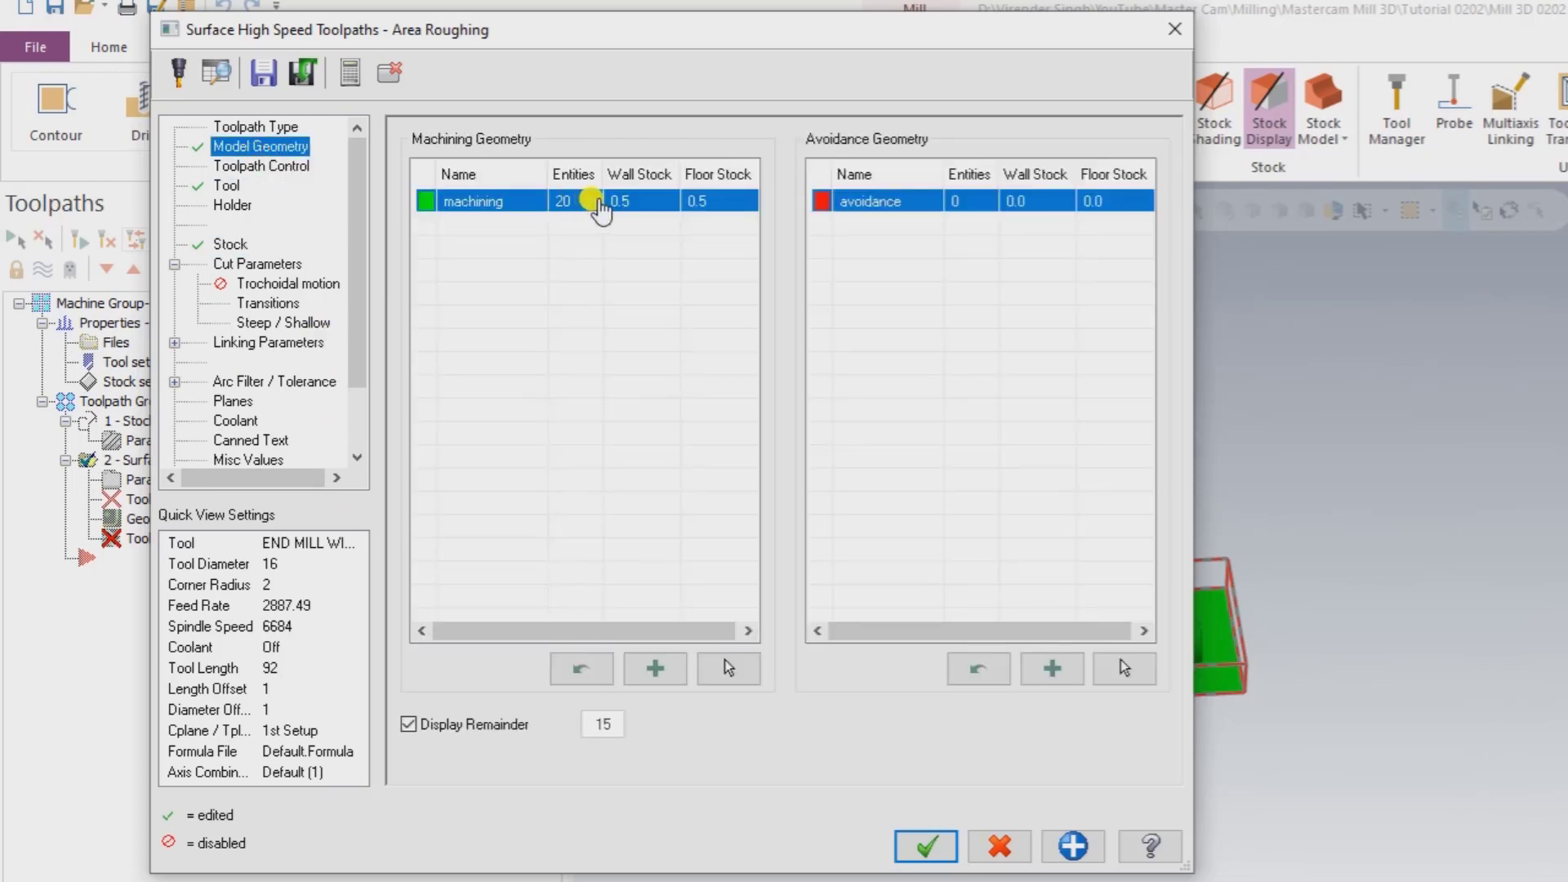
{"action": "left_click", "coordinate": [626, 202]}
{"action": "key", "text": "BackSpace"}
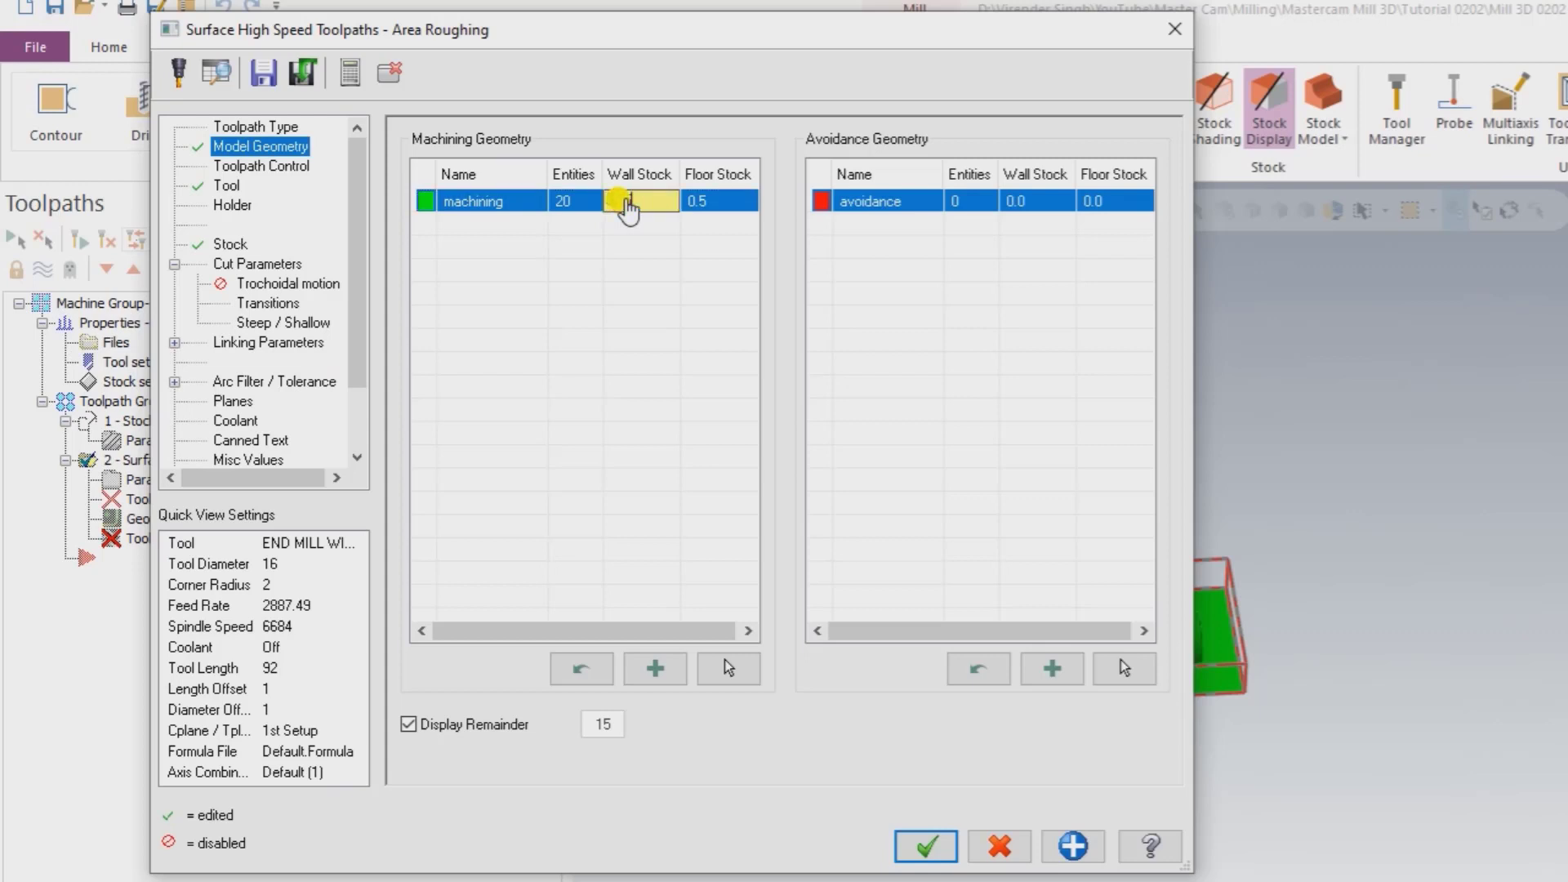
{"action": "type", "text": "0.25"}
{"action": "left_click", "coordinate": [717, 204]}
{"action": "type", "text": "0."}
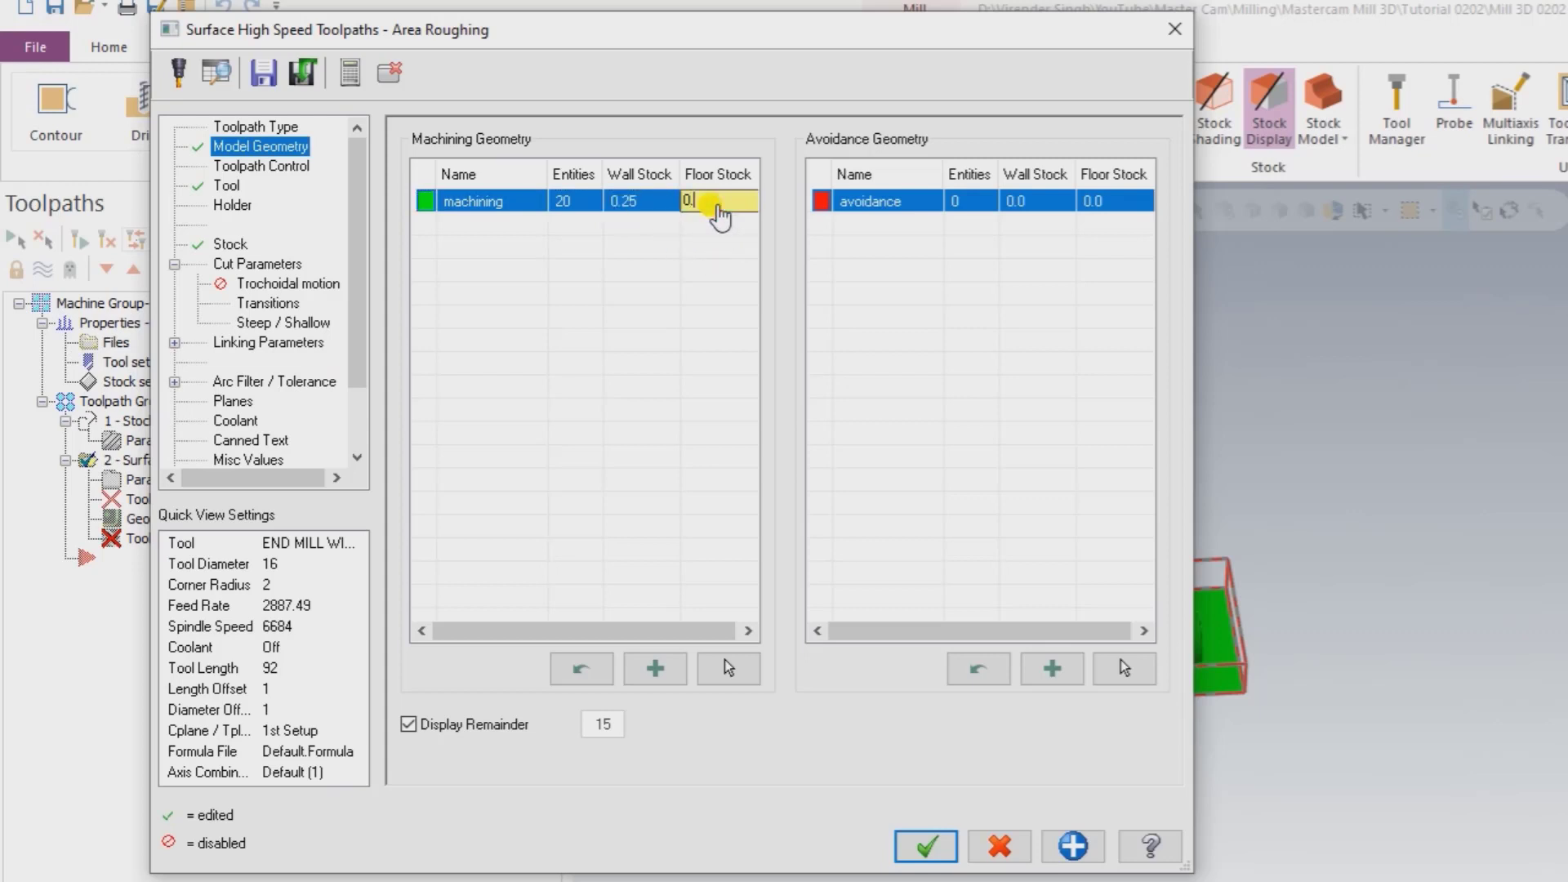
{"action": "type", "text": "25"}
{"action": "left_click", "coordinate": [255, 266]}
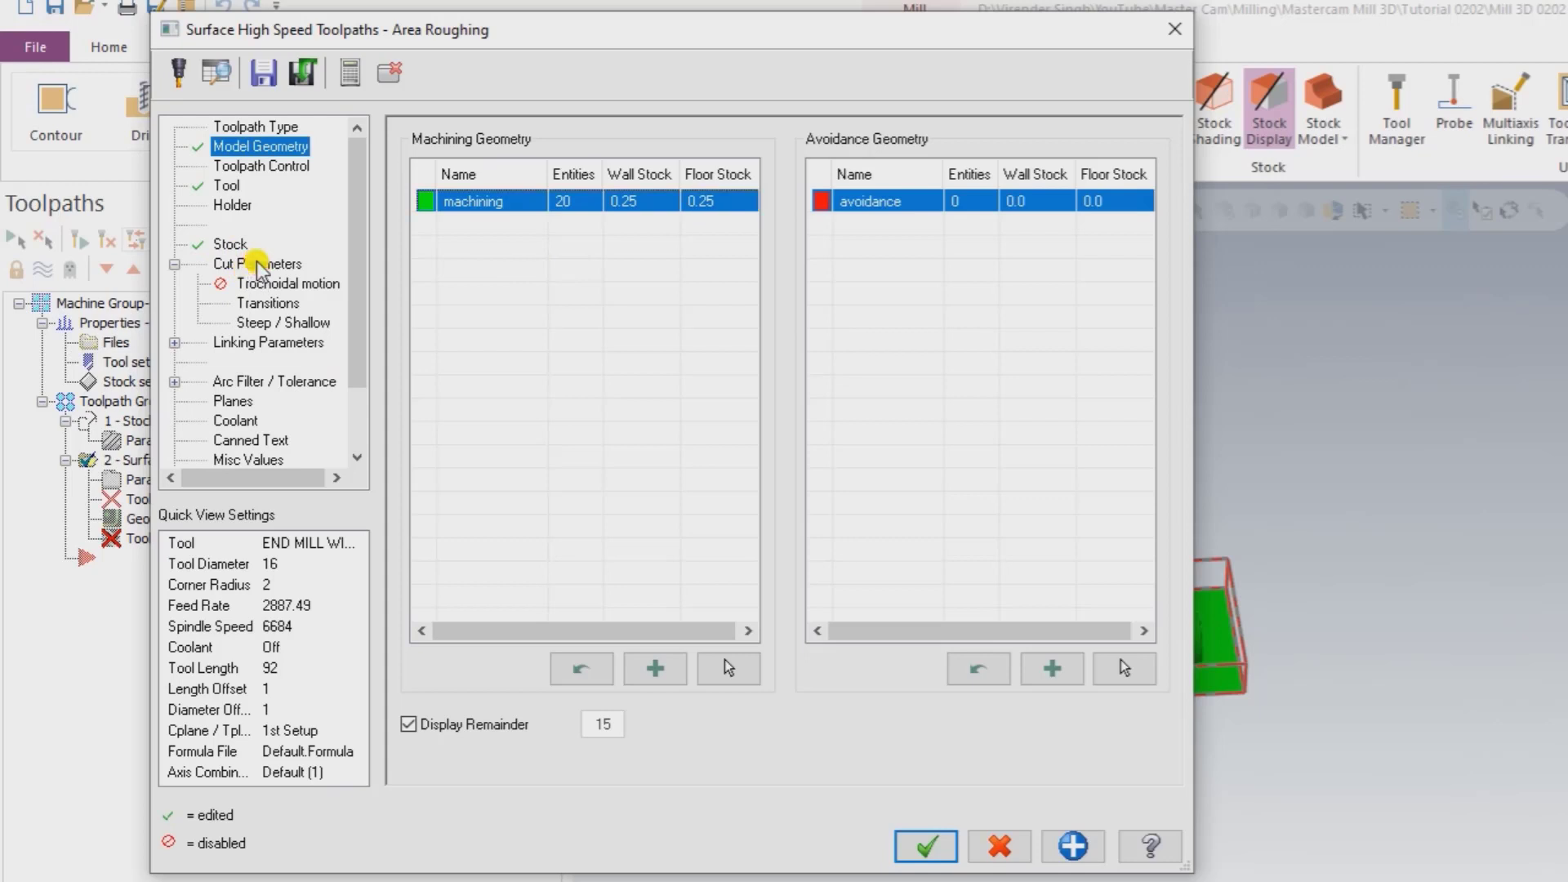
Step: Set the distance for ignoring small cusps in the remaining stock to 0.3
{"action": "left_click", "coordinate": [230, 243]}
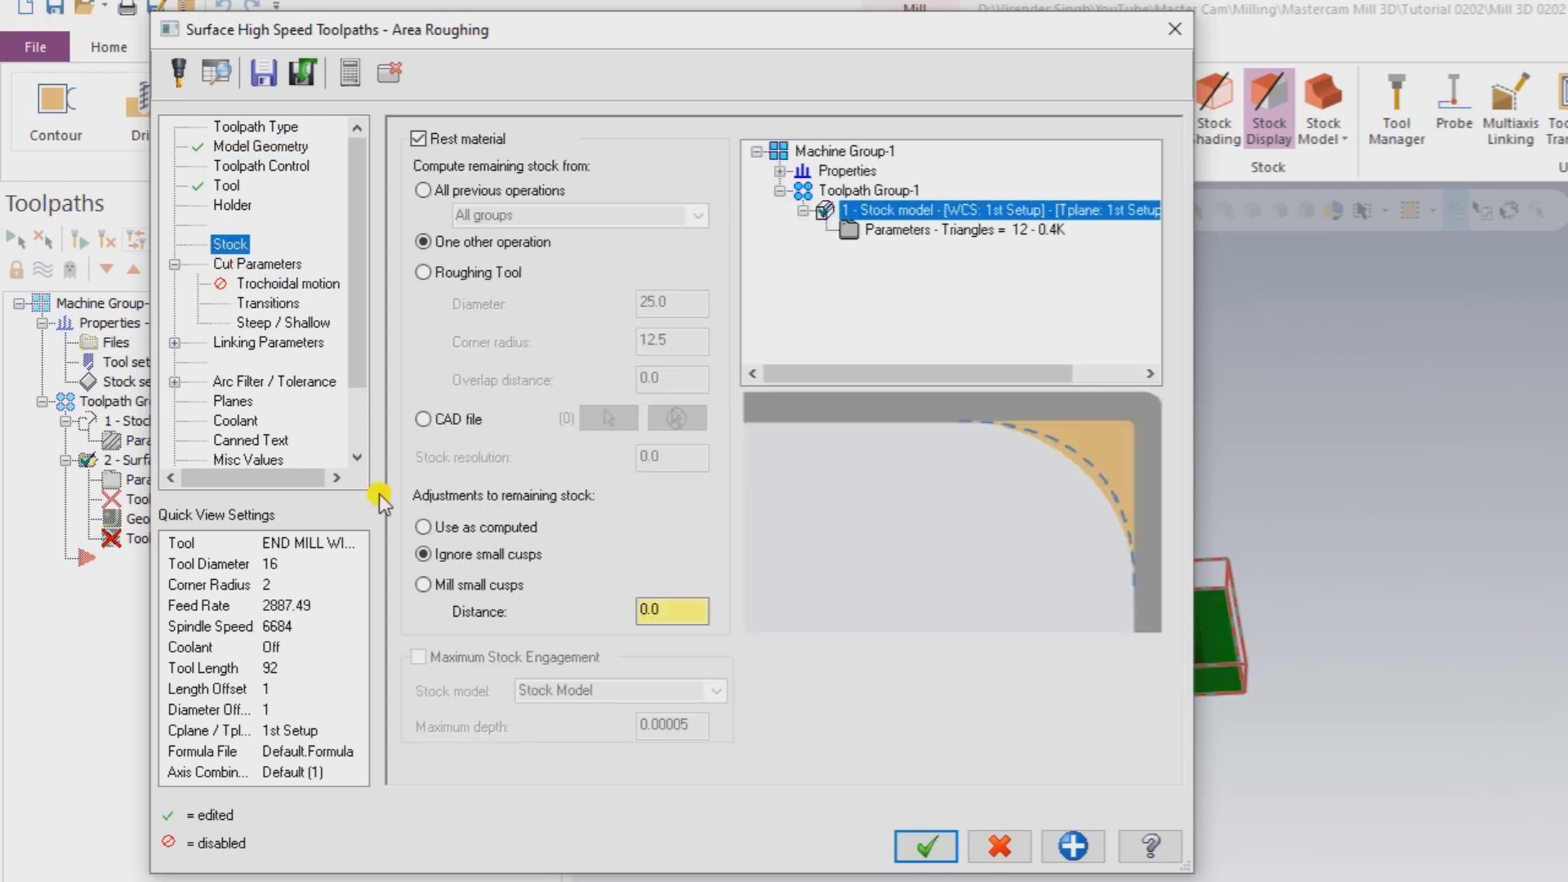
{"action": "key", "text": "Tab"}
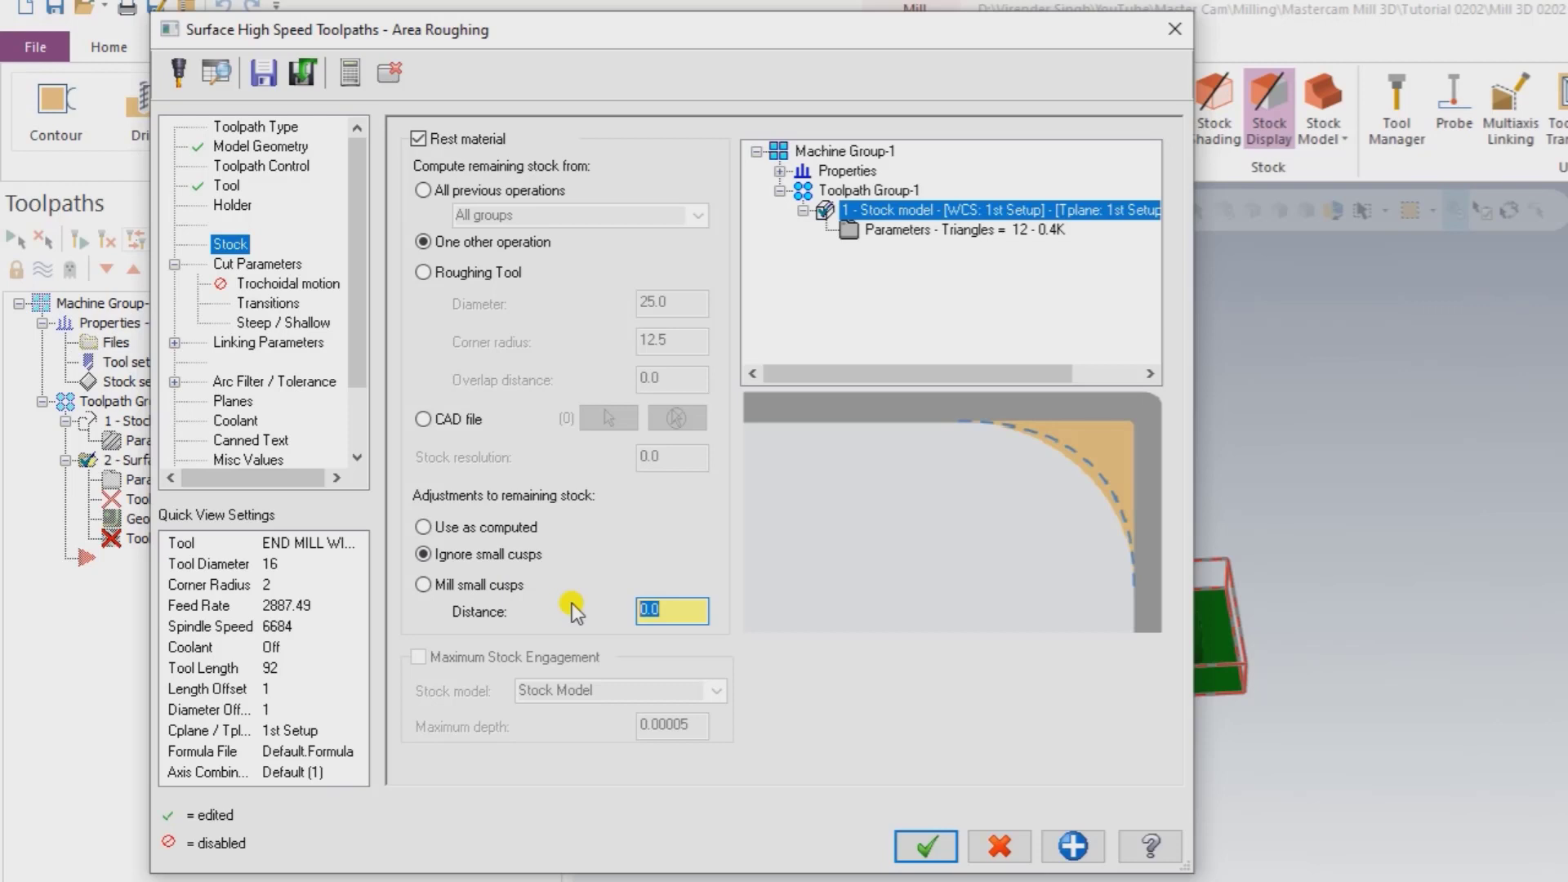
{"action": "type", "text": "0.3"}
Step: Set the stepdown to 0.3 and keep the tool down within 100% of the tool diameter
{"action": "left_click", "coordinate": [245, 264]}
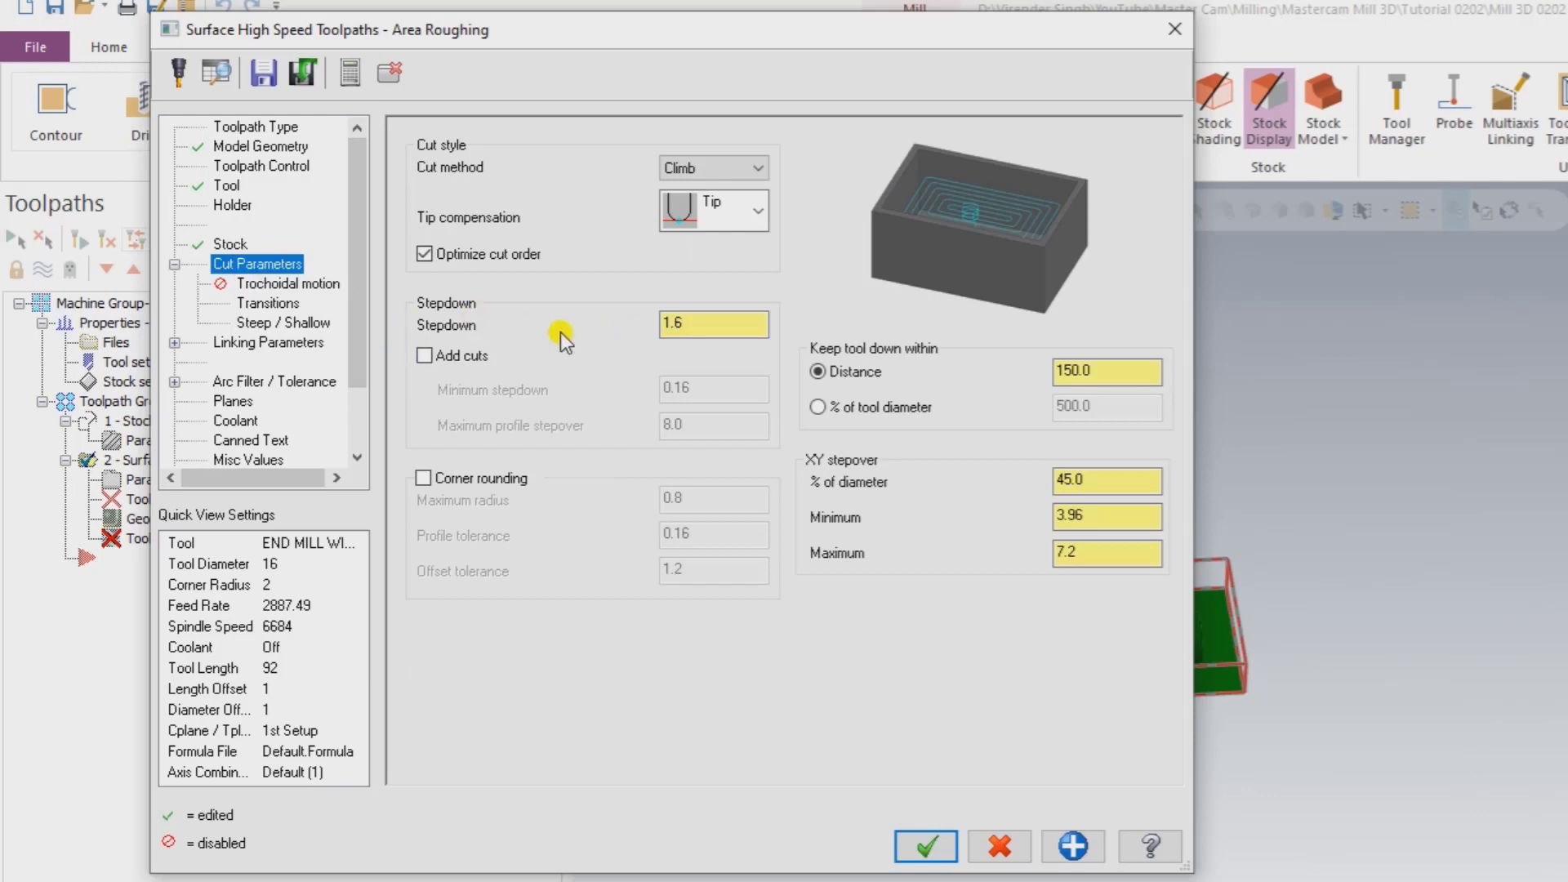
{"action": "double_click", "coordinate": [710, 324]}
{"action": "type", "text": "0.3"}
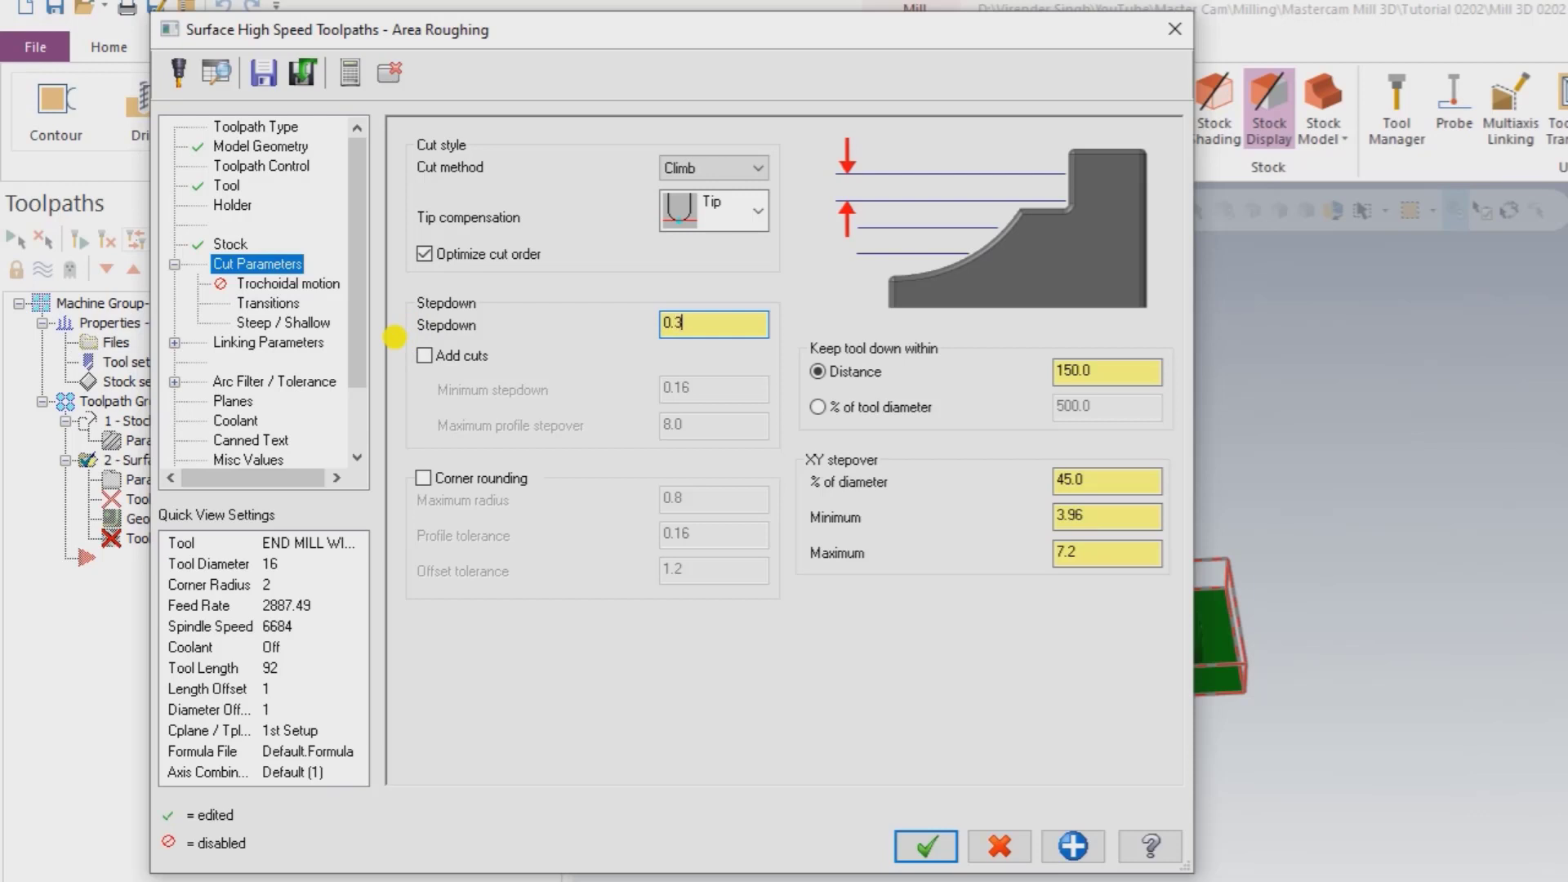
{"action": "left_click", "coordinate": [818, 406]}
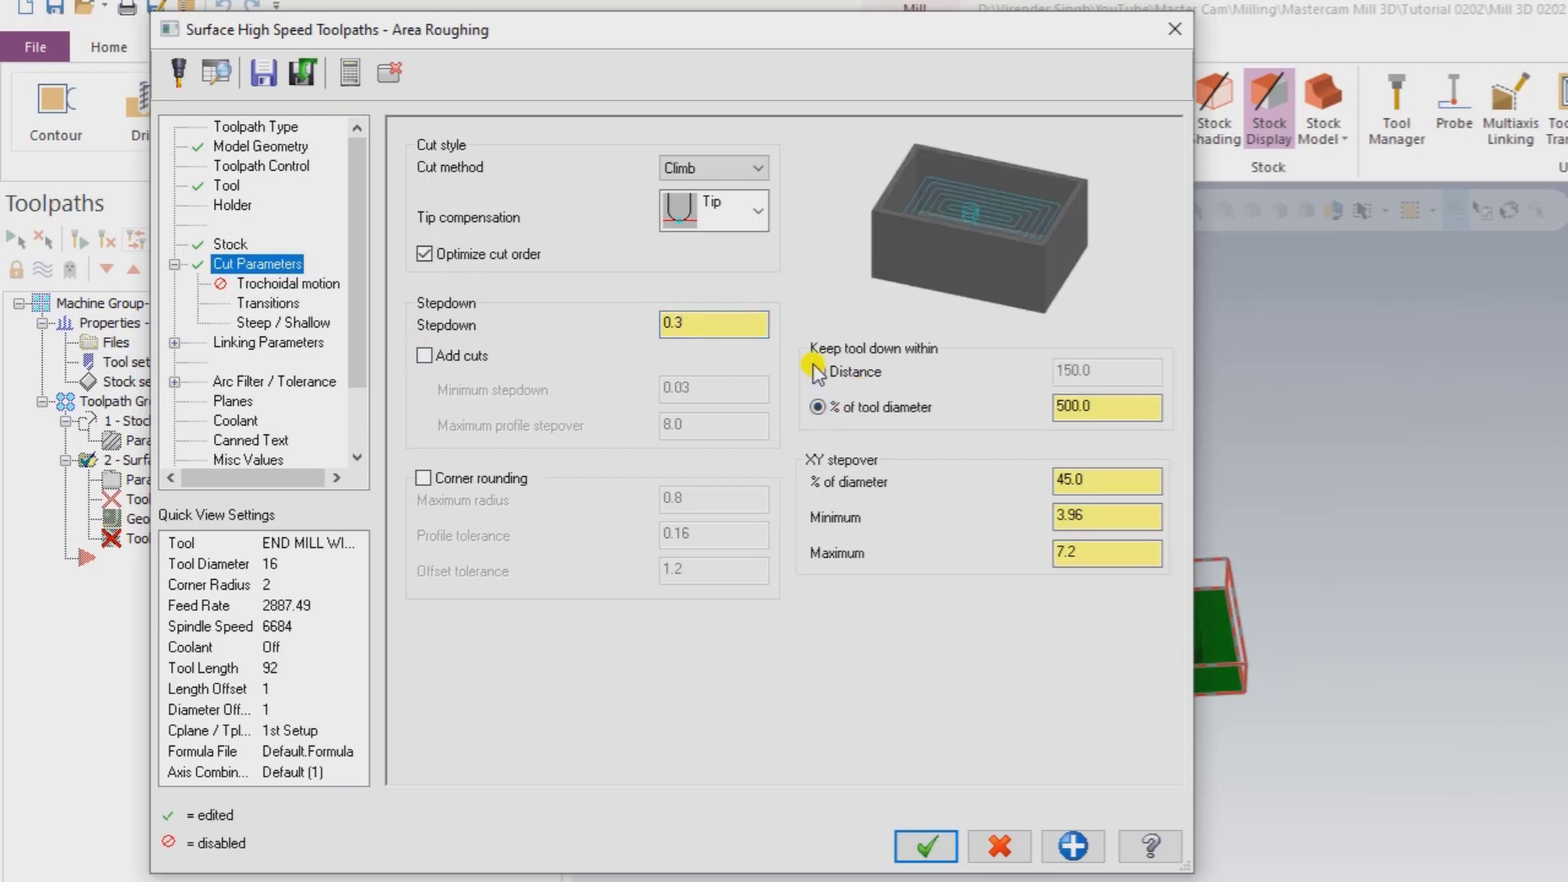
{"action": "double_click", "coordinate": [1090, 407]}
{"action": "type", "text": "1"}
{"action": "key", "text": "Return"}
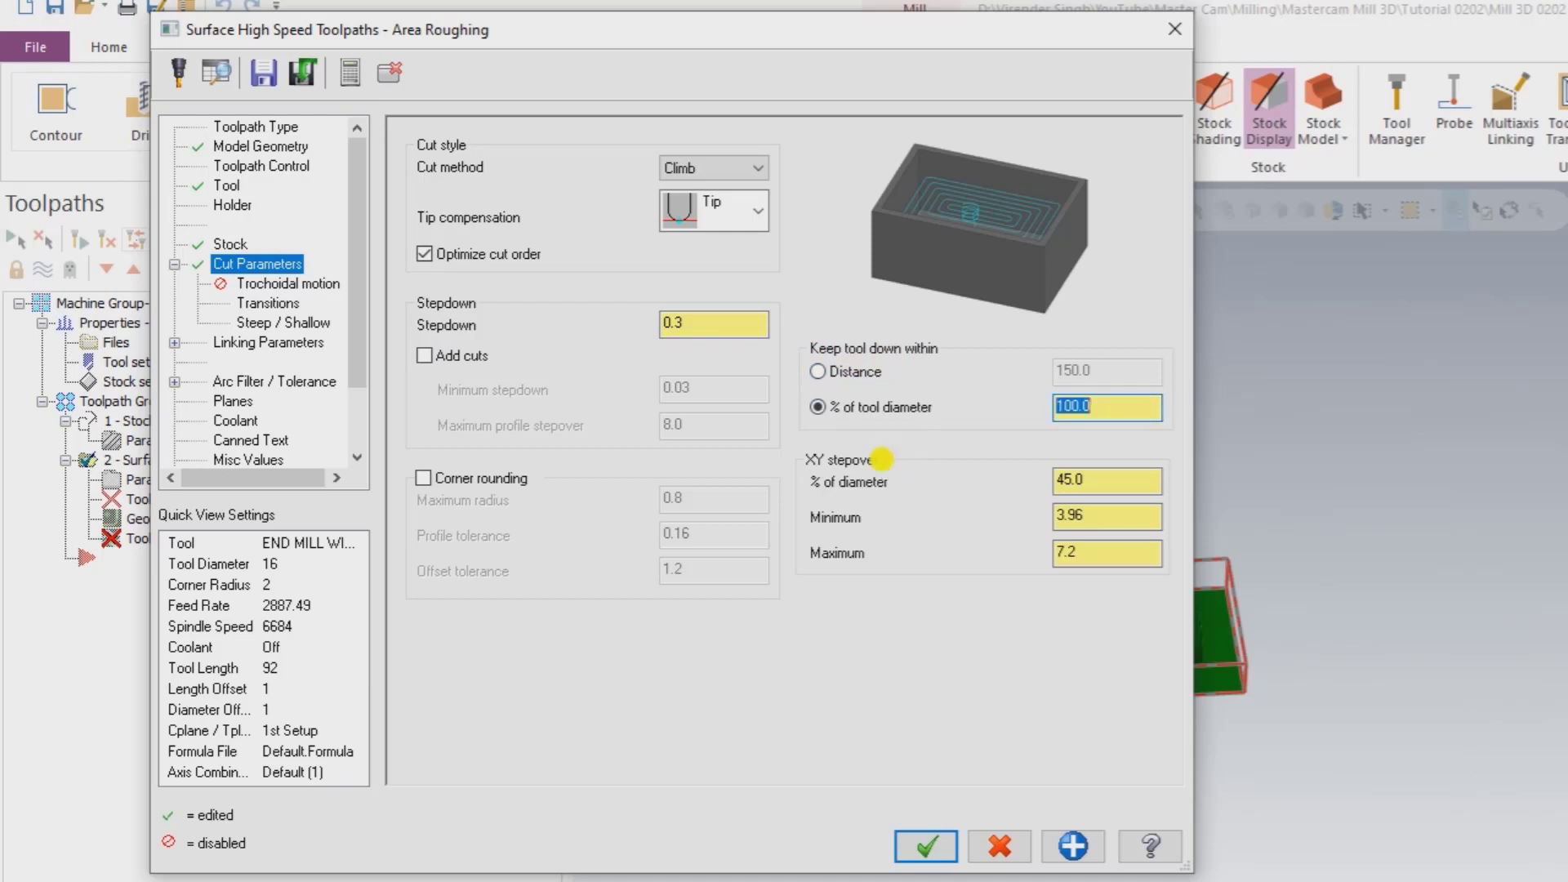
{"action": "left_click", "coordinate": [433, 479]}
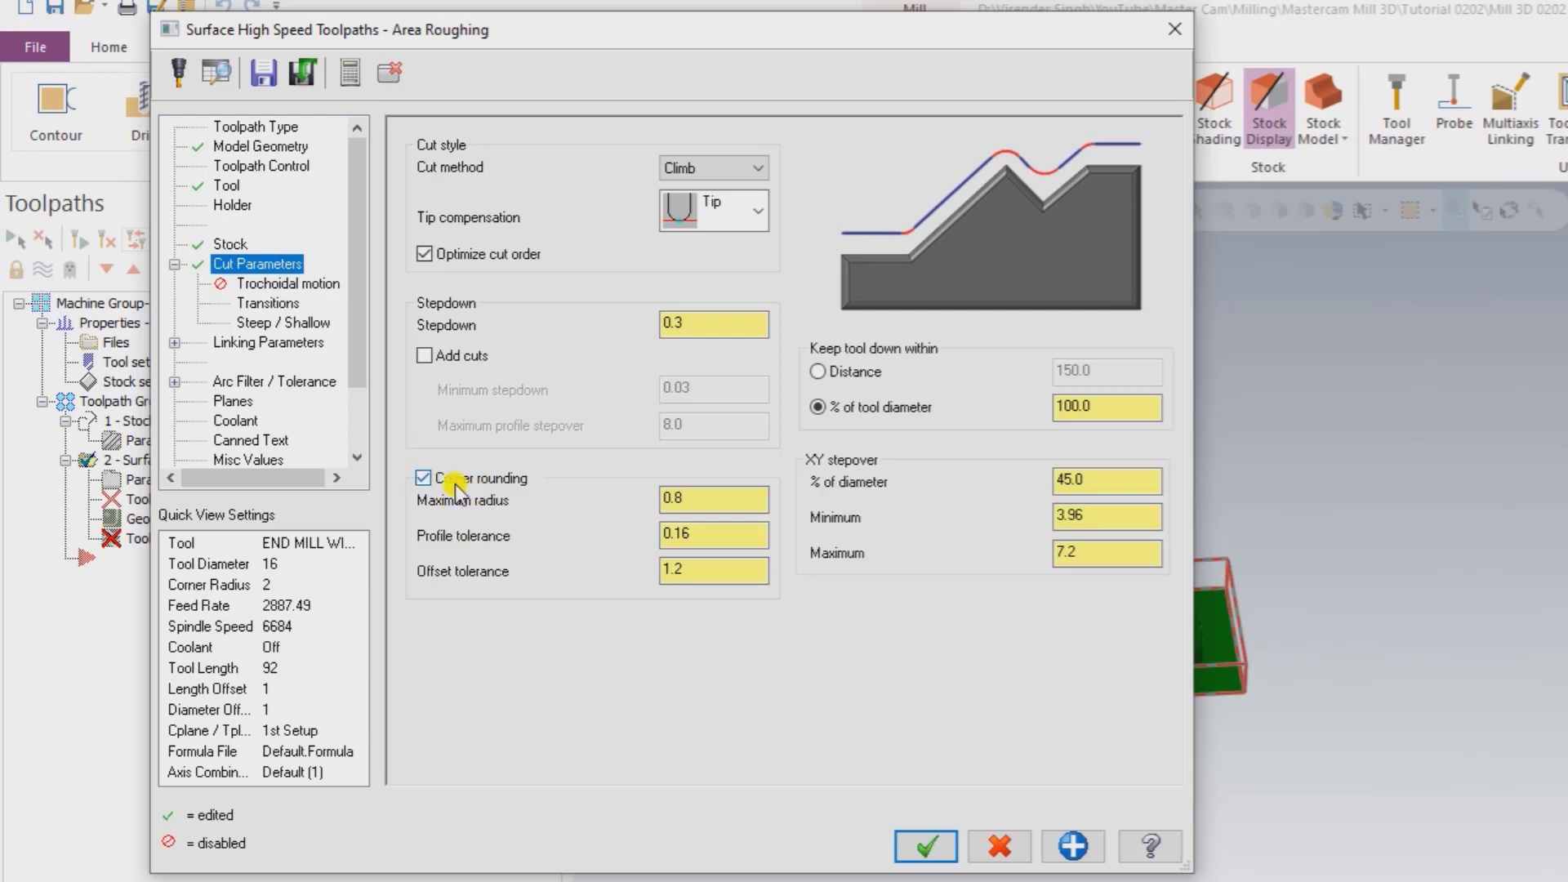
{"action": "left_click", "coordinate": [450, 476]}
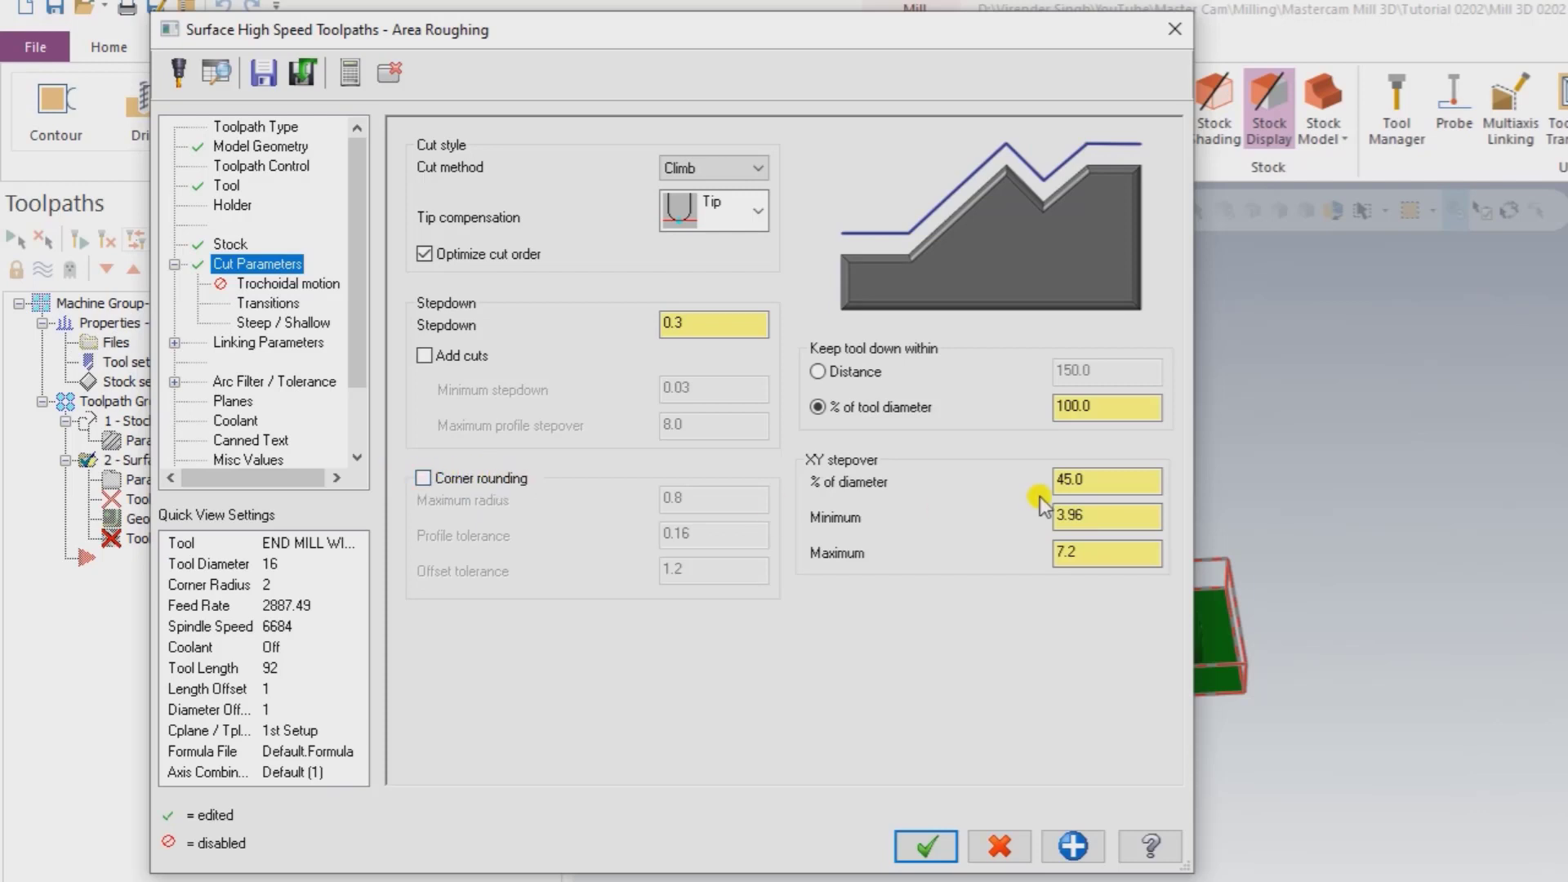
{"action": "left_click", "coordinate": [1102, 483]}
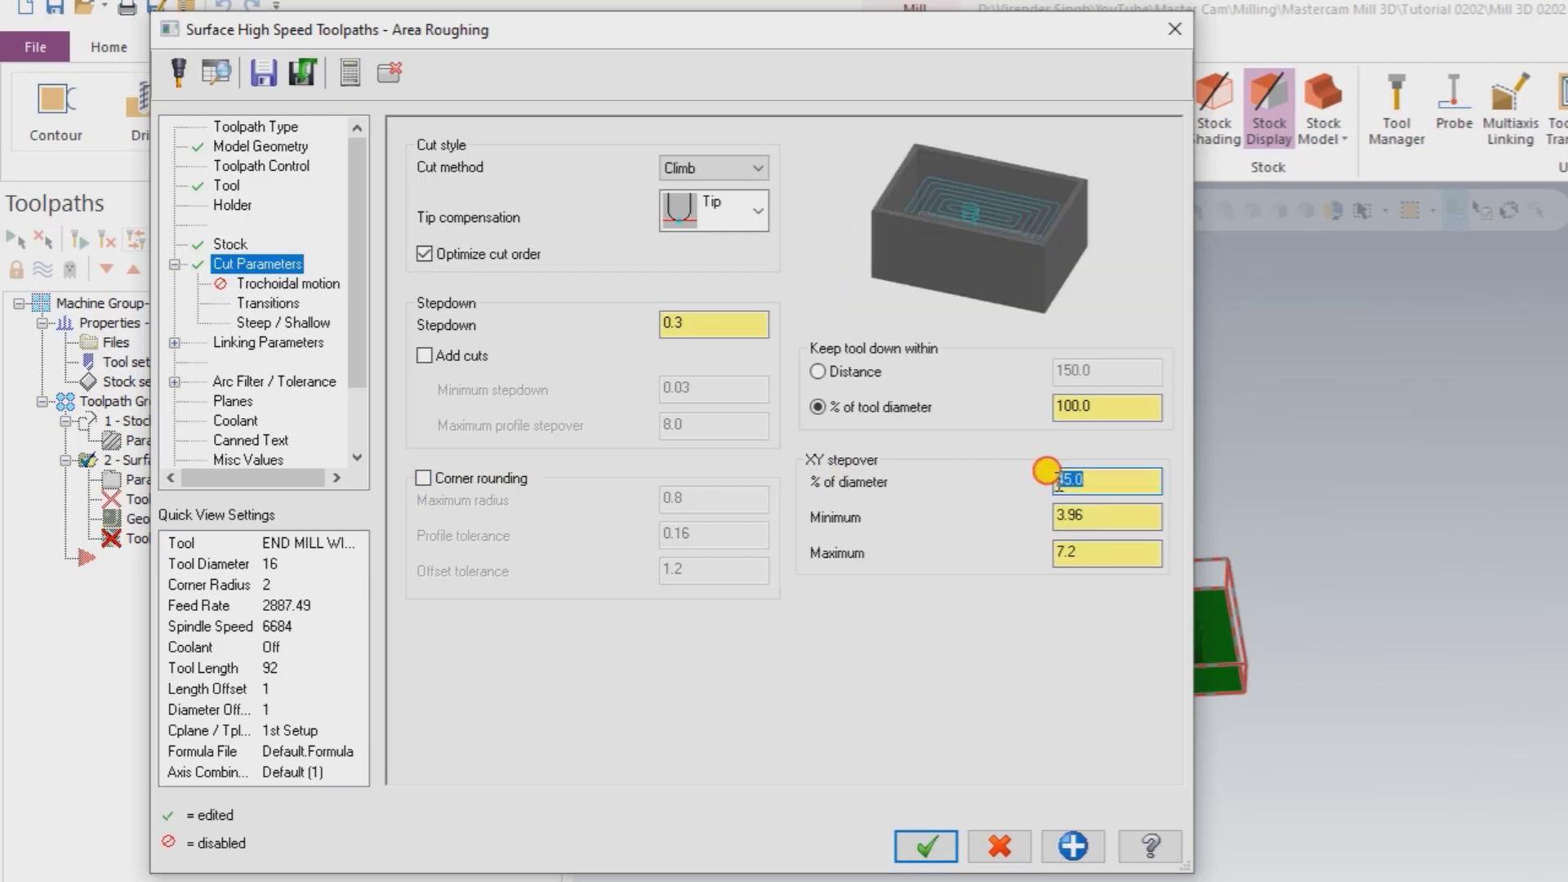
Step: Use a profile ramp for the entry transitions, with a Z clearance of 2 and a plunge angle of 5
{"action": "left_click", "coordinate": [272, 282]}
{"action": "left_click", "coordinate": [263, 301]}
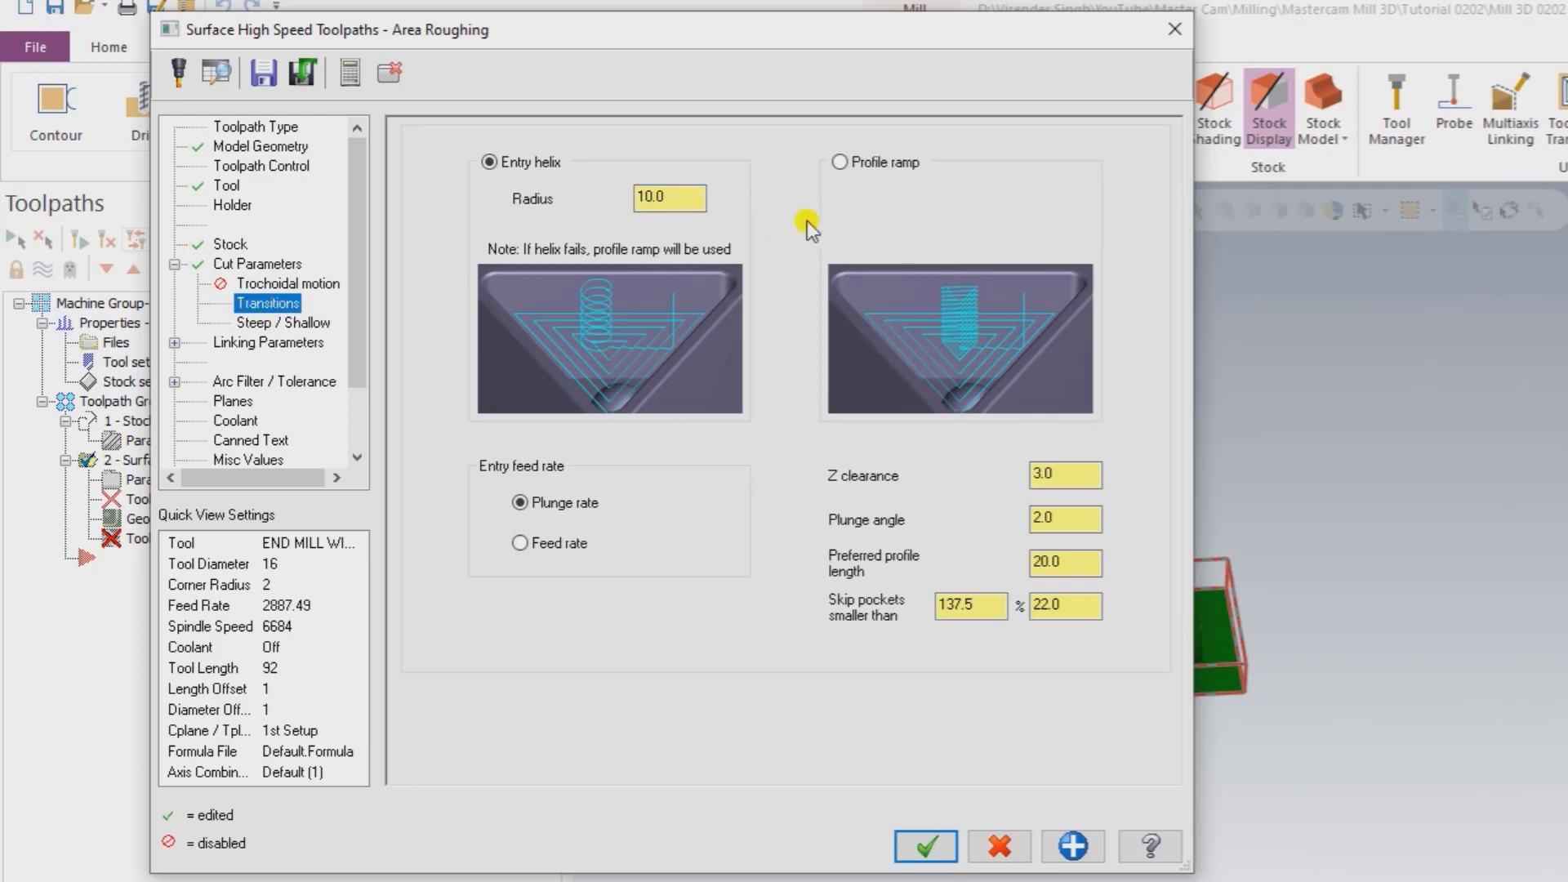
{"action": "left_click", "coordinate": [840, 161]}
{"action": "left_click", "coordinate": [1035, 472]}
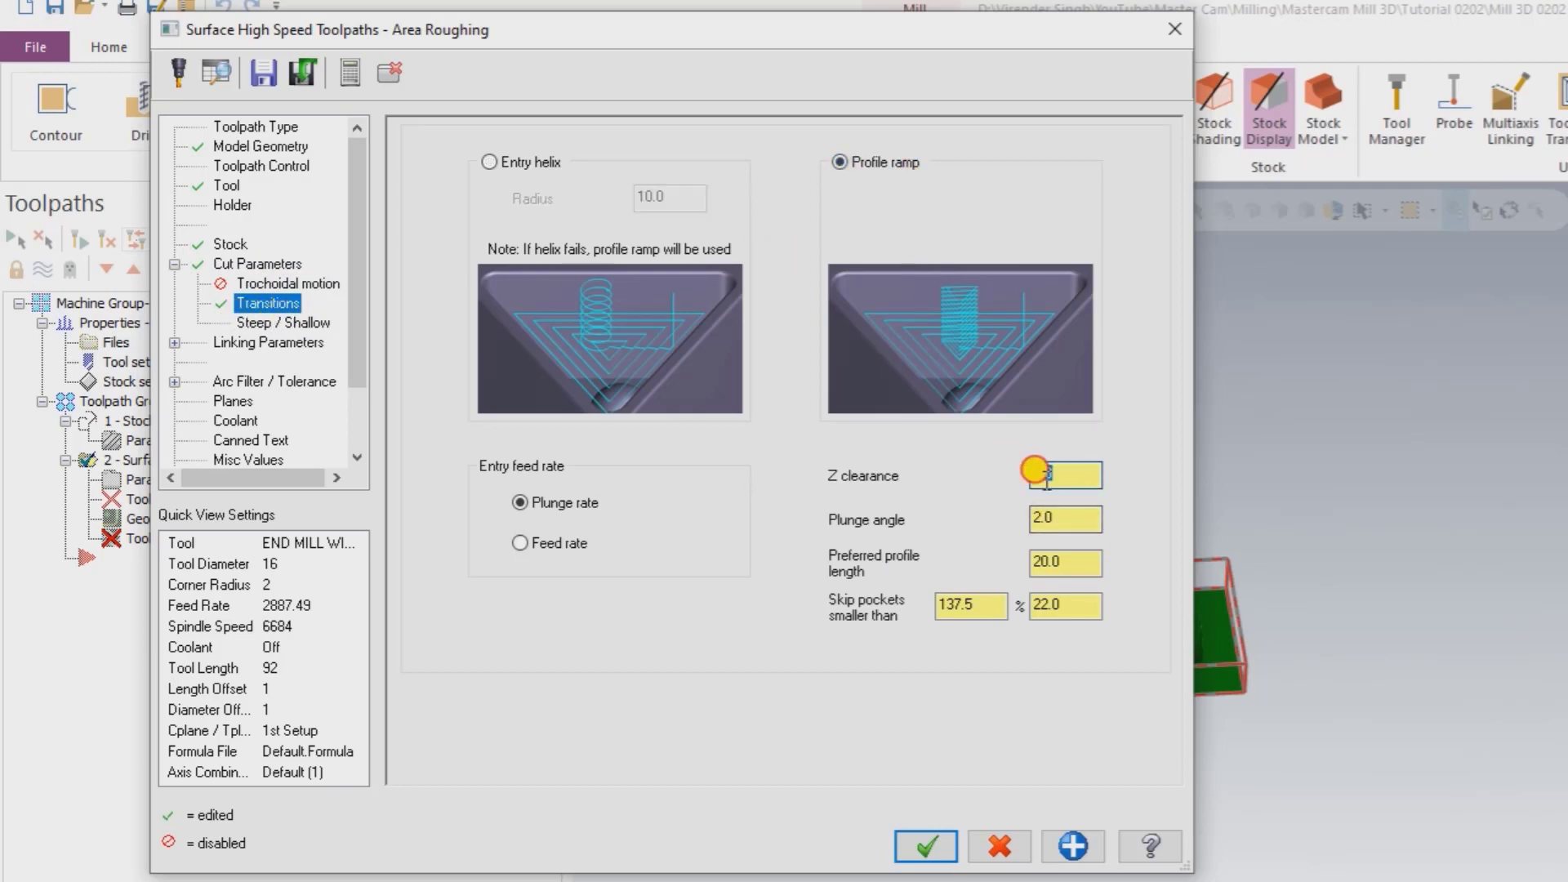
{"action": "left_click_drag", "start_coordinate": [1034, 472], "coordinate": [1050, 488]}
{"action": "key", "text": "Tab"}
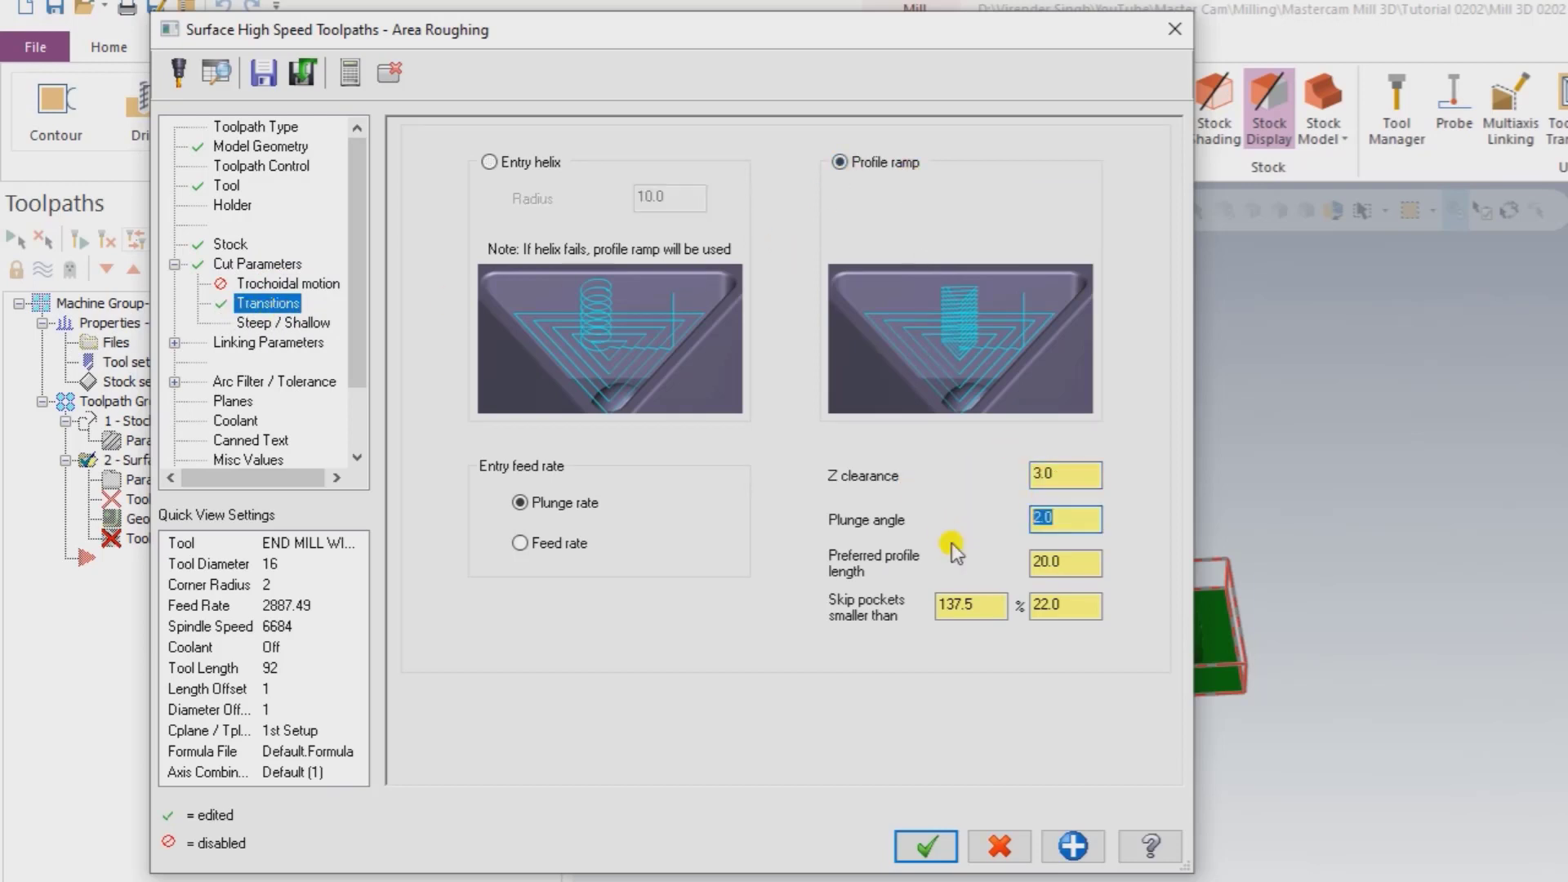
{"action": "double_click", "coordinate": [1074, 466]}
{"action": "type", "text": "2"}
{"action": "key", "text": "Tab"}
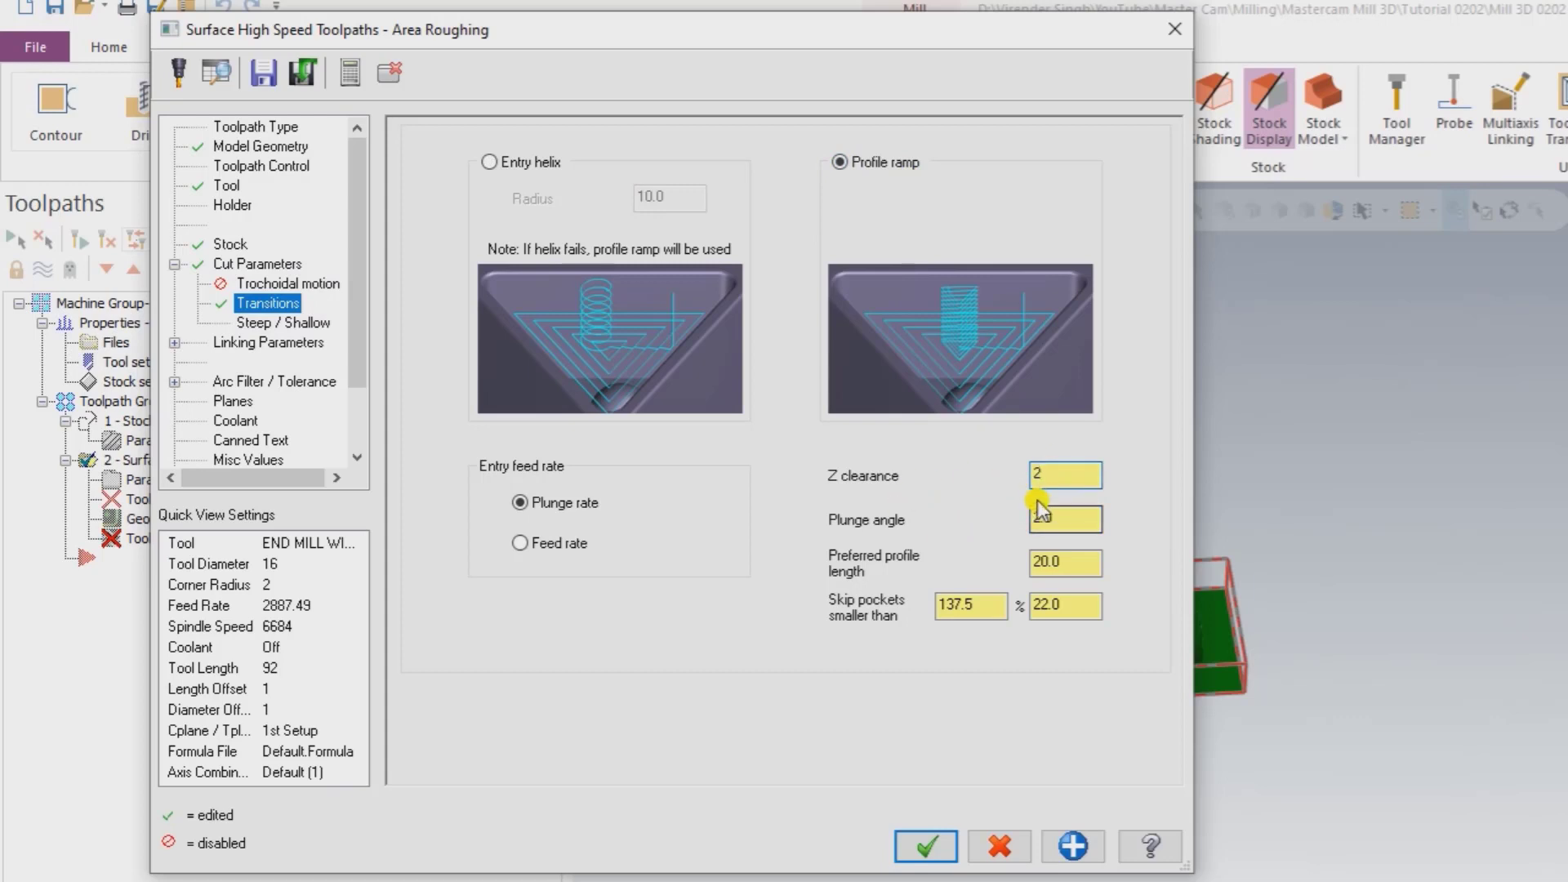
{"action": "type", "text": "5"}
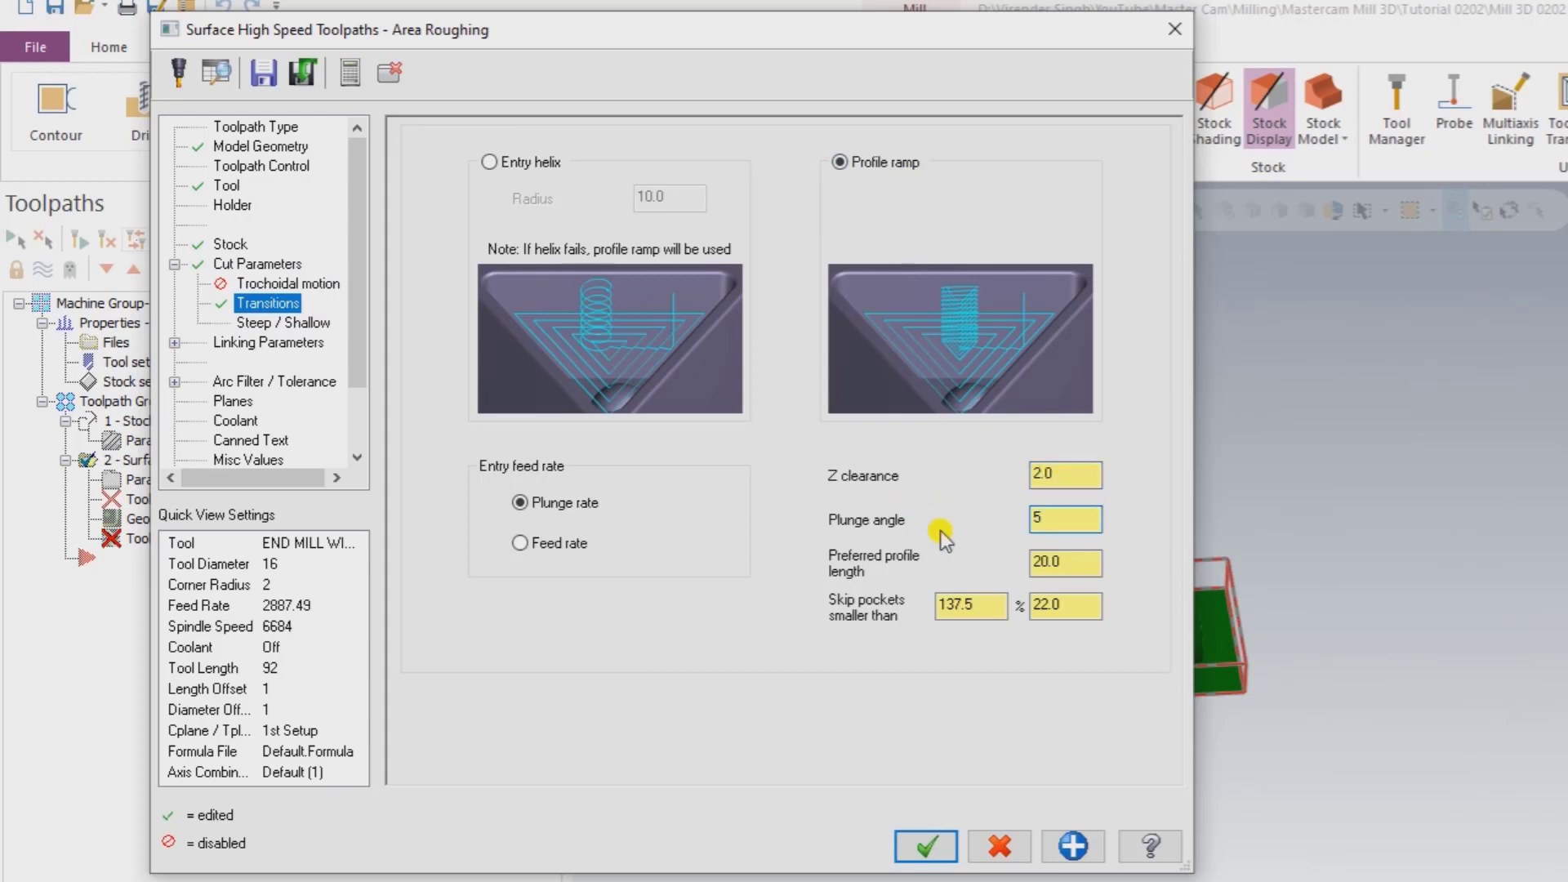
Step: Set the transitions to skip pockets smaller than 200% of the tool diameter
{"action": "left_click_drag", "start_coordinate": [1006, 604], "coordinate": [858, 608]}
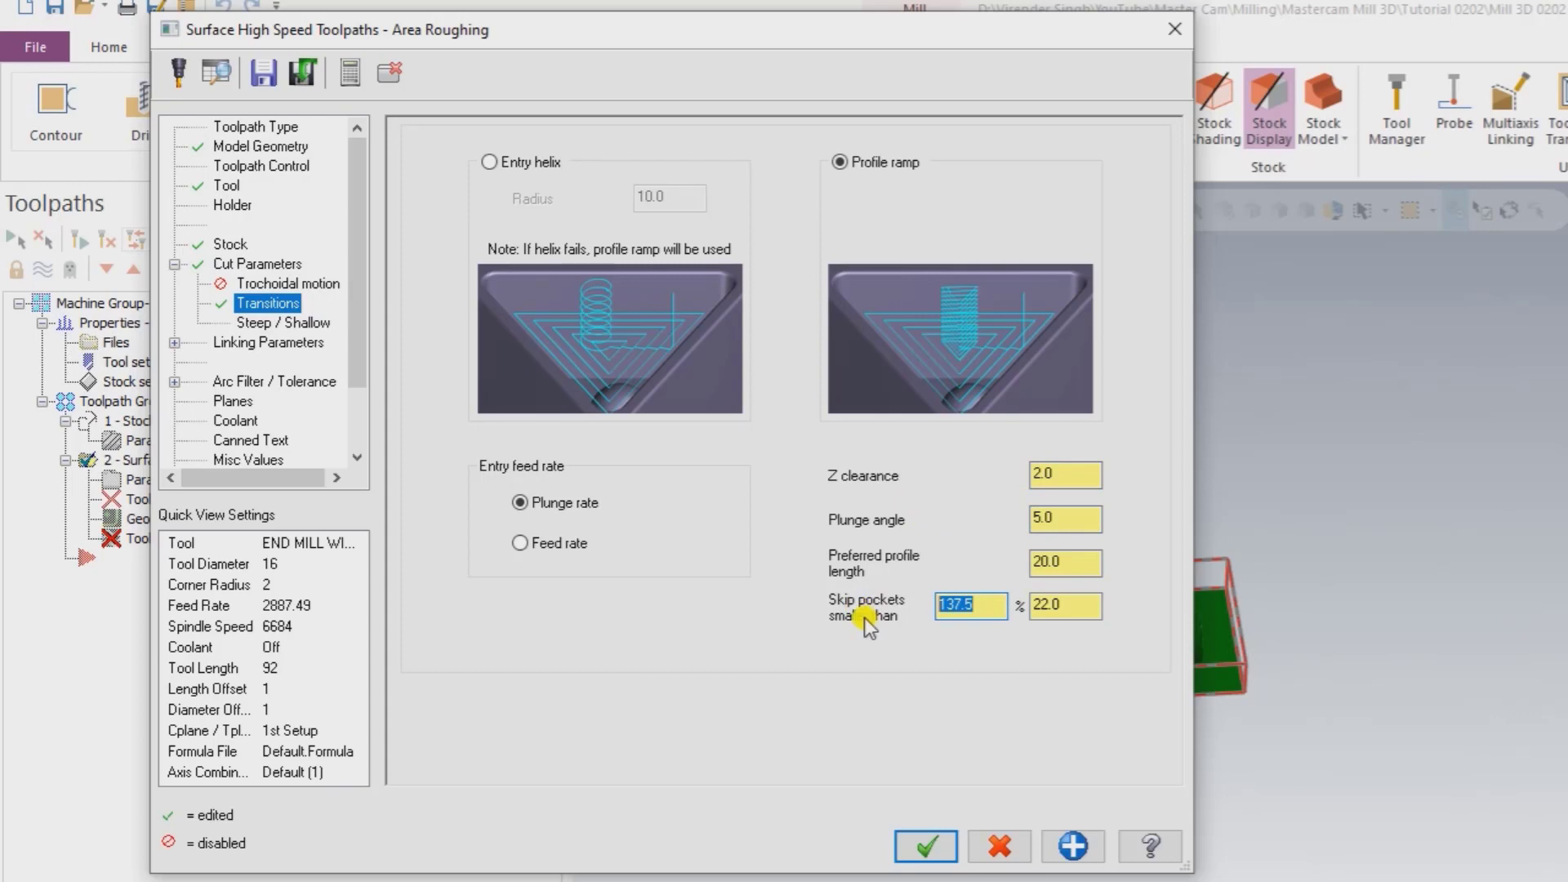
{"action": "type", "text": "200"}
{"action": "key", "text": "Return"}
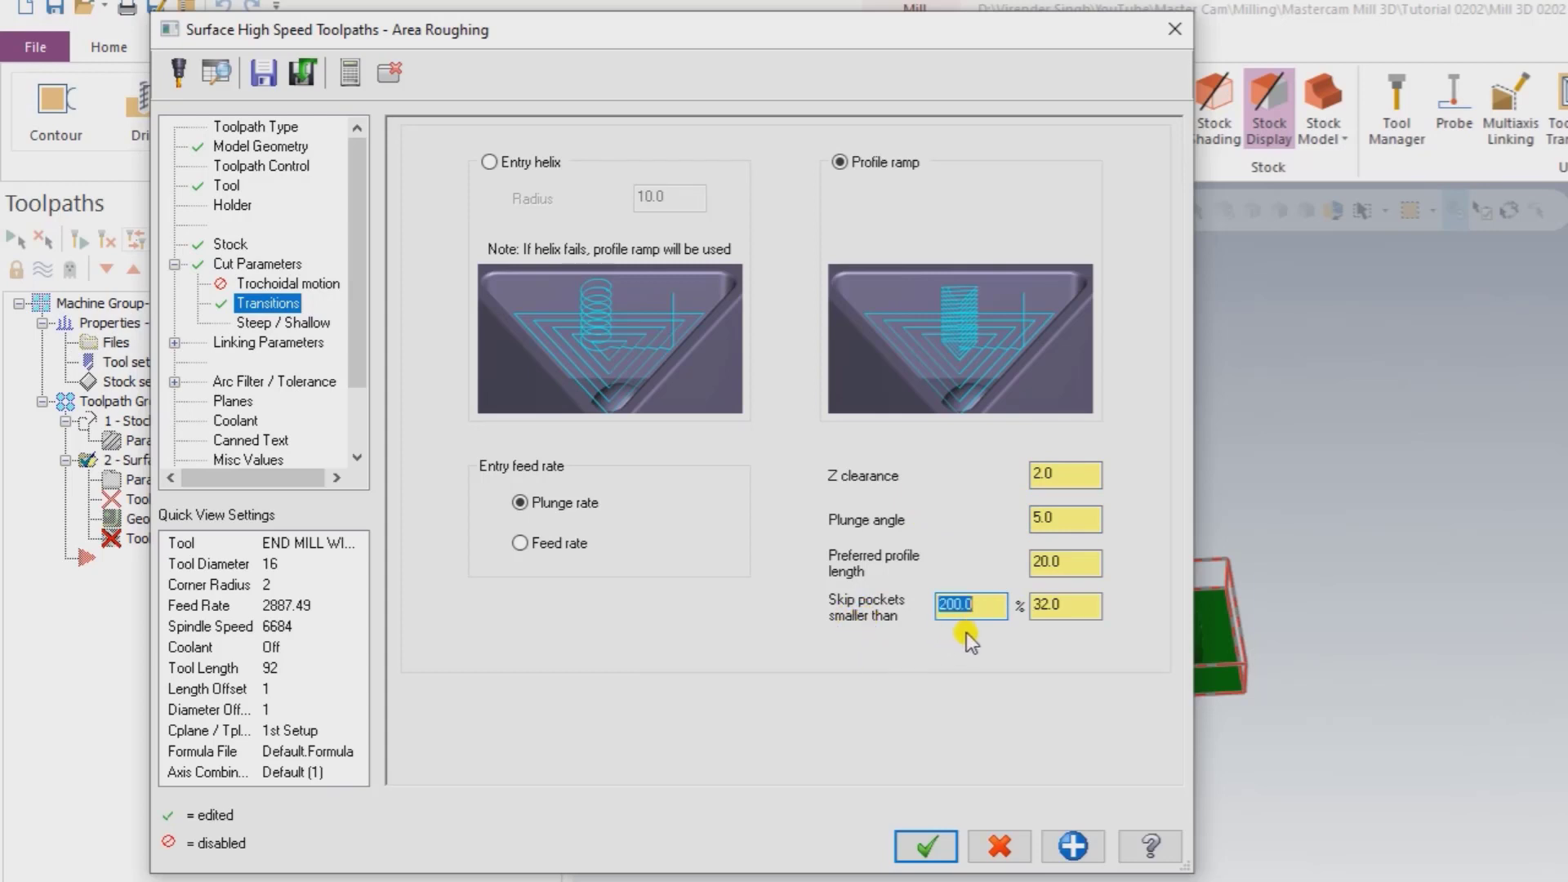
{"action": "left_click", "coordinate": [1060, 606]}
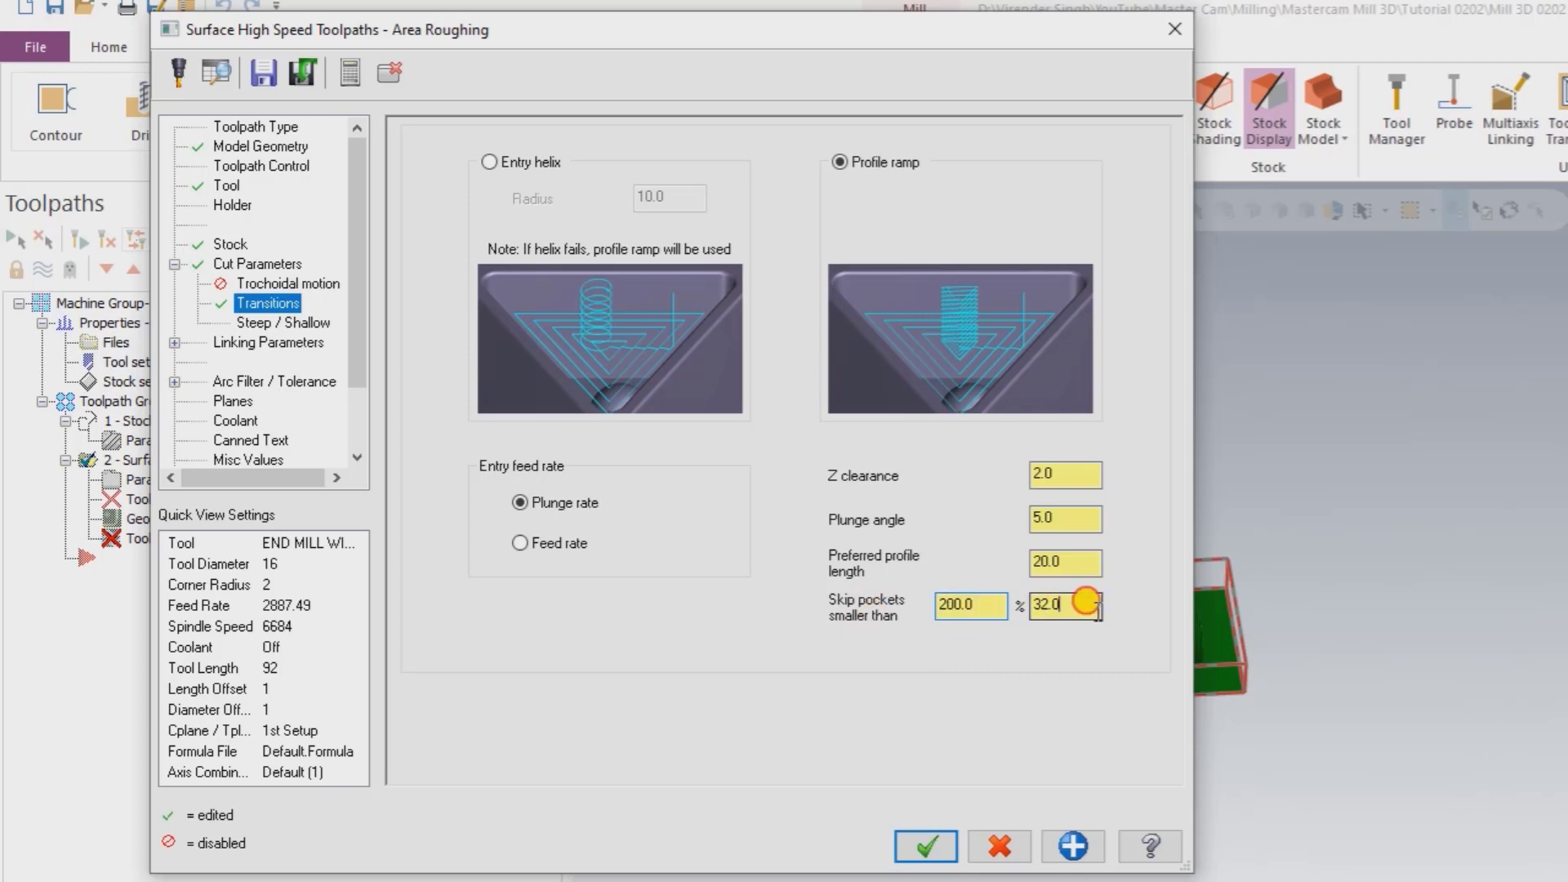
Step: Review the steep/shallow and linking settings, accept the area roughing toolpath, and dismiss the containment boundary warning for this session
{"action": "left_click", "coordinate": [269, 322]}
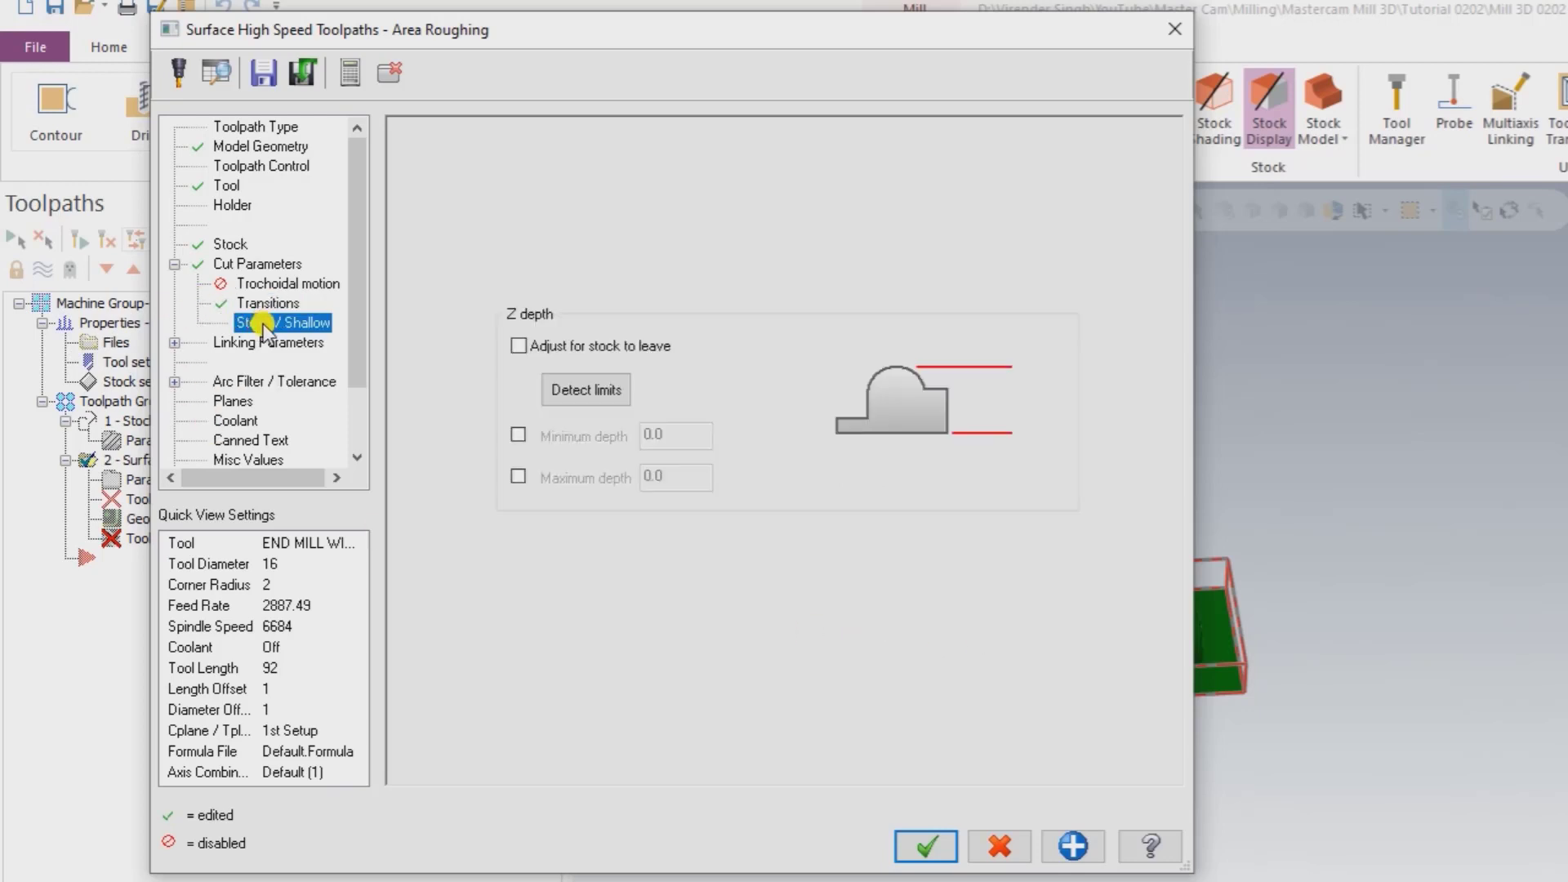
{"action": "left_click", "coordinate": [250, 343]}
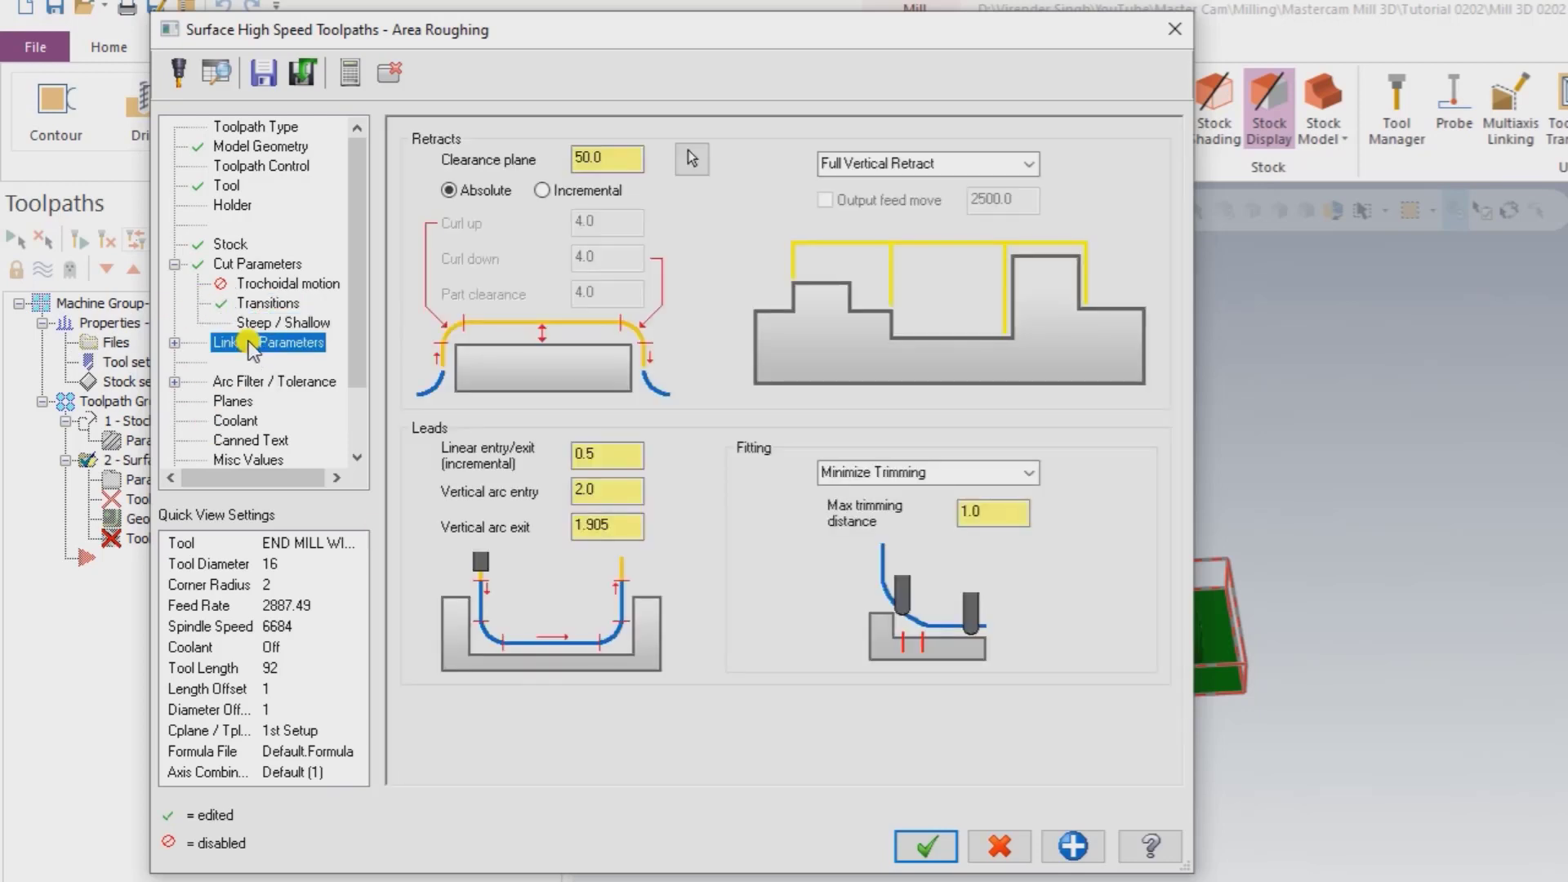
{"action": "left_click", "coordinate": [1025, 169]}
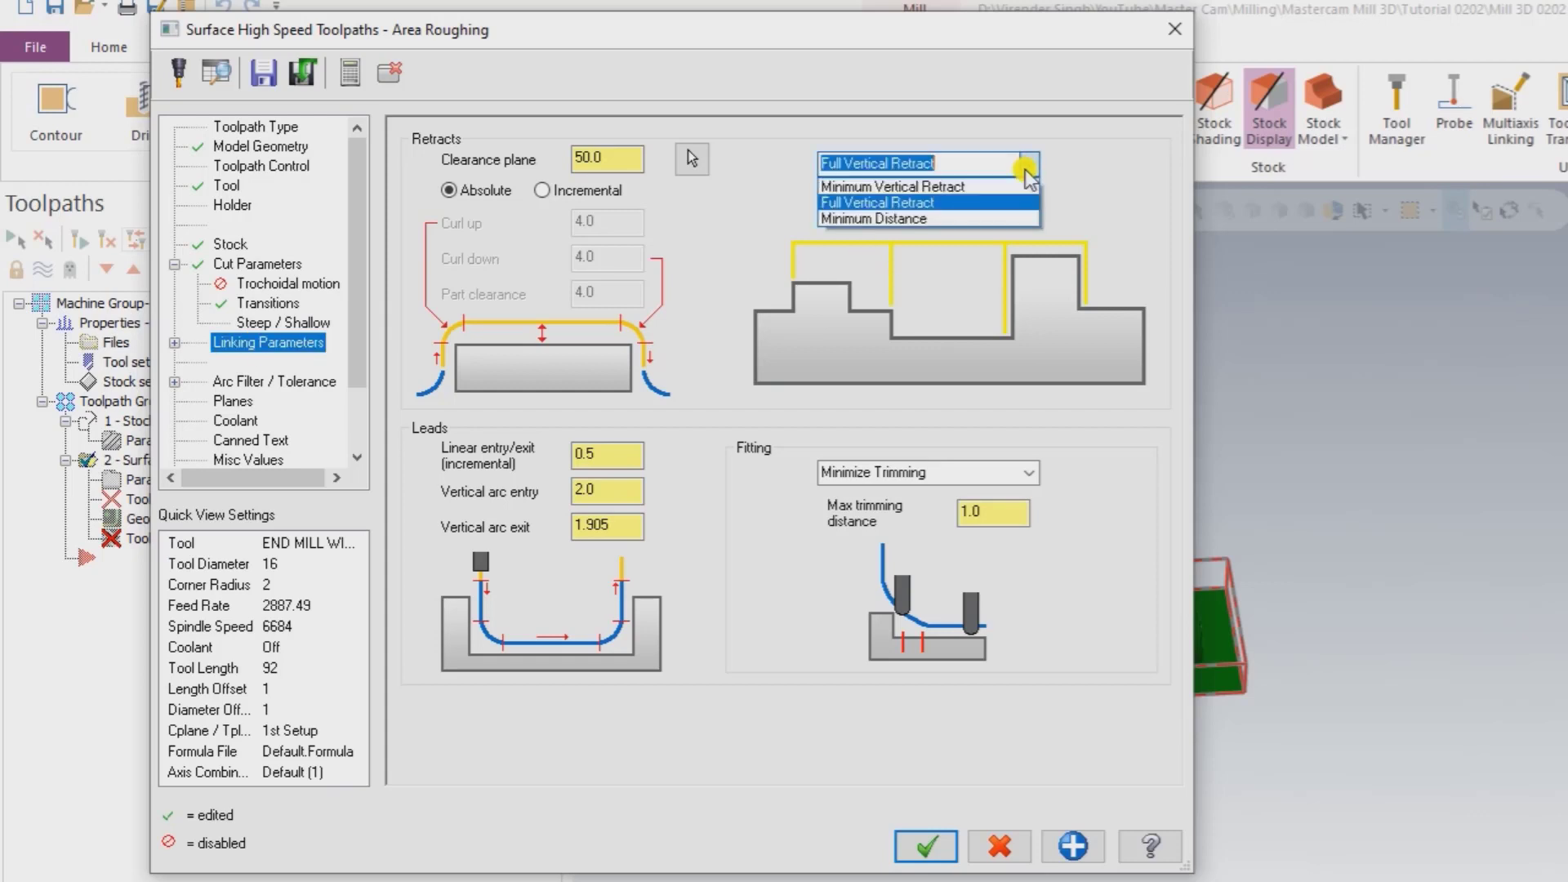
{"action": "left_click", "coordinate": [1025, 169]}
{"action": "left_click", "coordinate": [925, 846]}
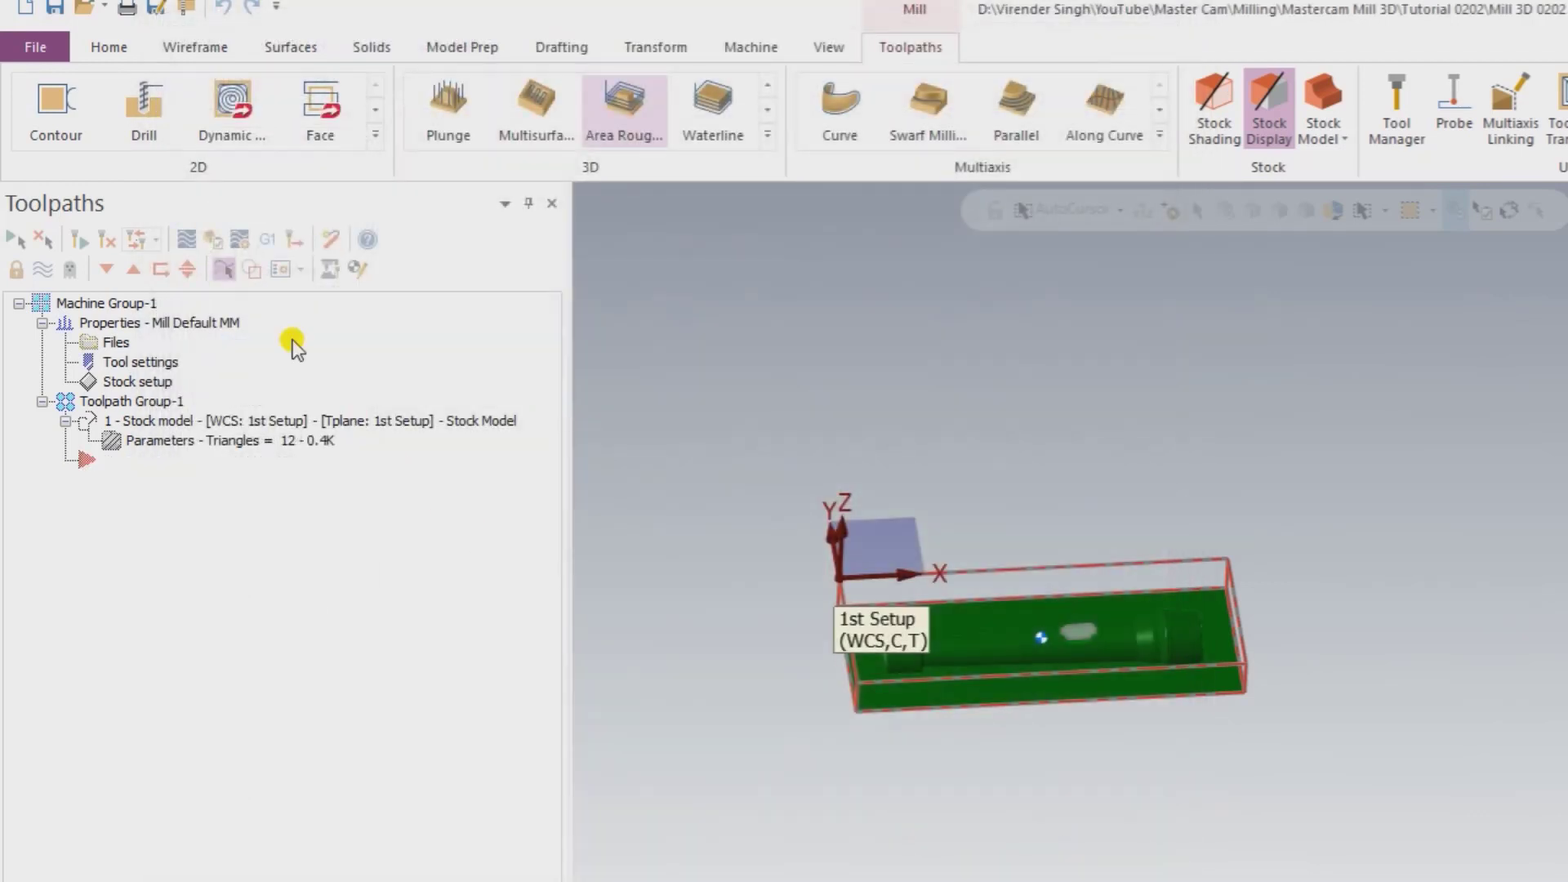
{"action": "left_click", "coordinate": [106, 240]}
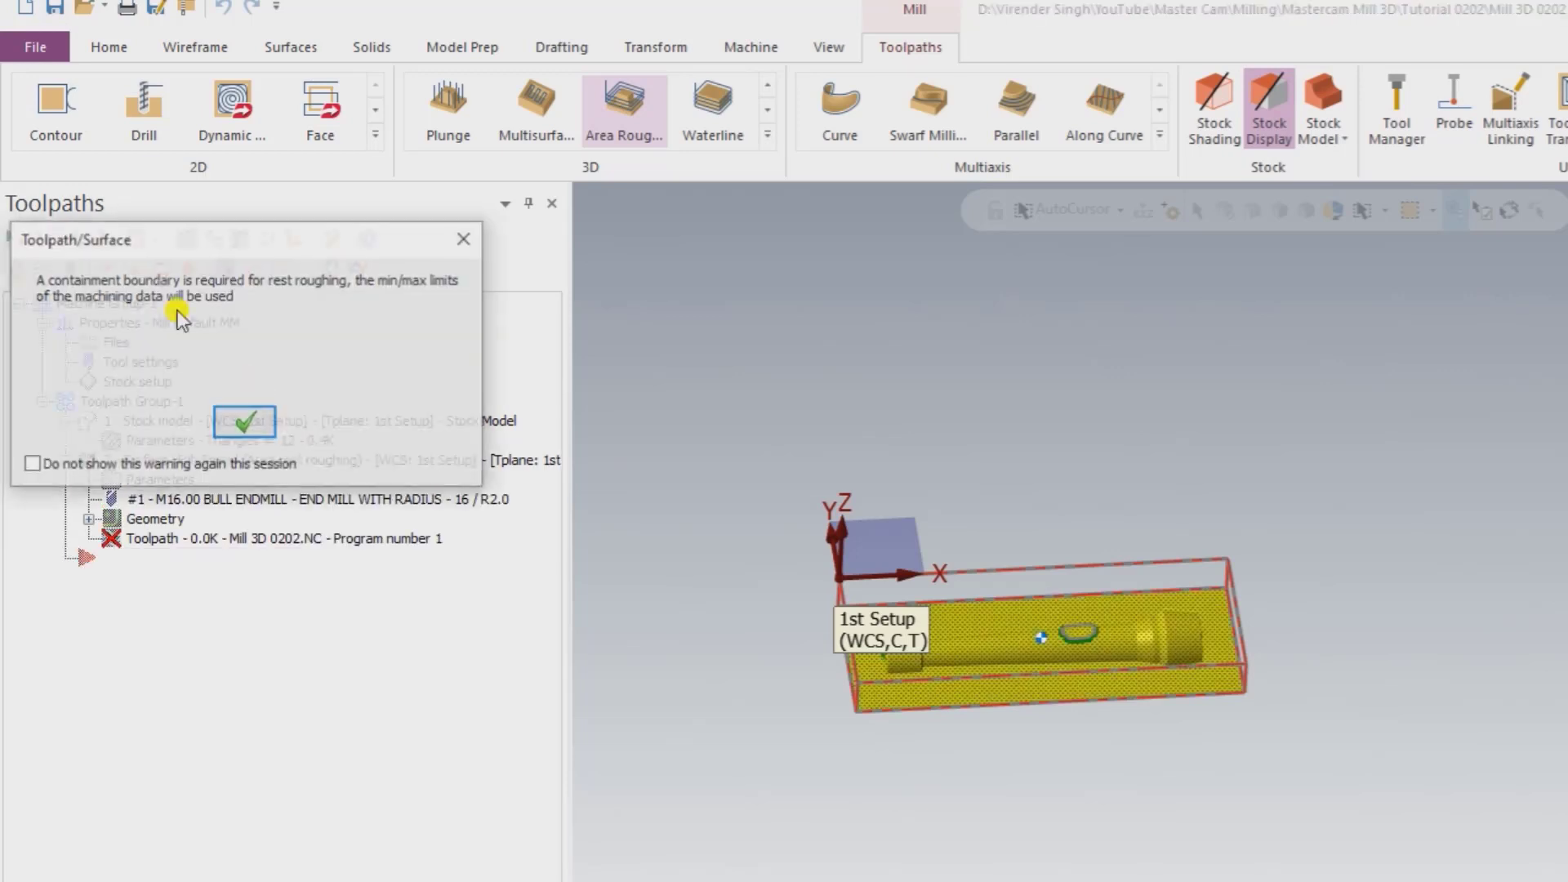
{"action": "left_click", "coordinate": [137, 464]}
{"action": "left_click", "coordinate": [245, 422]}
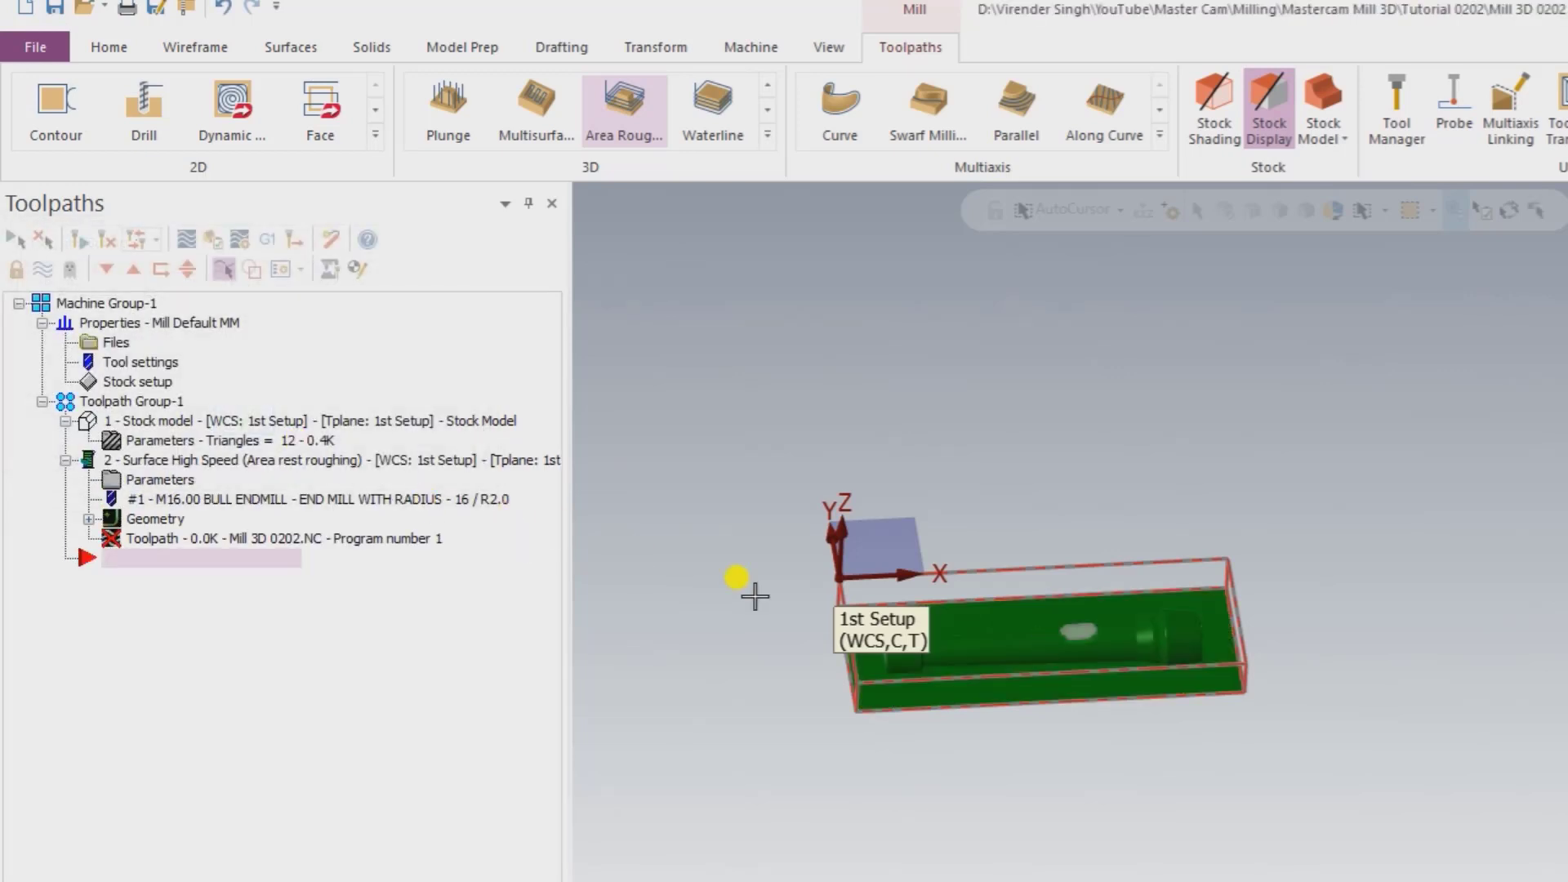
Step: Reopen the area roughing parameters and set the retract method in the linking parameters to Minimum Vertical Retract
{"action": "scroll", "coordinate": [822, 683], "scroll_direction": "up", "scroll_amount": 3}
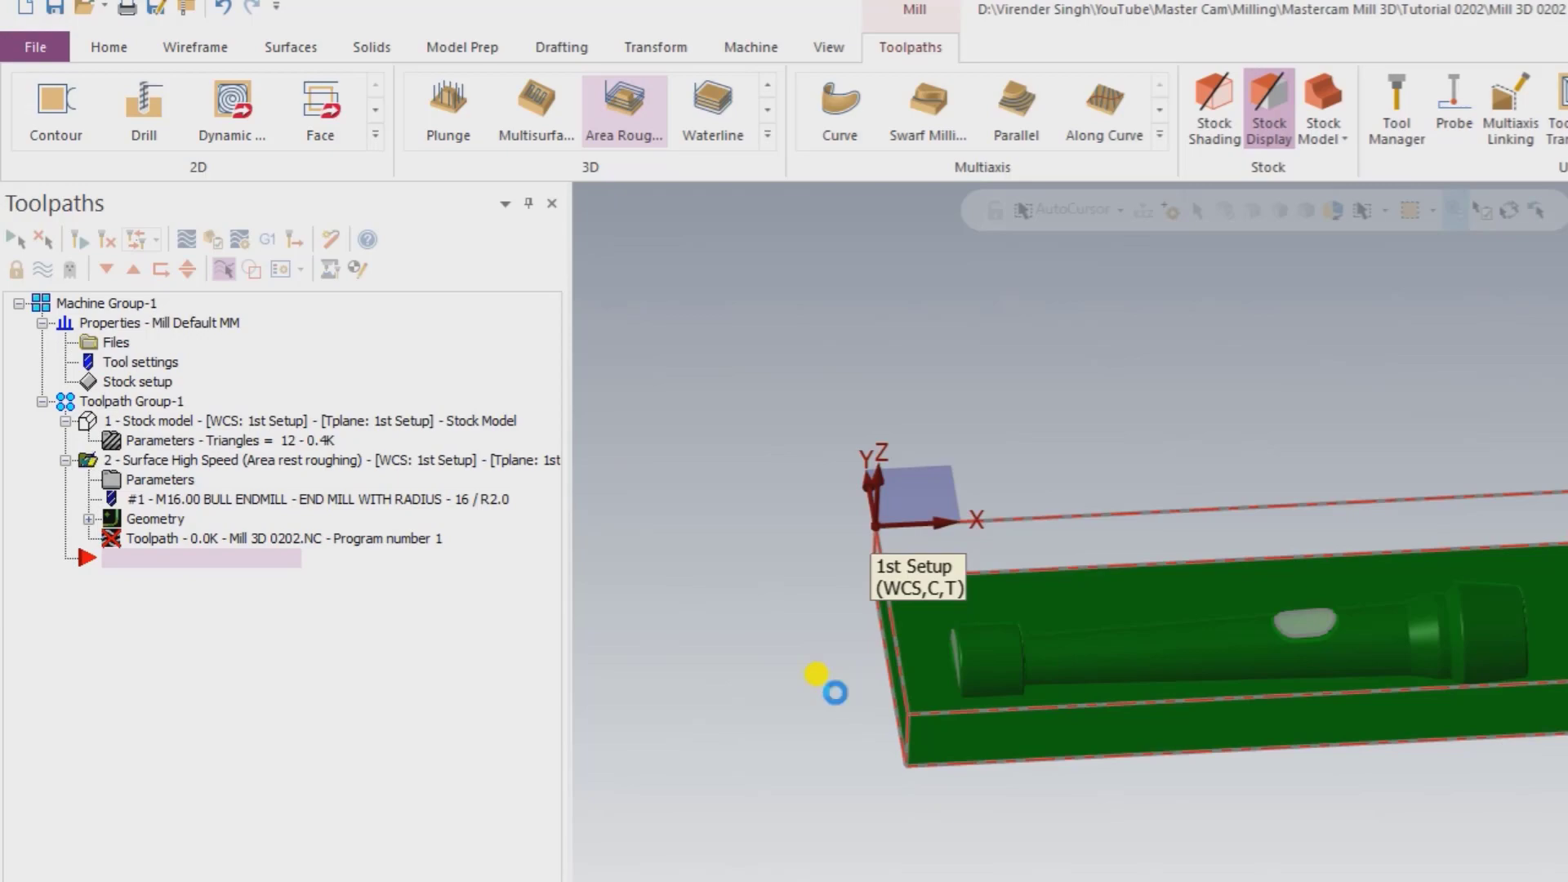
{"action": "middle_click_drag", "start_coordinate": [833, 689], "coordinate": [1086, 667]}
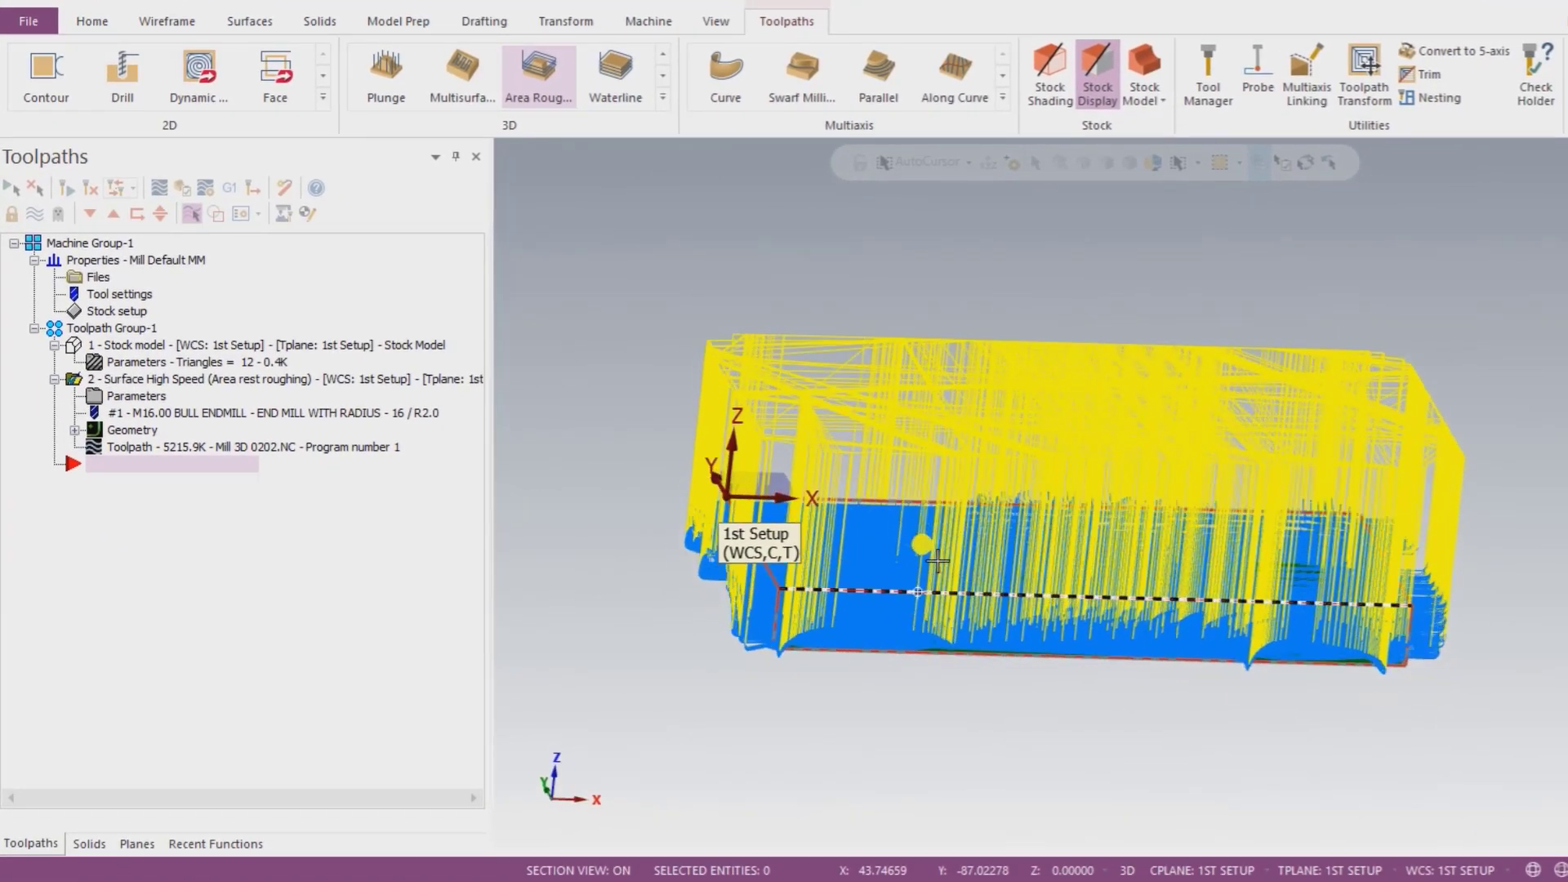
{"action": "middle_click_drag", "start_coordinate": [937, 561], "coordinate": [1021, 535]}
{"action": "left_click", "coordinate": [111, 408]}
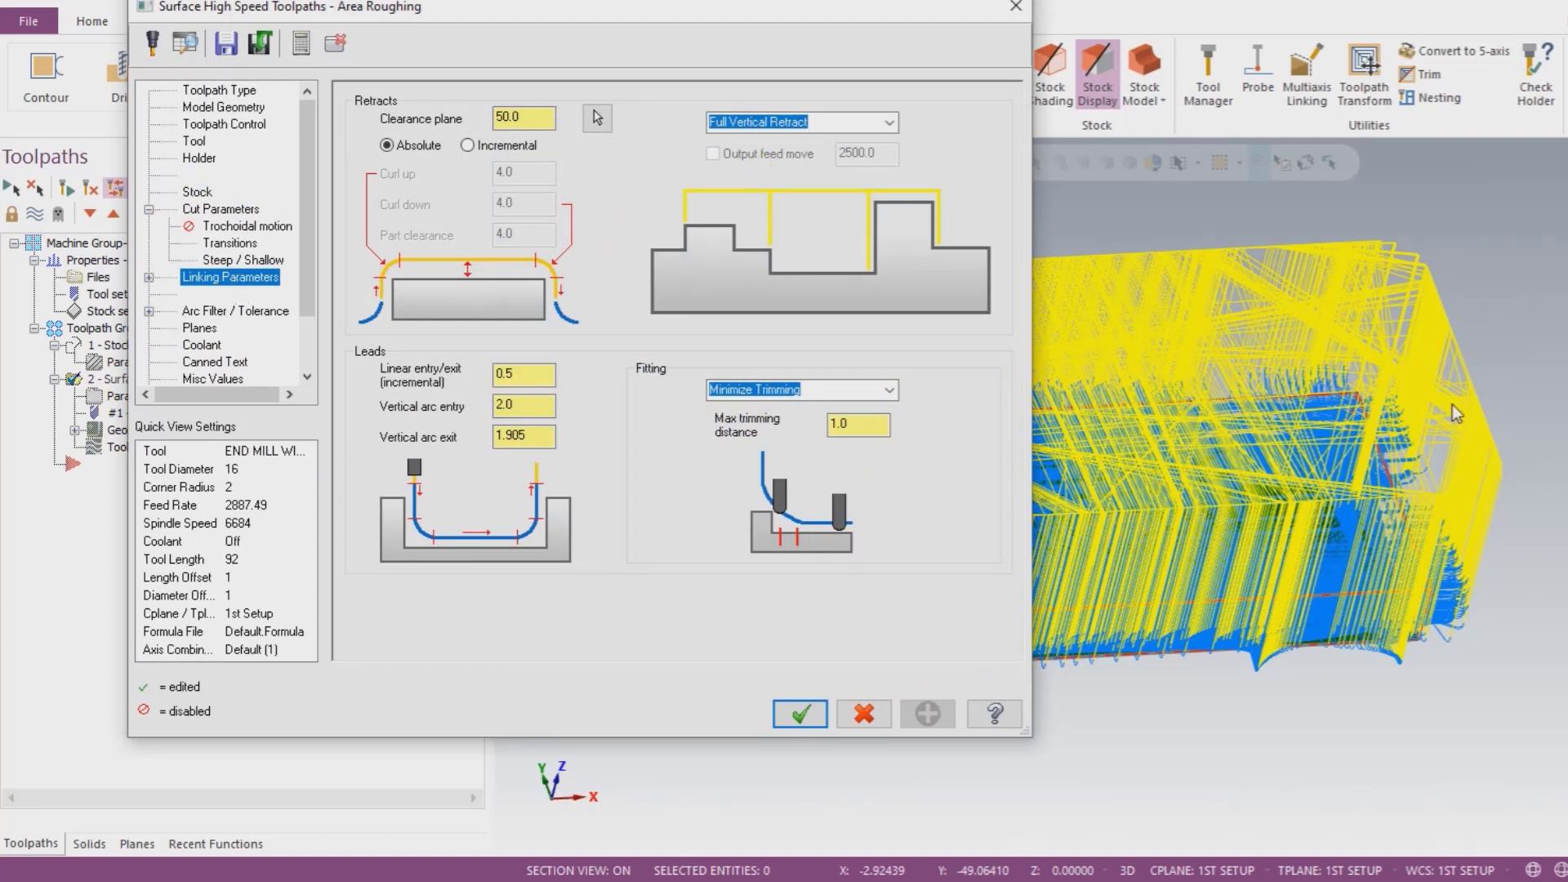
{"action": "left_click", "coordinate": [888, 123]}
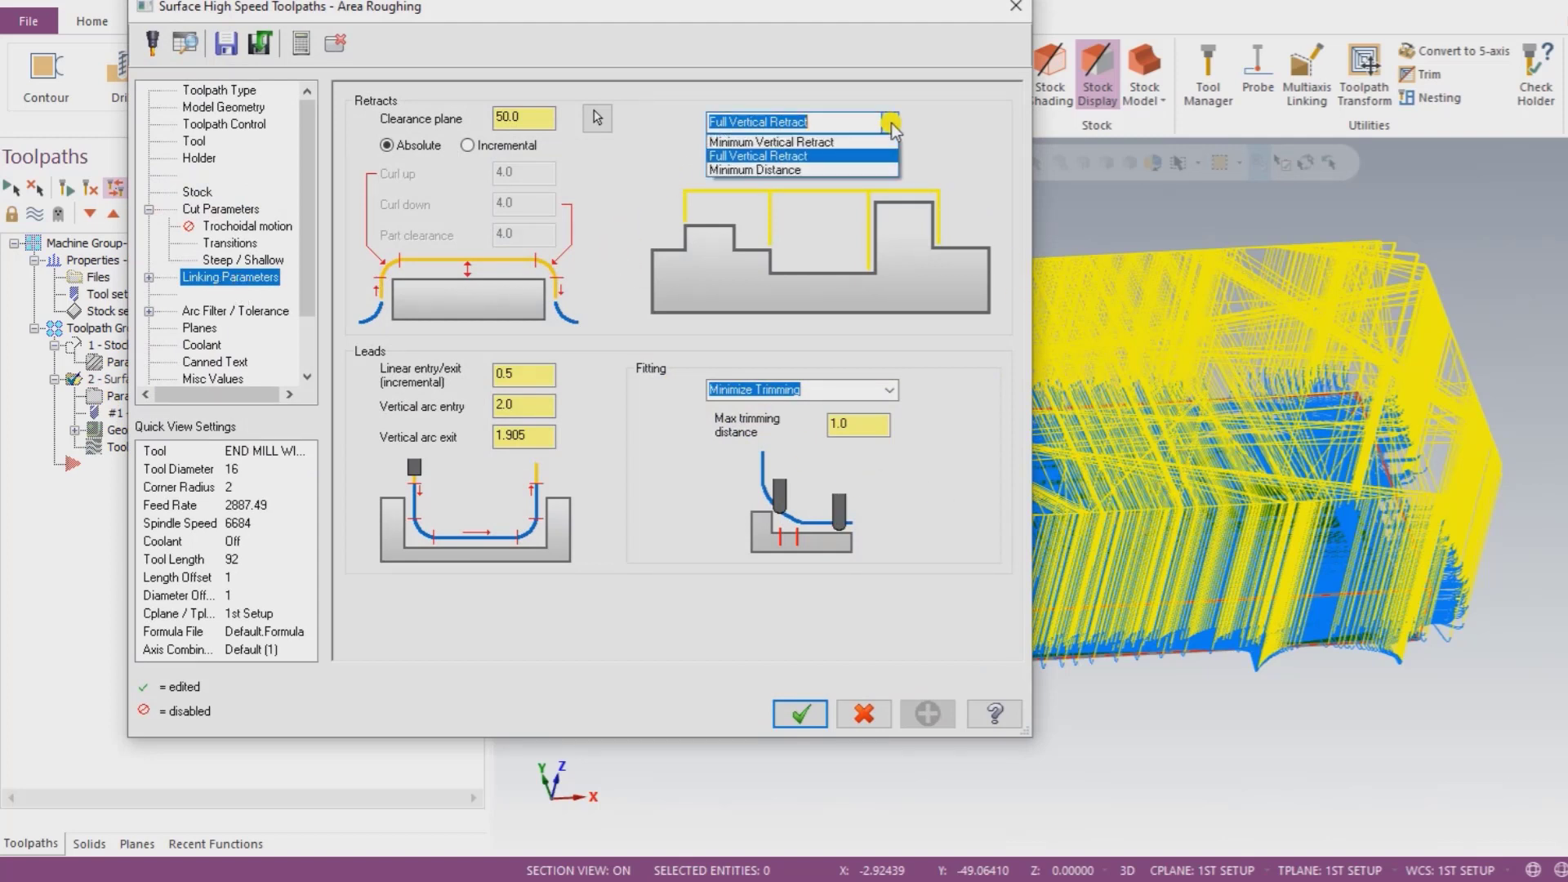
{"action": "left_click", "coordinate": [809, 143]}
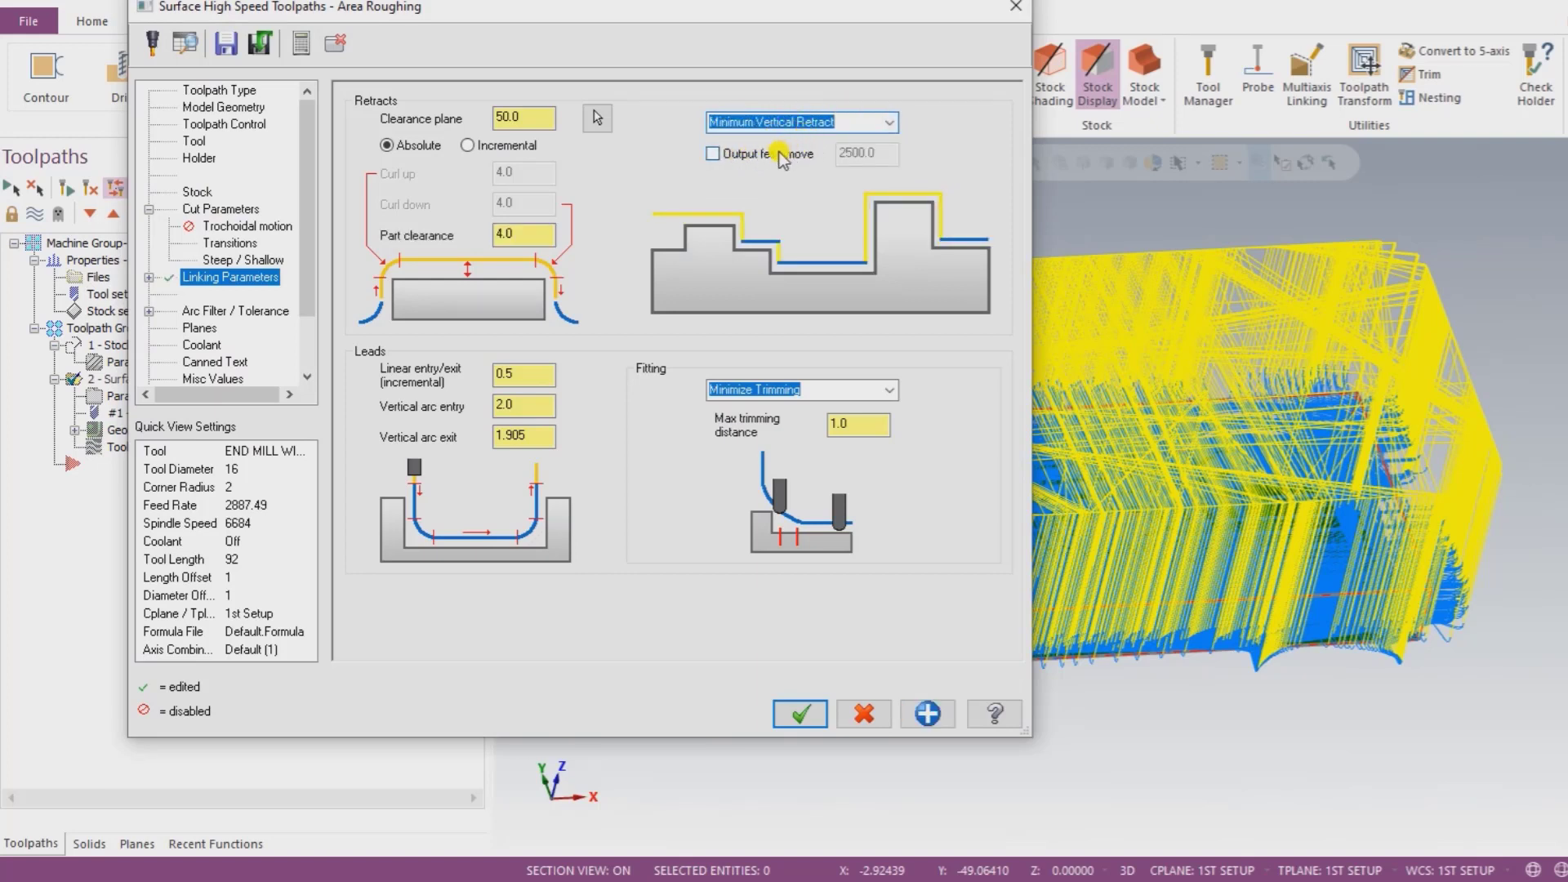
Step: Enable the output feed move for the retracts and set its feed rate to 5000
{"action": "left_click", "coordinate": [713, 154]}
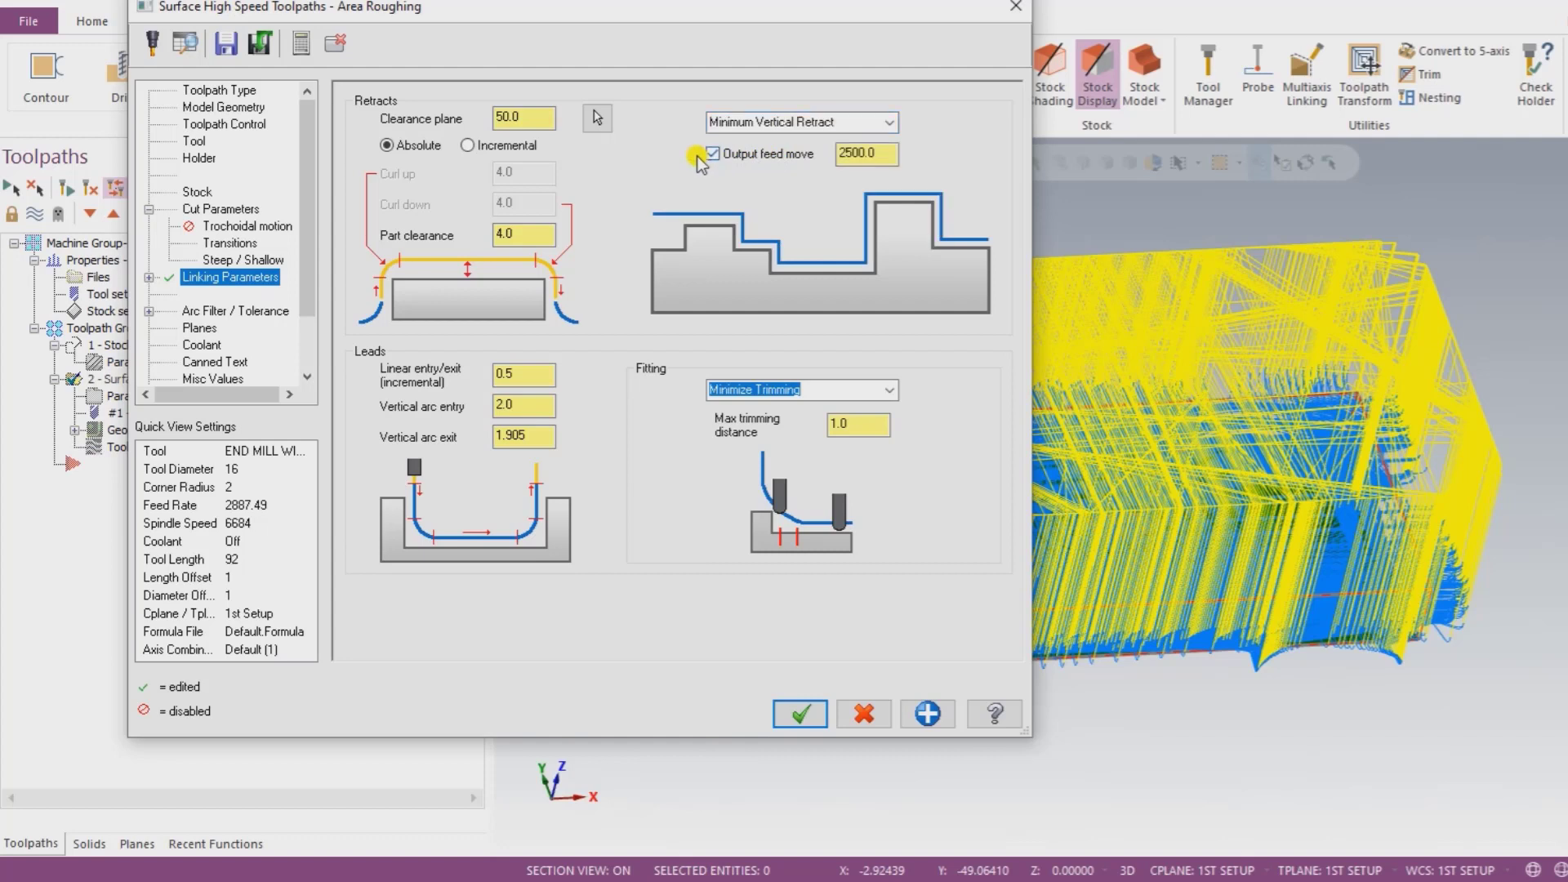
{"action": "double_click", "coordinate": [878, 155]}
{"action": "type", "text": "5000"}
{"action": "key", "text": "Return"}
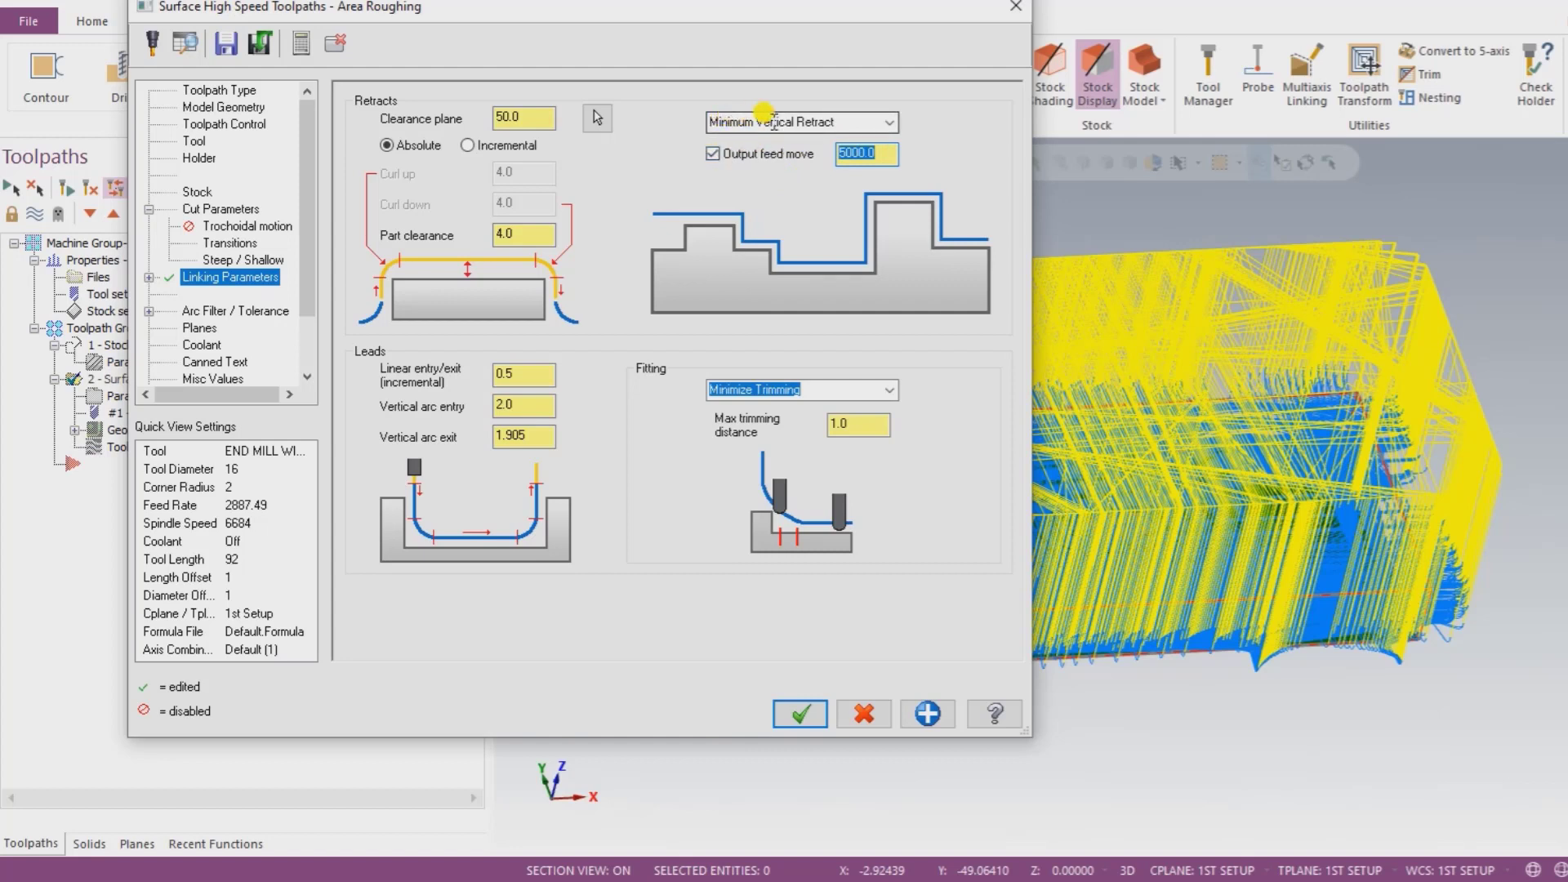
{"action": "left_click", "coordinate": [718, 159]}
{"action": "left_click_drag", "start_coordinate": [882, 145], "coordinate": [816, 157]}
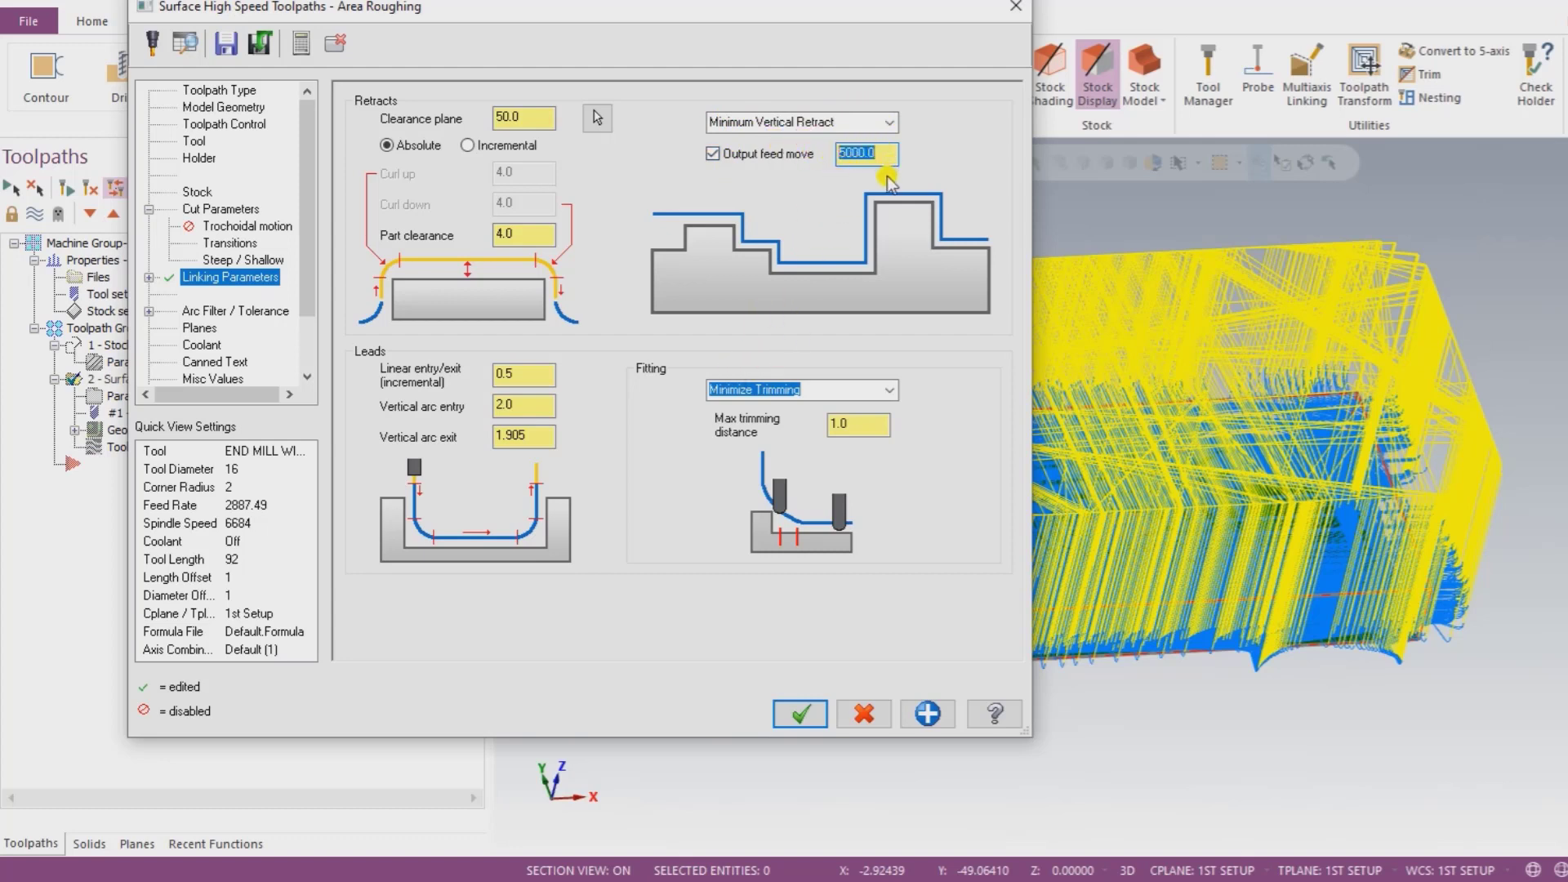
Step: Accept the changed parameters, regenerate the area roughing operation, and inspect its retract moves around the stock
{"action": "left_click", "coordinate": [801, 714]}
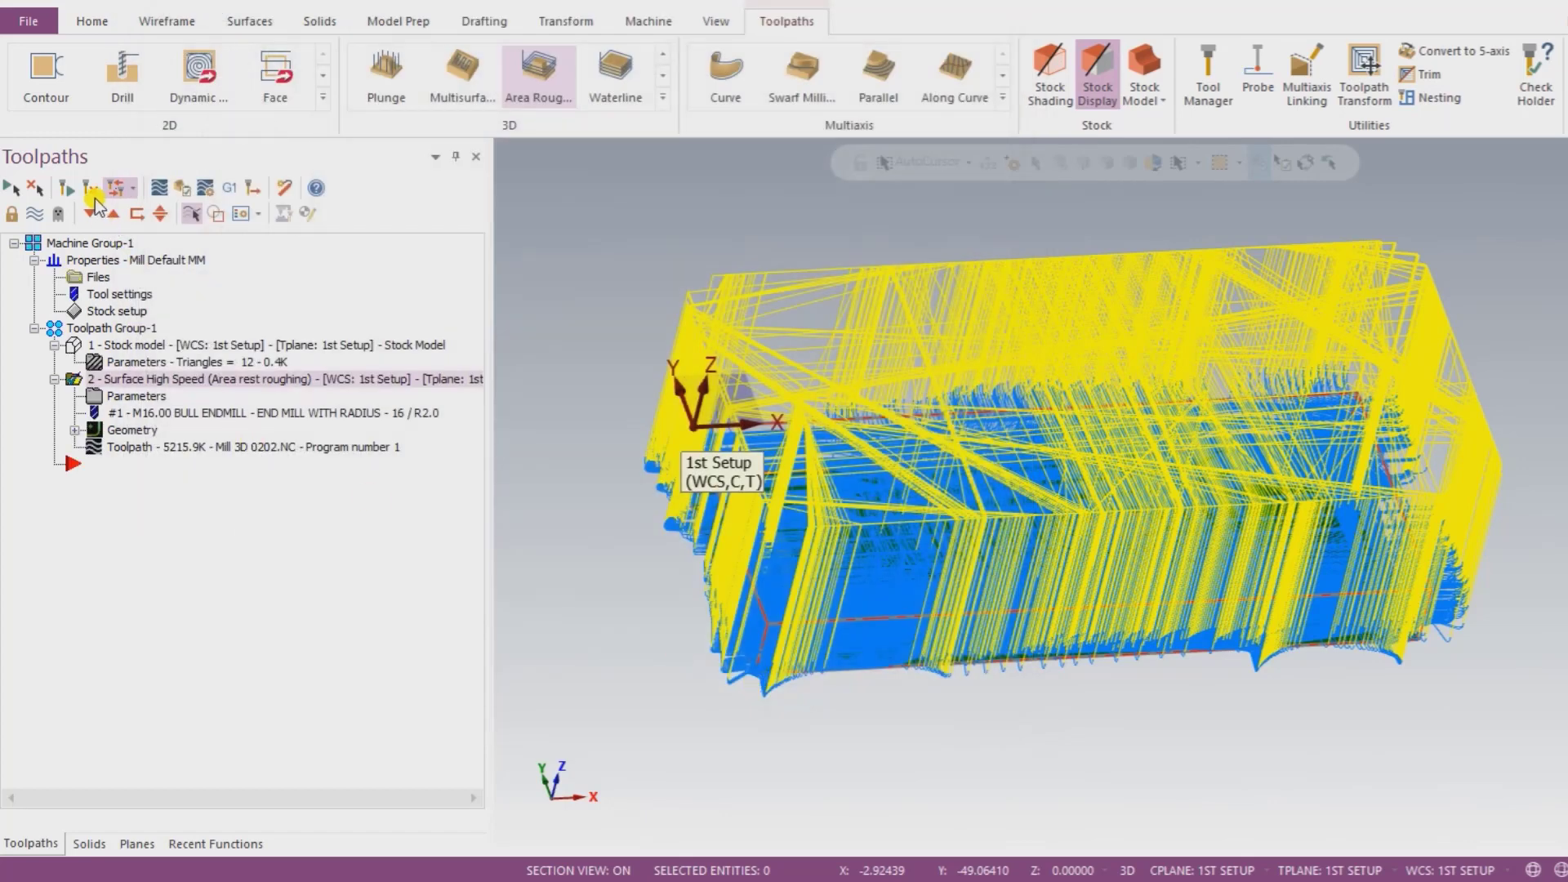
{"action": "left_click", "coordinate": [71, 188]}
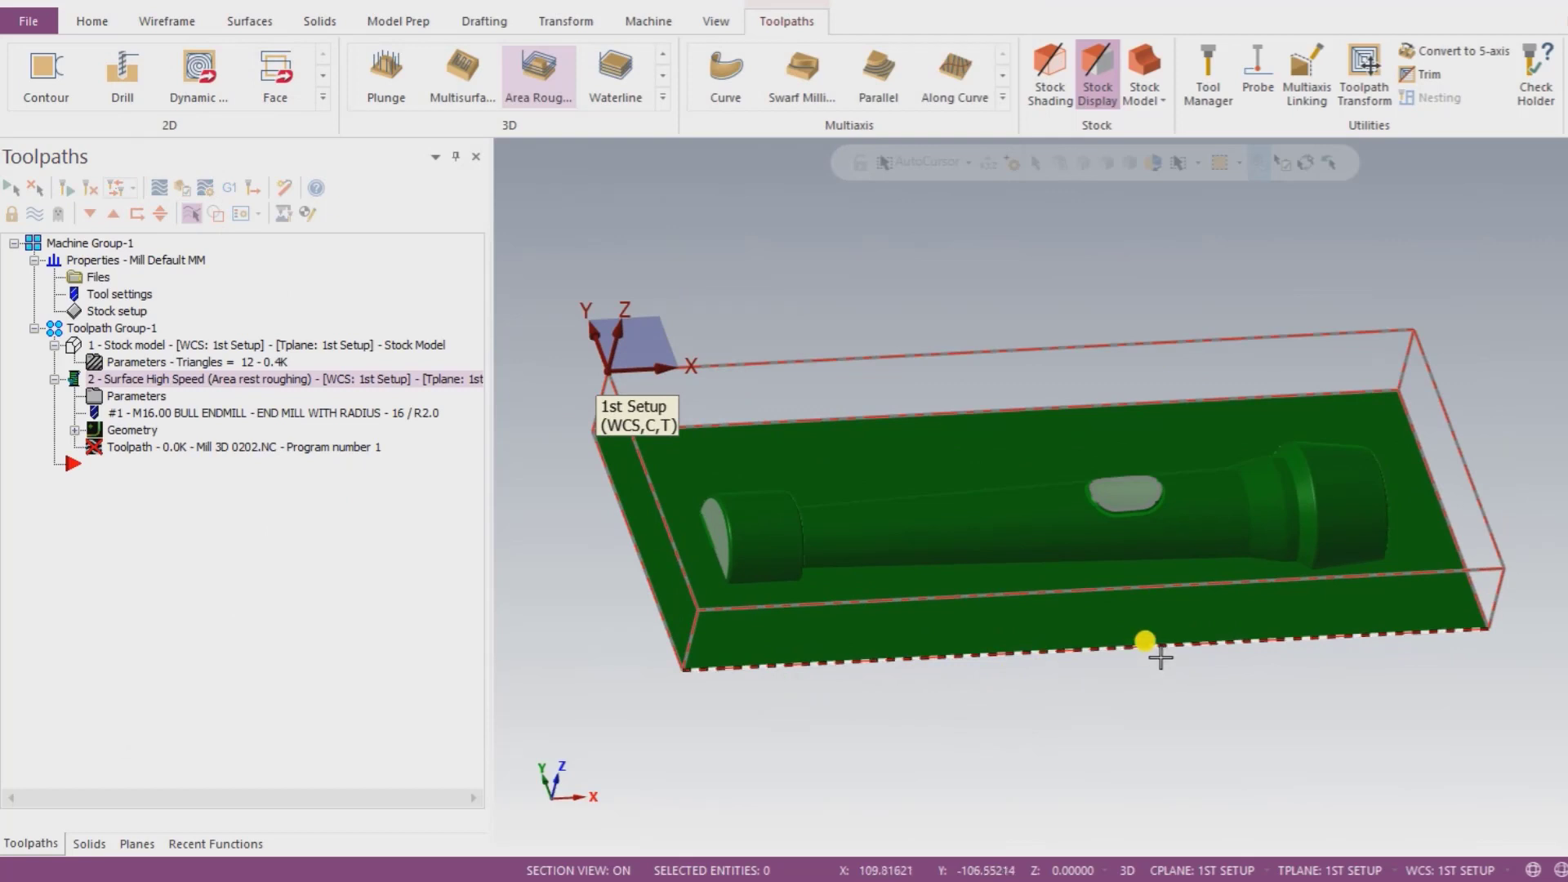
{"action": "middle_click_drag", "start_coordinate": [1159, 655], "coordinate": [1116, 607]}
{"action": "middle_click_drag", "start_coordinate": [1088, 574], "coordinate": [1111, 545]}
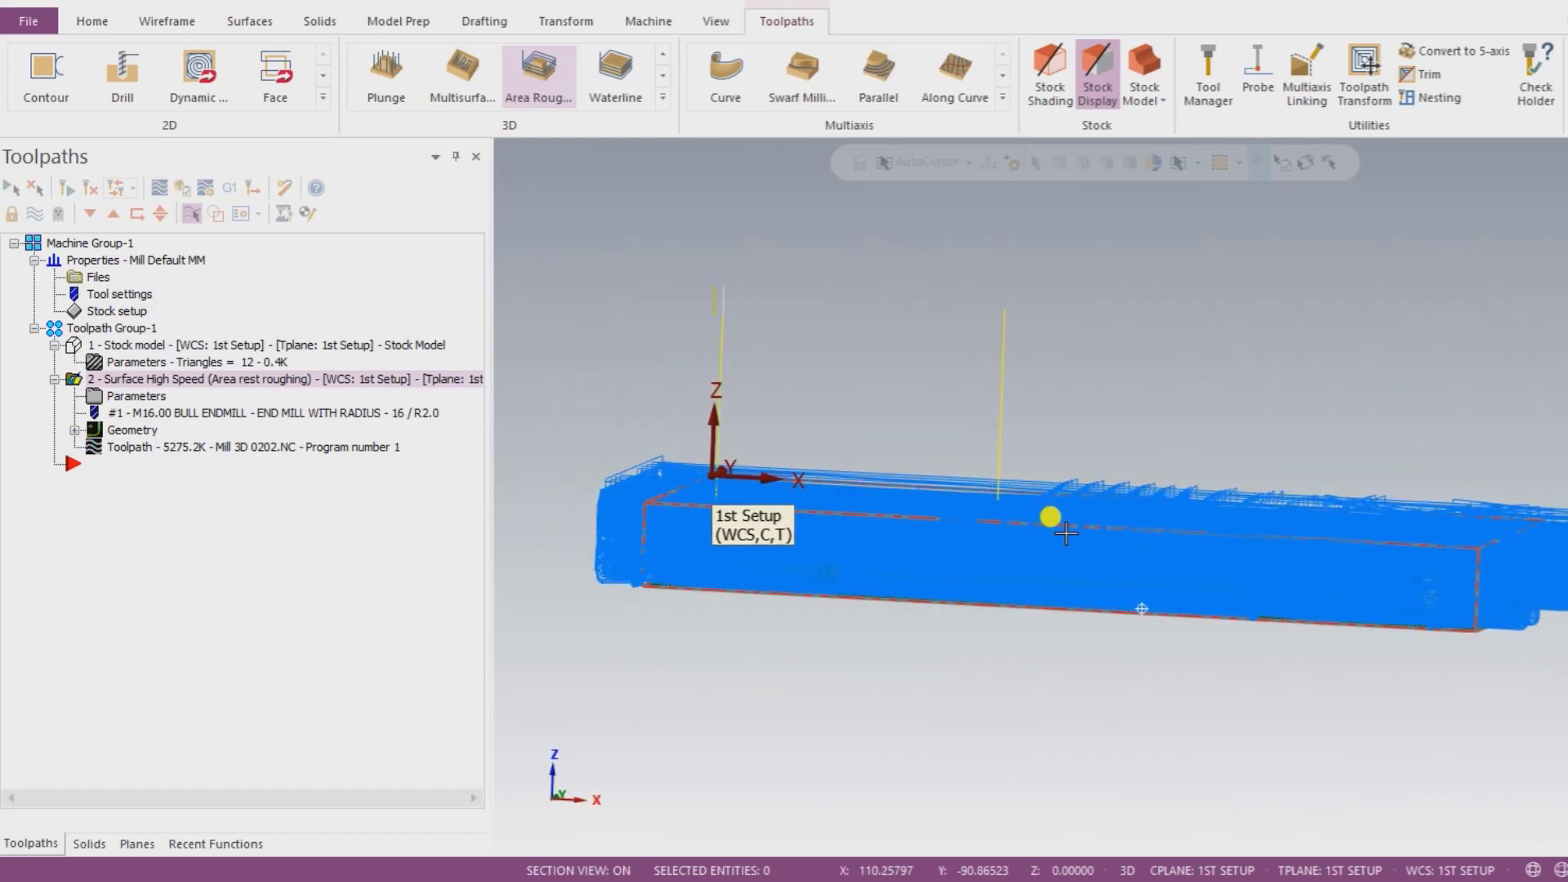
{"action": "middle_click_drag", "start_coordinate": [1116, 557], "coordinate": [1135, 622]}
{"action": "middle_click_drag", "start_coordinate": [1052, 497], "coordinate": [901, 483]}
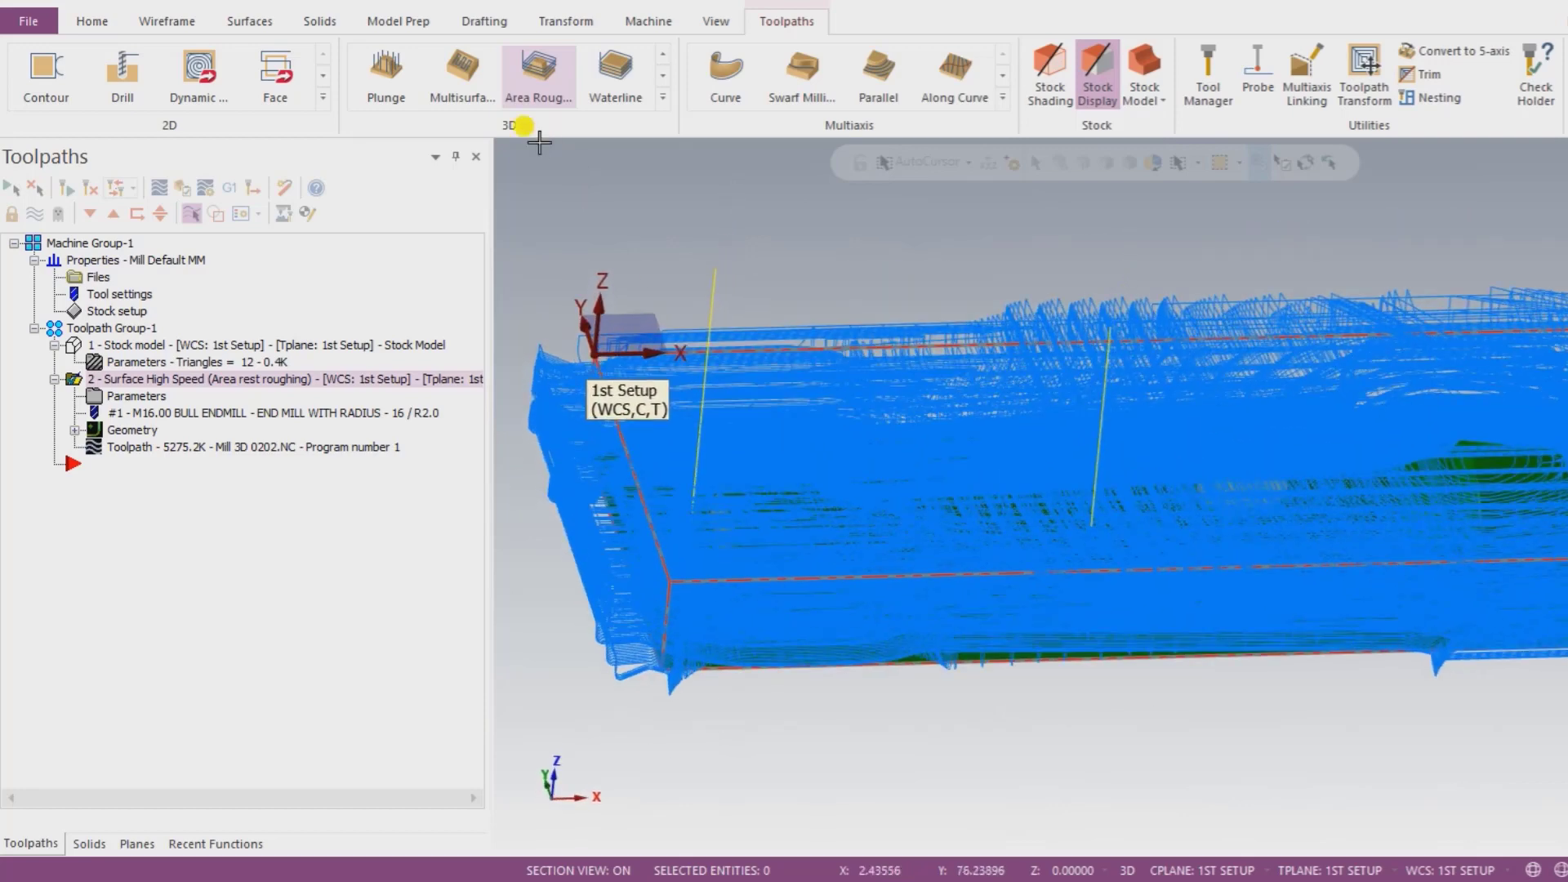
{"action": "middle_click_drag", "start_coordinate": [721, 304], "coordinate": [847, 413]}
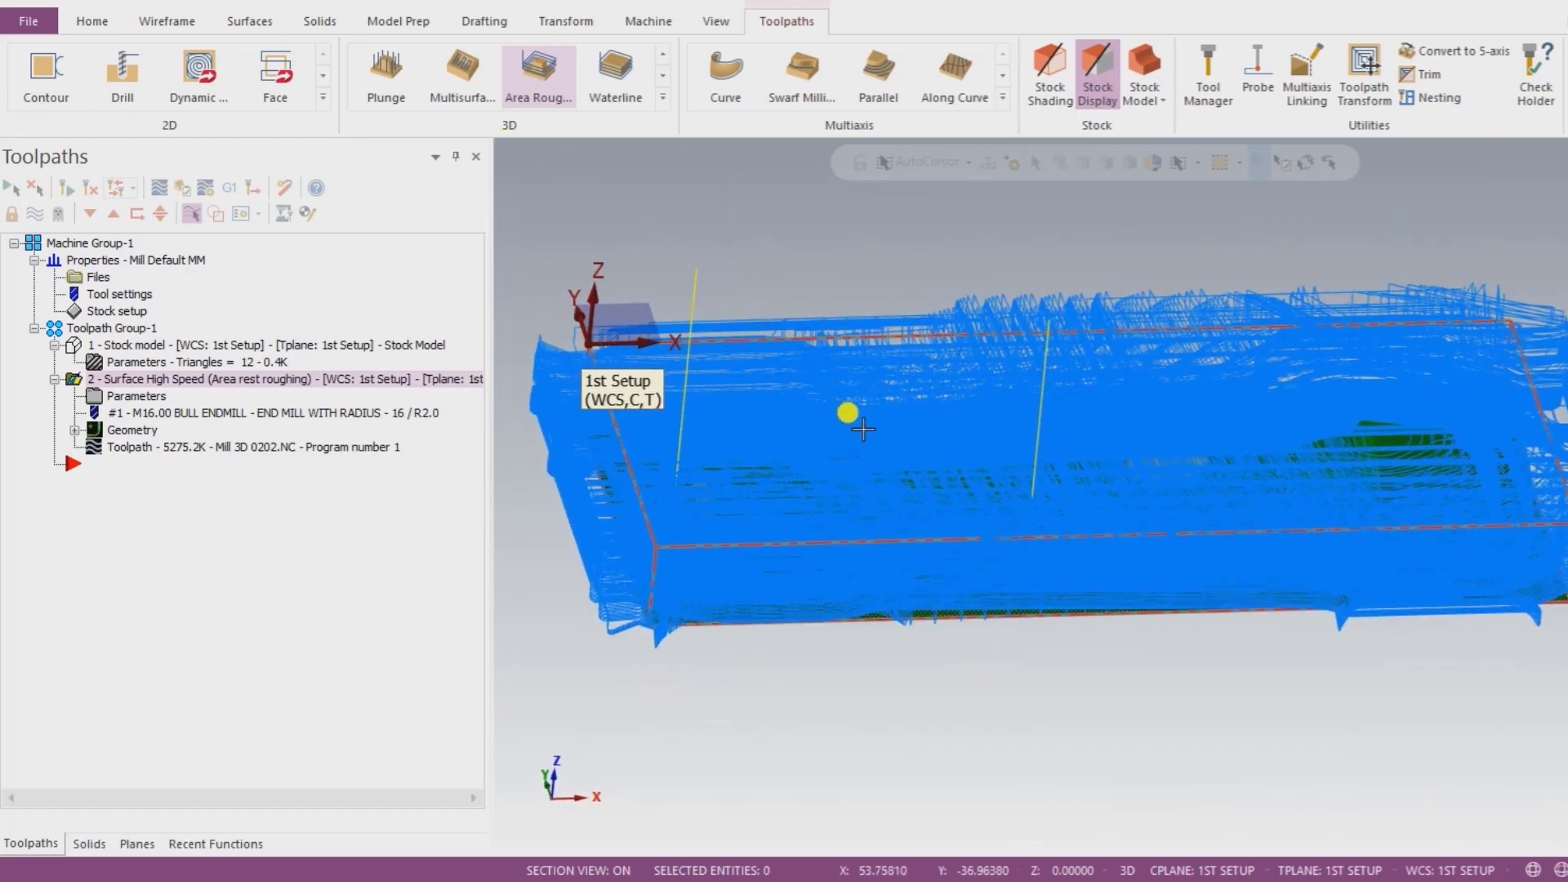
Step: Backplot the area roughing operation at a faster playback speed to watch the tool motion, and close the backplot
{"action": "left_click", "coordinate": [174, 190]}
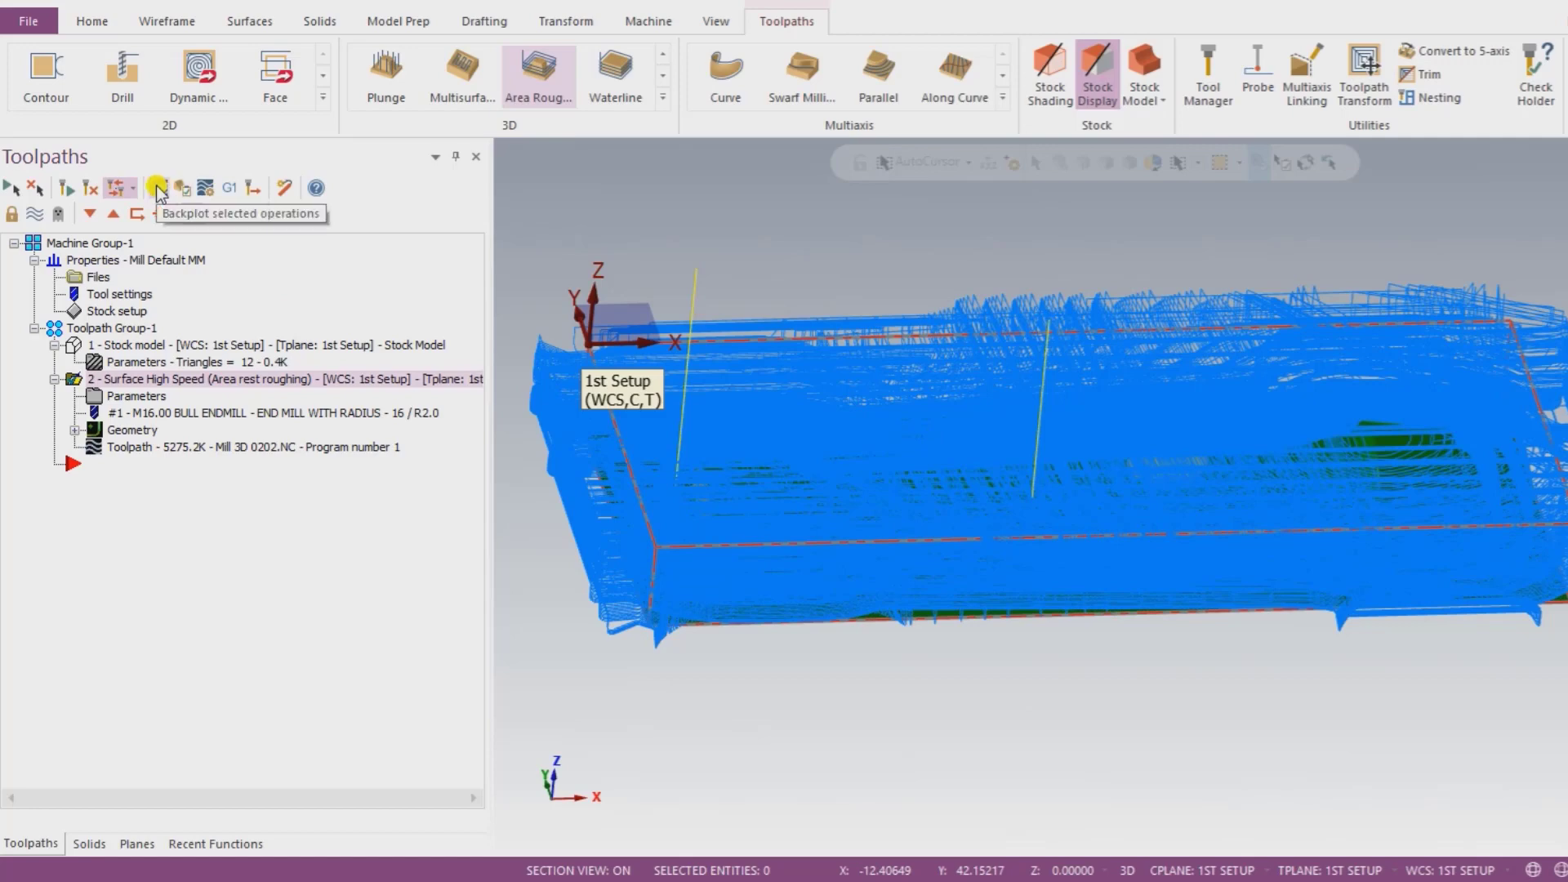
{"action": "left_click", "coordinate": [506, 155]}
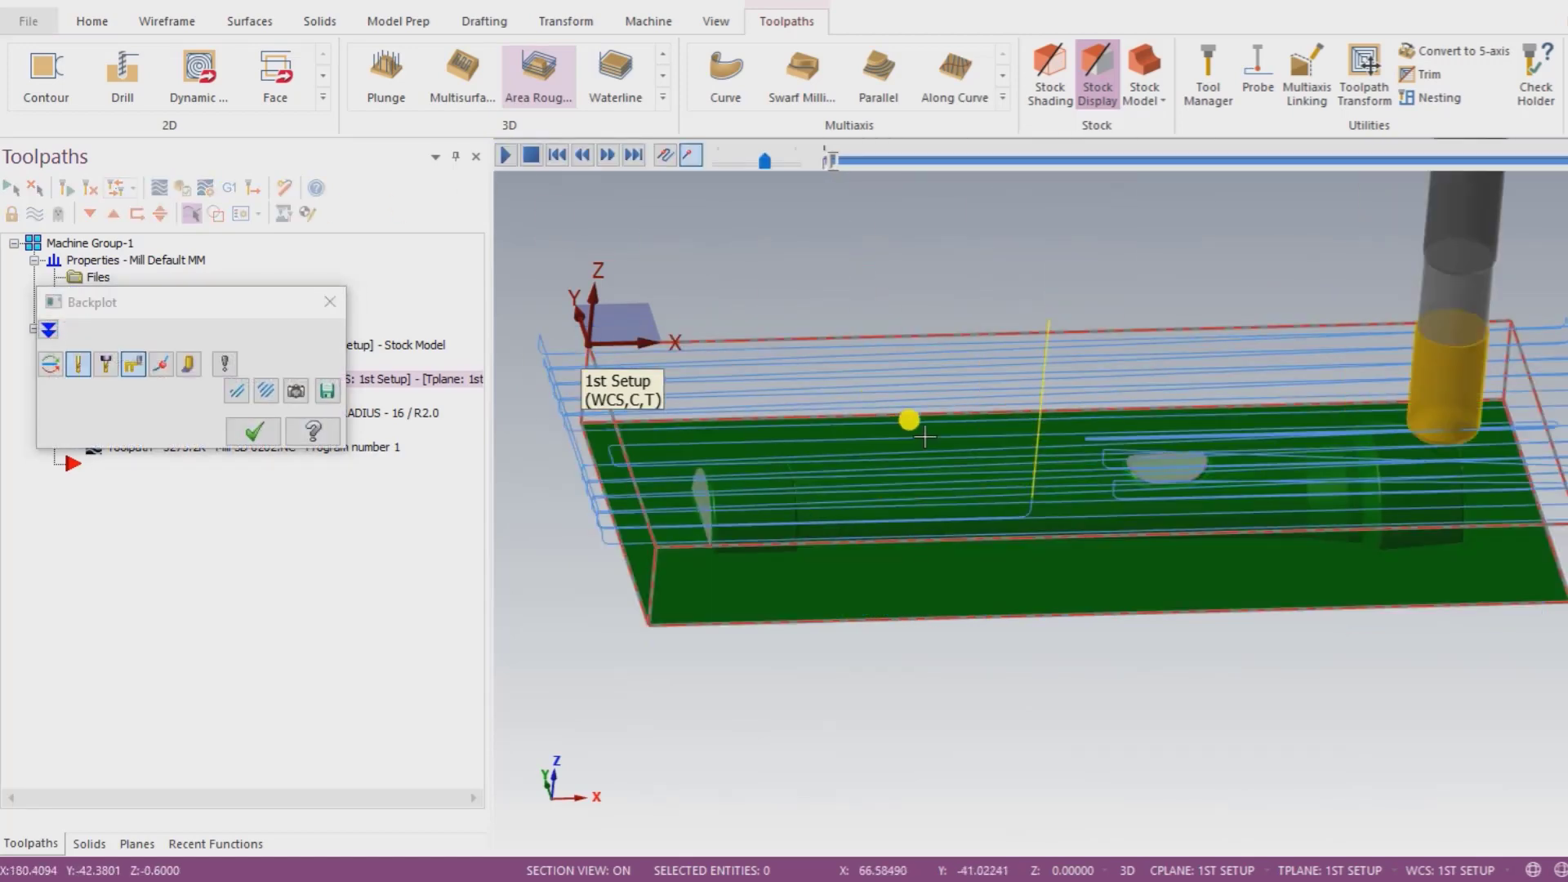
{"action": "middle_click_drag", "start_coordinate": [910, 420], "coordinate": [560, 441]}
{"action": "left_click", "coordinate": [769, 161]}
{"action": "left_click_drag", "start_coordinate": [771, 161], "coordinate": [796, 162]}
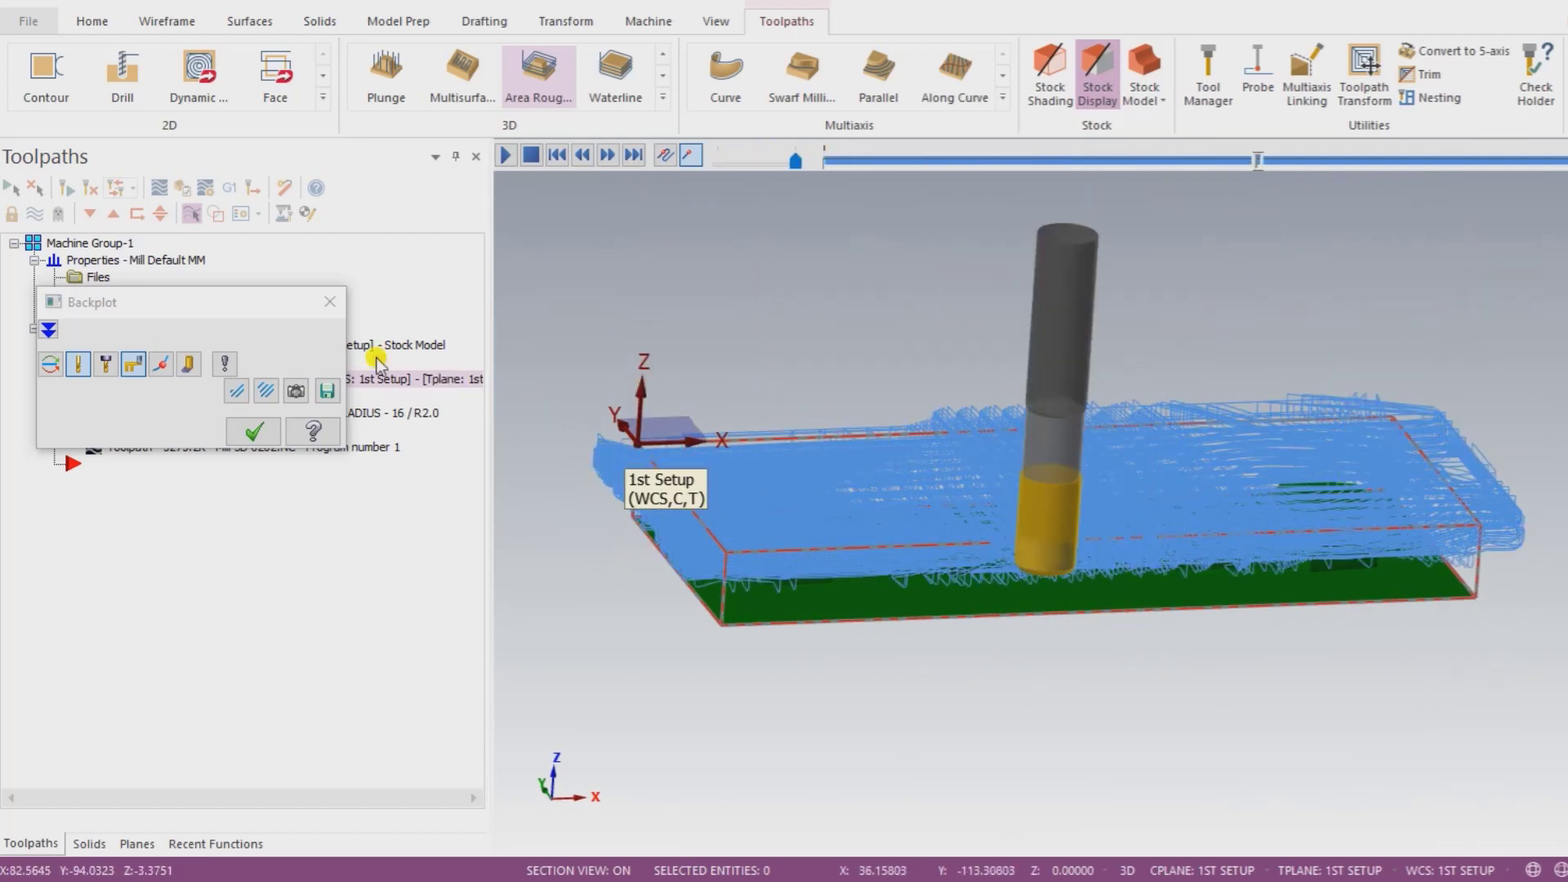
{"action": "left_click", "coordinate": [330, 302]}
Step: Toggle the display of the stock model operation to expose the torch model
{"action": "scroll", "coordinate": [992, 653], "scroll_direction": "down", "scroll_amount": 2}
{"action": "mouse_move", "coordinate": [987, 656]}
{"action": "middle_mouse_down"}
{"action": "mouse_move", "coordinate": [990, 685]}
{"action": "mouse_move", "coordinate": [983, 675]}
{"action": "middle_mouse_up"}
{"action": "scroll", "coordinate": [980, 672], "scroll_direction": "up", "scroll_amount": 2}
{"action": "scroll", "coordinate": [977, 671], "scroll_direction": "up", "scroll_amount": 2}
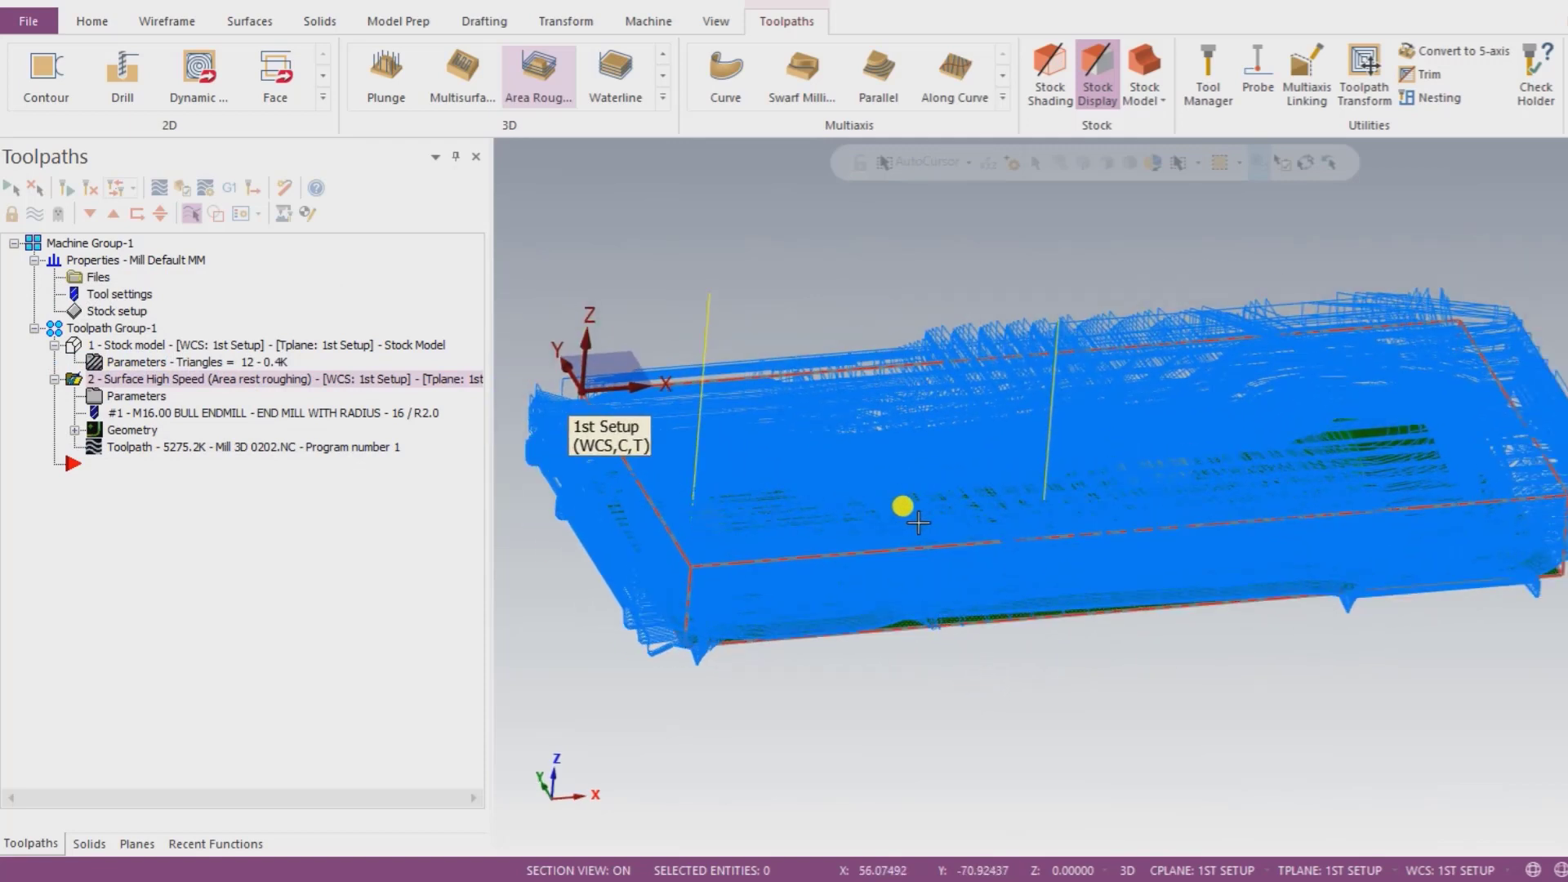
{"action": "scroll", "coordinate": [948, 575], "scroll_direction": "up", "scroll_amount": 1}
{"action": "scroll", "coordinate": [939, 578], "scroll_direction": "down", "scroll_amount": 1}
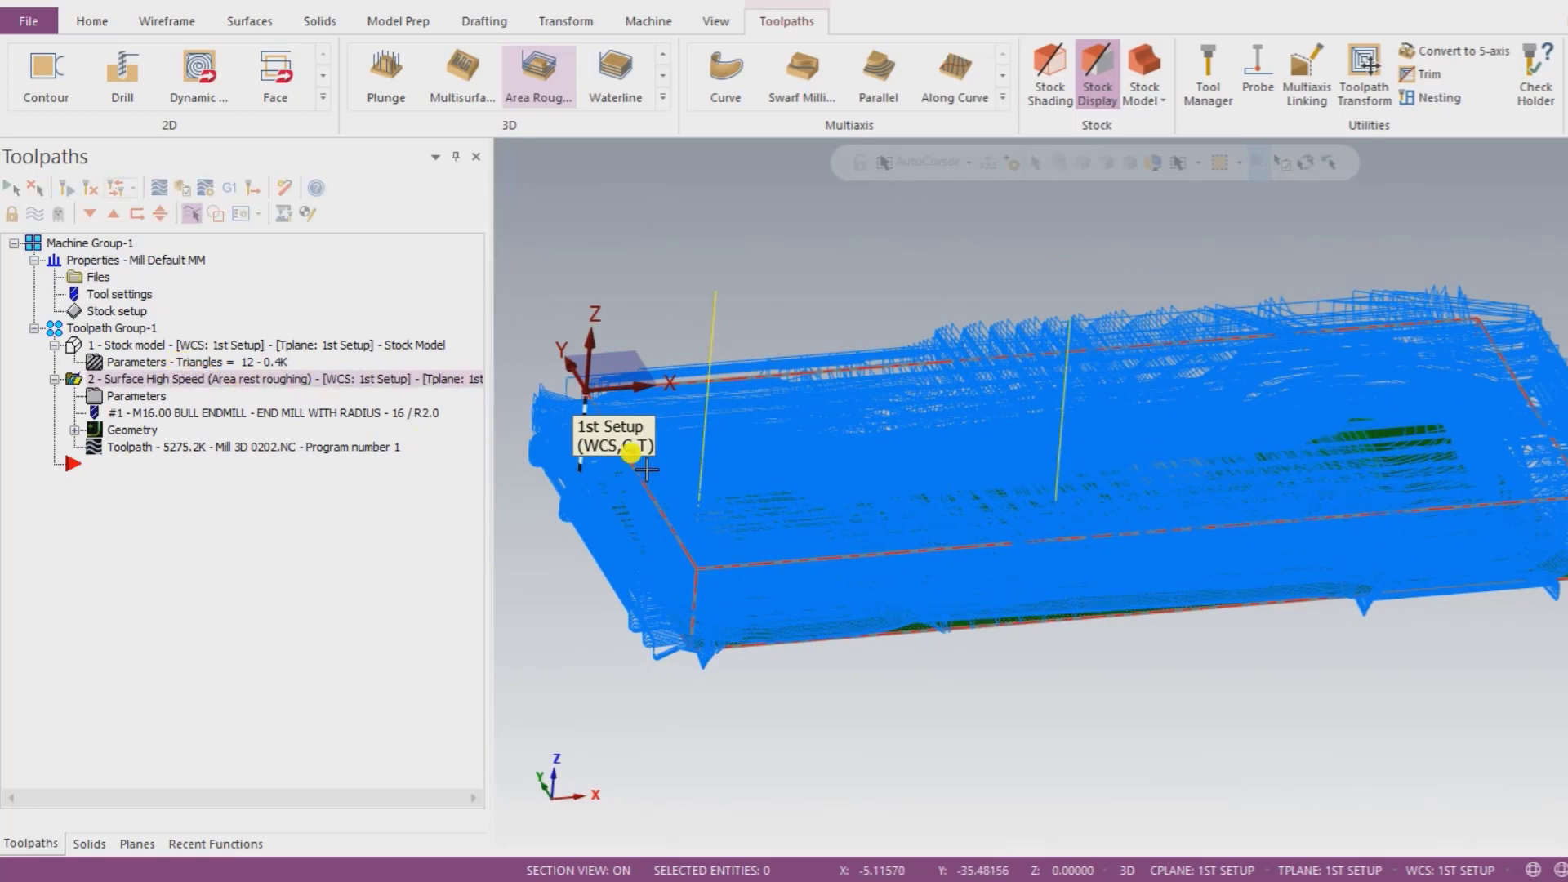
{"action": "scroll", "coordinate": [920, 550], "scroll_direction": "up", "scroll_amount": 2}
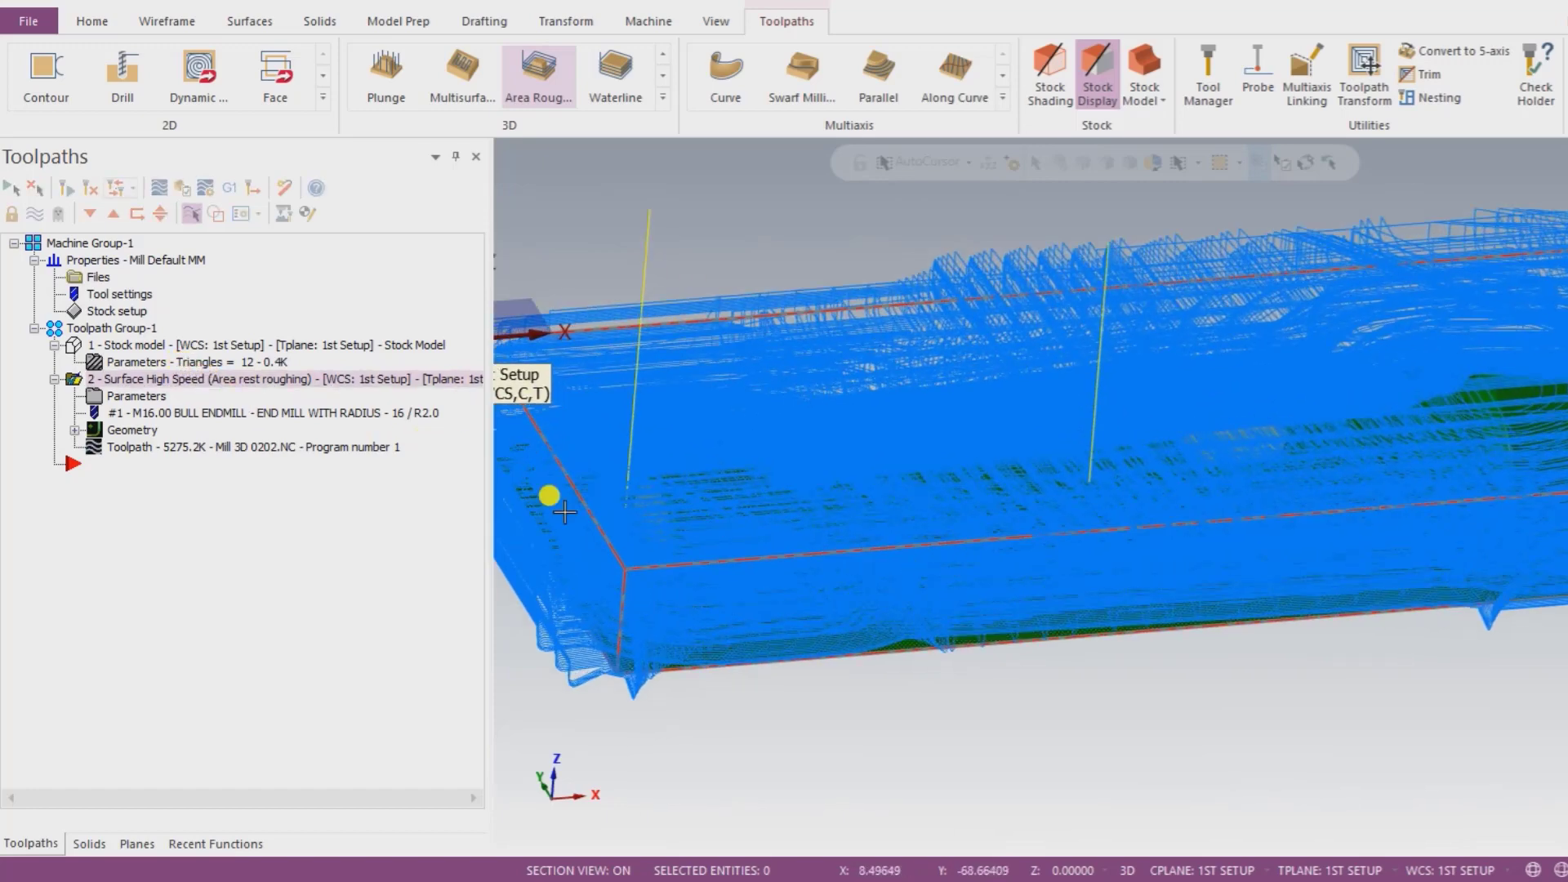
{"action": "left_click", "coordinate": [88, 341]}
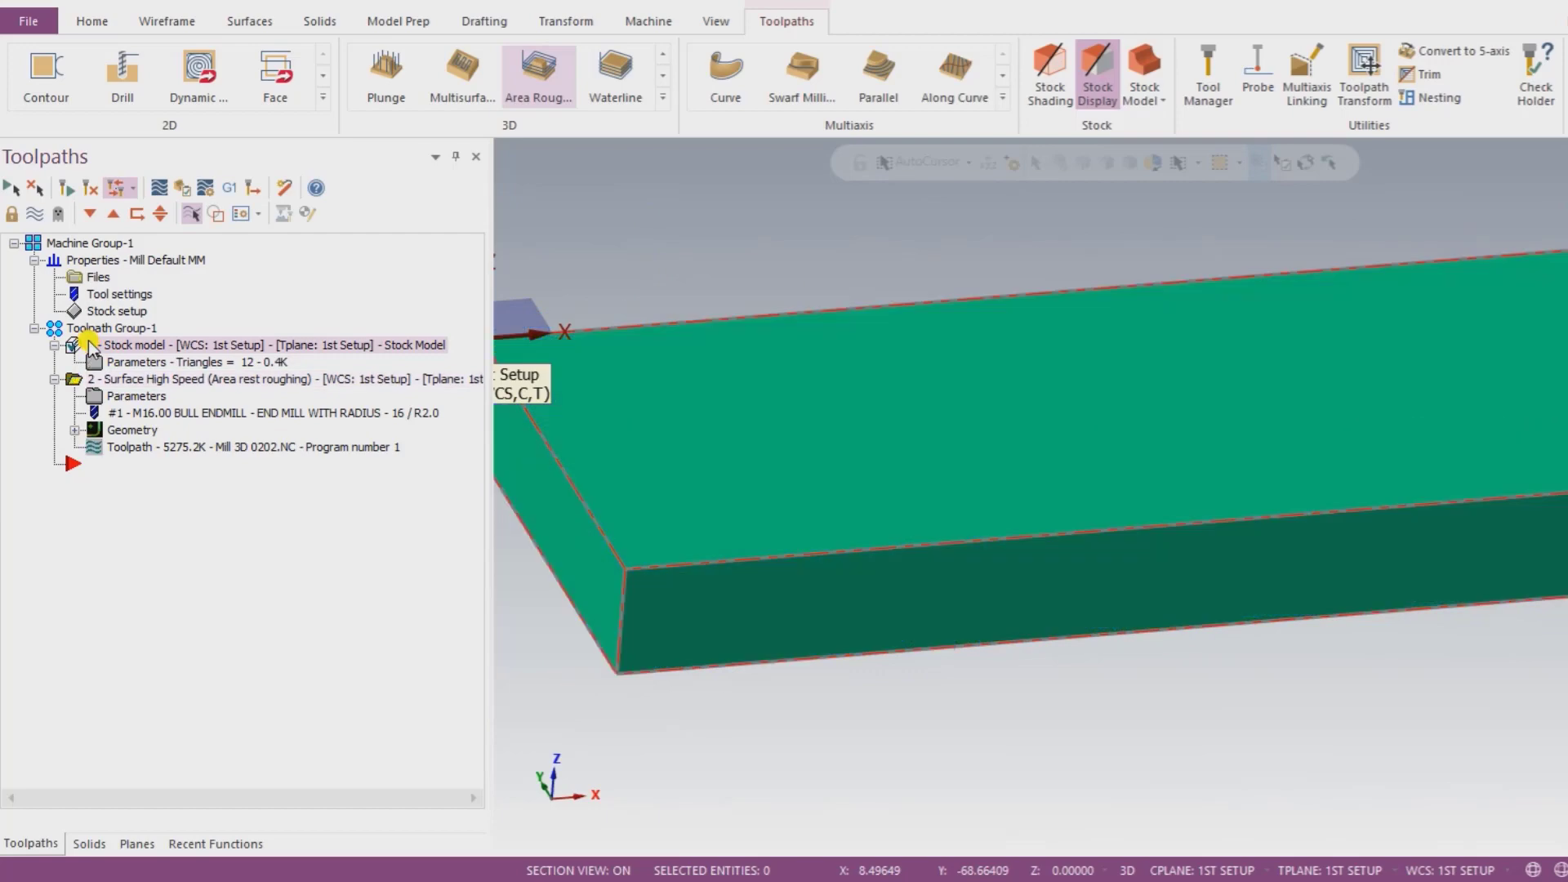
{"action": "left_click", "coordinate": [34, 214]}
Step: Examine the torch model's end cap, the step beside its barrel and the switch recess from several angles
{"action": "scroll", "coordinate": [1070, 739], "scroll_direction": "up", "scroll_amount": 1}
{"action": "middle_click_drag", "start_coordinate": [1069, 739], "coordinate": [1081, 683]}
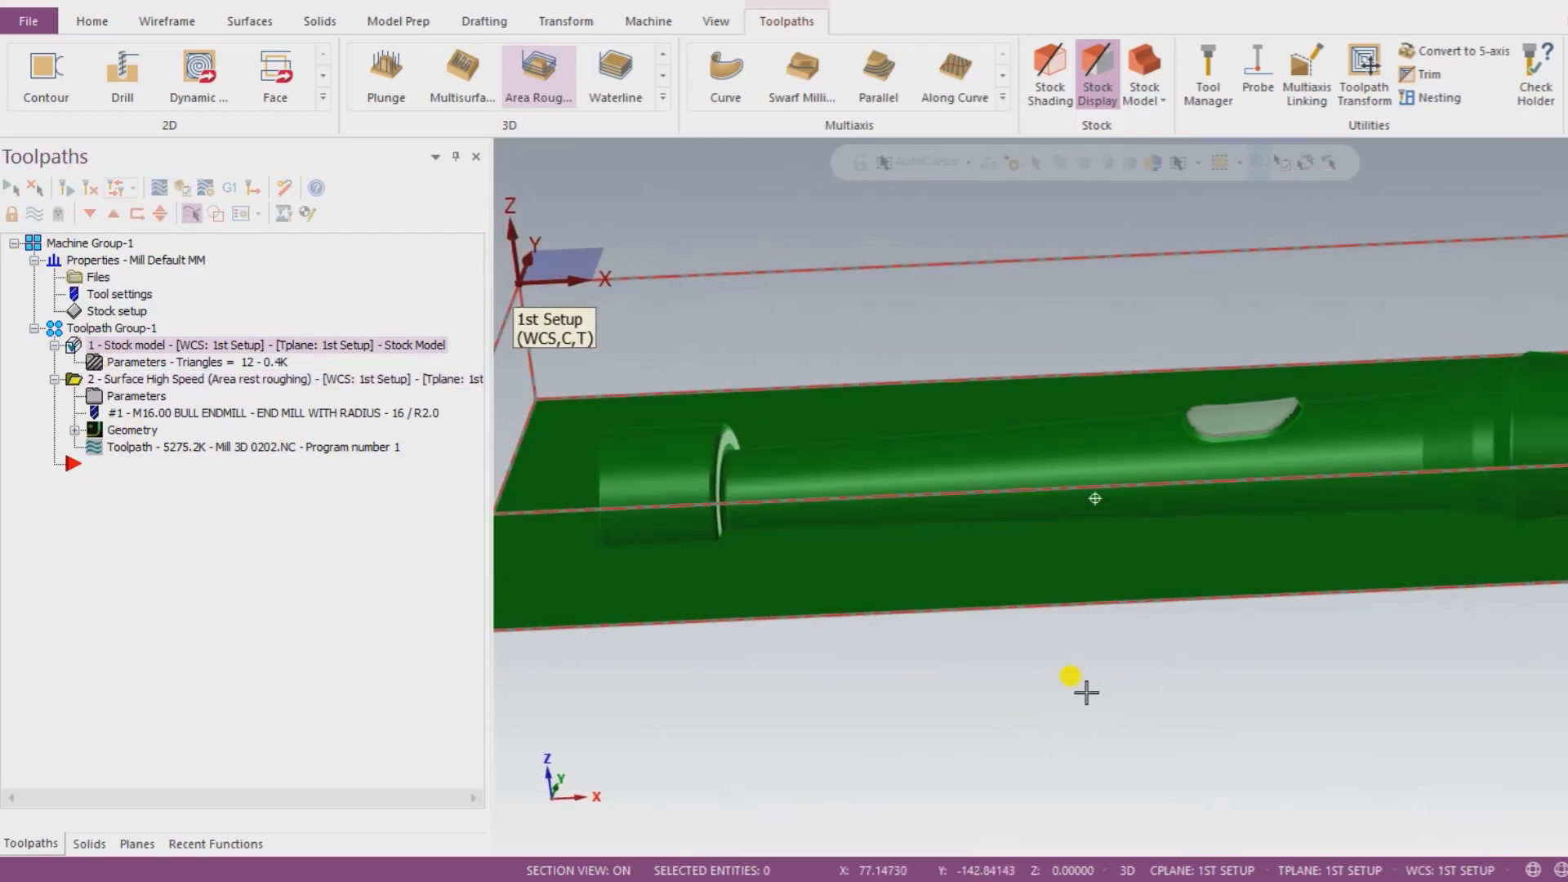
{"action": "scroll", "coordinate": [1081, 683], "scroll_direction": "up", "scroll_amount": 1}
{"action": "scroll", "coordinate": [719, 513], "scroll_direction": "up", "scroll_amount": 2}
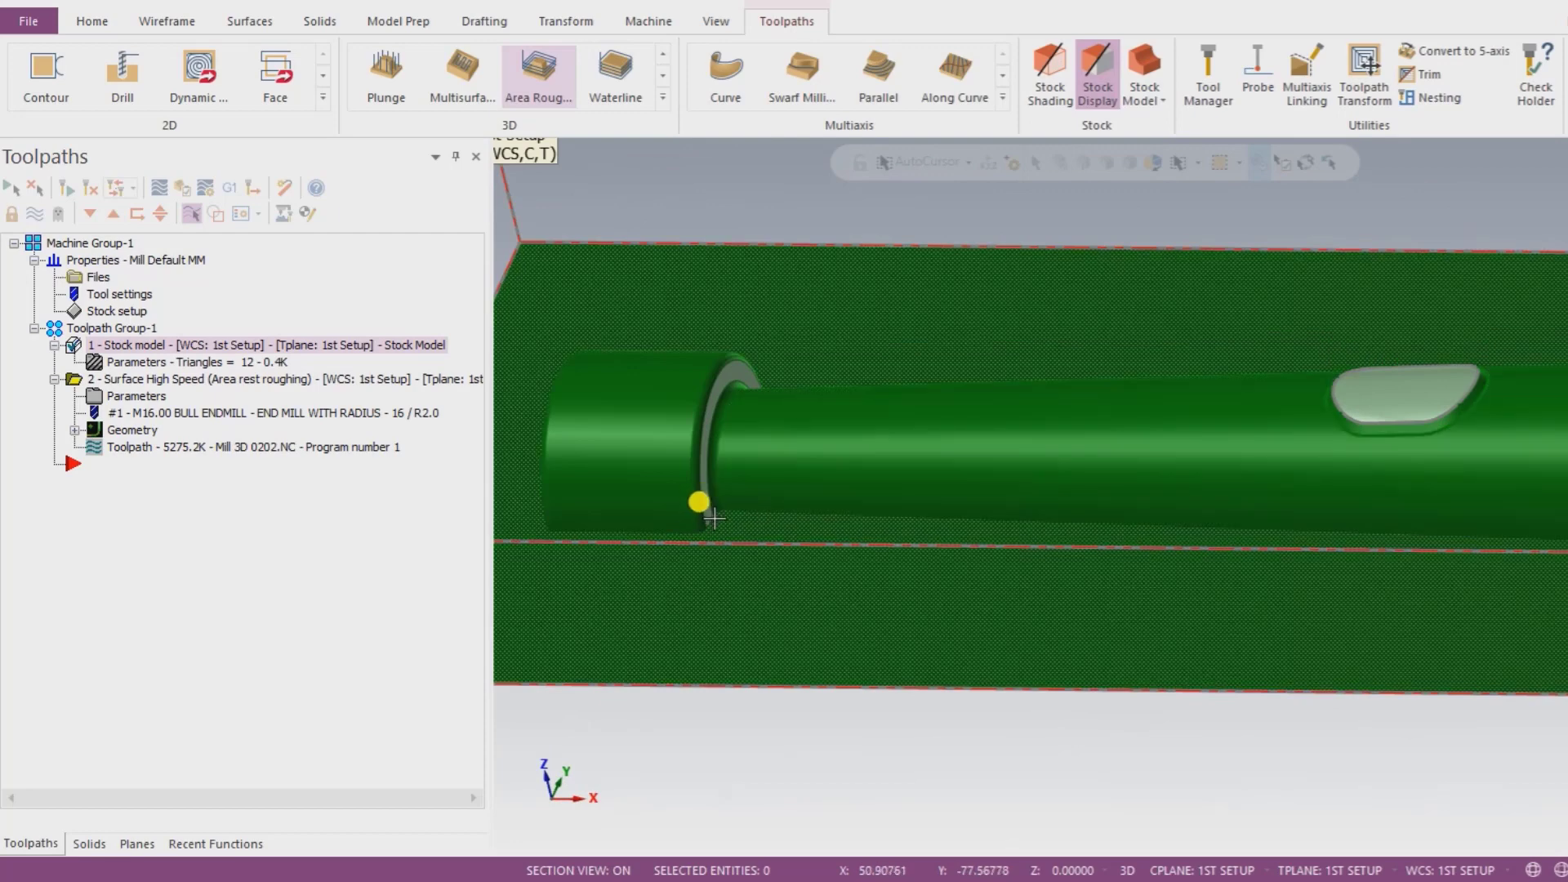
{"action": "mouse_move", "coordinate": [751, 514]}
{"action": "middle_mouse_down"}
{"action": "mouse_move", "coordinate": [846, 534]}
{"action": "mouse_move", "coordinate": [839, 570]}
{"action": "mouse_move", "coordinate": [753, 513]}
{"action": "middle_mouse_up"}
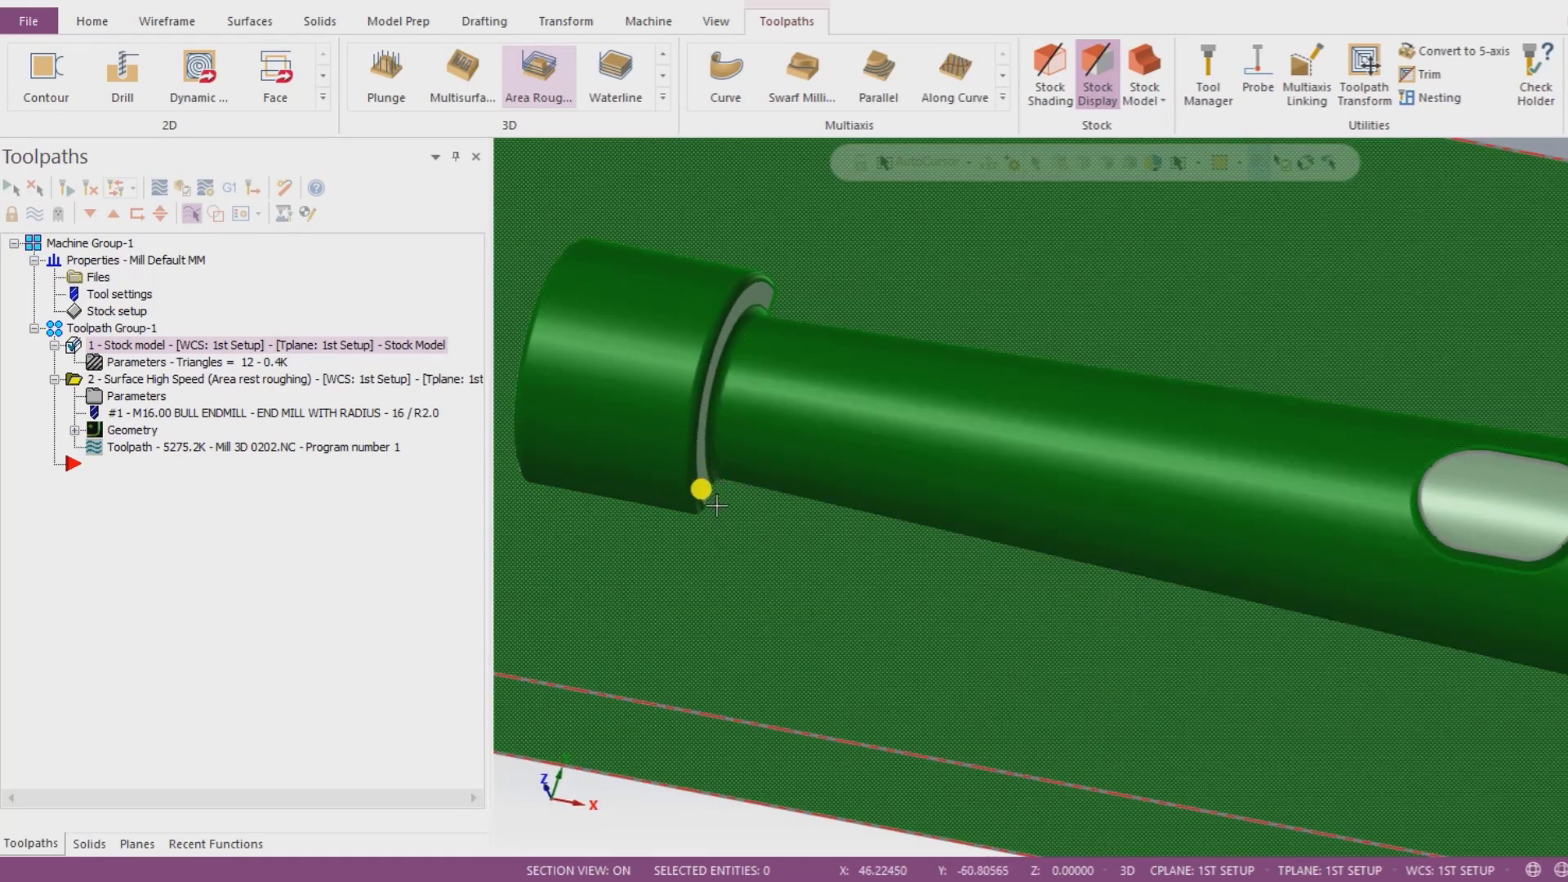
{"action": "scroll", "coordinate": [907, 492], "scroll_direction": "down", "scroll_amount": 5}
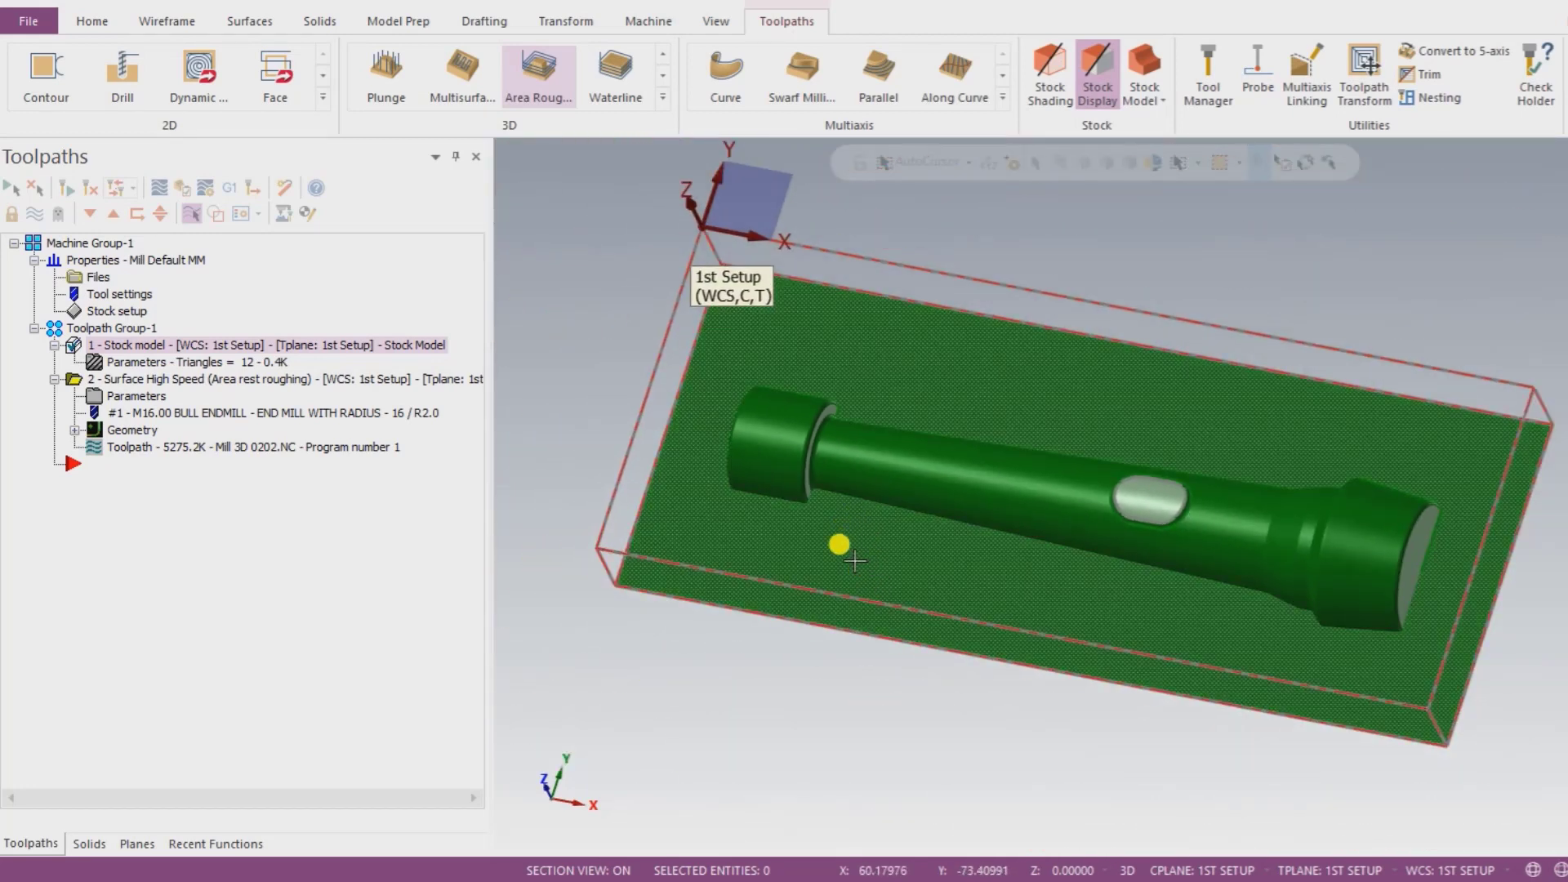
{"action": "scroll", "coordinate": [823, 508], "scroll_direction": "up", "scroll_amount": 3}
{"action": "scroll", "coordinate": [816, 513], "scroll_direction": "down", "scroll_amount": 2}
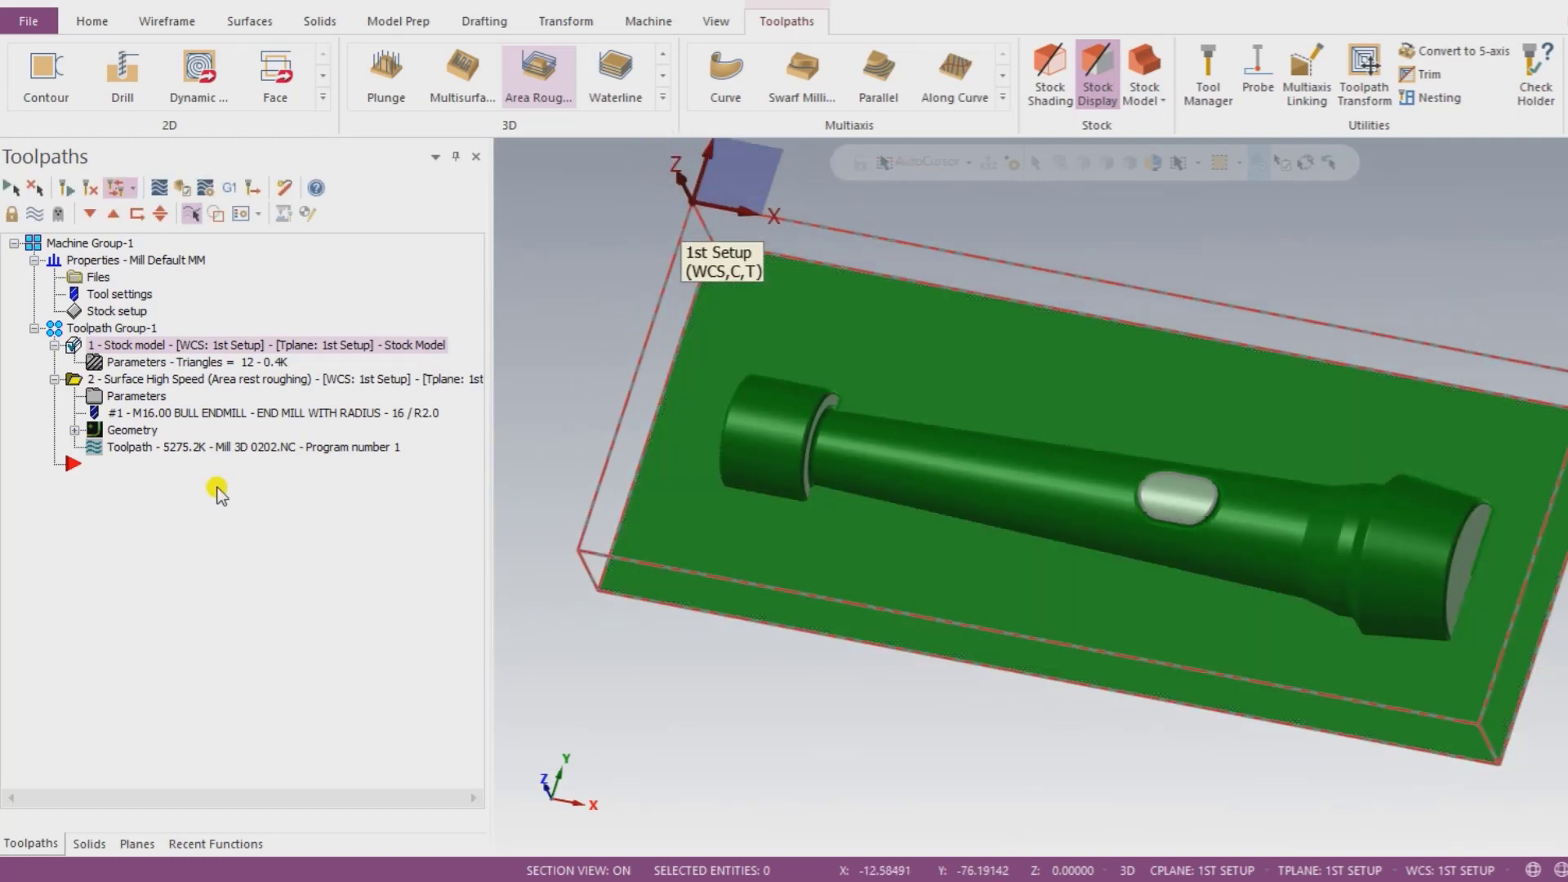
Step: Duplicate the stock model and area roughing operations at the end of the toolpath group
{"action": "left_click", "coordinate": [74, 381]}
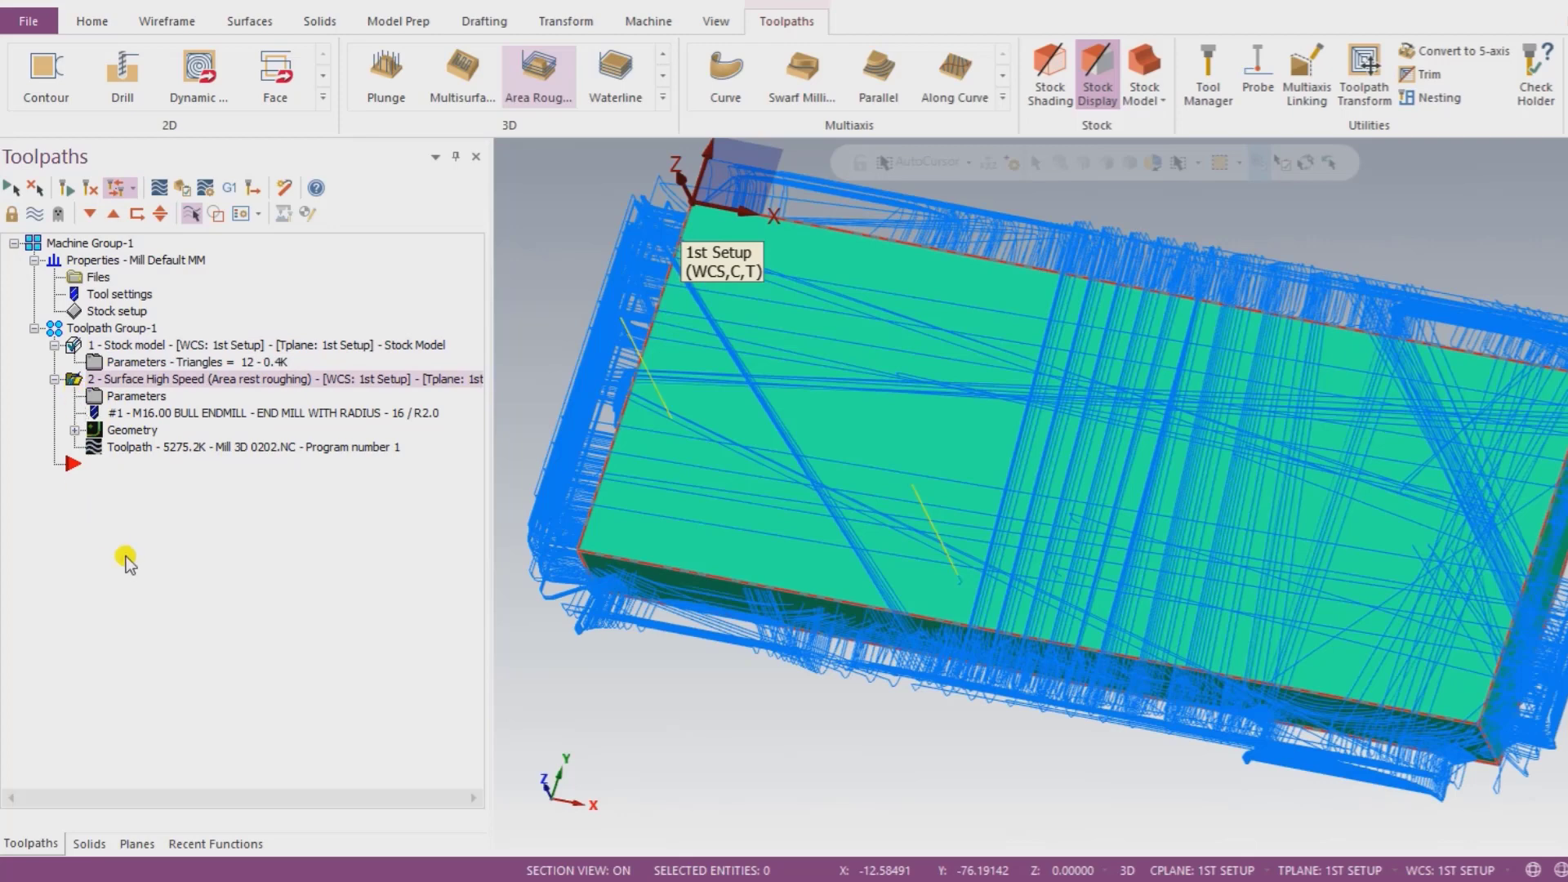
{"action": "key", "text": "ctrl+v"}
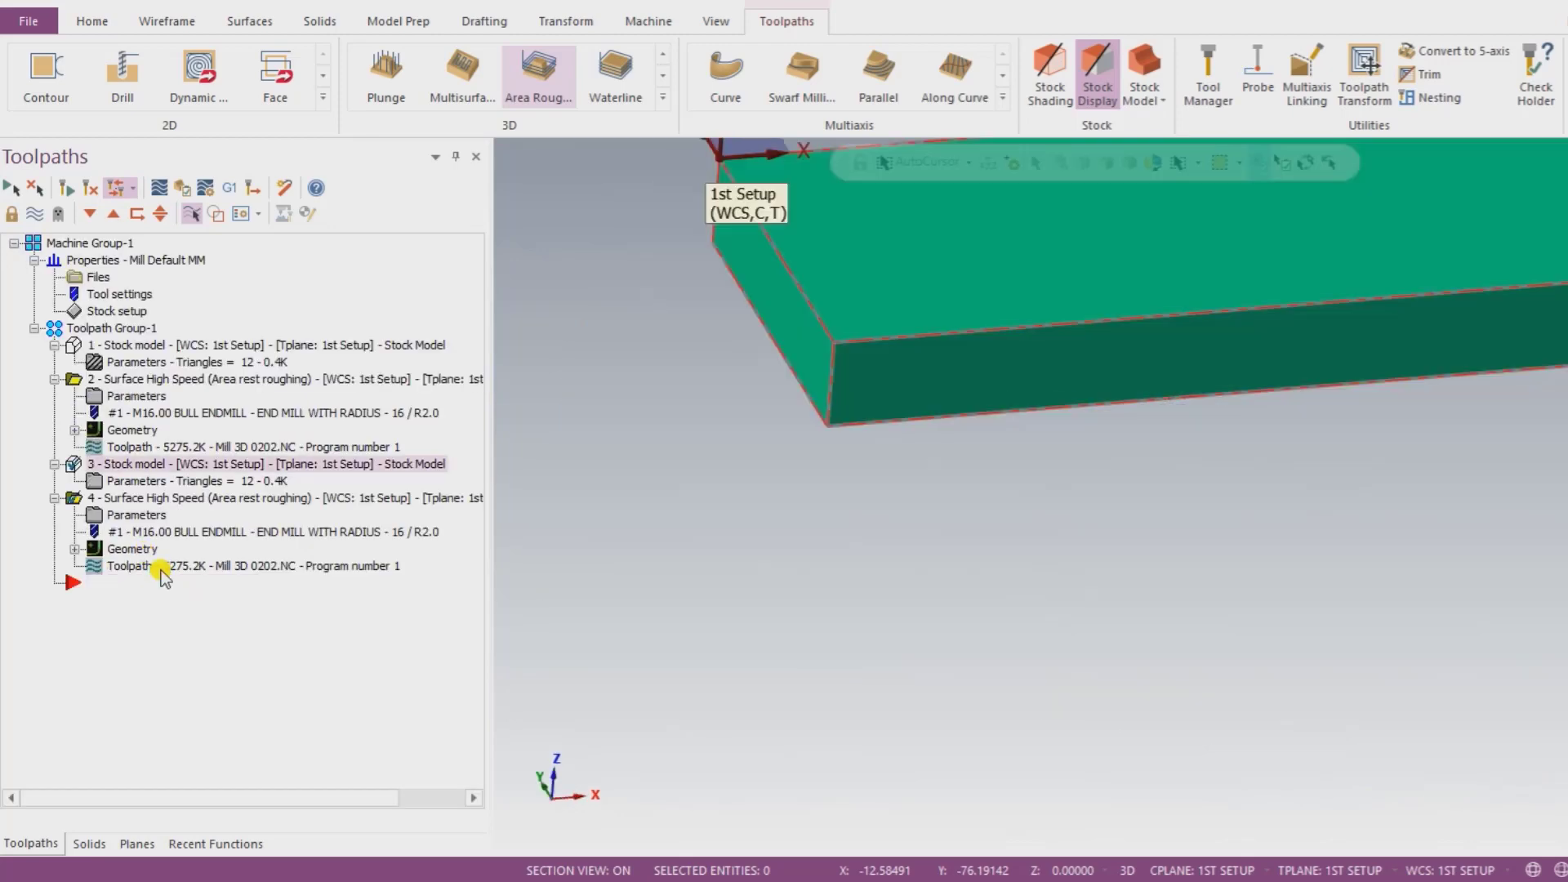
{"action": "scroll", "coordinate": [700, 641], "scroll_direction": "down", "scroll_amount": 3}
{"action": "right_click", "coordinate": [609, 441]}
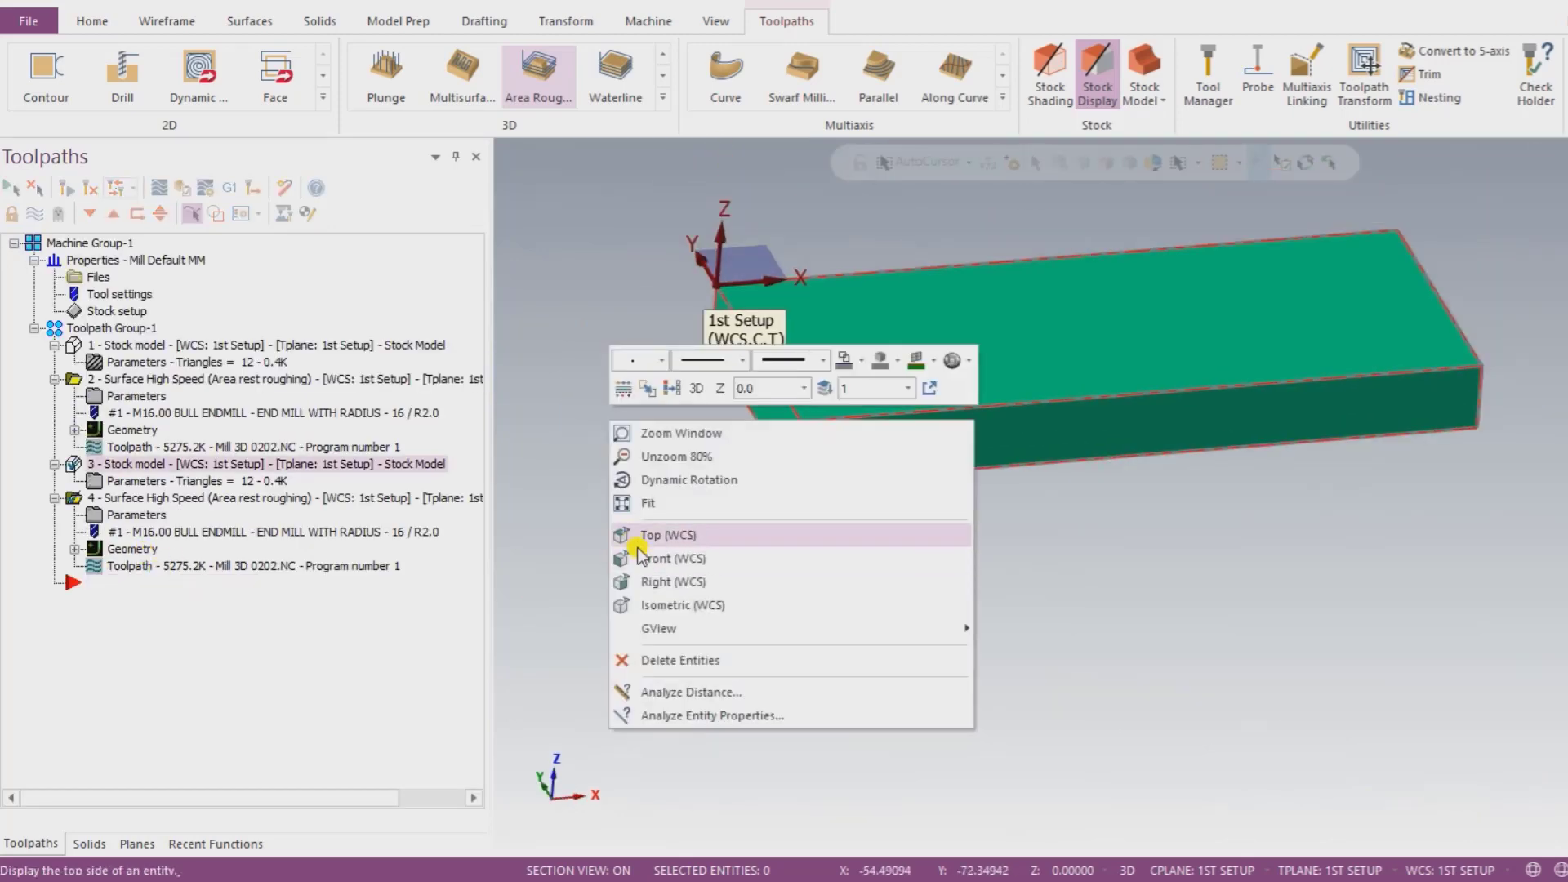
{"action": "key", "text": "Escape"}
{"action": "key", "text": "alt+1"}
{"action": "mouse_move", "coordinate": [1013, 564]}
{"action": "middle_mouse_down"}
{"action": "mouse_move", "coordinate": [969, 562]}
{"action": "mouse_move", "coordinate": [1009, 545]}
{"action": "mouse_move", "coordinate": [834, 526]}
{"action": "middle_mouse_up"}
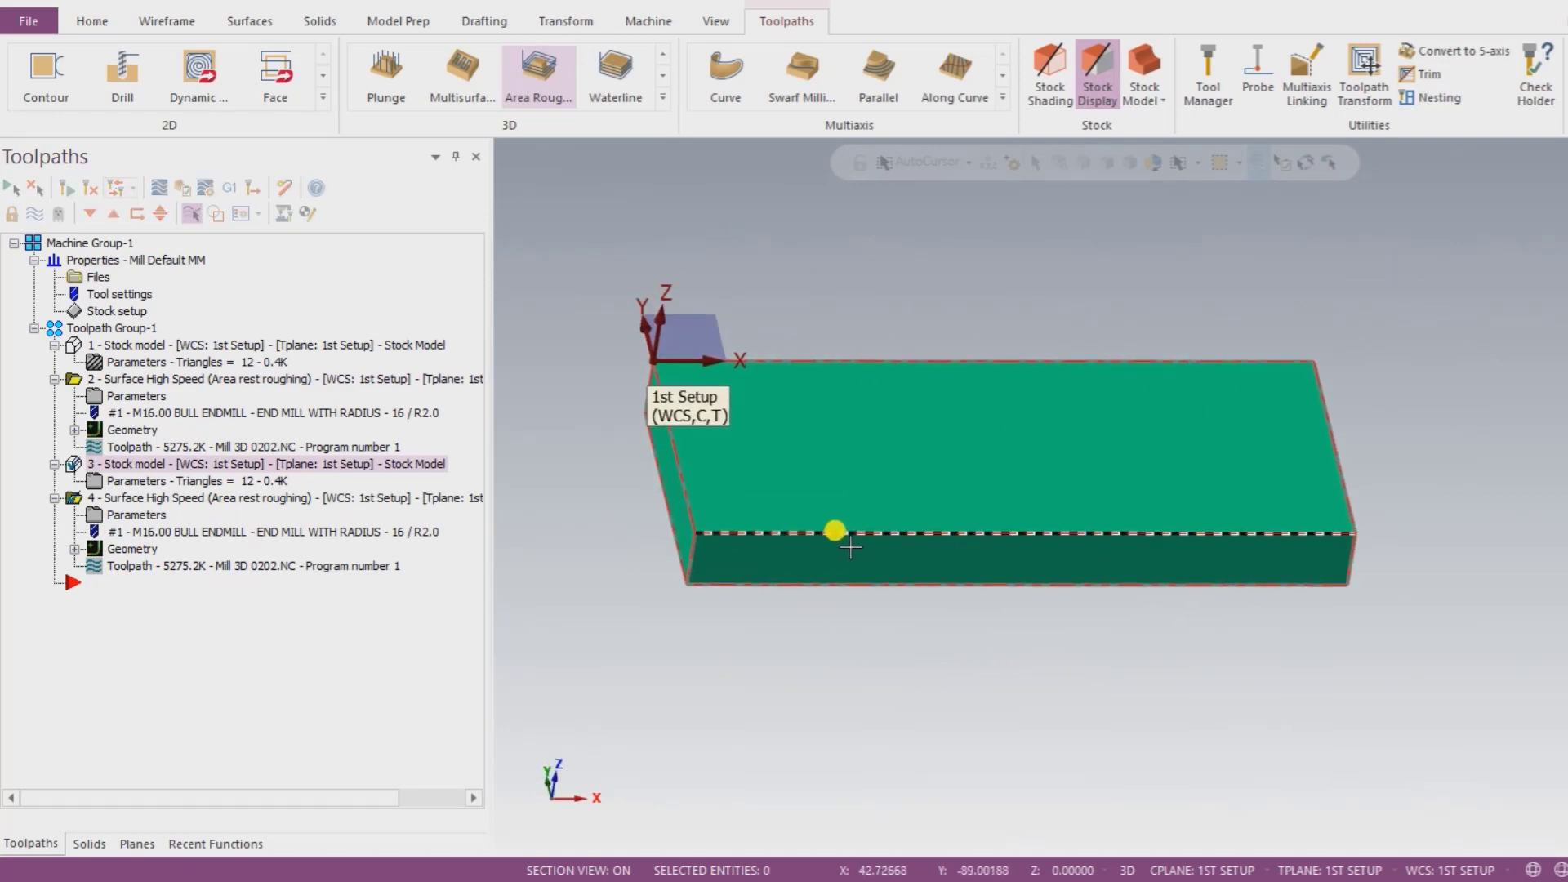
Step: Rename the copied stock model to Stock Model 16R2 and assign it light blue colour 63
{"action": "double_click", "coordinate": [155, 482]}
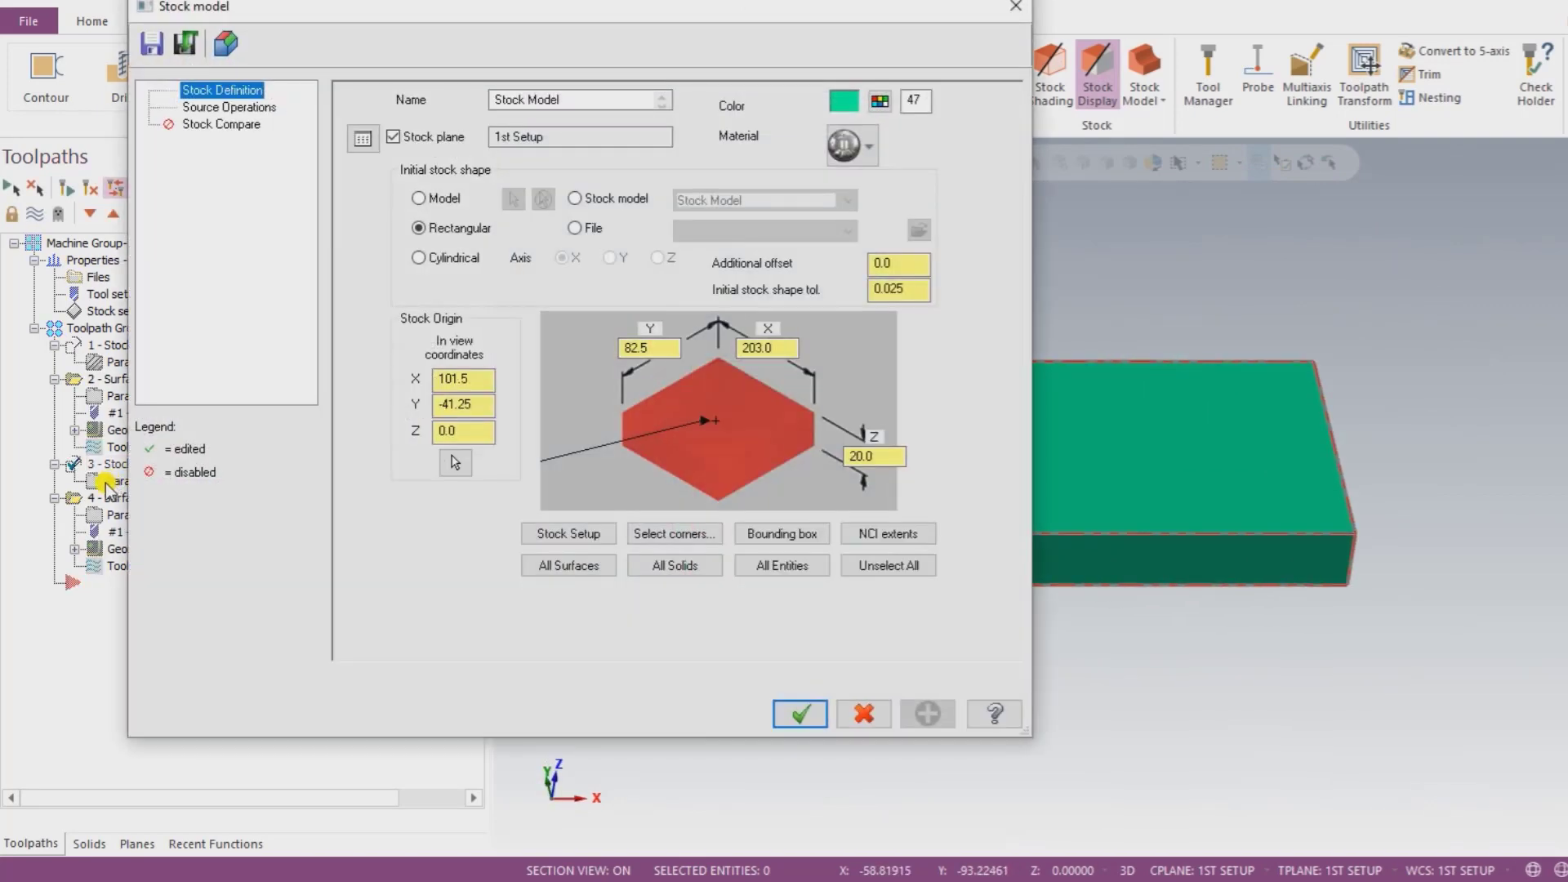
{"action": "left_click", "coordinate": [589, 98]}
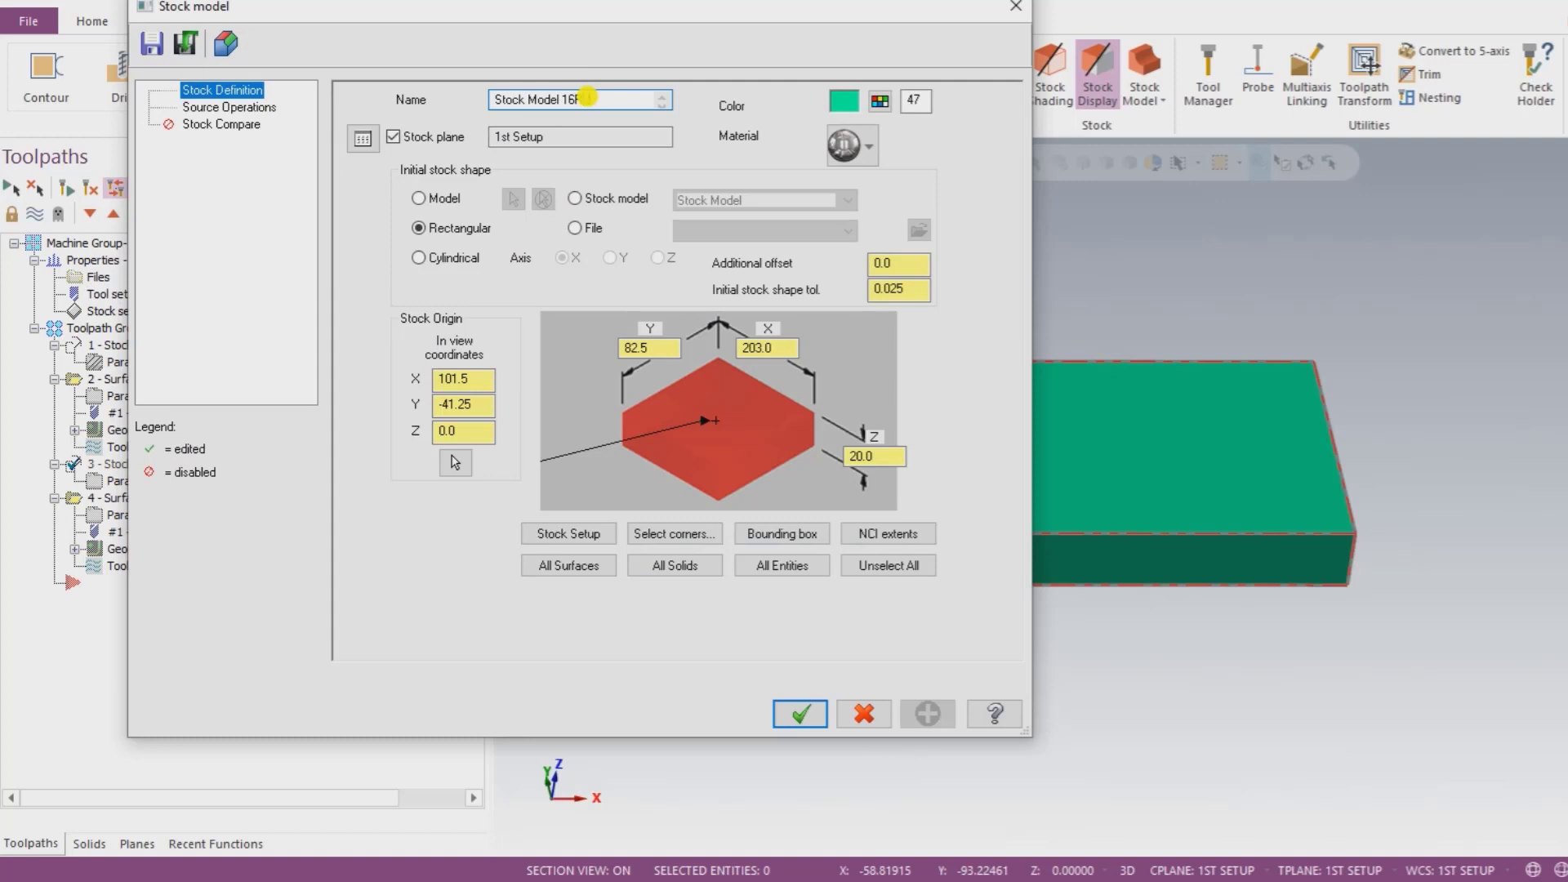
{"action": "left_click", "coordinate": [880, 101]}
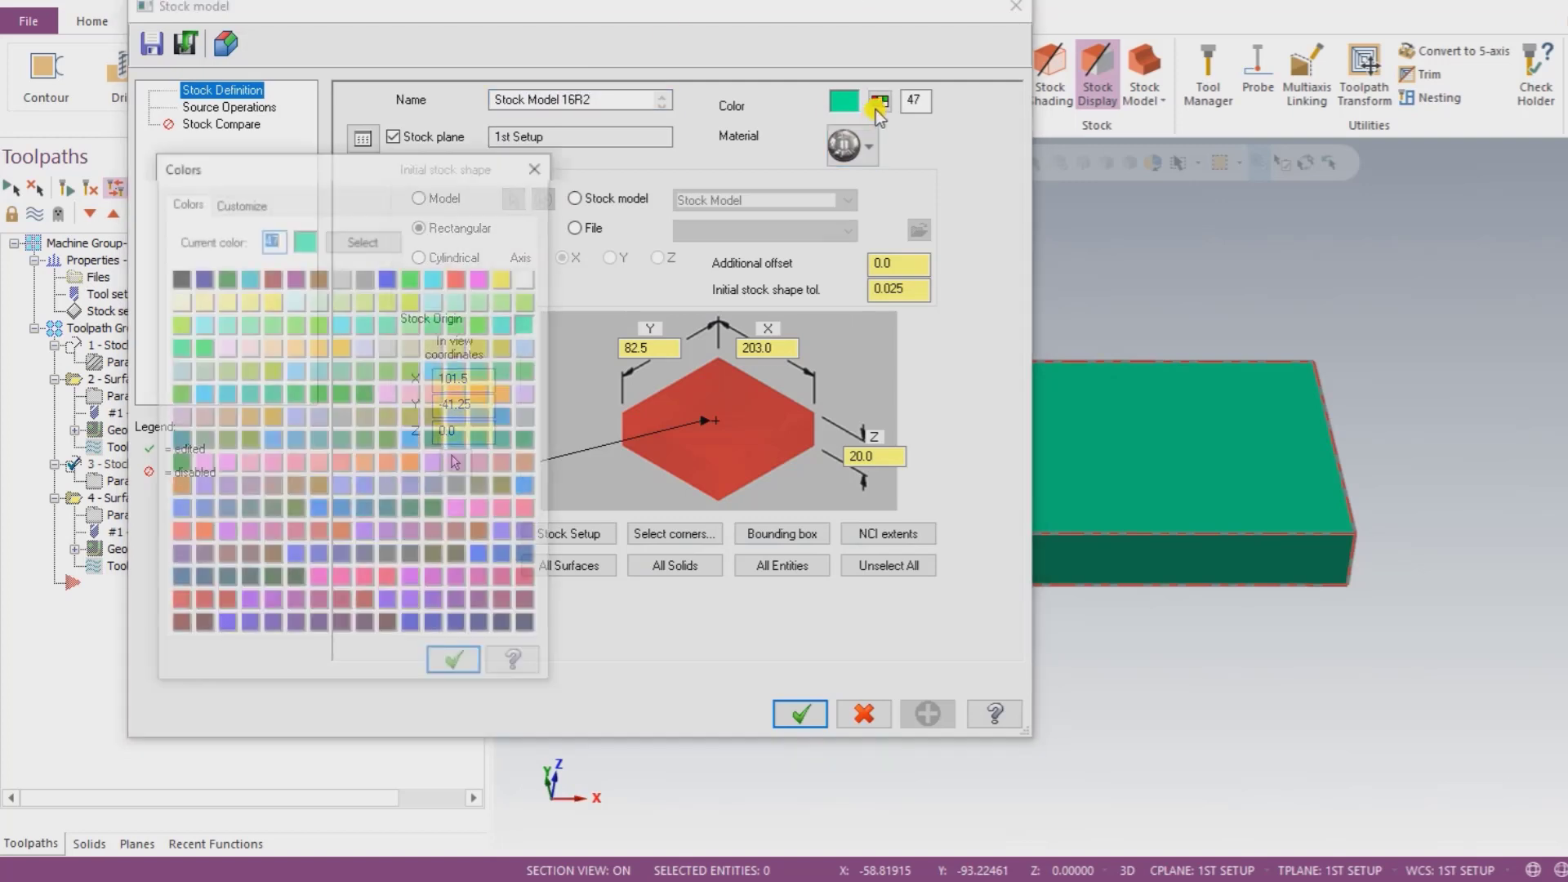
{"action": "left_click", "coordinate": [529, 350]}
{"action": "left_click", "coordinate": [455, 669]}
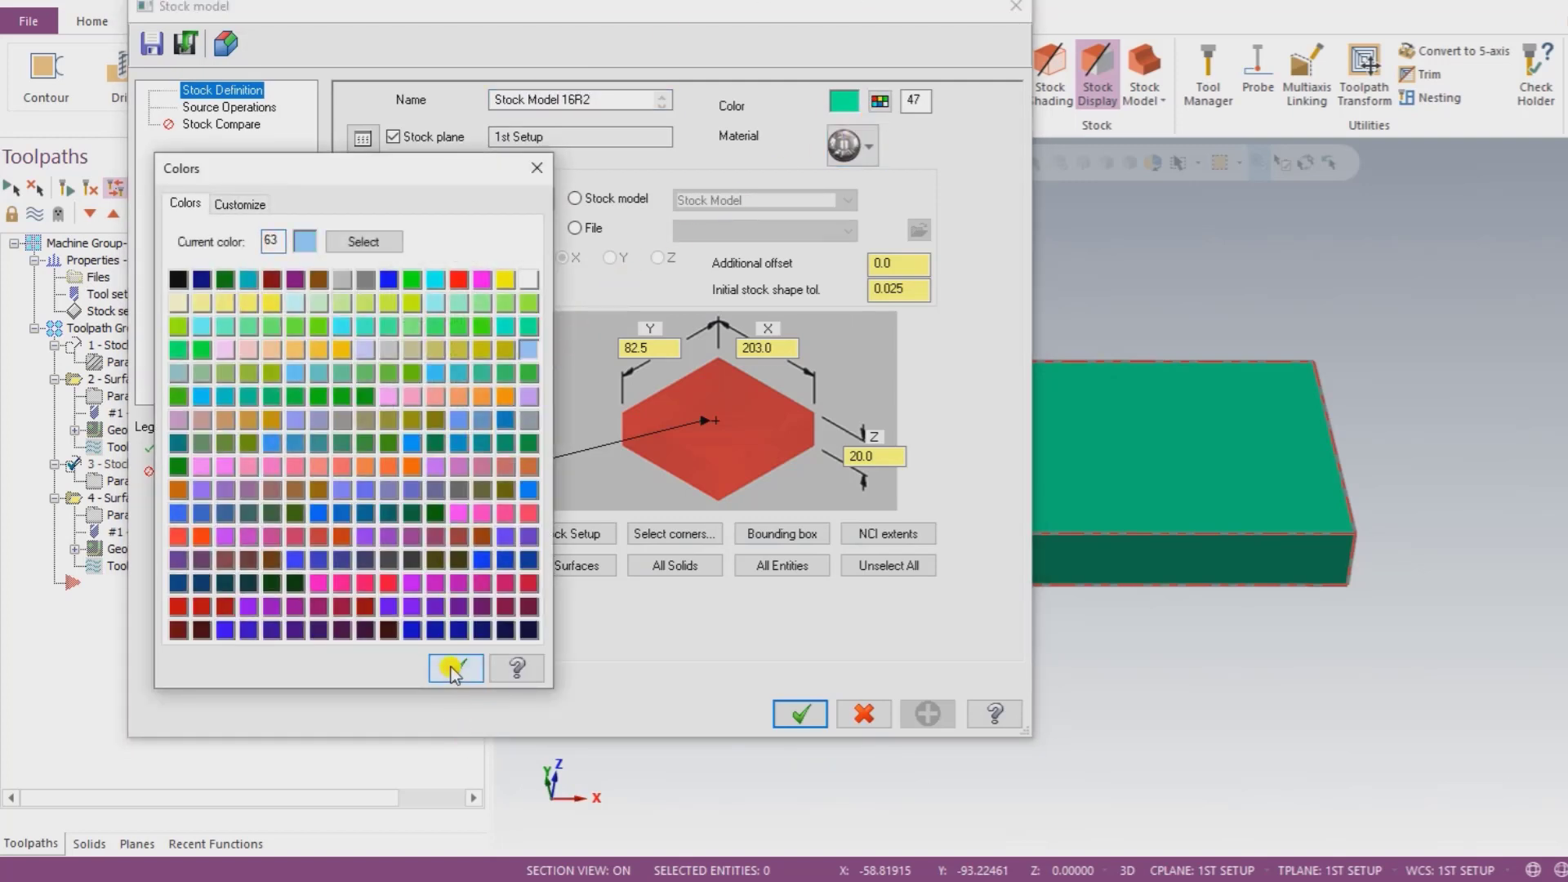
Step: Start Stock Model 16R2 from the existing Stock Model and compute it from area roughing operation 2, accepting the settings
{"action": "left_click", "coordinate": [237, 108]}
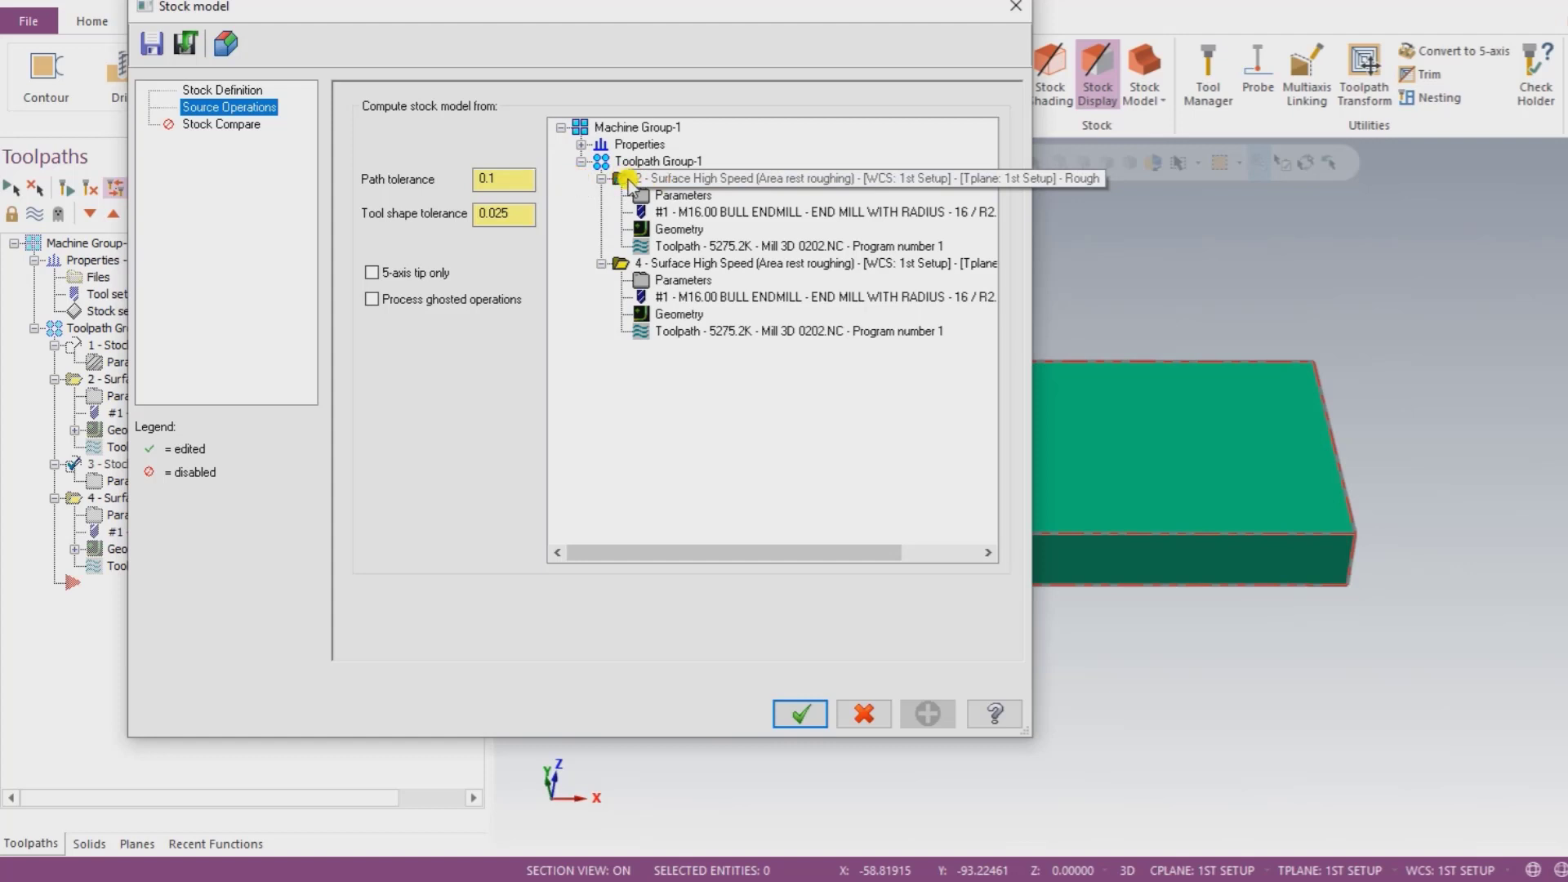
{"action": "left_click", "coordinate": [244, 90]}
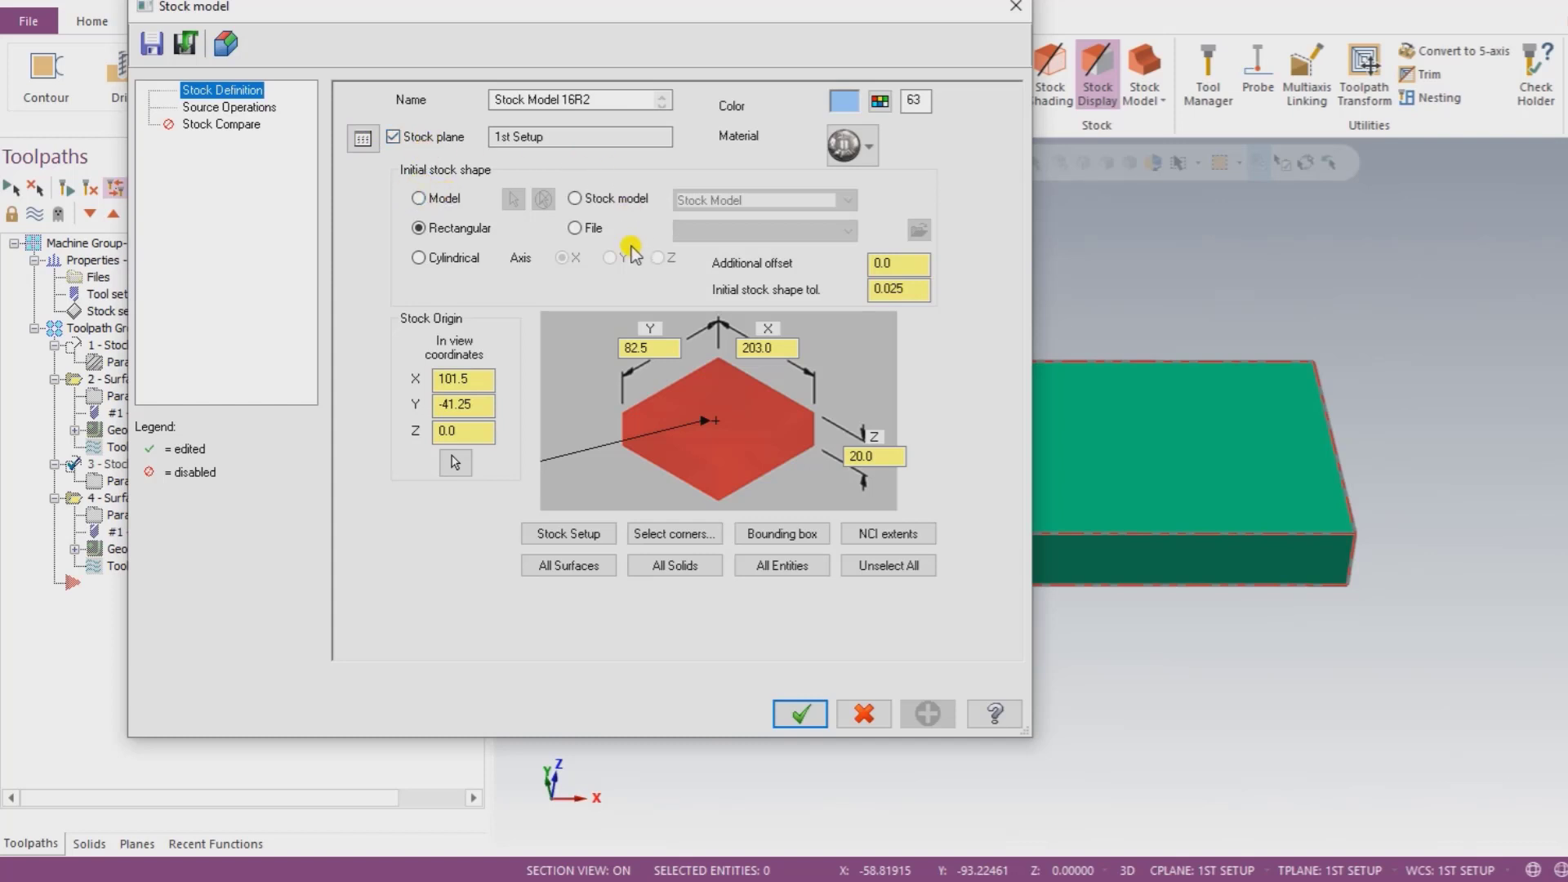
{"action": "left_click", "coordinate": [608, 204]}
{"action": "left_click", "coordinate": [724, 202]}
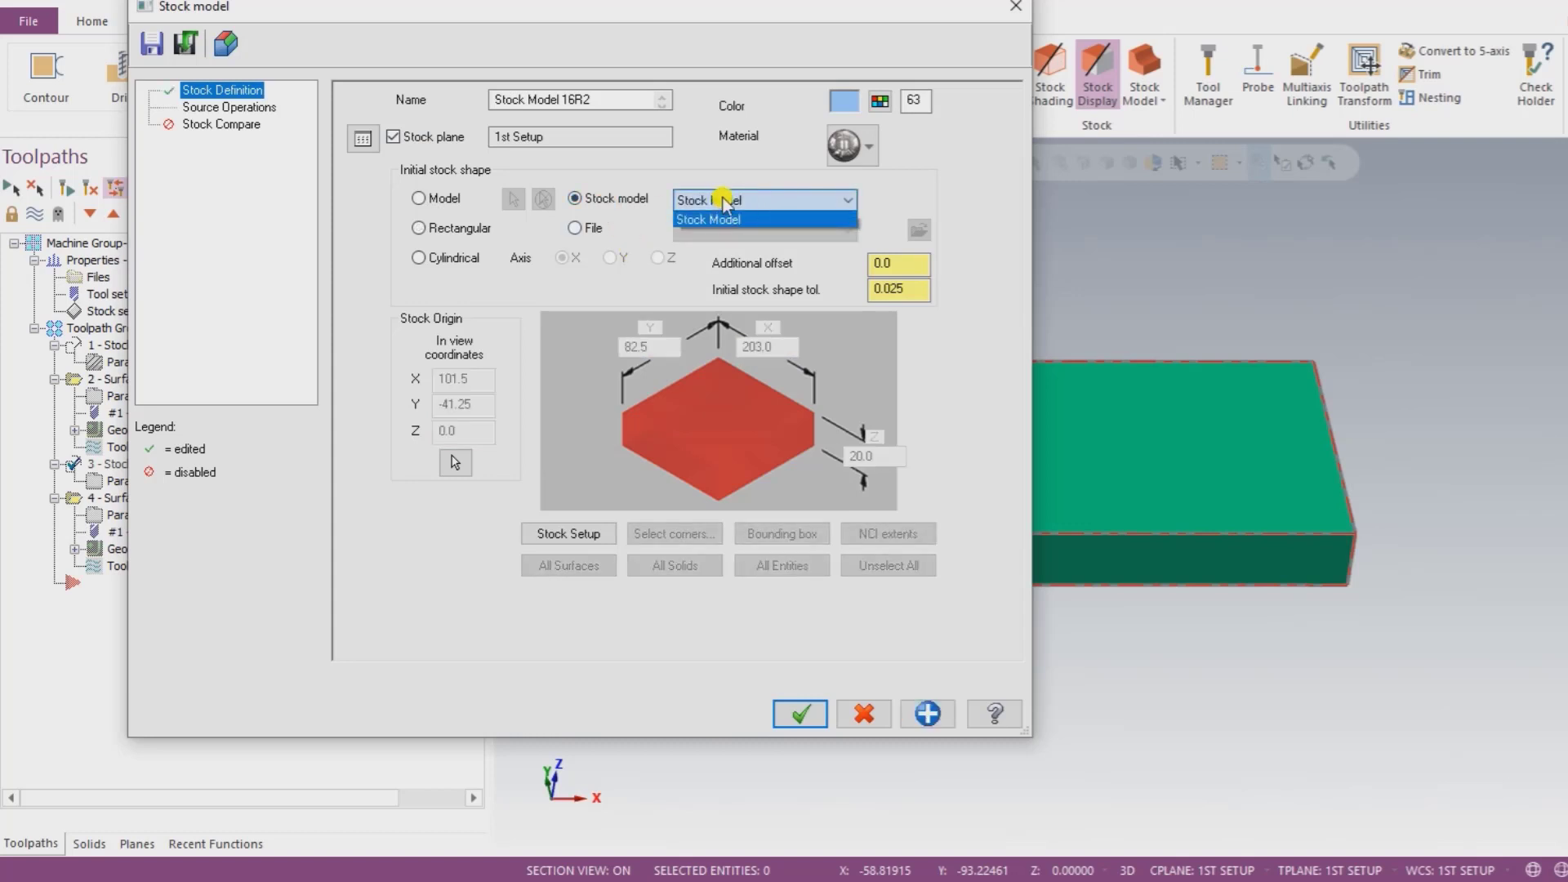
{"action": "left_click", "coordinate": [605, 203]}
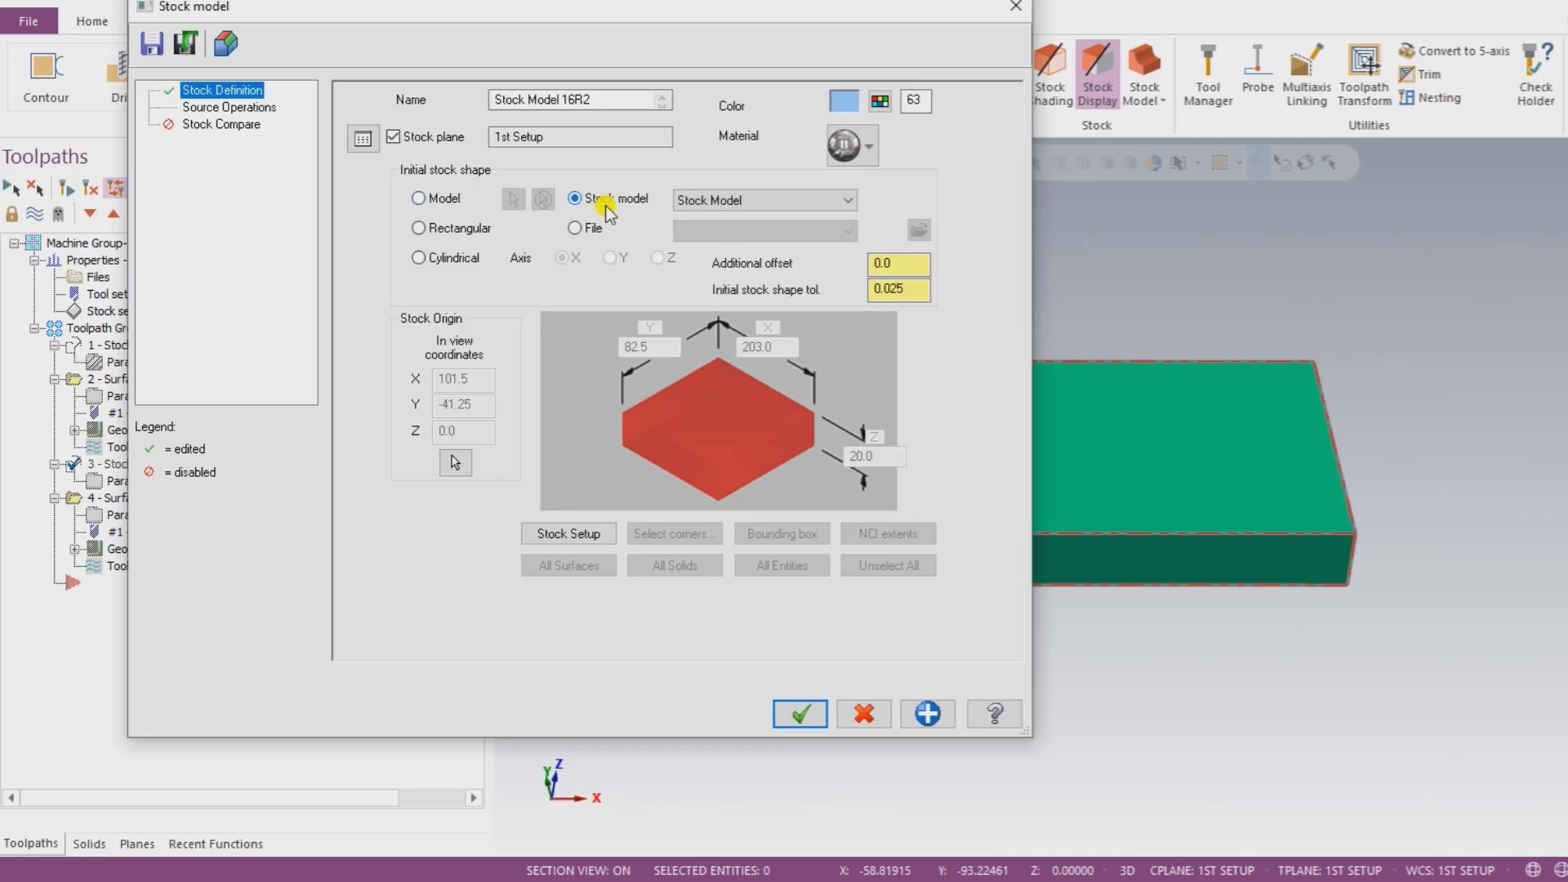
{"action": "left_click", "coordinate": [743, 204]}
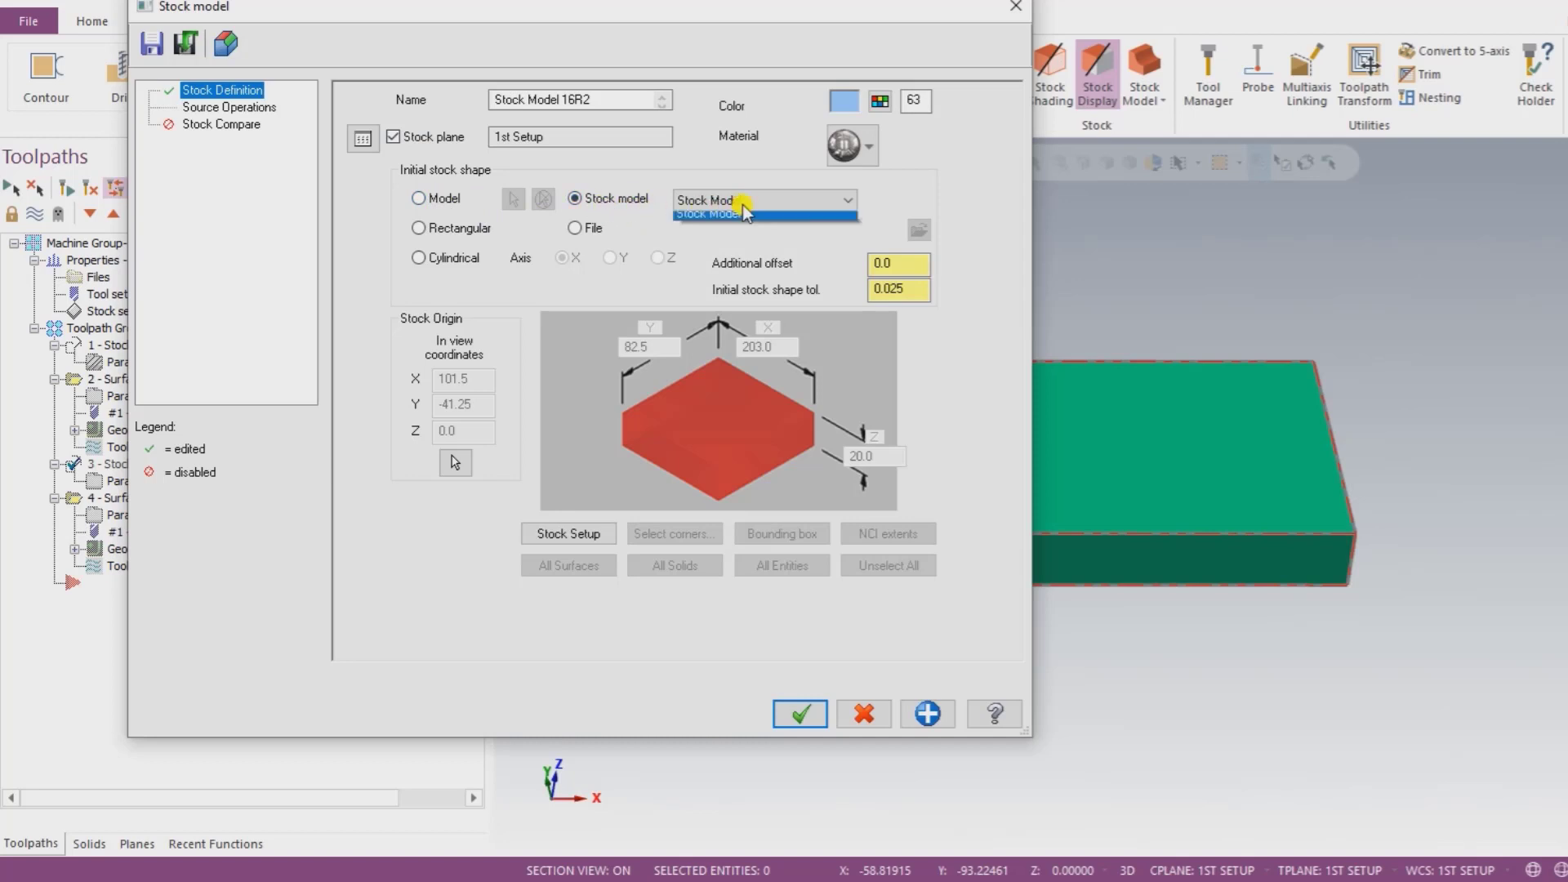
{"action": "left_click", "coordinate": [745, 204]}
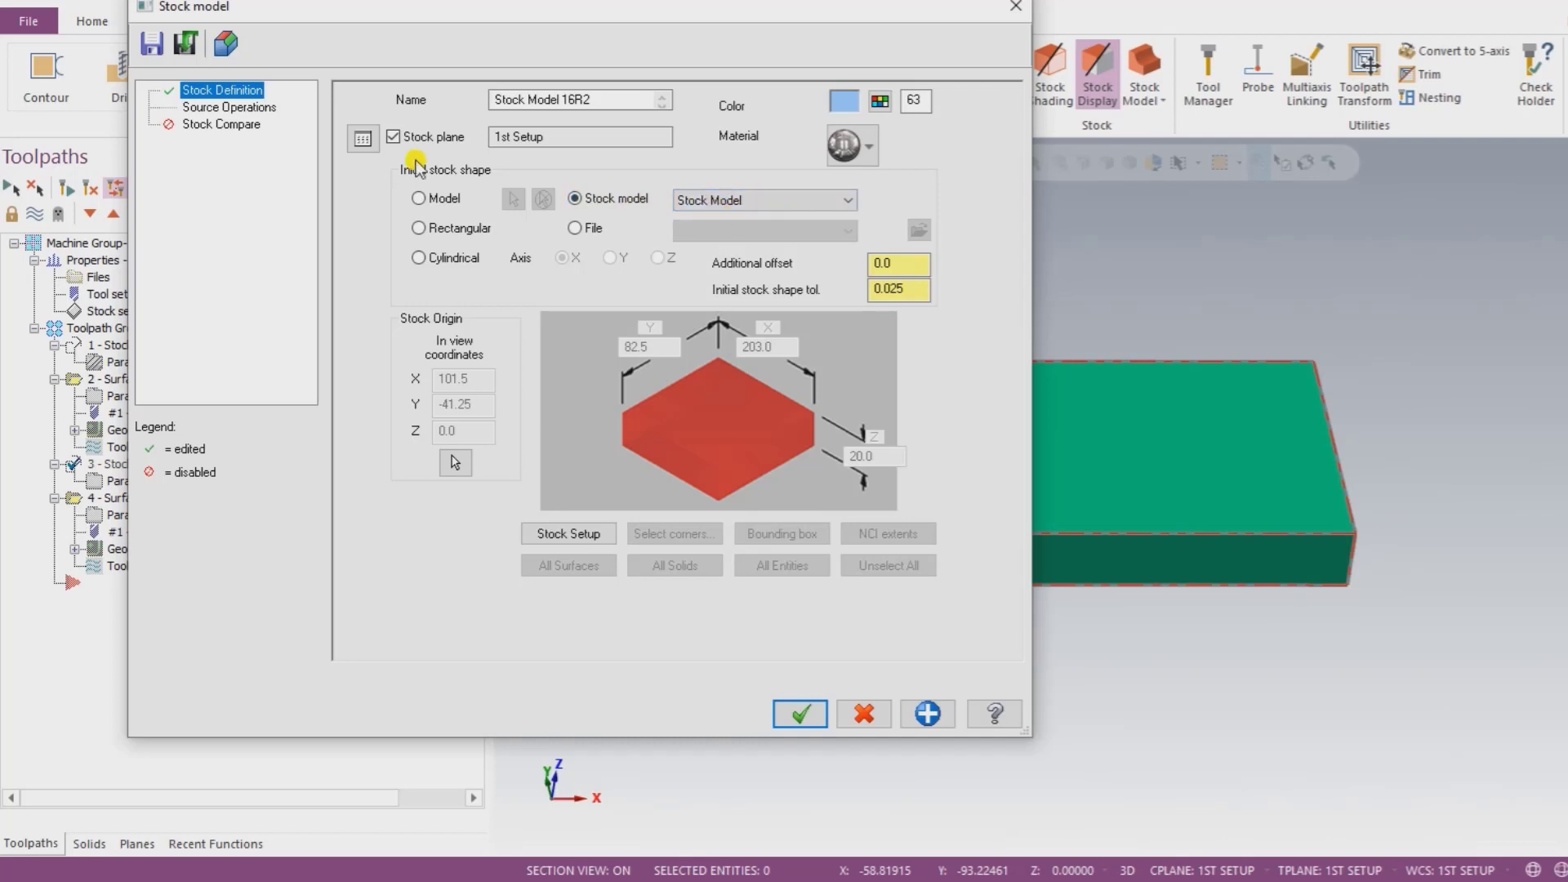
{"action": "left_click", "coordinate": [230, 107]}
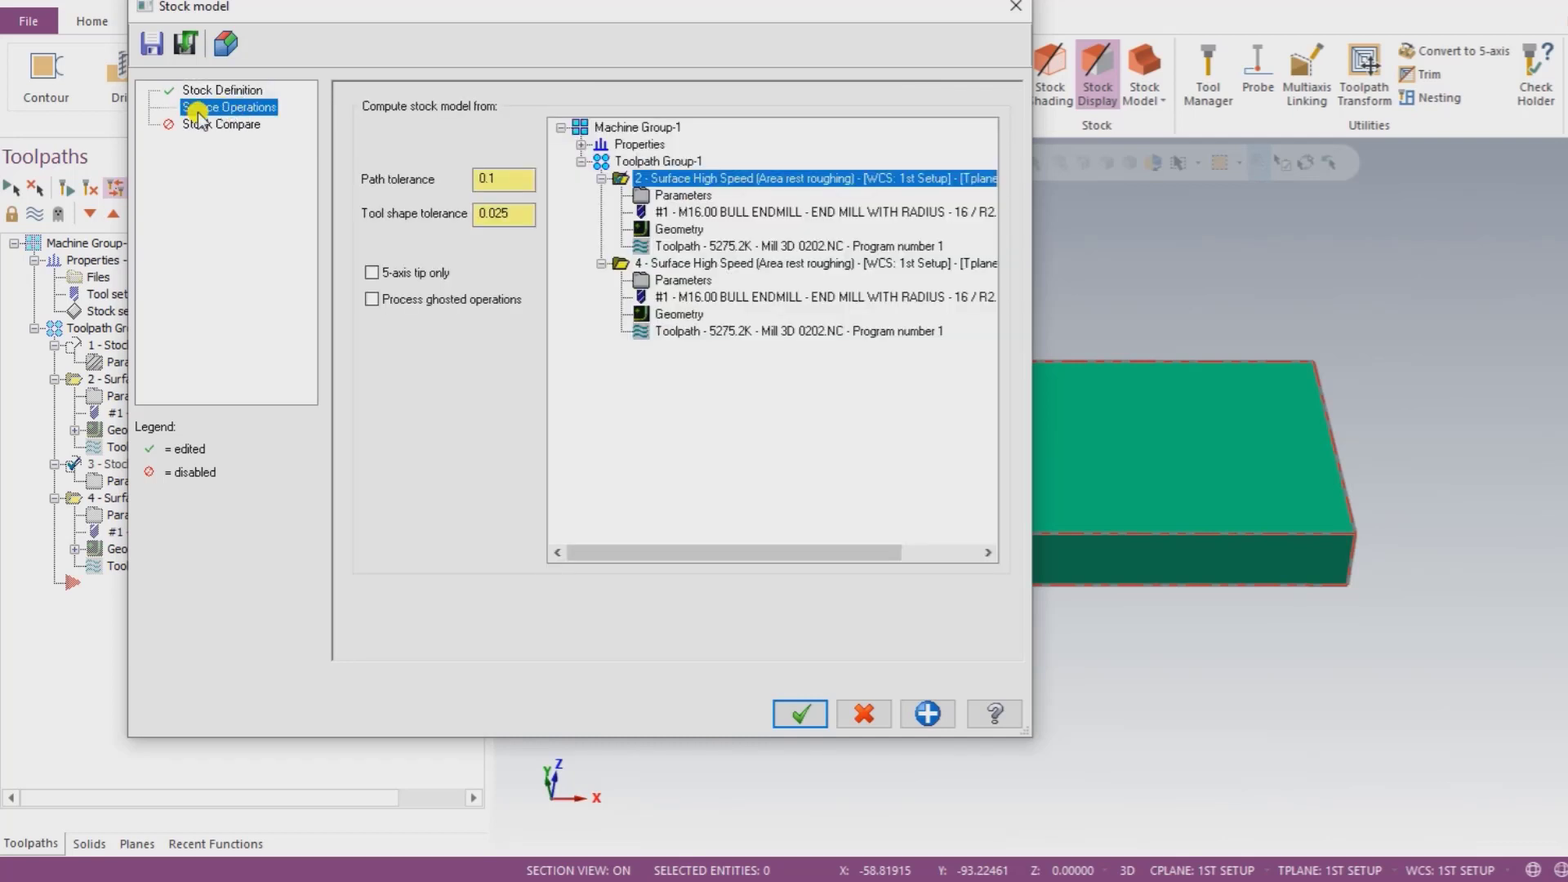
{"action": "left_click", "coordinate": [632, 183]}
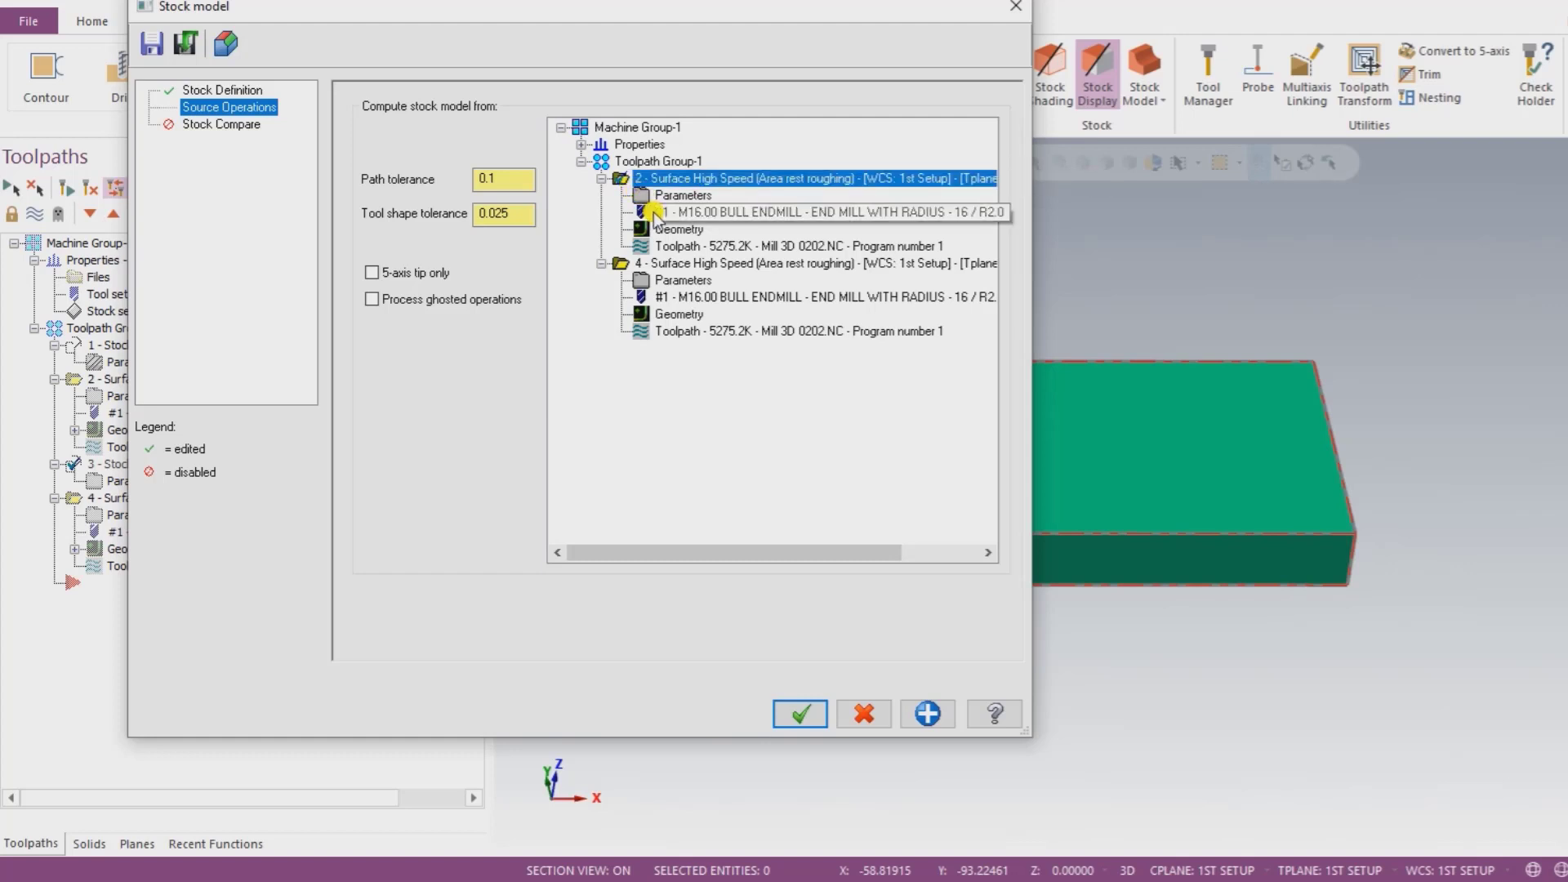
{"action": "left_click", "coordinate": [813, 714]}
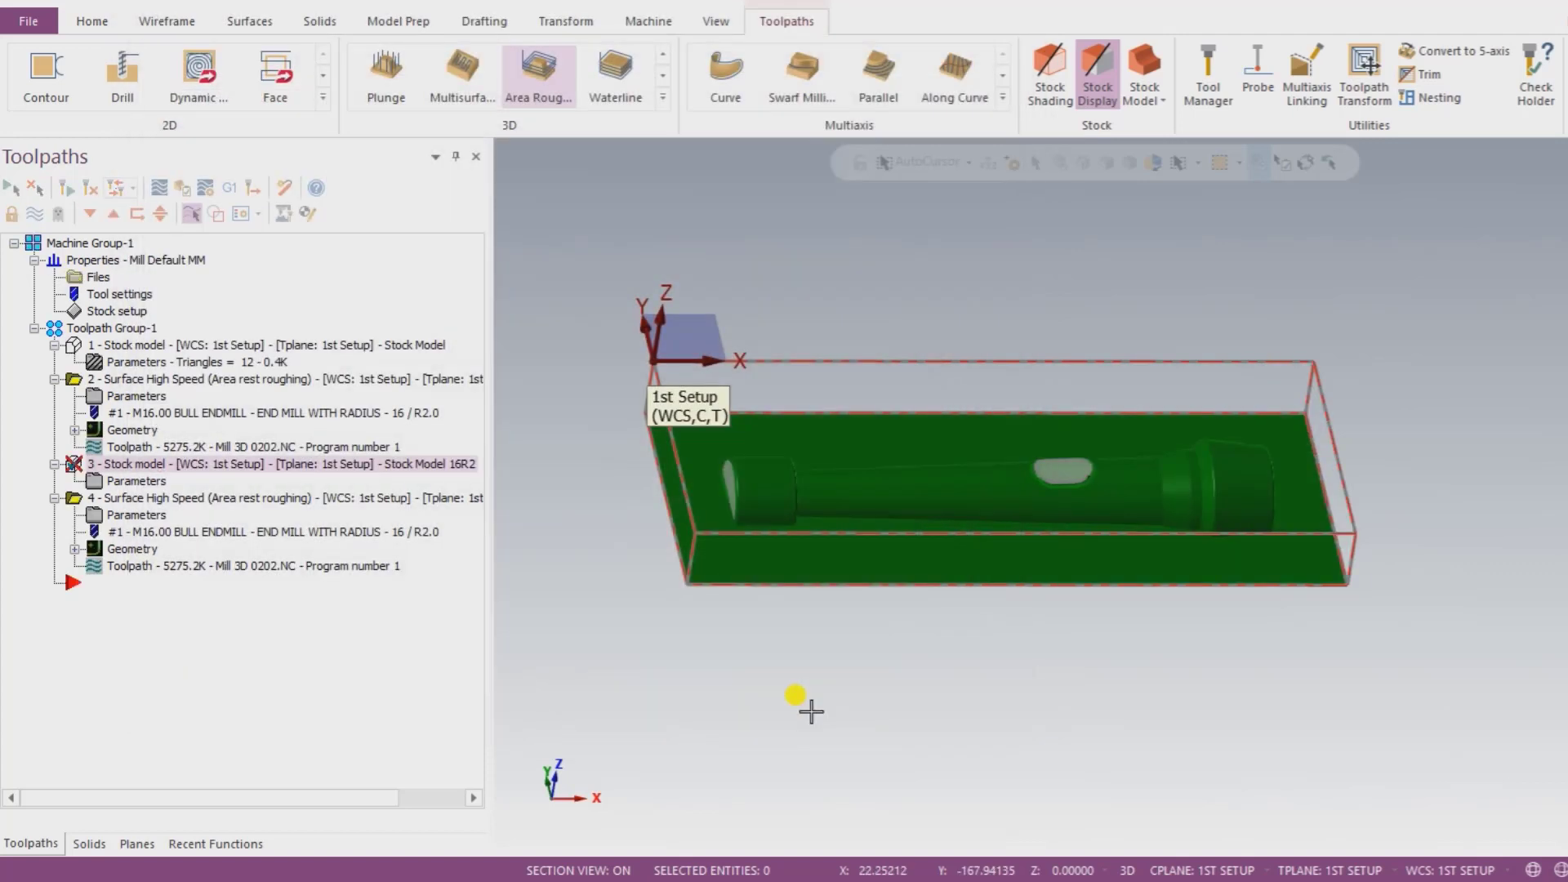
Step: Regenerate the Stock Model 16R2 operation
{"action": "left_click", "coordinate": [71, 187]}
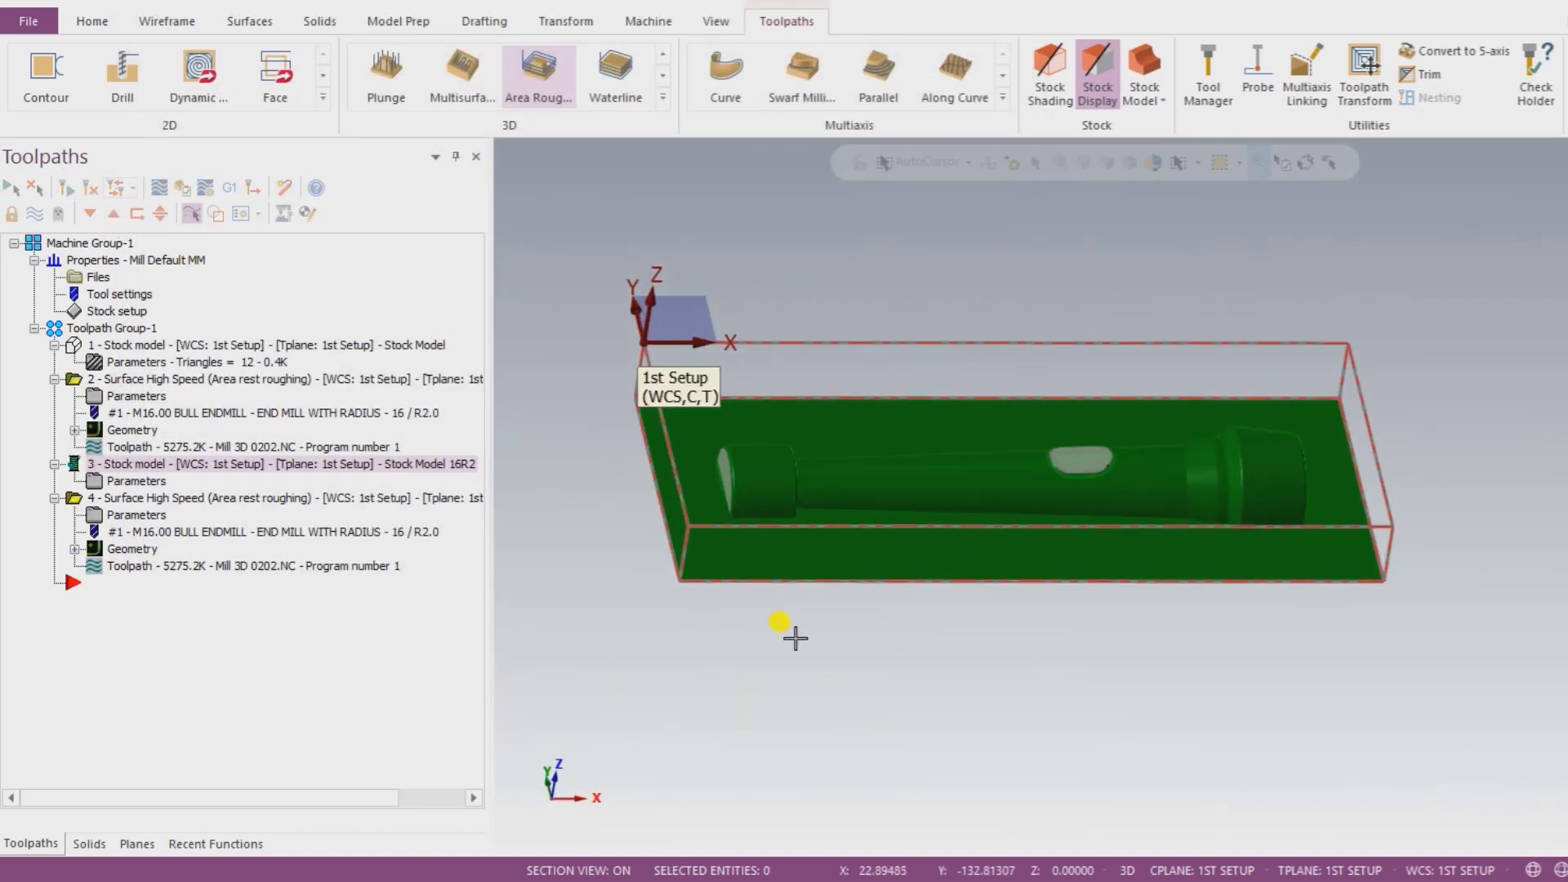
{"action": "scroll", "coordinate": [612, 402], "scroll_direction": "up", "scroll_amount": 1}
{"action": "scroll", "coordinate": [903, 732], "scroll_direction": "down", "scroll_amount": 1}
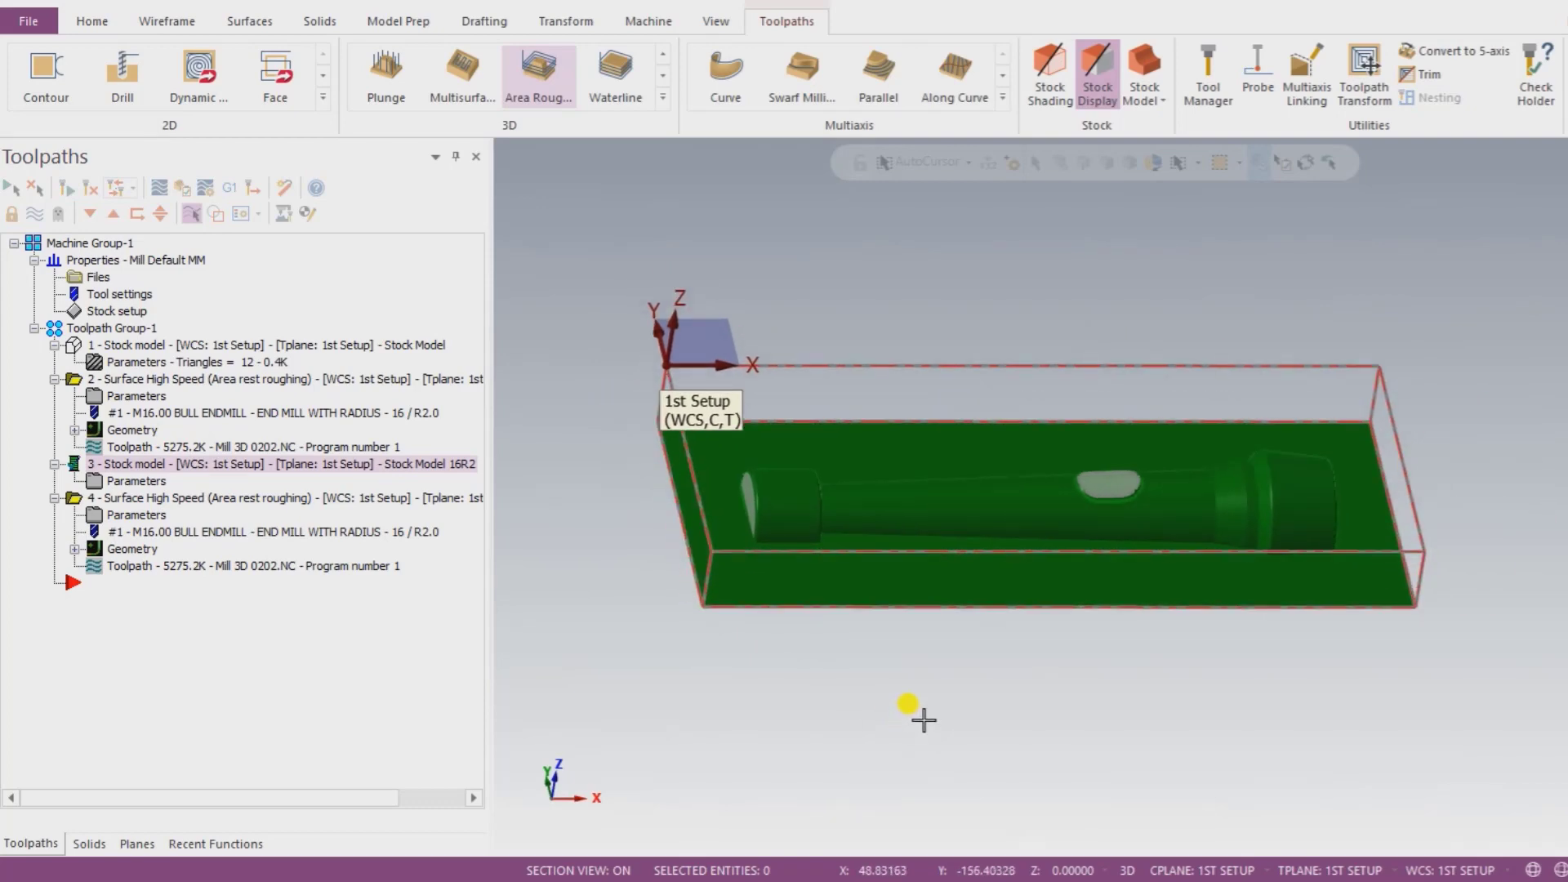
{"action": "middle_click_drag", "start_coordinate": [923, 716], "coordinate": [910, 724]}
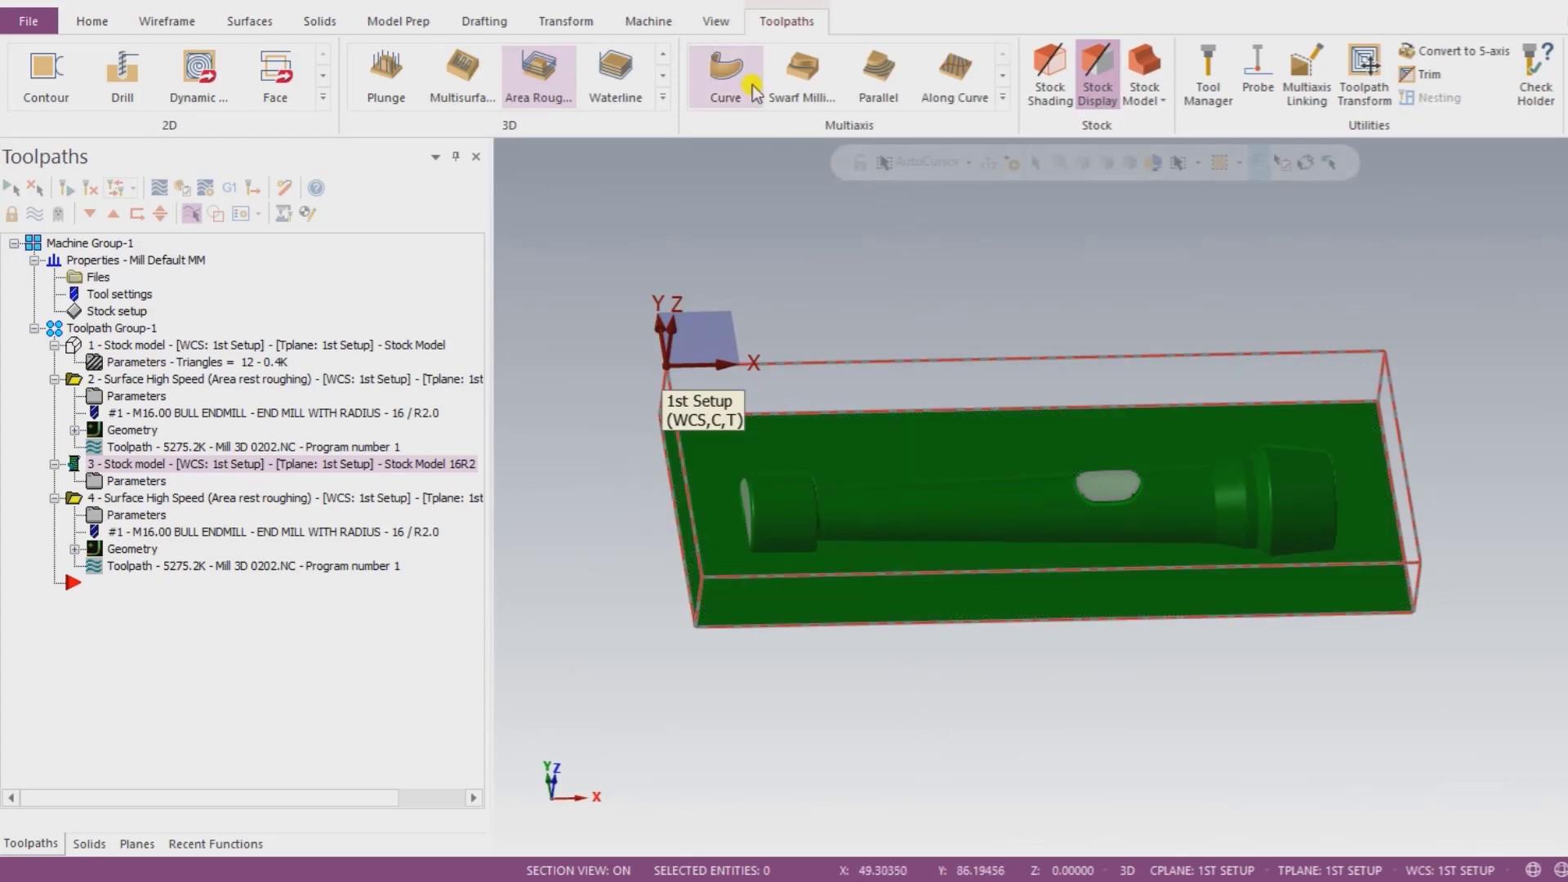
Step: Set the stock model process to real-time priority in the Multi-Threading Manager, close it, and inspect the computed stock
{"action": "left_click", "coordinate": [722, 22]}
{"action": "left_click", "coordinate": [997, 72]}
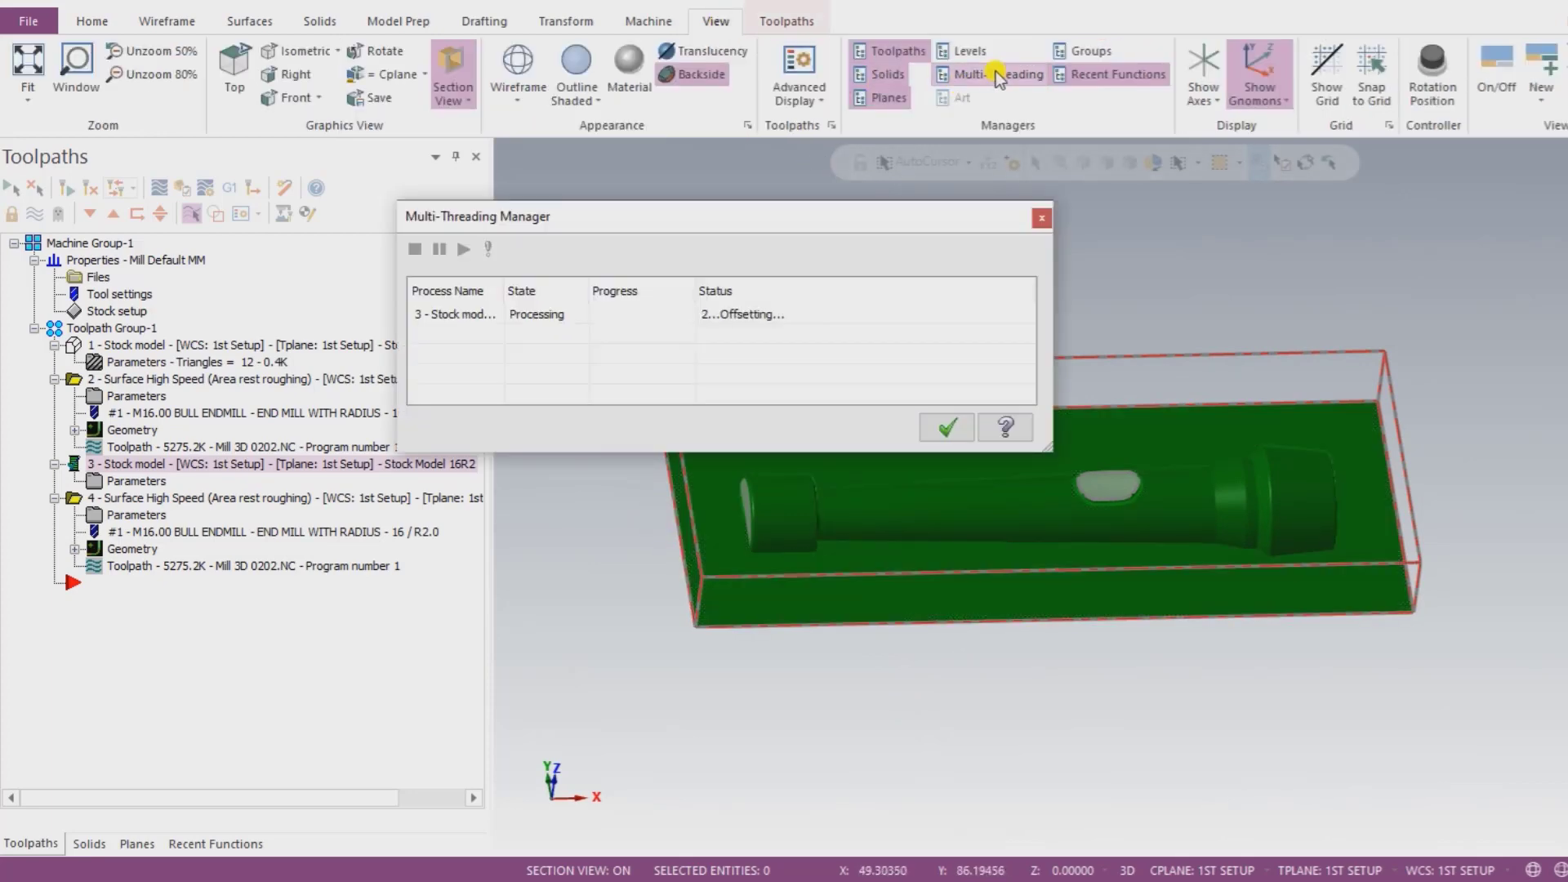
{"action": "left_click", "coordinate": [746, 314]}
{"action": "right_click", "coordinate": [805, 314]}
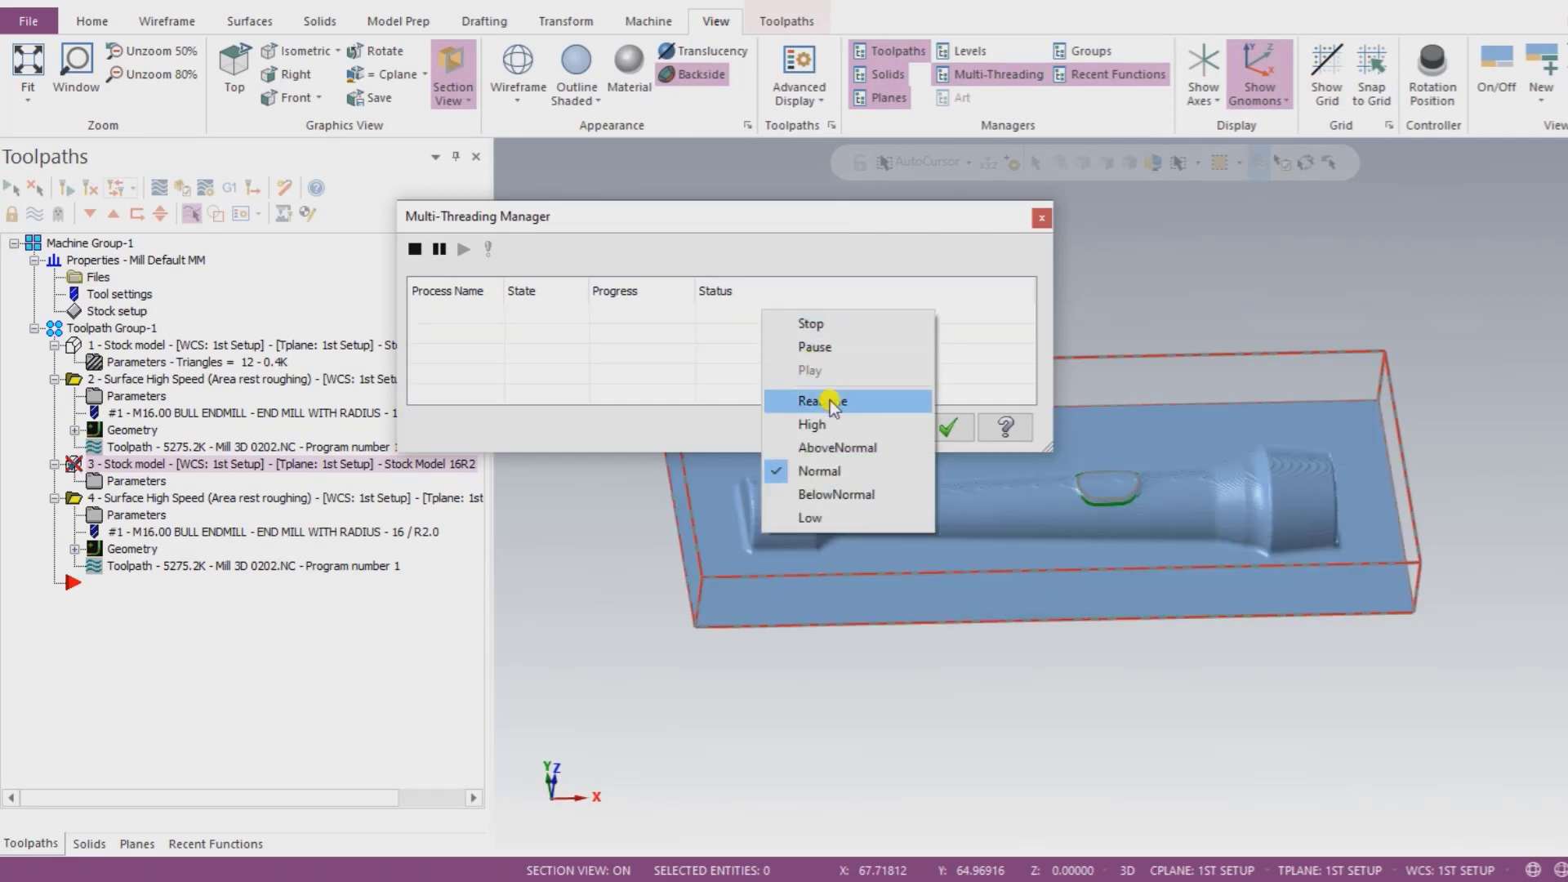
{"action": "left_click", "coordinate": [829, 399]}
{"action": "left_click", "coordinate": [946, 426]}
{"action": "mouse_move", "coordinate": [946, 433]}
{"action": "middle_mouse_down"}
{"action": "mouse_move", "coordinate": [970, 458]}
{"action": "mouse_move", "coordinate": [890, 459]}
{"action": "mouse_move", "coordinate": [934, 455]}
{"action": "mouse_move", "coordinate": [833, 507]}
{"action": "mouse_move", "coordinate": [911, 570]}
{"action": "mouse_move", "coordinate": [915, 496]}
{"action": "mouse_move", "coordinate": [885, 548]}
{"action": "mouse_move", "coordinate": [808, 553]}
{"action": "mouse_move", "coordinate": [983, 518]}
{"action": "mouse_move", "coordinate": [1022, 490]}
{"action": "mouse_move", "coordinate": [950, 533]}
{"action": "mouse_move", "coordinate": [1059, 560]}
{"action": "mouse_move", "coordinate": [933, 539]}
{"action": "mouse_move", "coordinate": [1006, 500]}
{"action": "mouse_move", "coordinate": [1055, 510]}
{"action": "mouse_move", "coordinate": [821, 529]}
{"action": "mouse_move", "coordinate": [821, 493]}
{"action": "mouse_move", "coordinate": [969, 454]}
{"action": "mouse_move", "coordinate": [980, 520]}
{"action": "middle_mouse_up"}
{"action": "scroll", "coordinate": [833, 507], "scroll_direction": "up", "scroll_amount": 4}
Step: Edit the copied area roughing operation and assign it the 6 mm R1.0 end mill from the tool library
{"action": "left_click", "coordinate": [153, 499]}
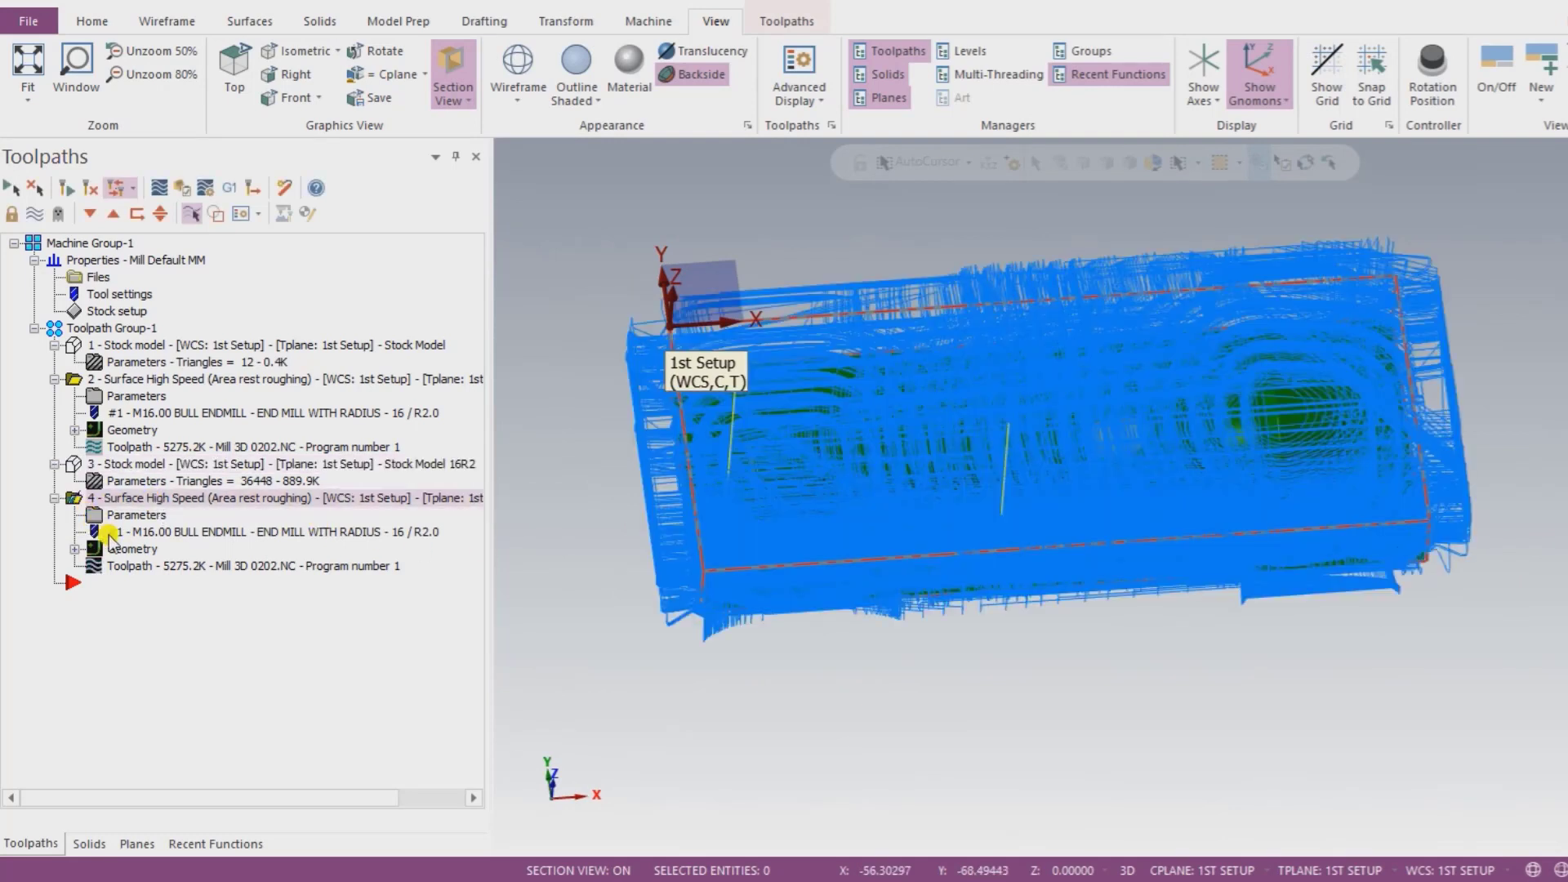
{"action": "left_click", "coordinate": [116, 515]}
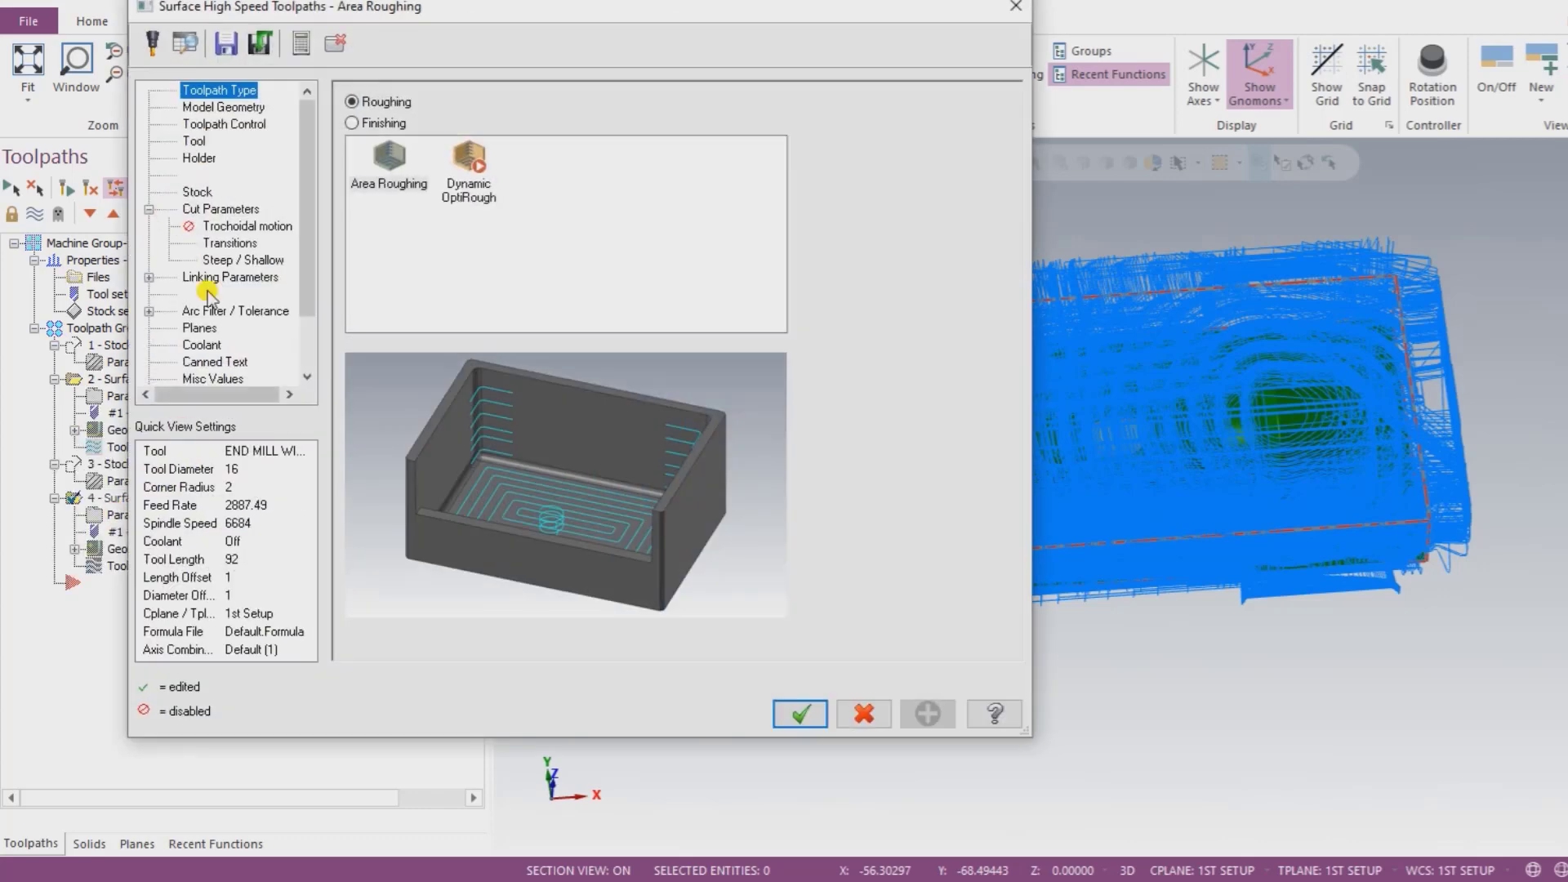
{"action": "left_click", "coordinate": [211, 107]}
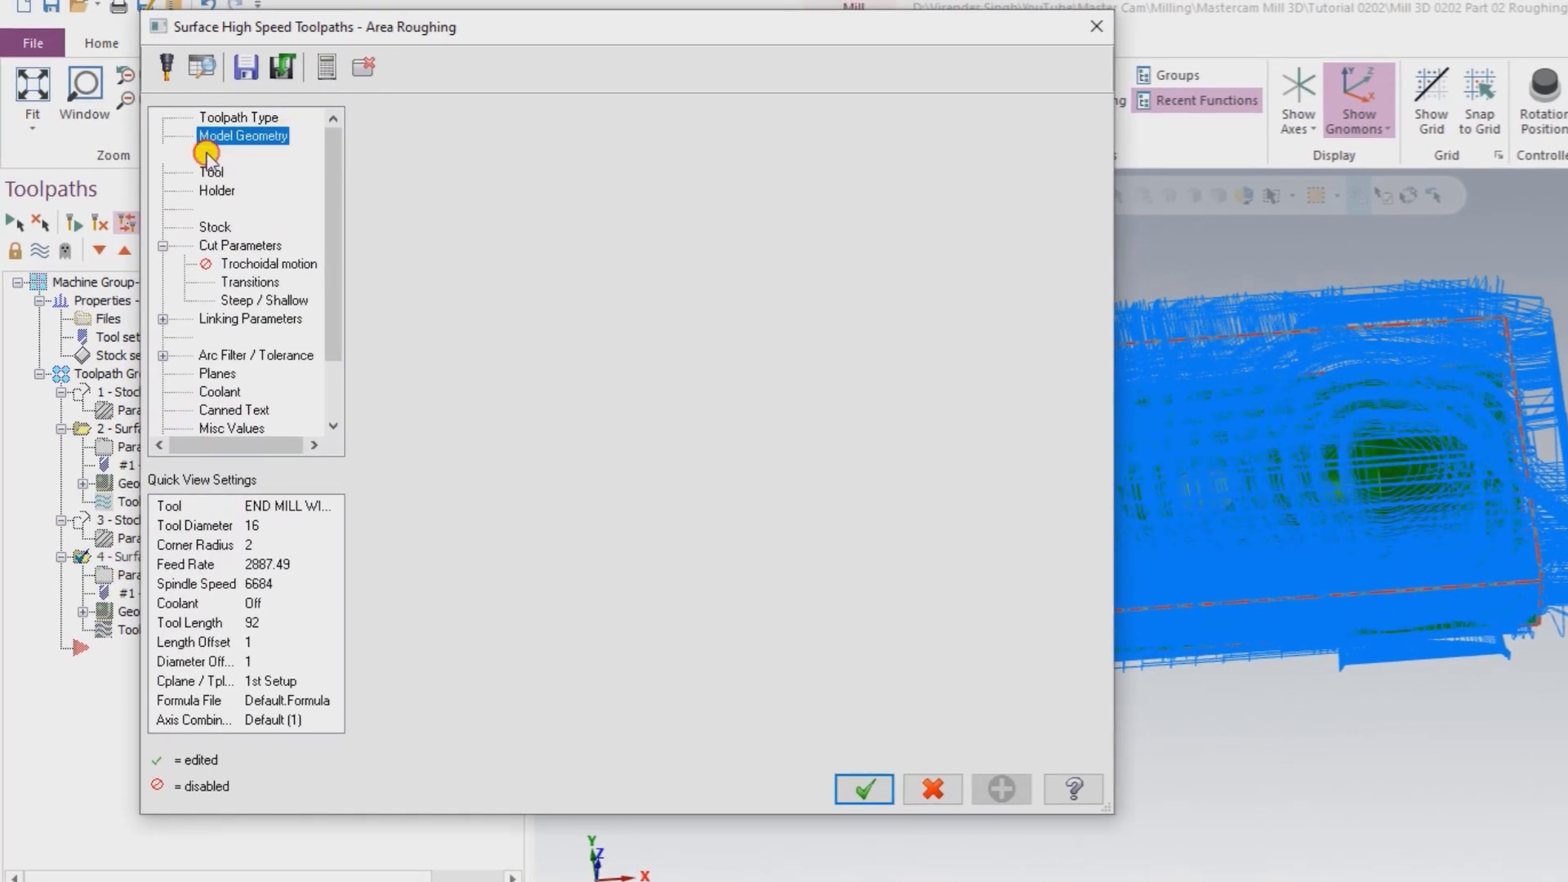
{"action": "left_click", "coordinate": [207, 154]}
{"action": "left_click", "coordinate": [210, 172]}
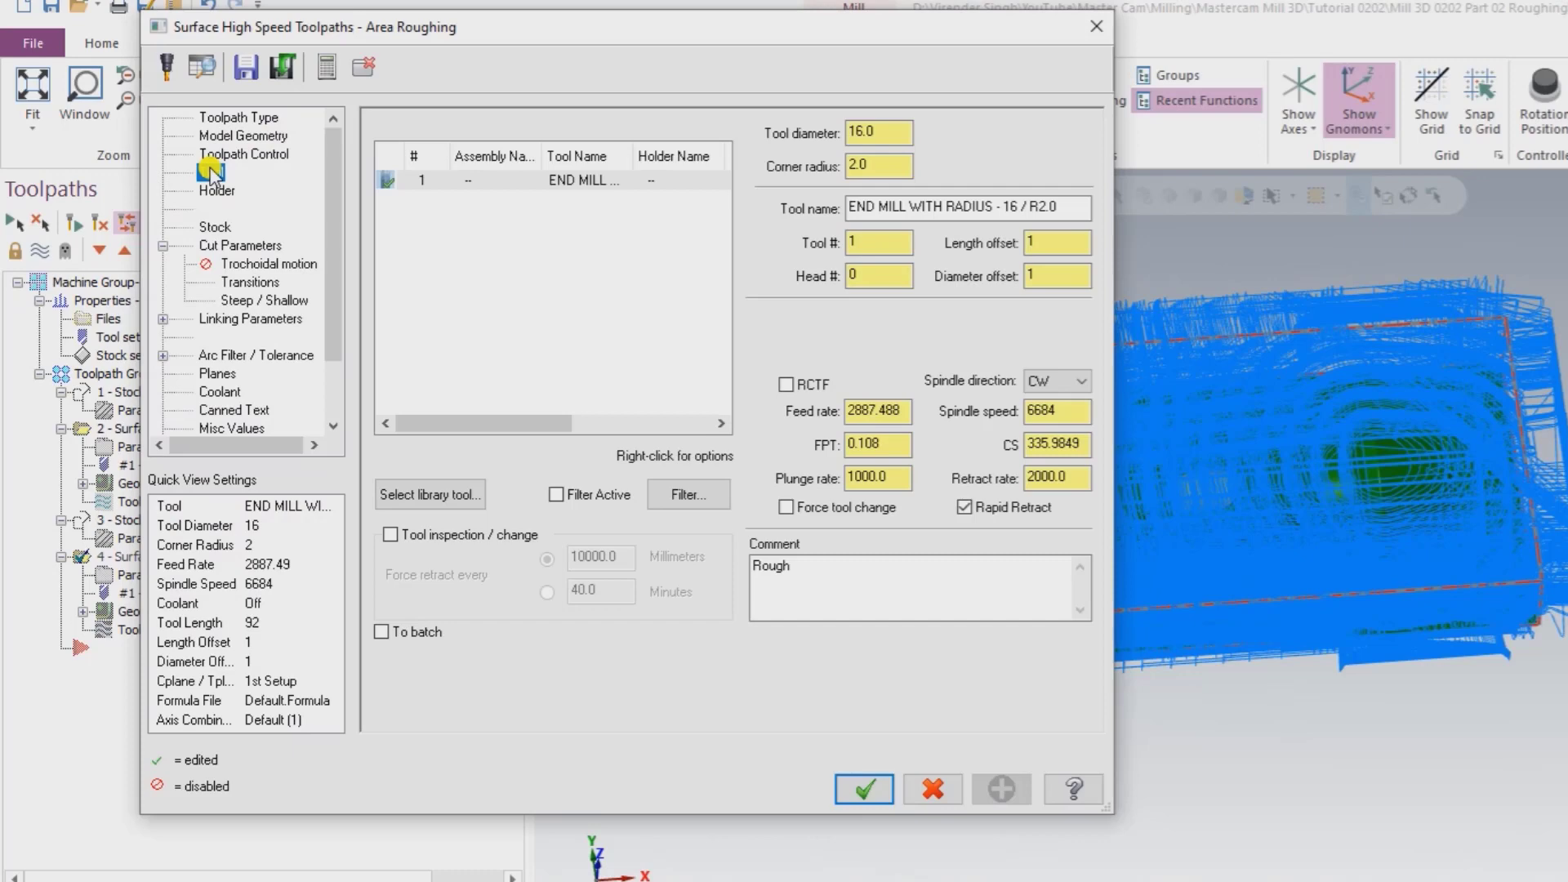
{"action": "left_click", "coordinate": [413, 494]}
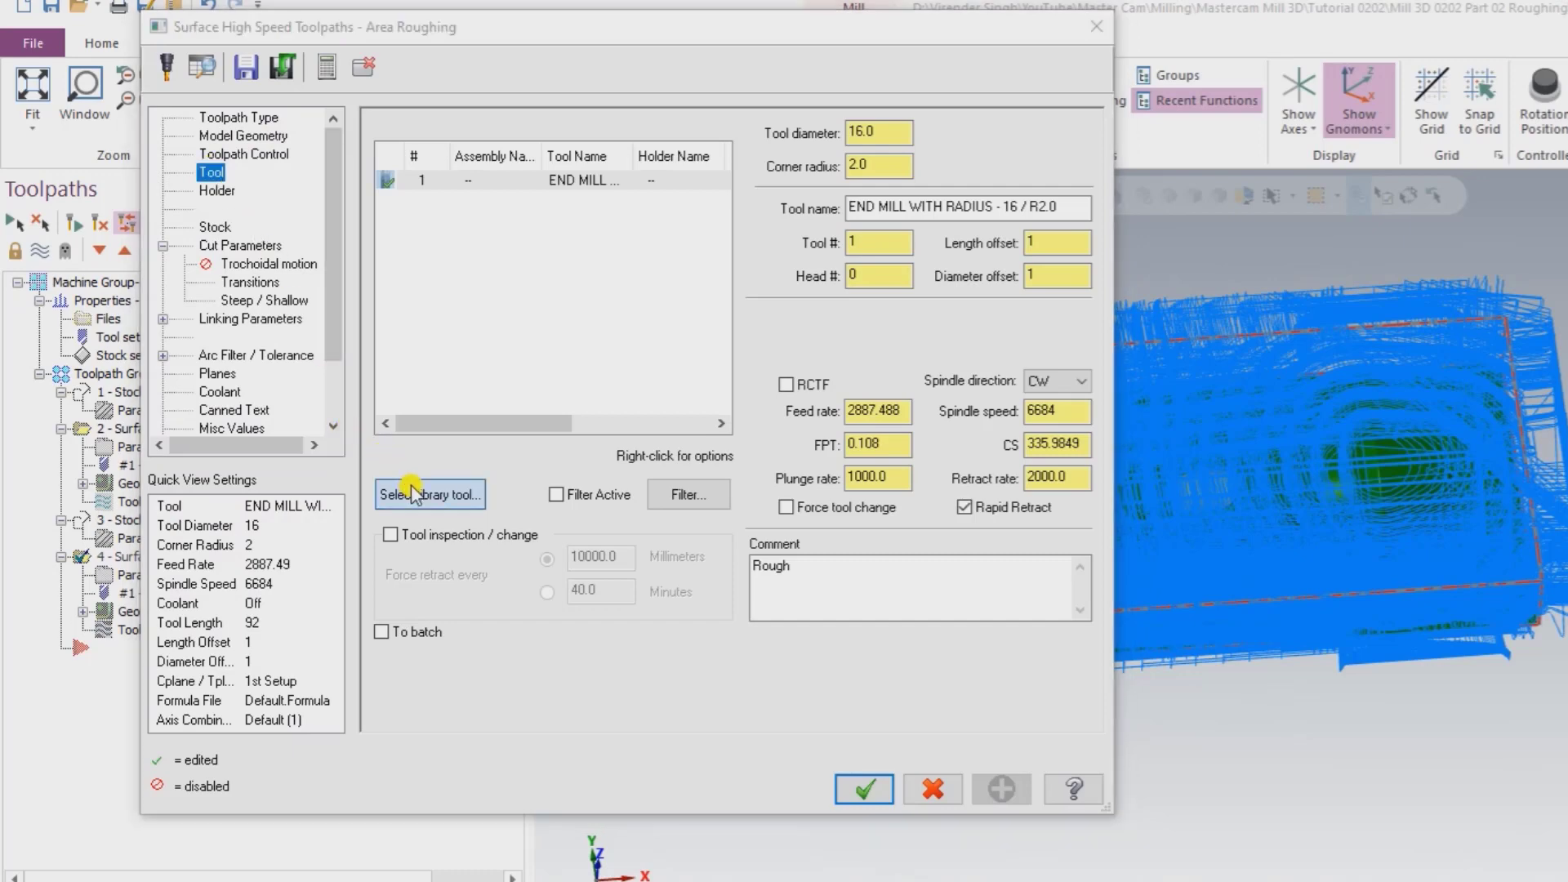
{"action": "left_click", "coordinate": [881, 314]}
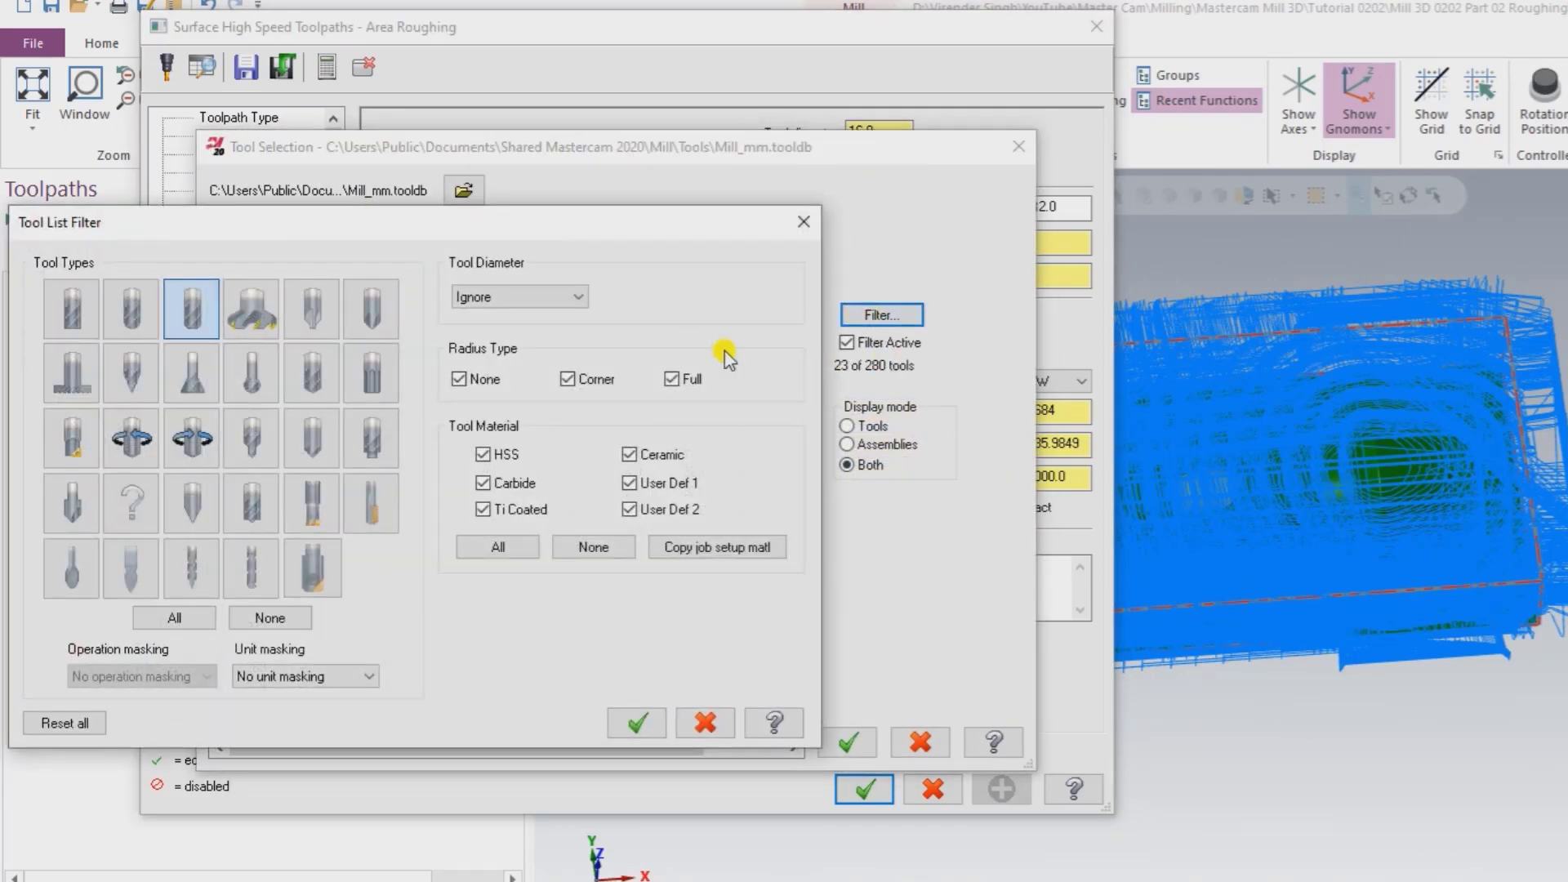
{"action": "key", "text": "Return"}
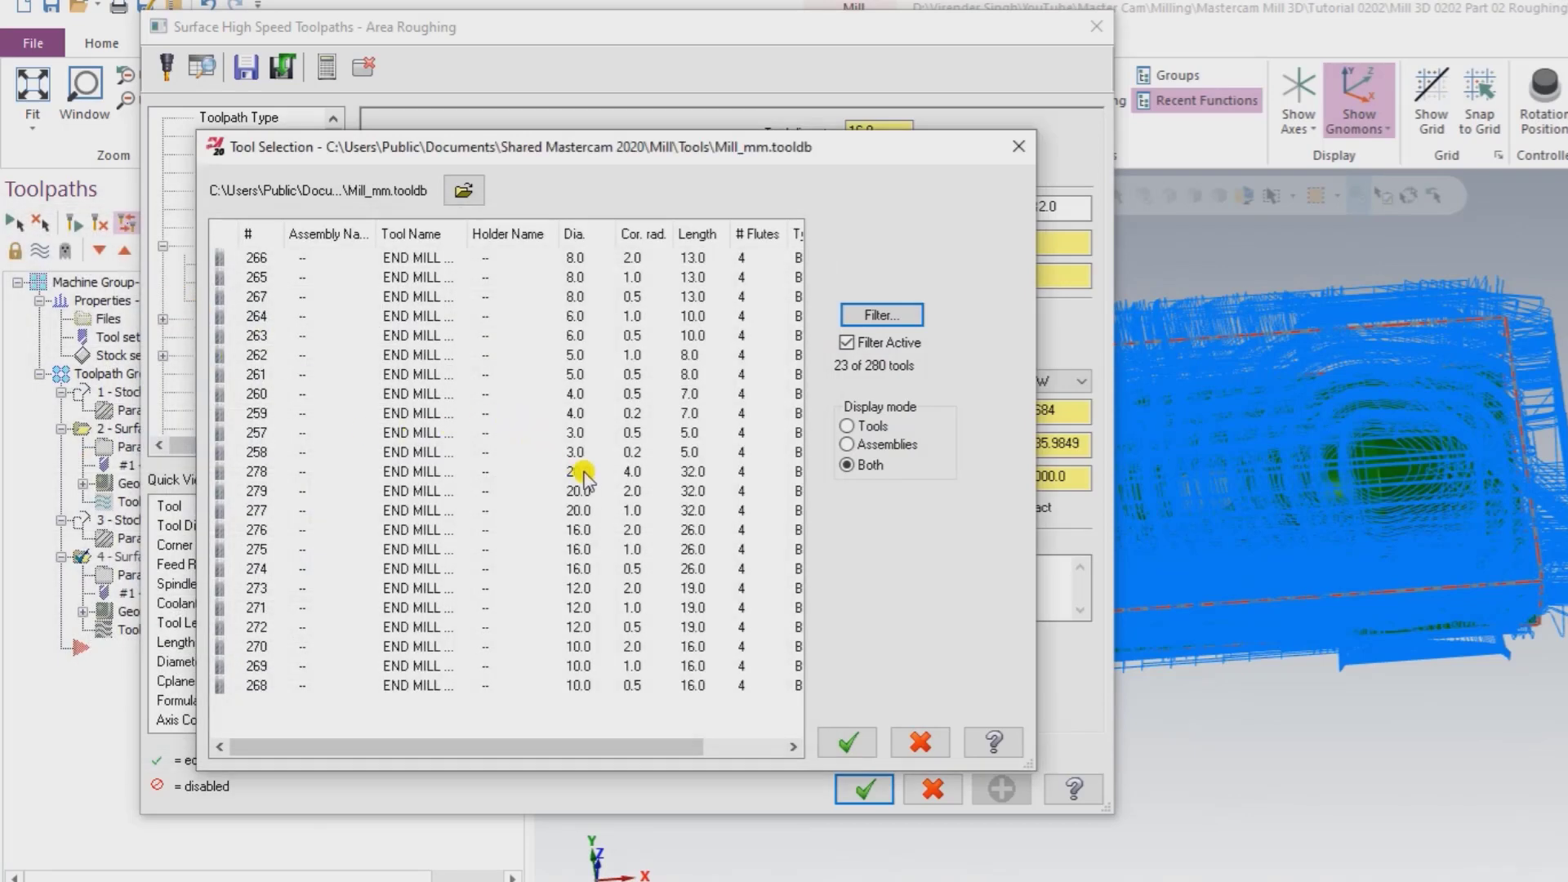
{"action": "left_click", "coordinate": [576, 316]}
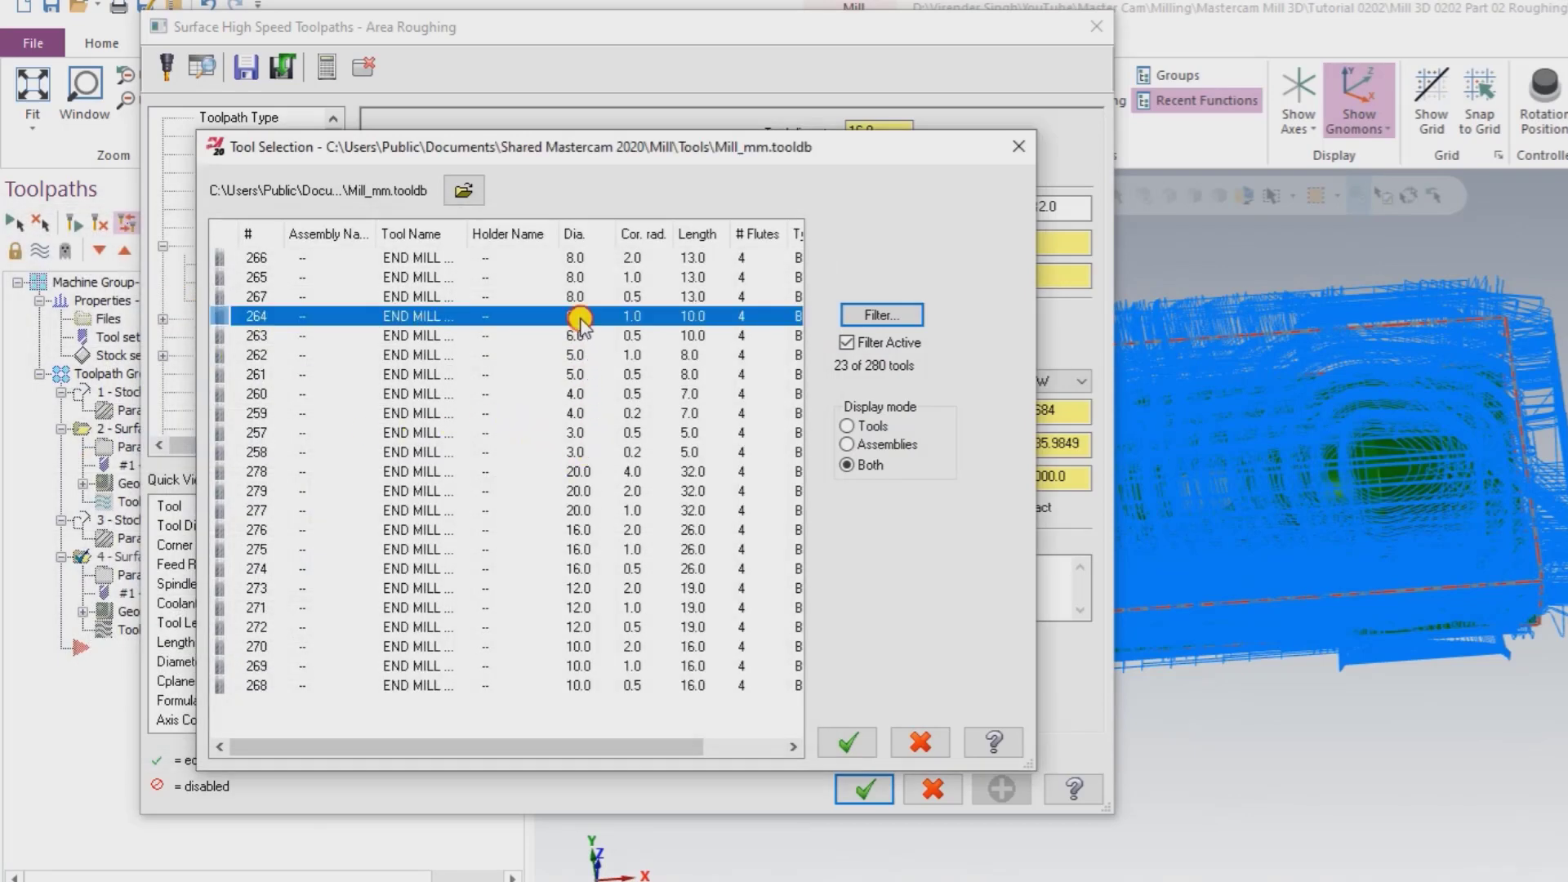
{"action": "left_click", "coordinate": [847, 742]}
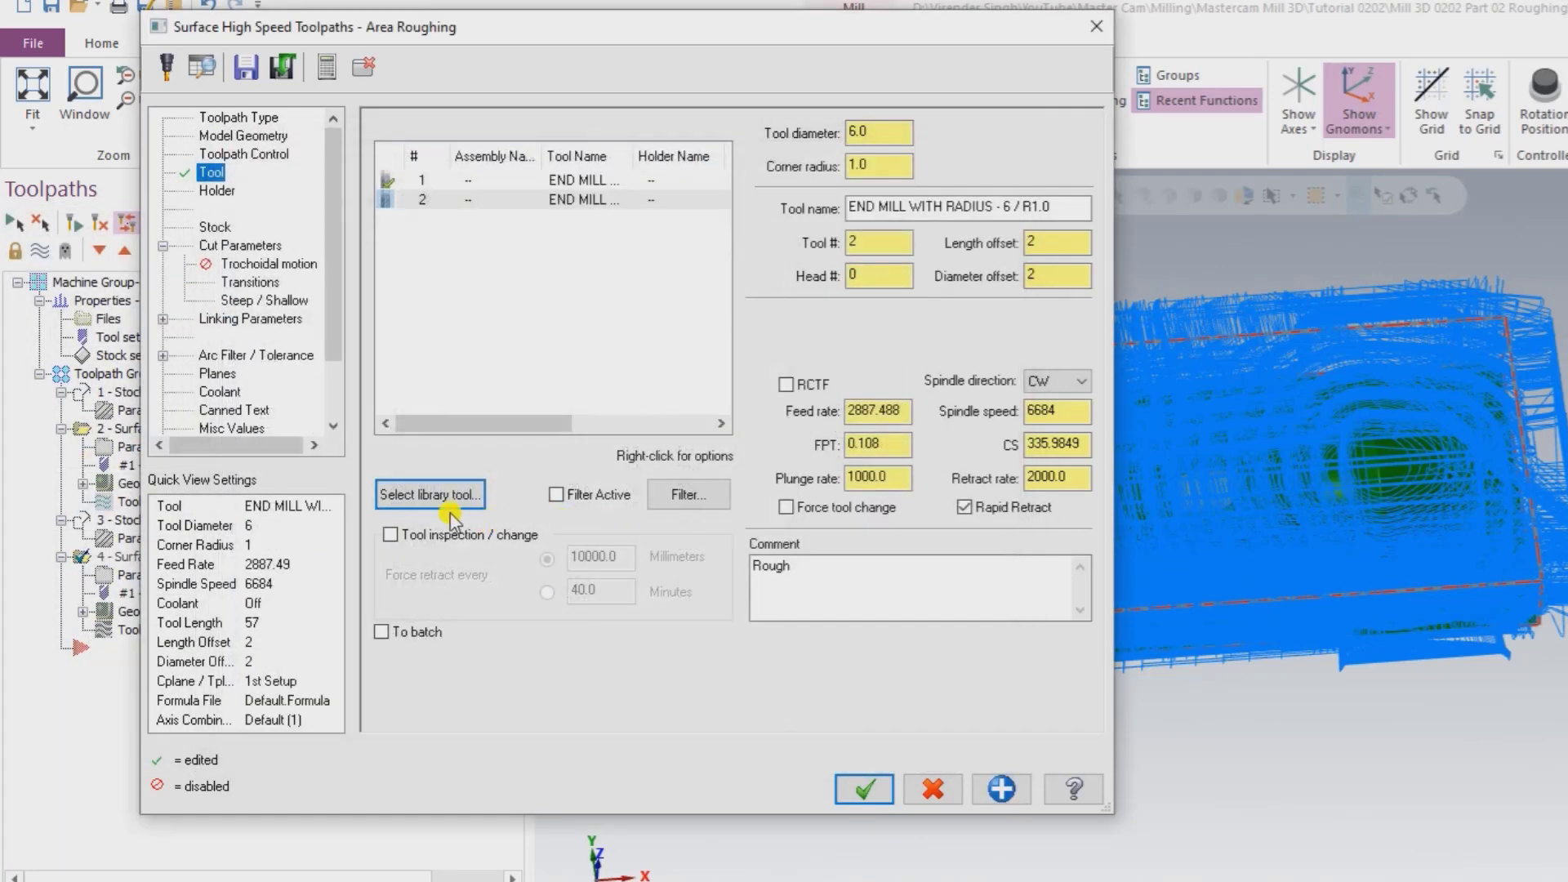
Step: Change the copied operation's tool comment to "Rest Rough"
{"action": "left_click", "coordinate": [900, 576]}
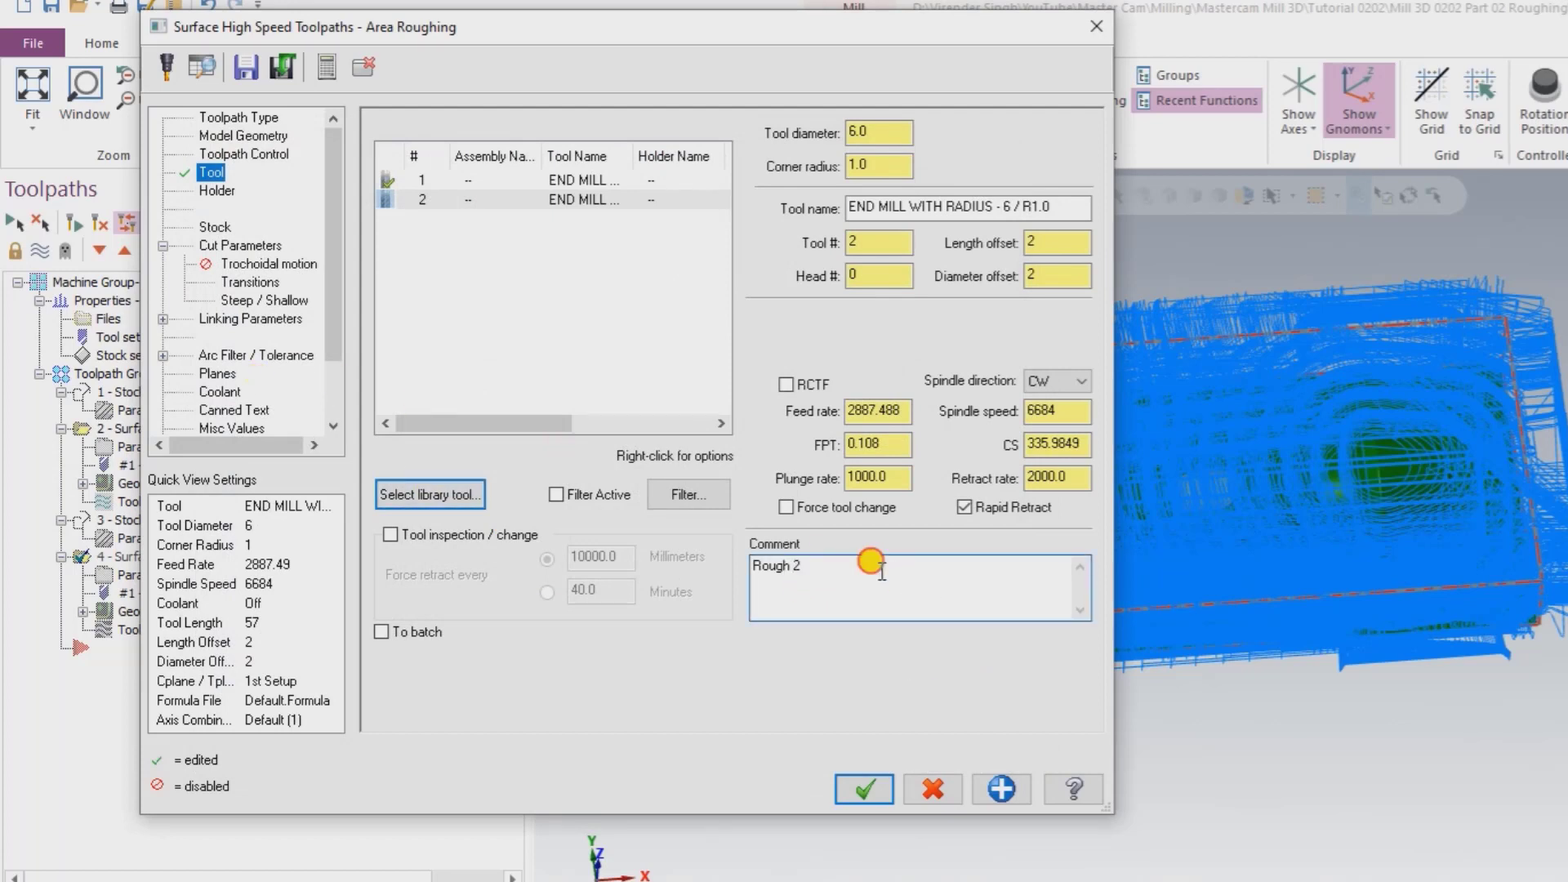
{"action": "left_click_drag", "start_coordinate": [867, 563], "coordinate": [676, 565]}
{"action": "type", "text": "Rea"}
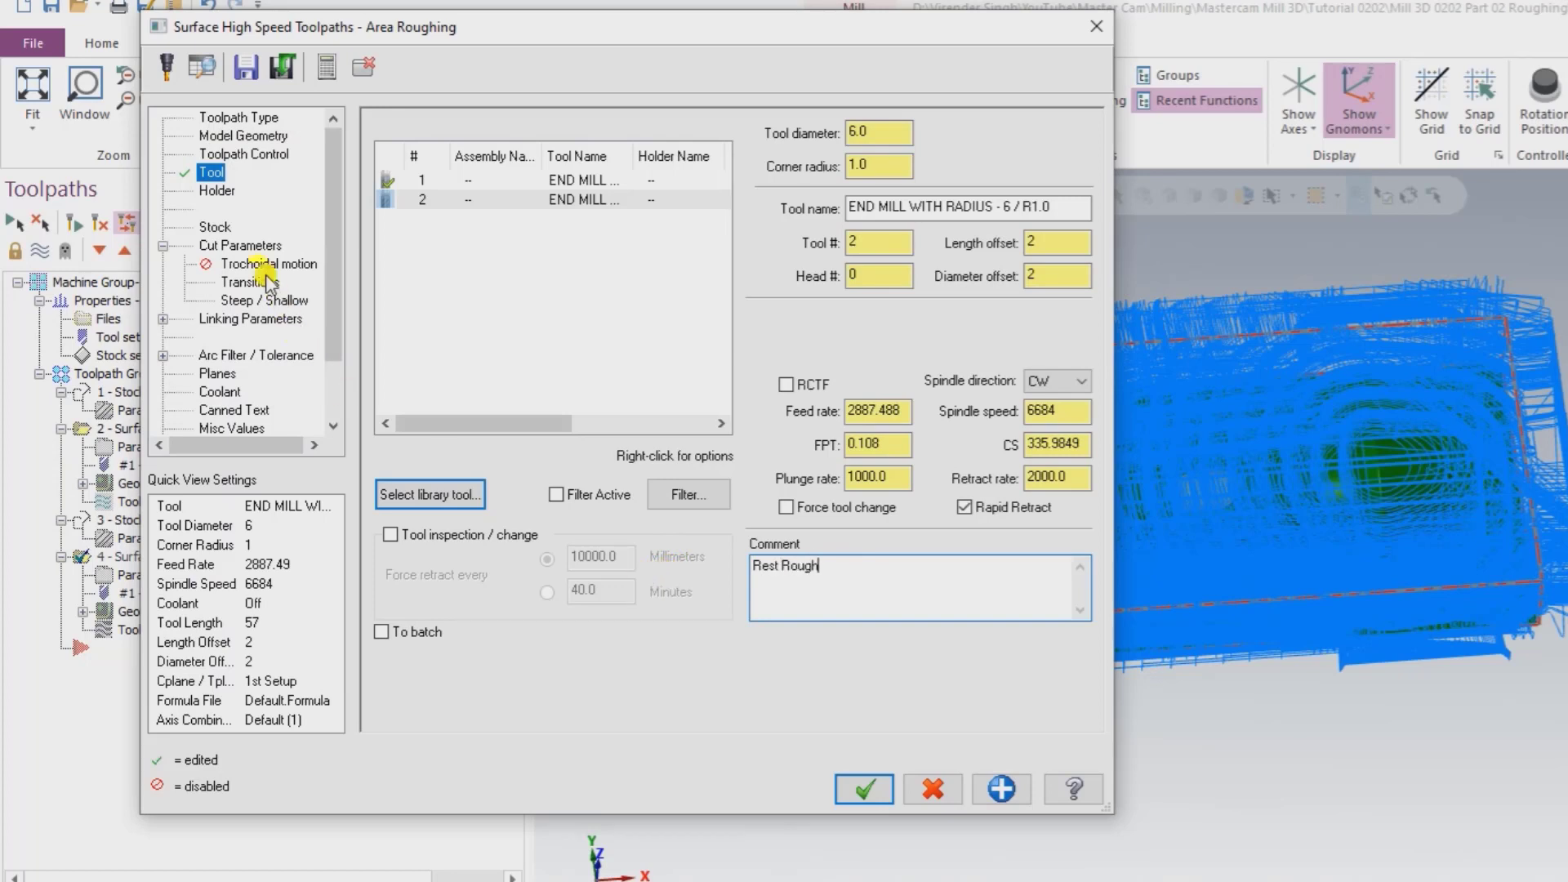
Step: Set the stepdown to 0.2 in the copied operation's cut parameters and check the stepover and keep-tool-down values
{"action": "left_click", "coordinate": [243, 245]}
{"action": "double_click", "coordinate": [629, 301]}
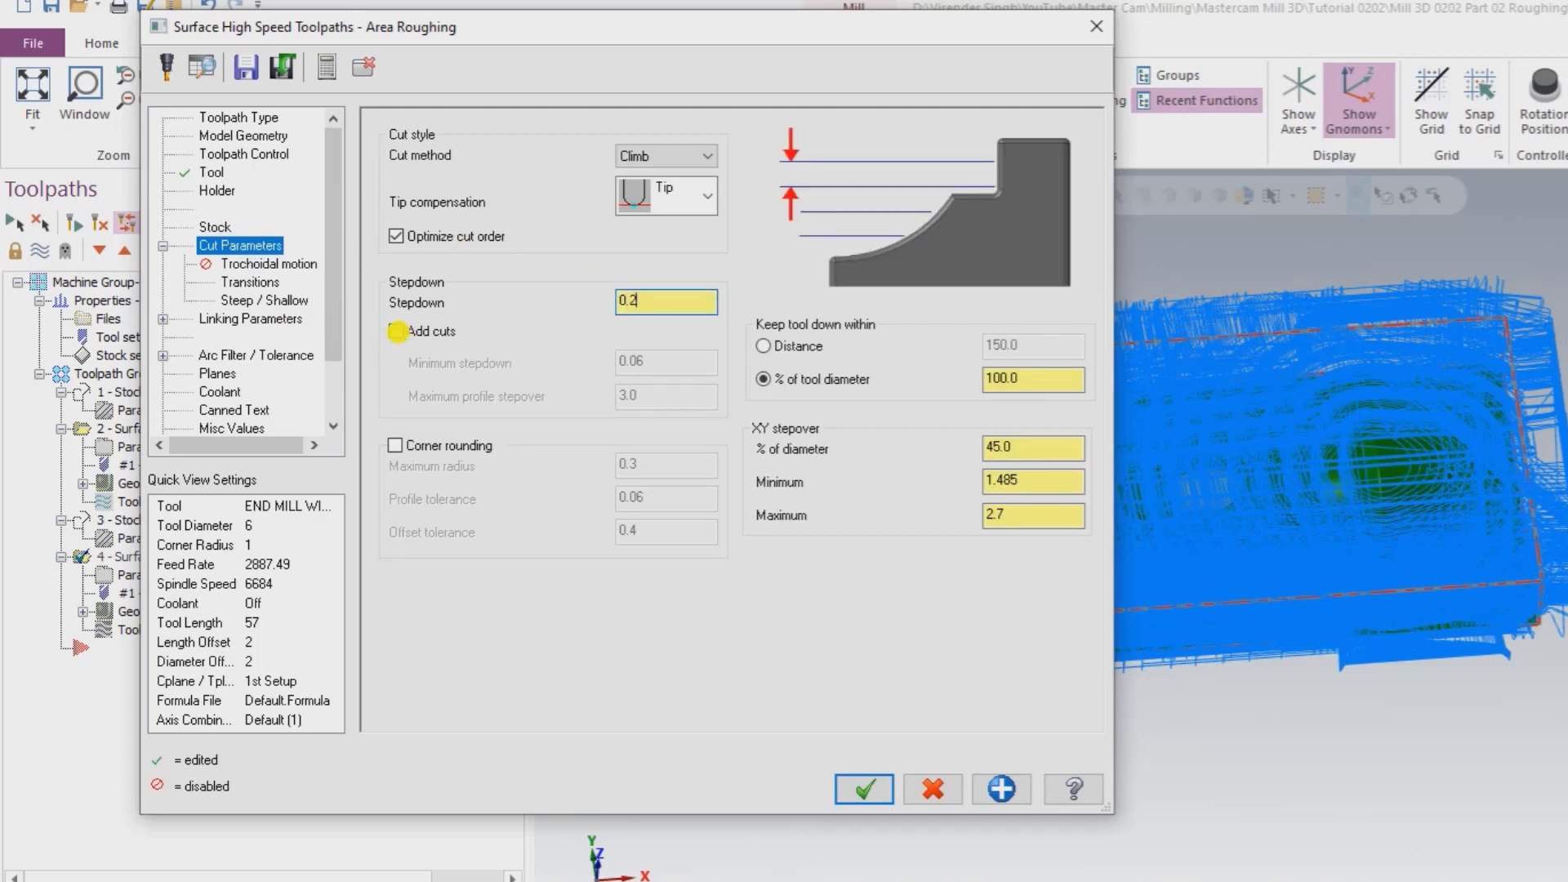
{"action": "type", "text": "0.2"}
{"action": "left_click", "coordinate": [1006, 447]}
{"action": "double_click", "coordinate": [1046, 382]}
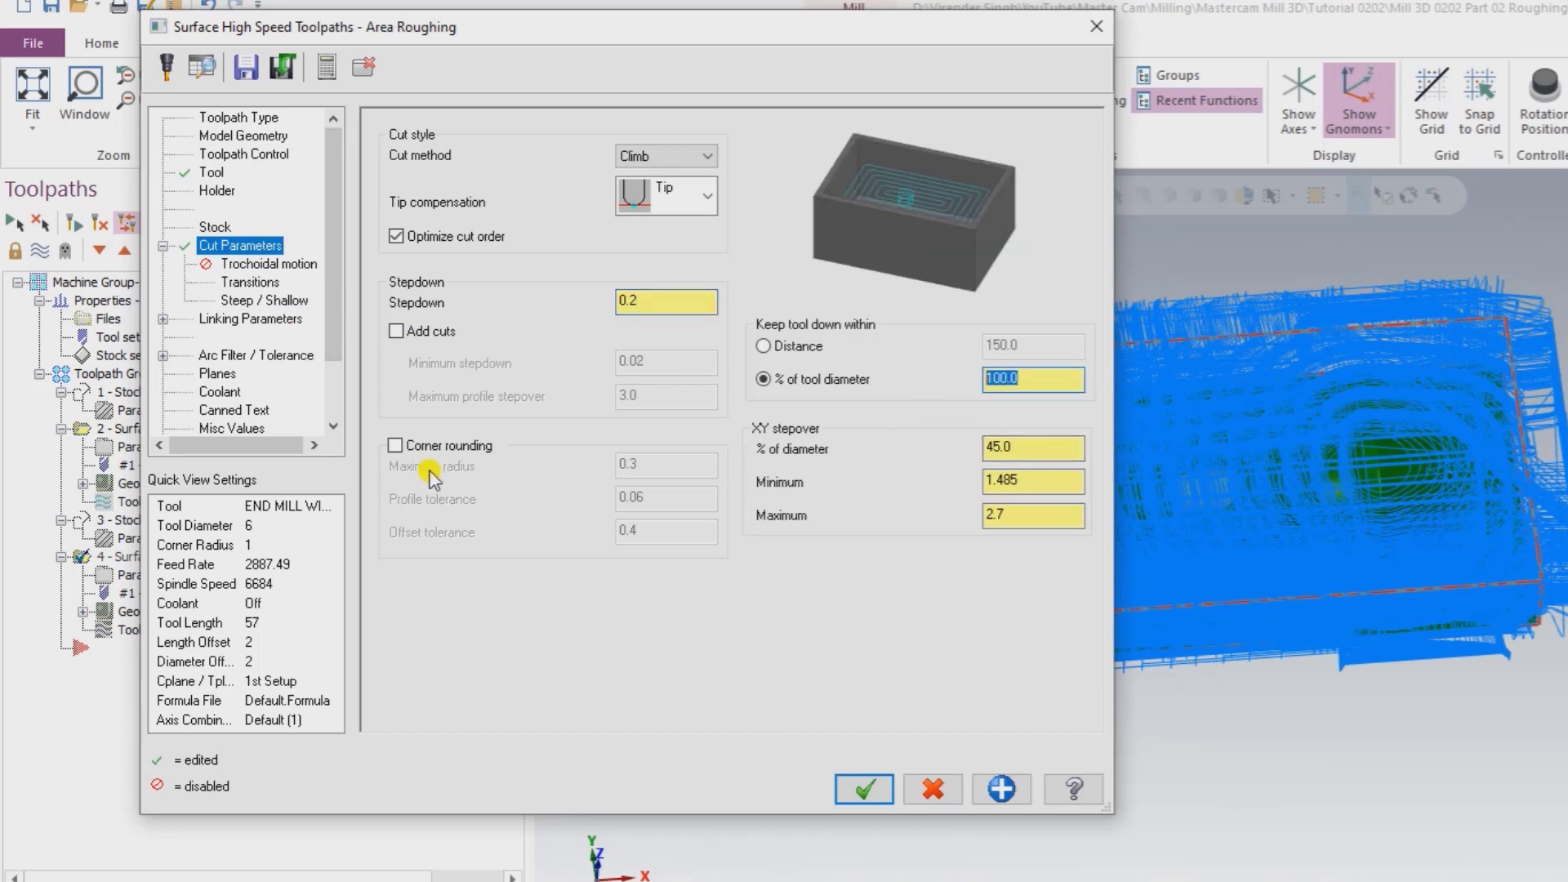
Step: Set the skip pockets smaller than value to 0.0 in the rest roughing operation's transition parameters
{"action": "left_click", "coordinate": [237, 264]}
{"action": "left_click", "coordinate": [253, 284]}
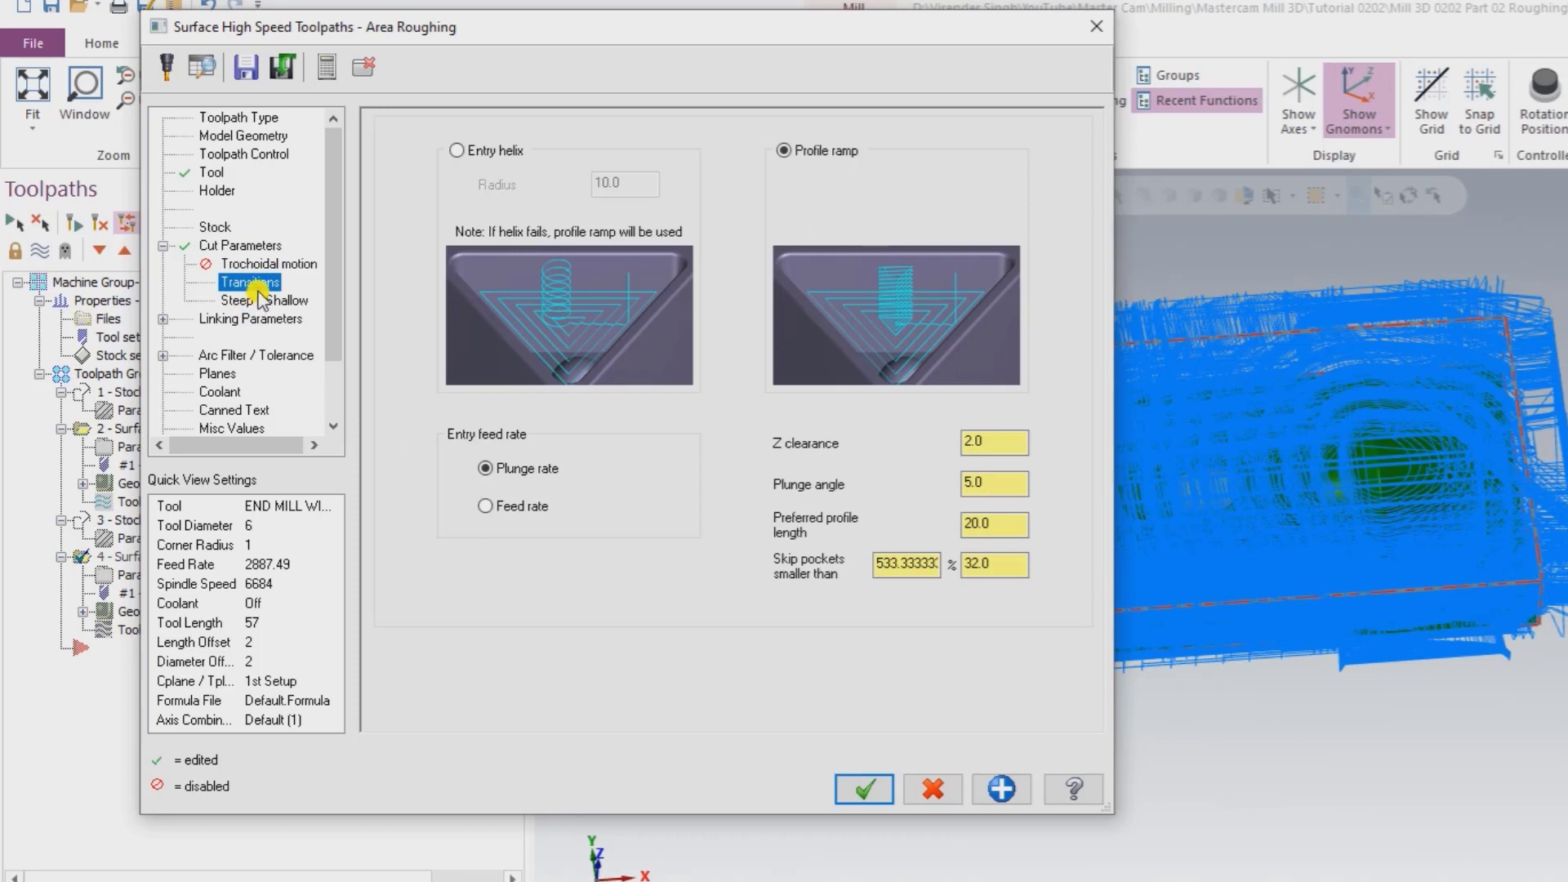
{"action": "double_click", "coordinate": [871, 552]}
{"action": "key", "text": "Tab"}
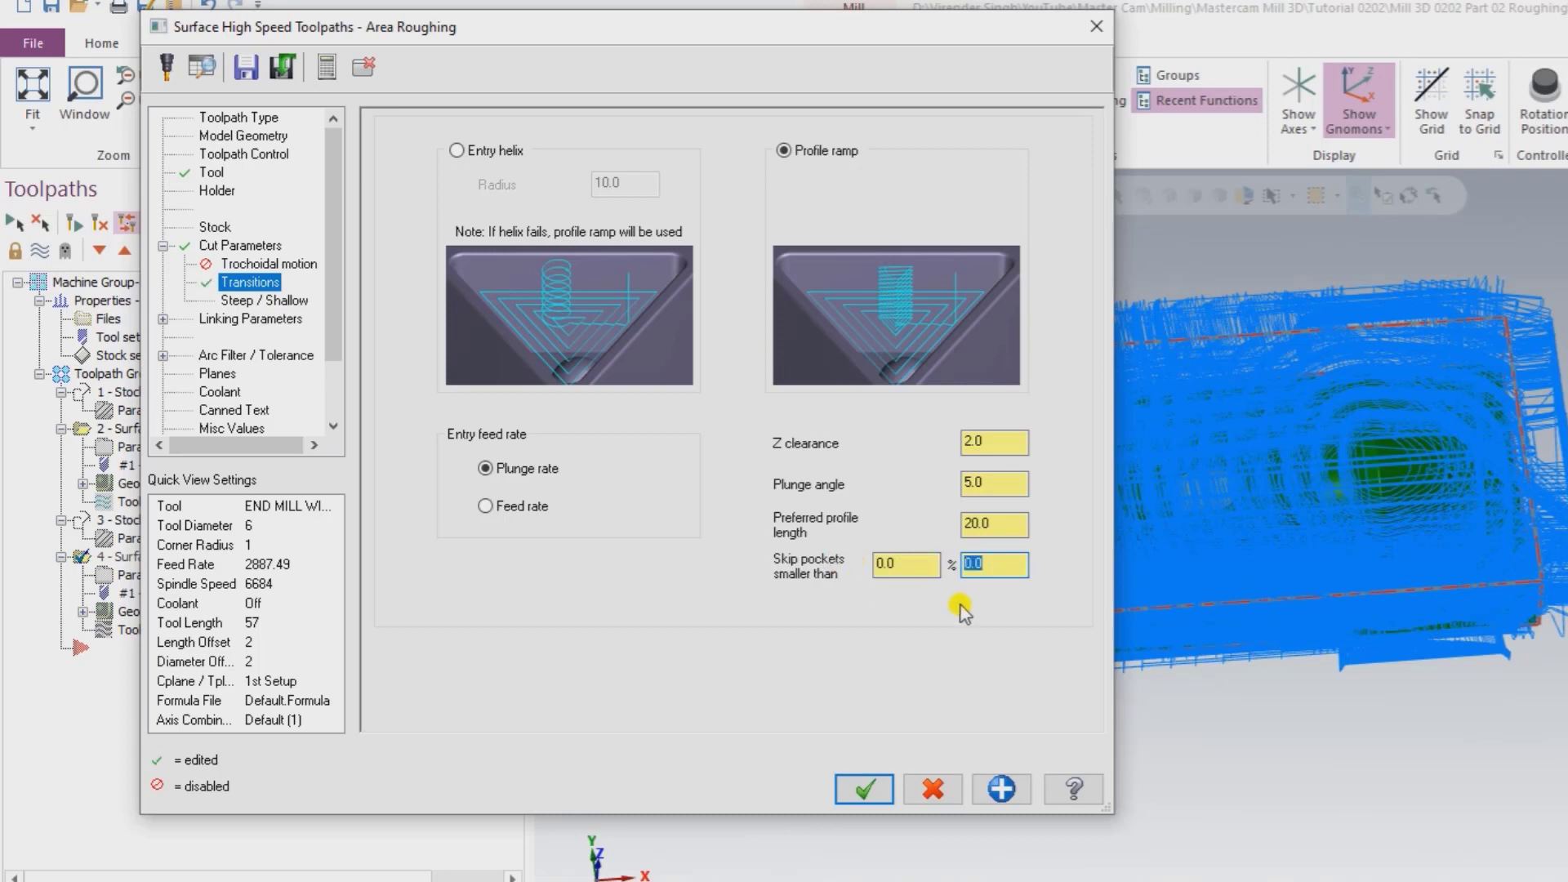
{"action": "double_click", "coordinate": [906, 564]}
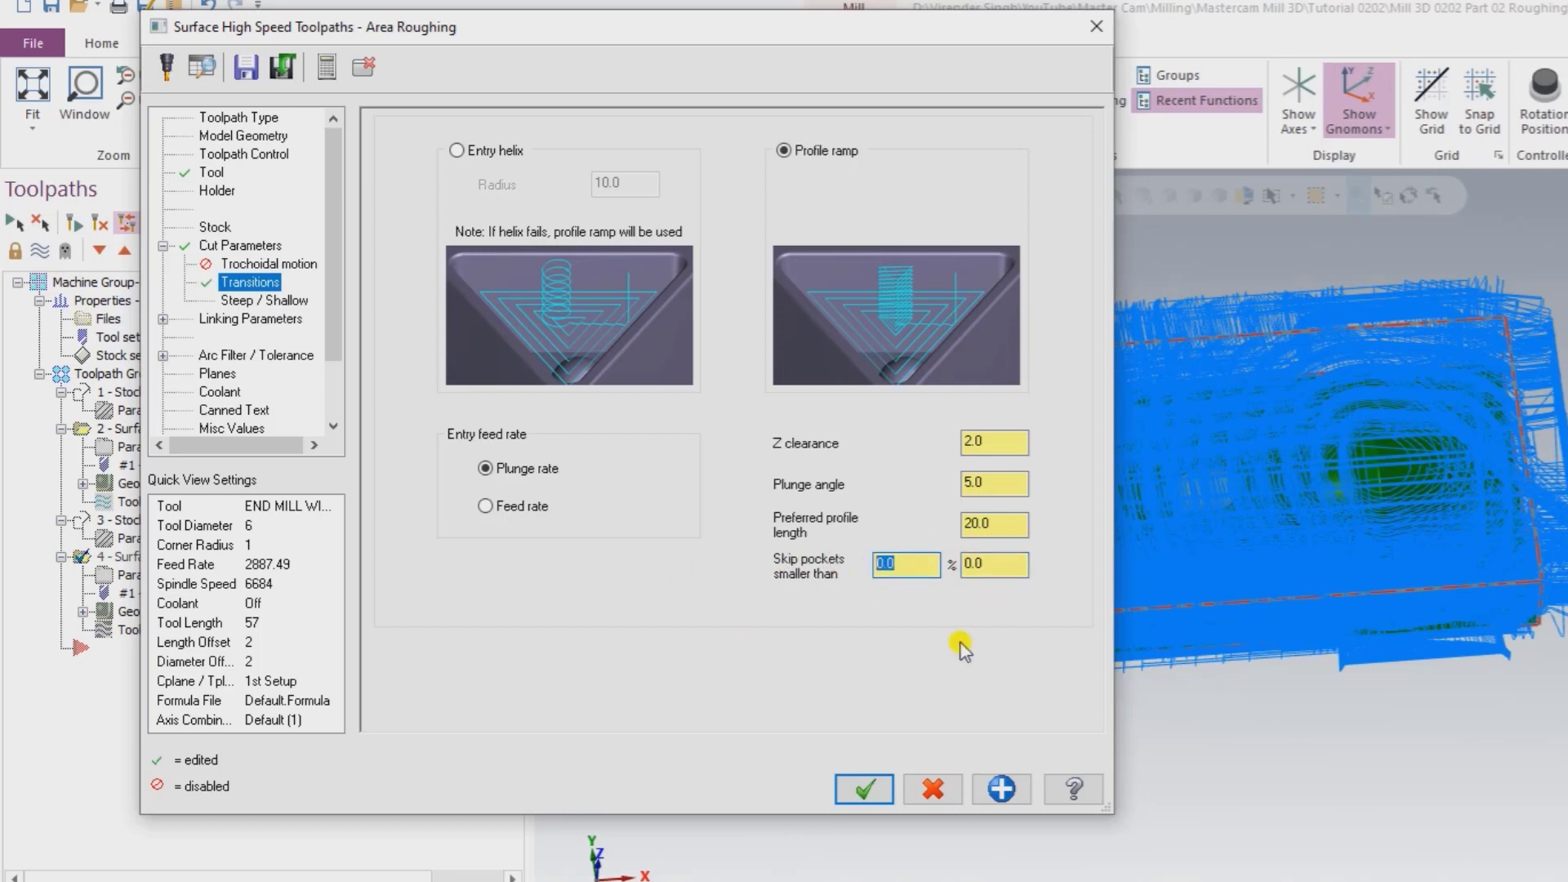
{"action": "left_click", "coordinate": [994, 563]}
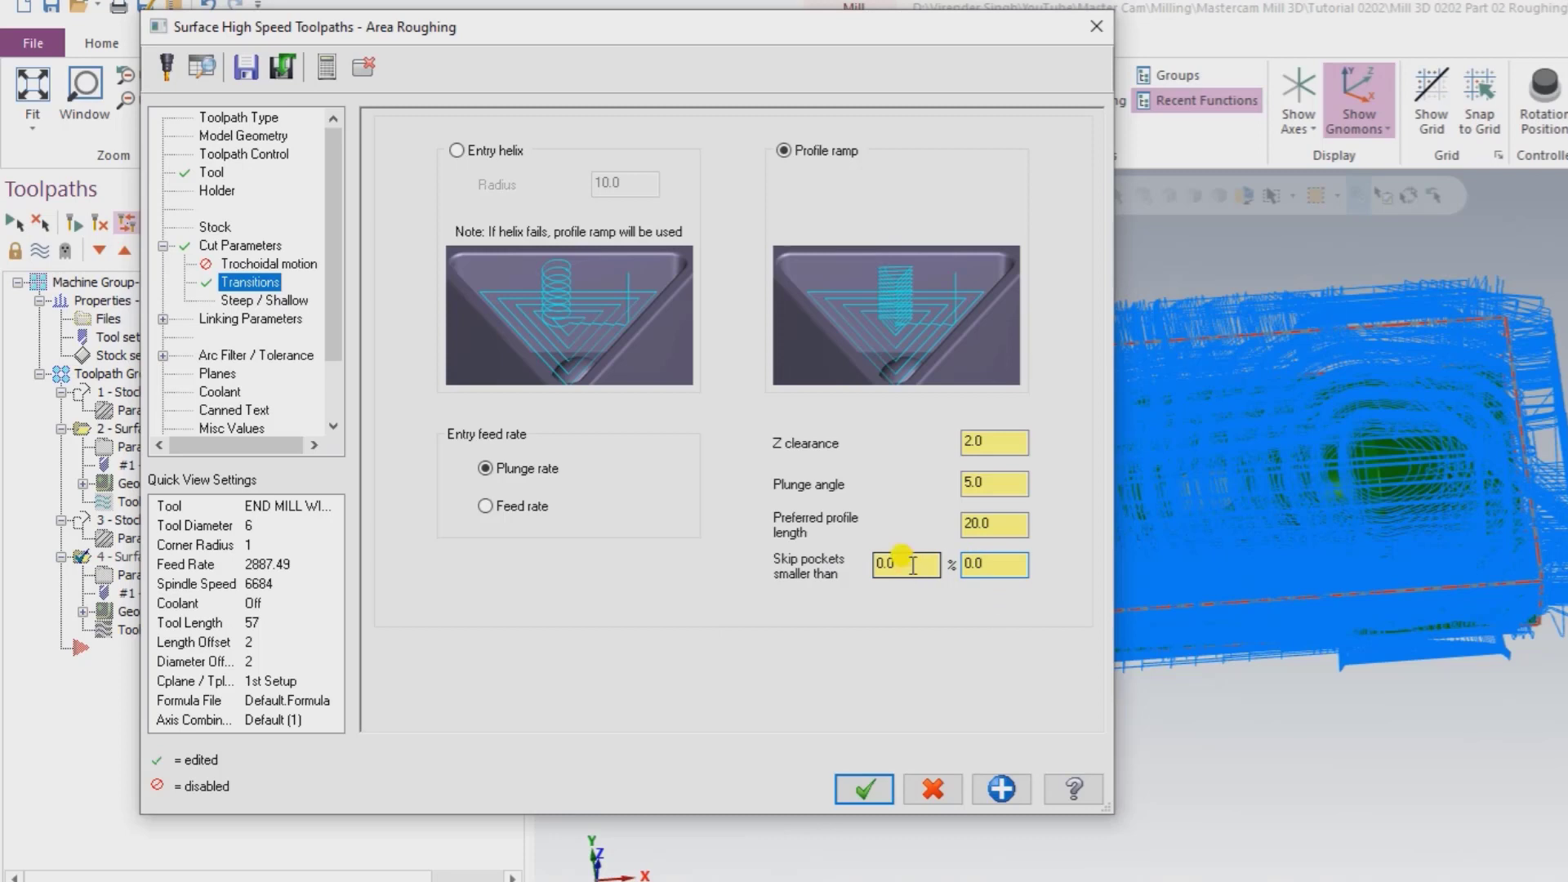
{"action": "key", "text": "Tab"}
{"action": "double_click", "coordinate": [915, 565]}
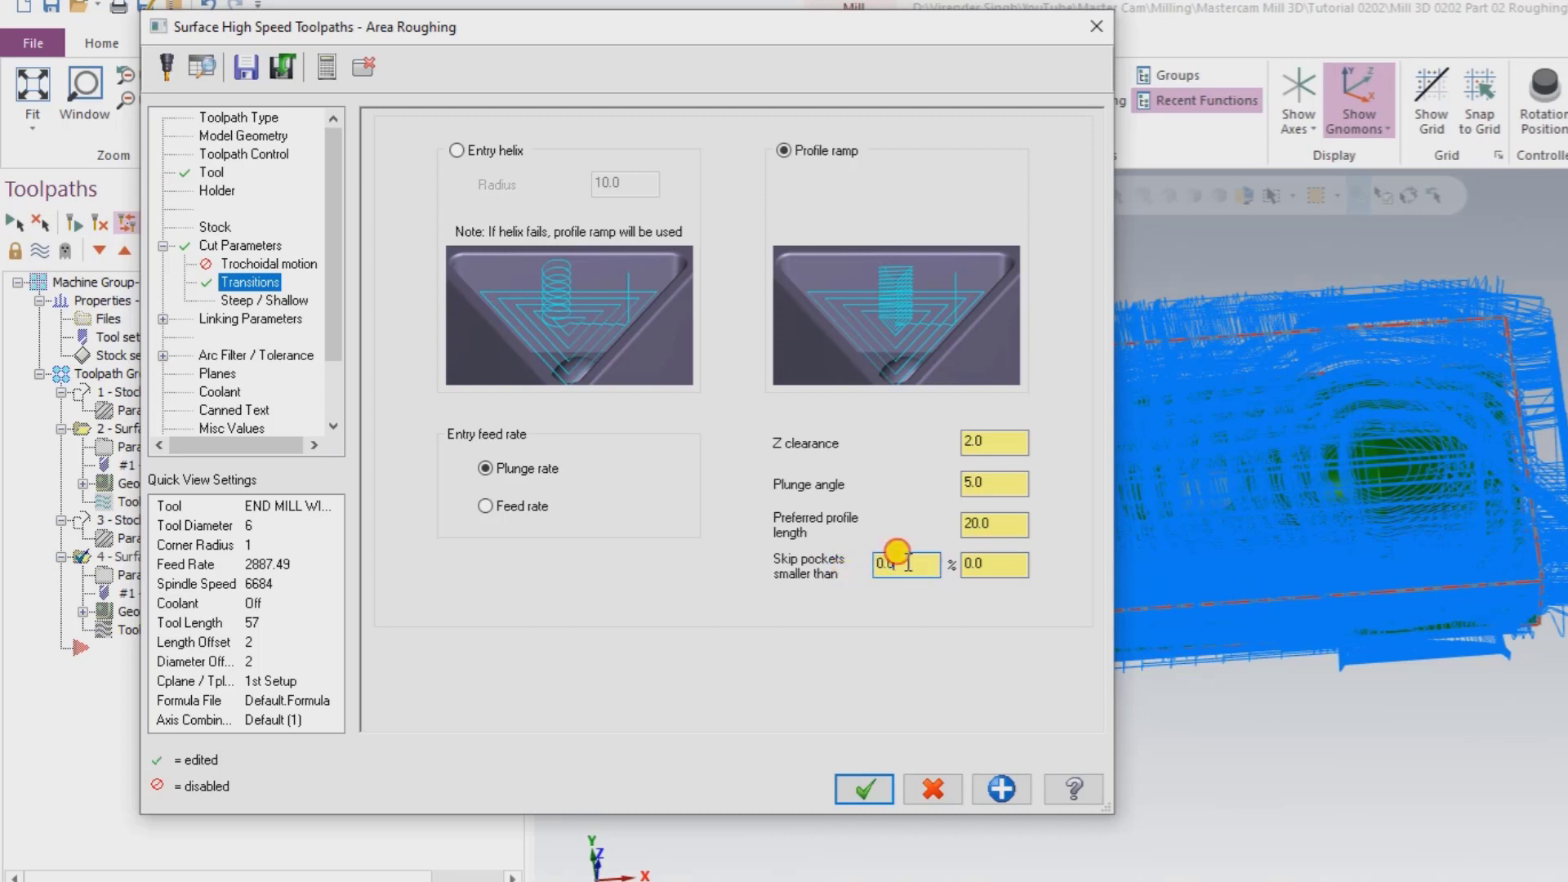
{"action": "double_click", "coordinate": [899, 560]}
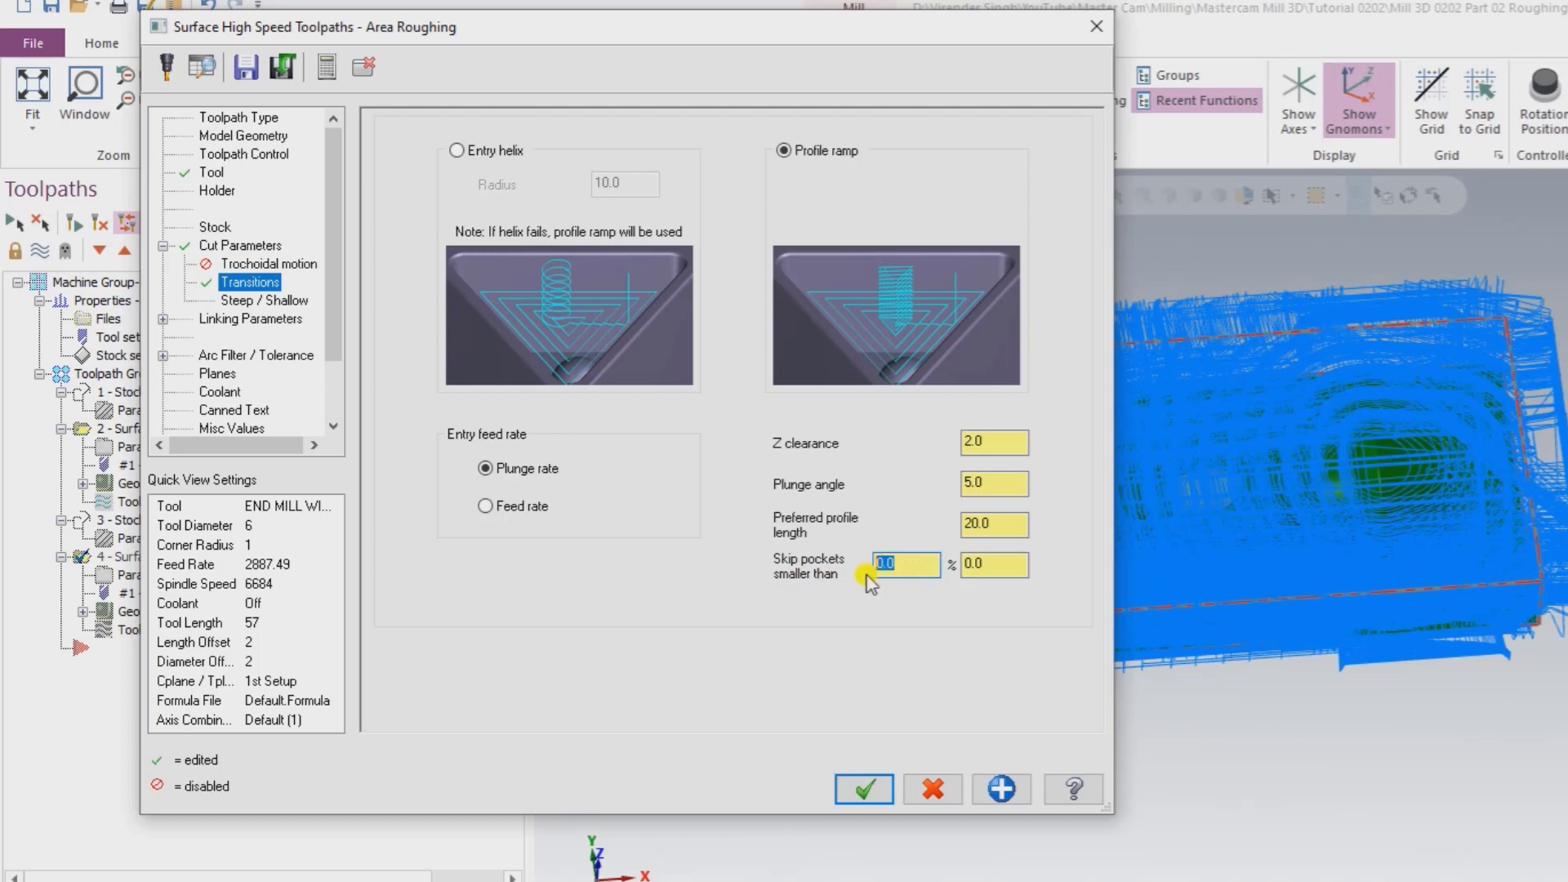
{"action": "double_click", "coordinate": [899, 563]}
Step: Check the steep/shallow and linking parameters of the rest roughing operation and accept its settings
{"action": "left_click", "coordinate": [264, 302]}
{"action": "left_click", "coordinate": [257, 320]}
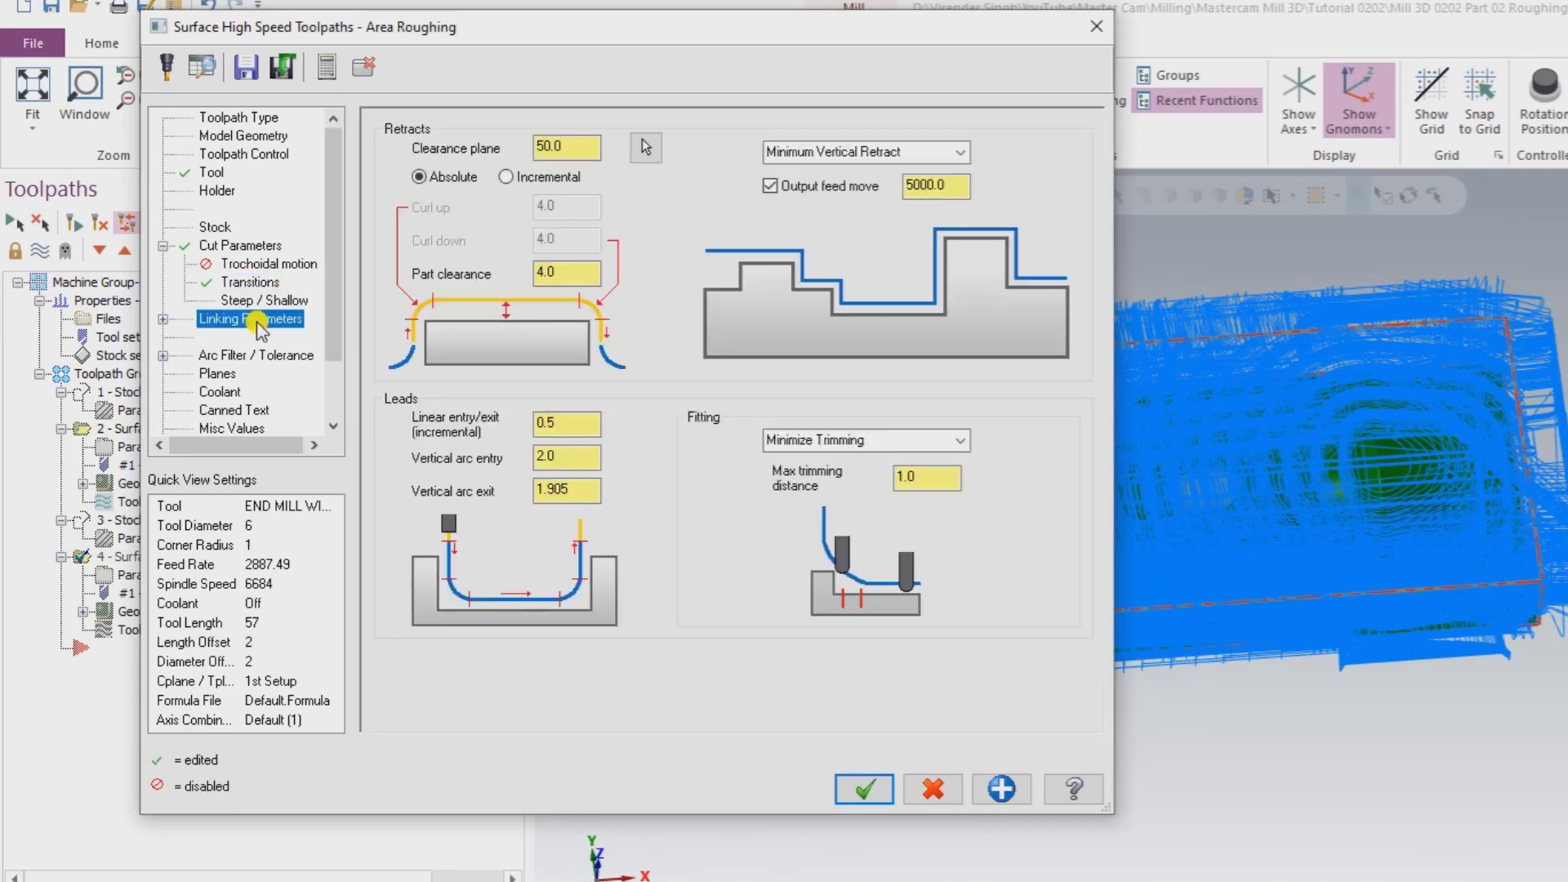
{"action": "left_click", "coordinate": [865, 789]}
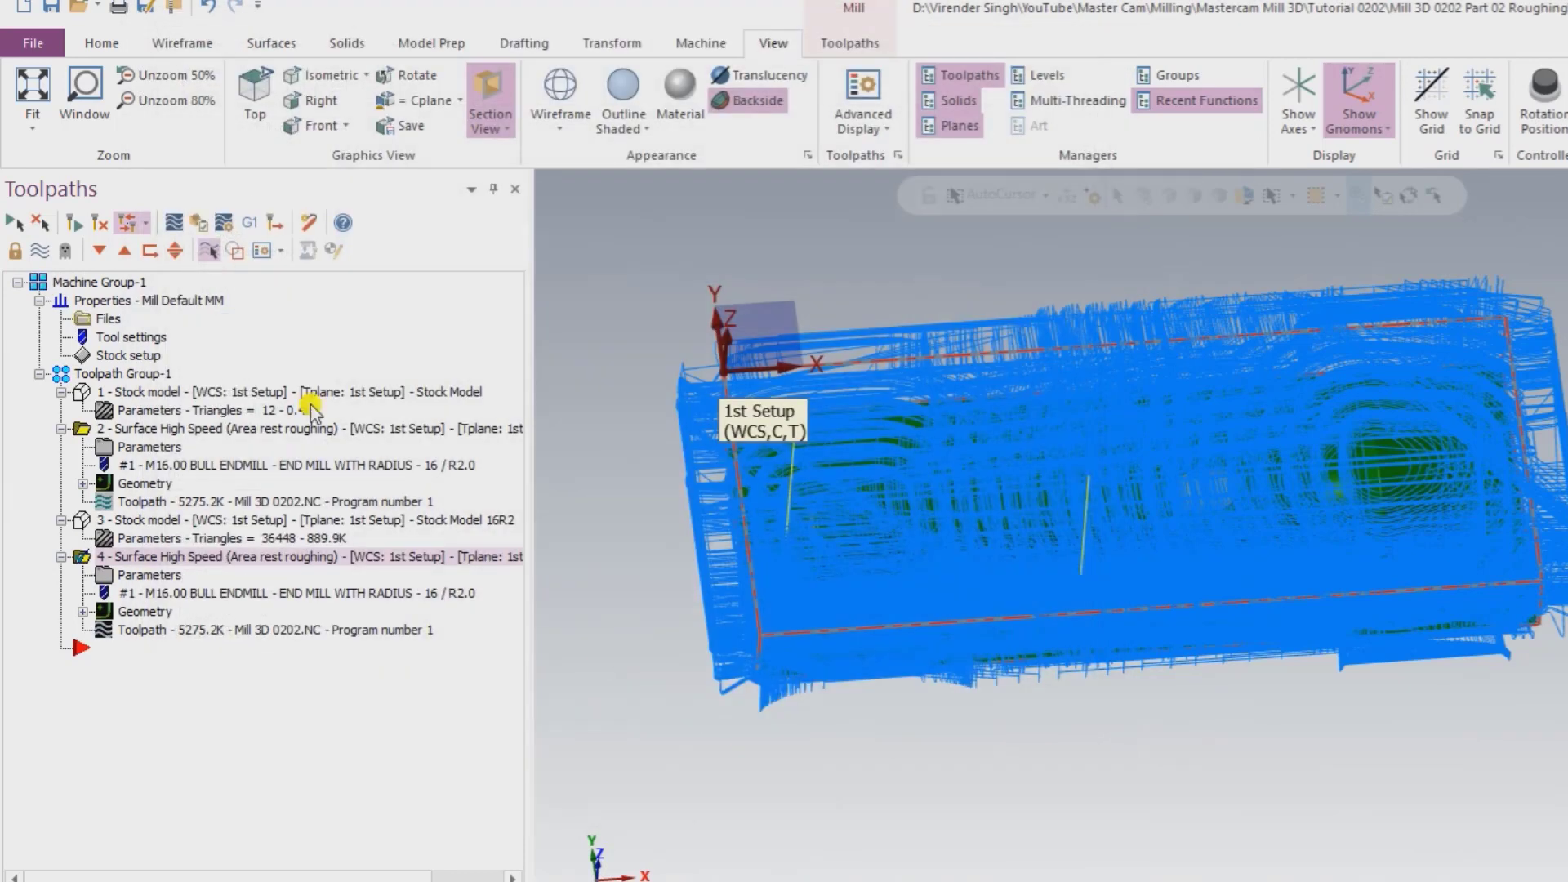
Step: Regenerate the changed rest roughing operation and set its process to real-time priority in the Multi-Threading Manager
{"action": "left_click", "coordinate": [97, 225]}
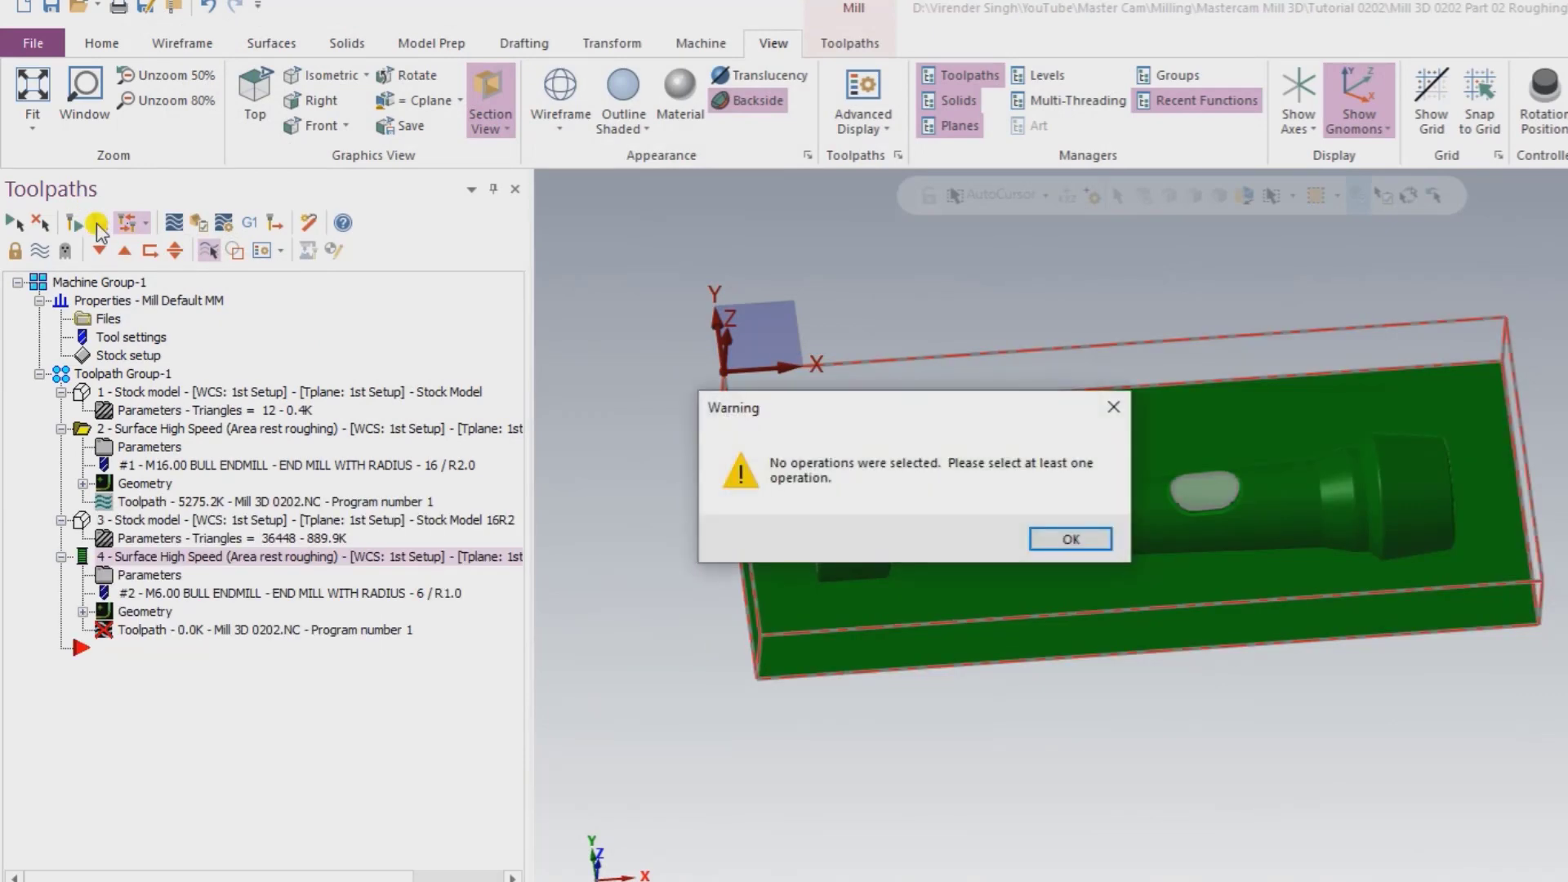
{"action": "left_click", "coordinate": [1115, 407]}
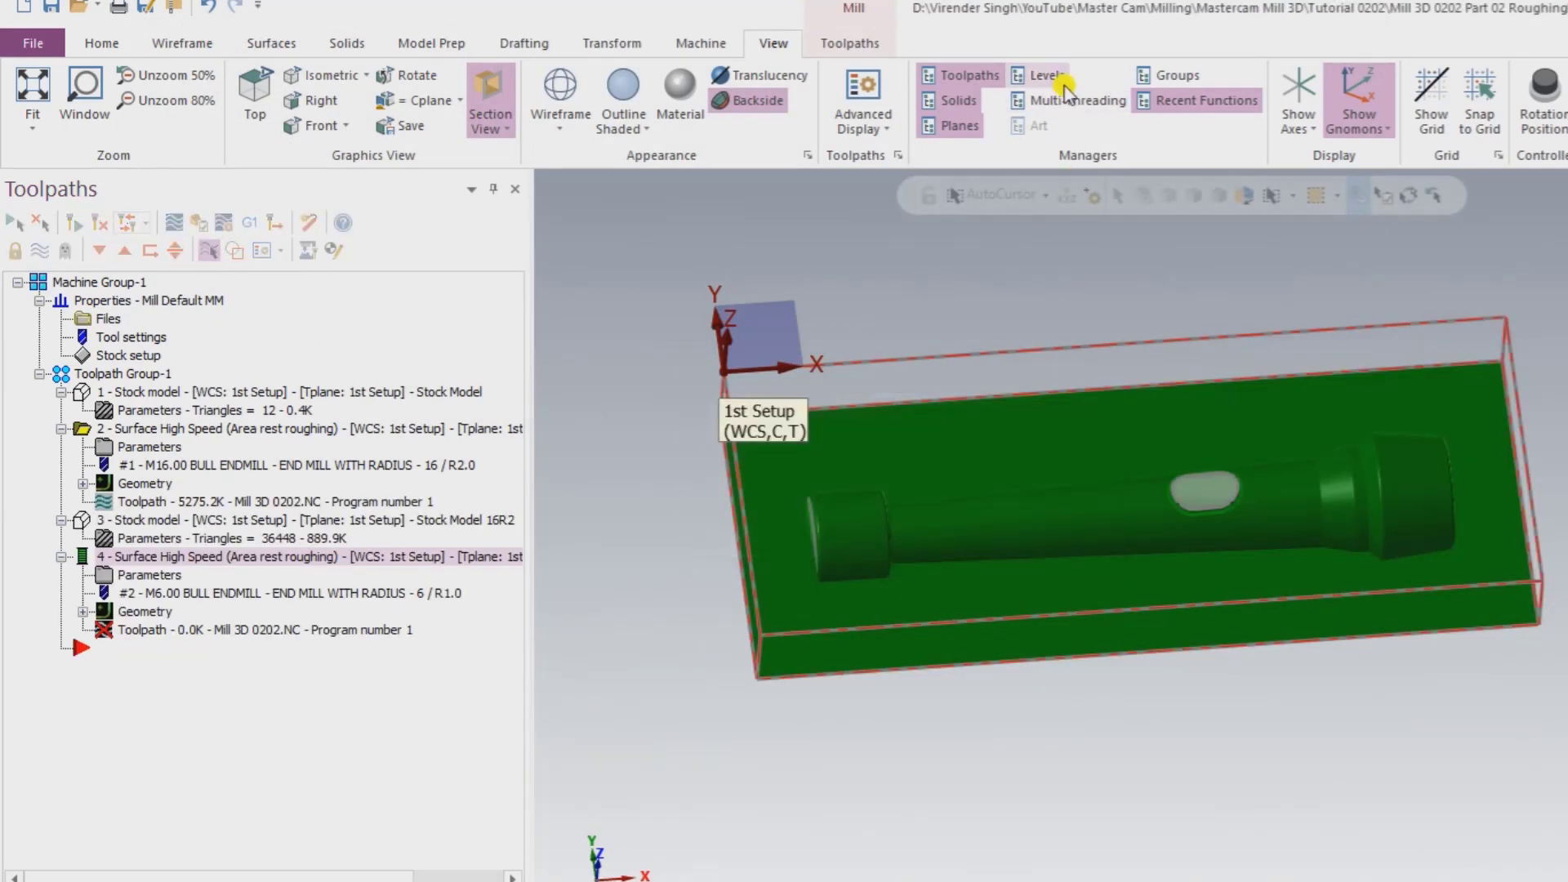
{"action": "left_click", "coordinate": [1053, 101]}
{"action": "right_click", "coordinate": [812, 359]}
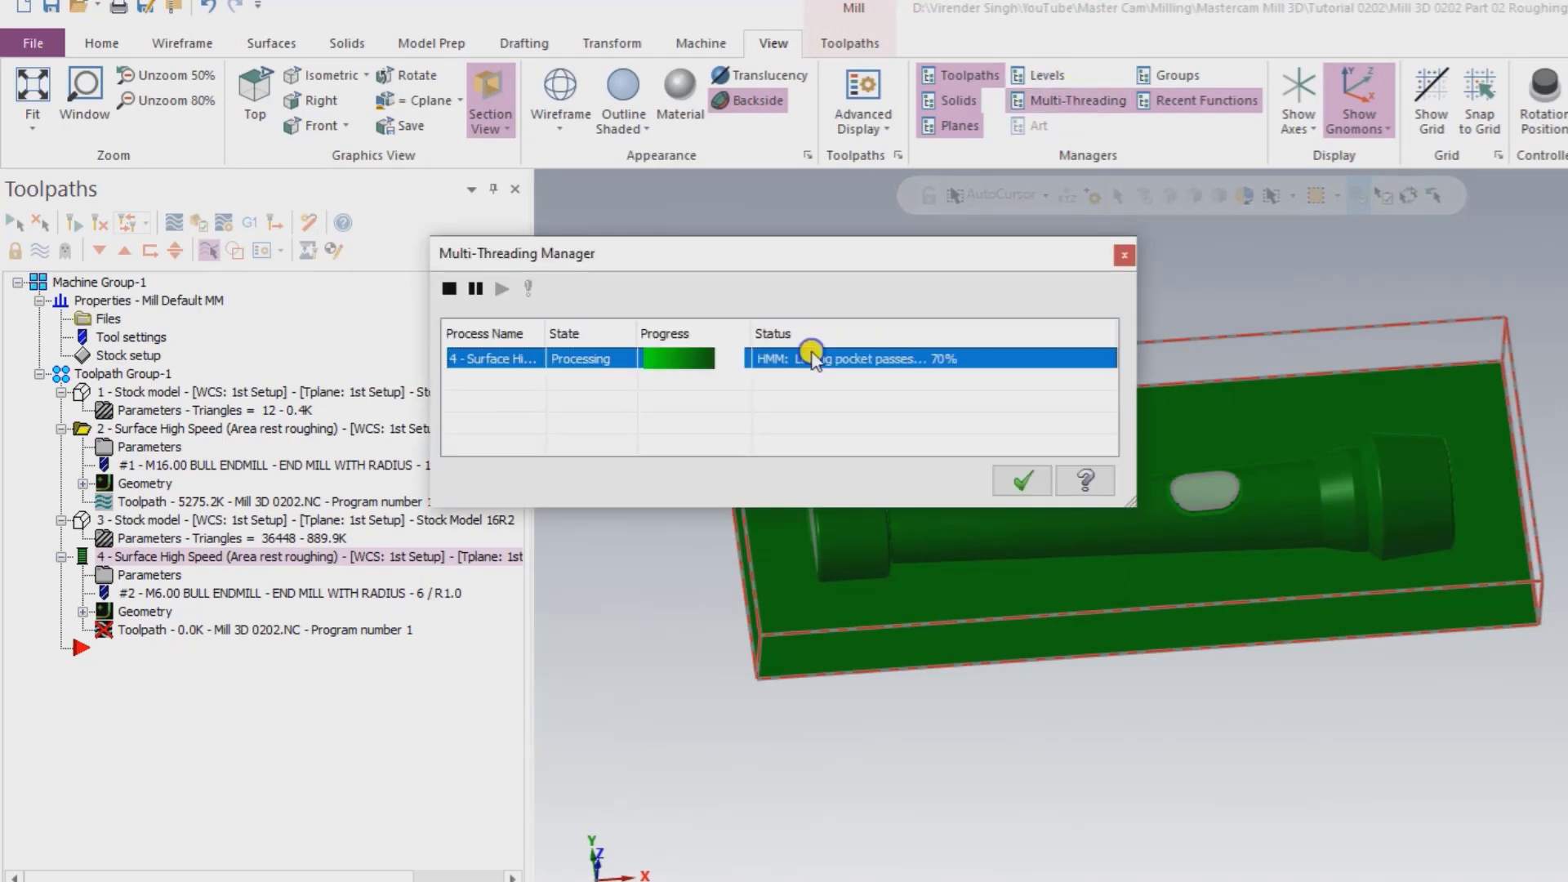
{"action": "left_click", "coordinate": [866, 450]}
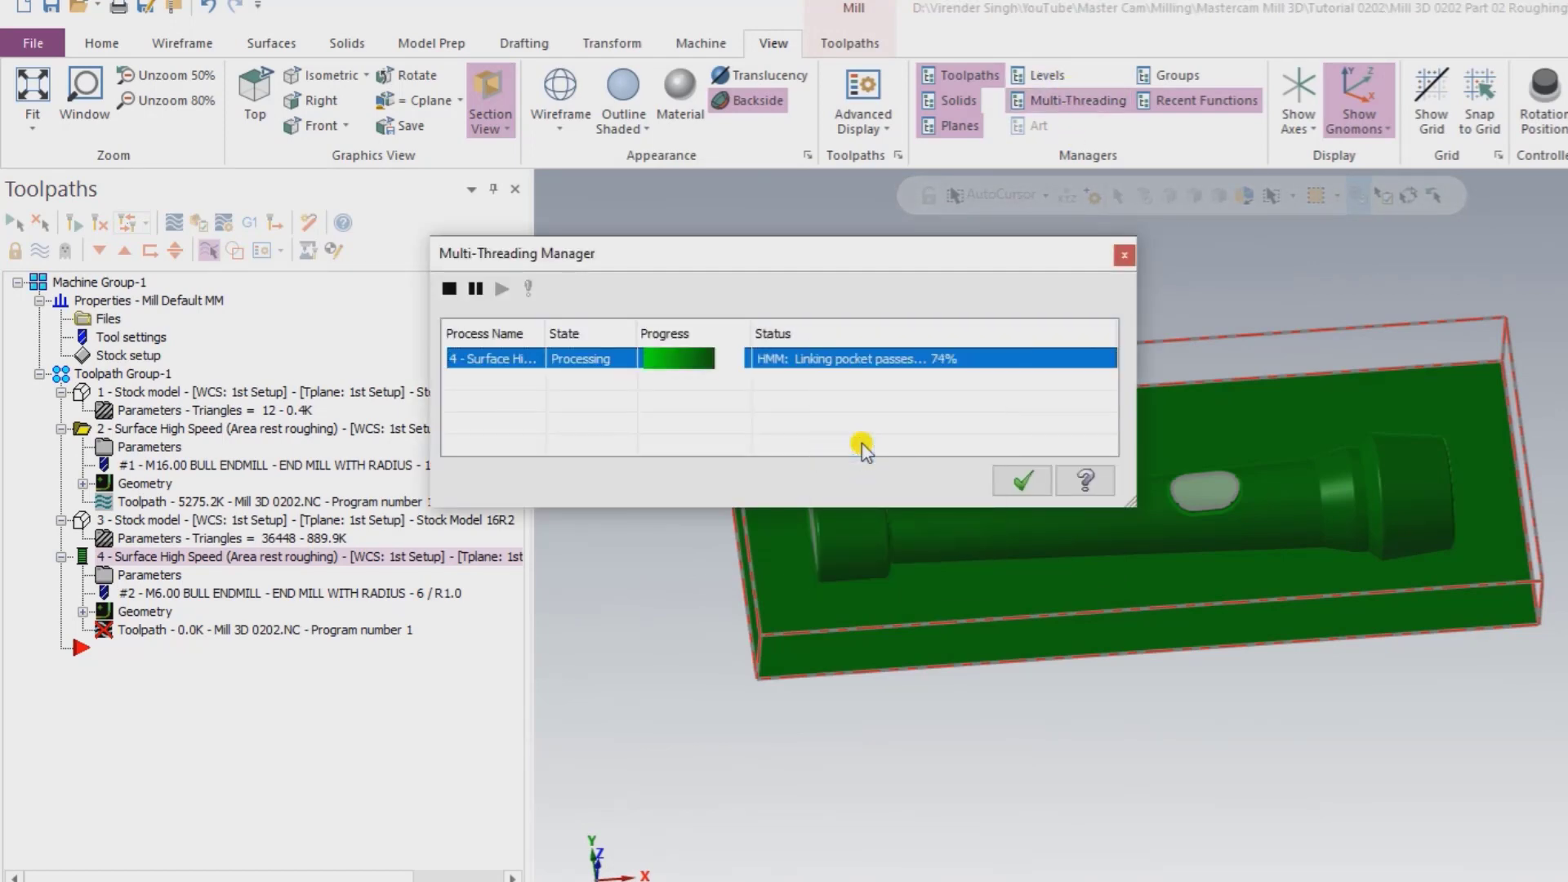
Step: Inspect the model and the computed 6 mm rest roughing toolpath from the top and at an angle
{"action": "scroll", "coordinate": [864, 496], "scroll_direction": "up", "scroll_amount": 3}
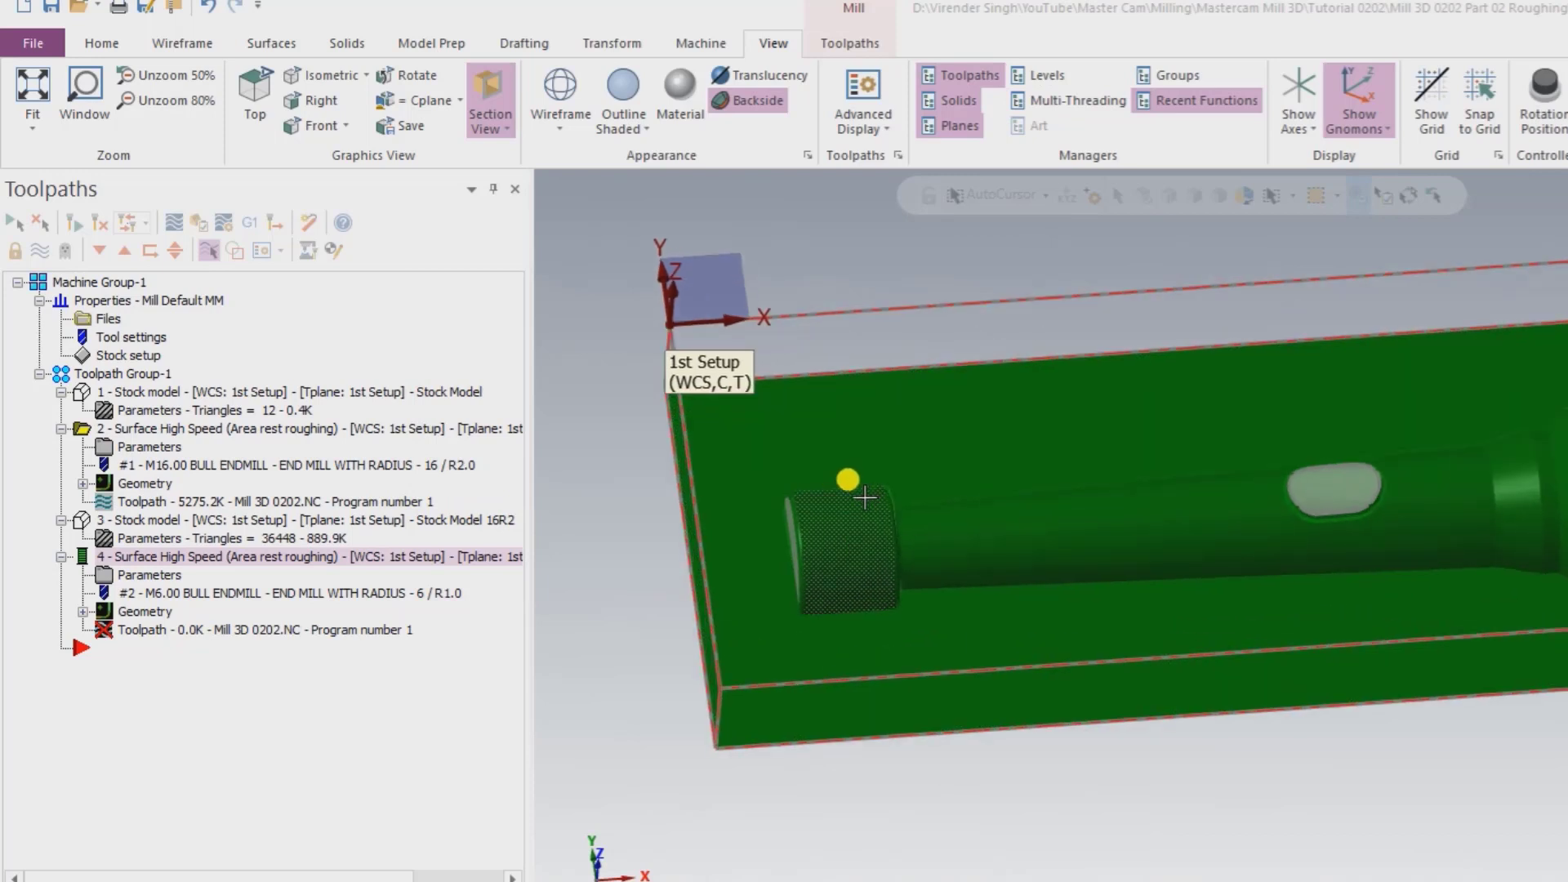
{"action": "scroll", "coordinate": [858, 474], "scroll_direction": "down", "scroll_amount": 4}
{"action": "right_click", "coordinate": [690, 400]}
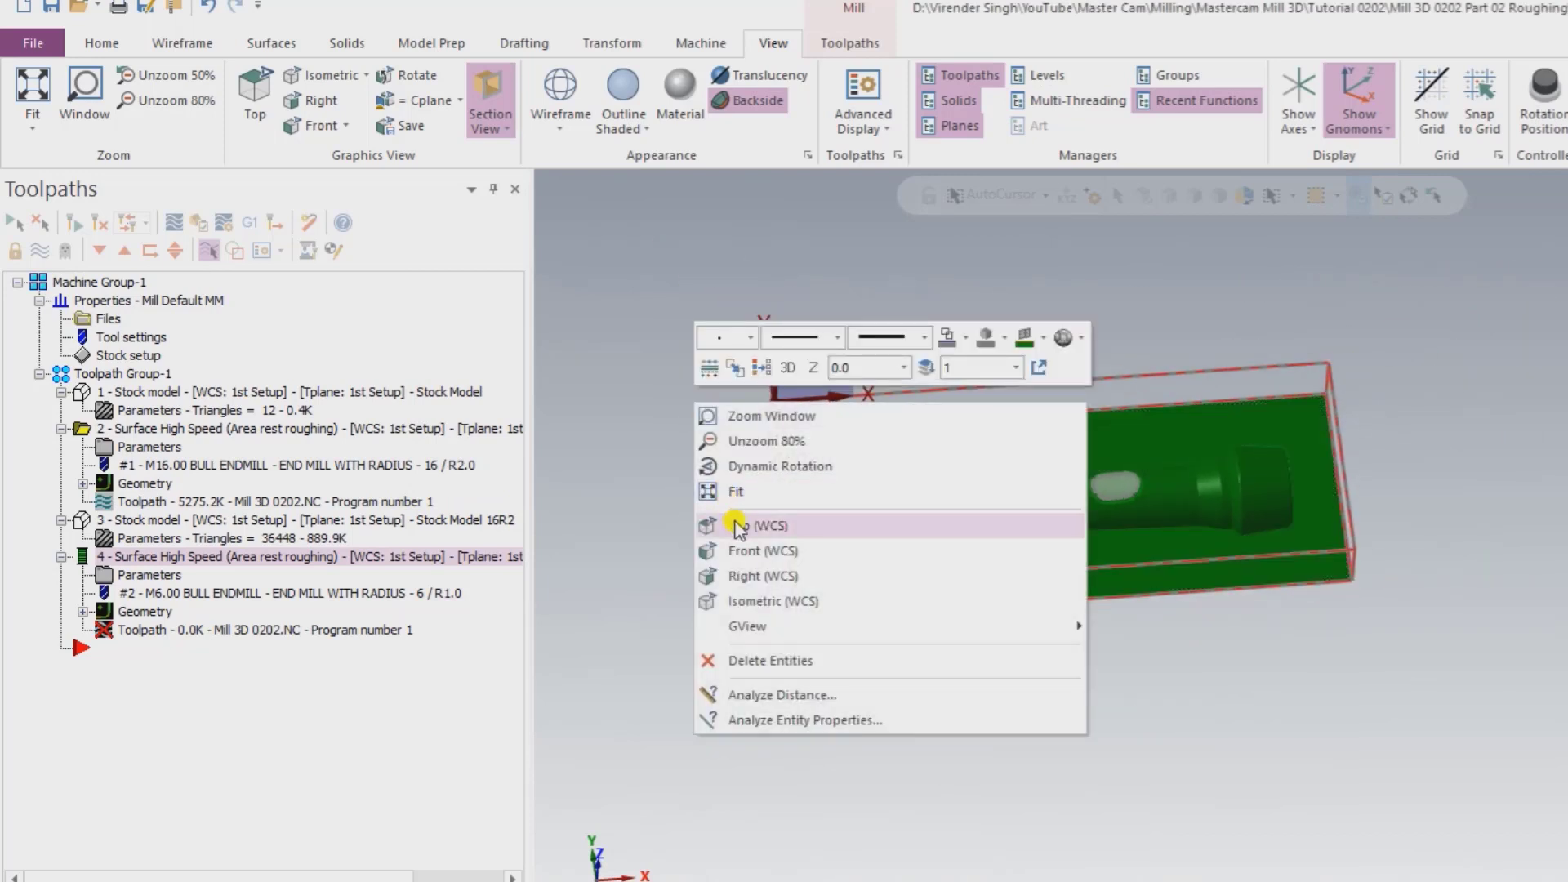
{"action": "left_click", "coordinate": [738, 526]}
{"action": "scroll", "coordinate": [980, 563], "scroll_direction": "up", "scroll_amount": 2}
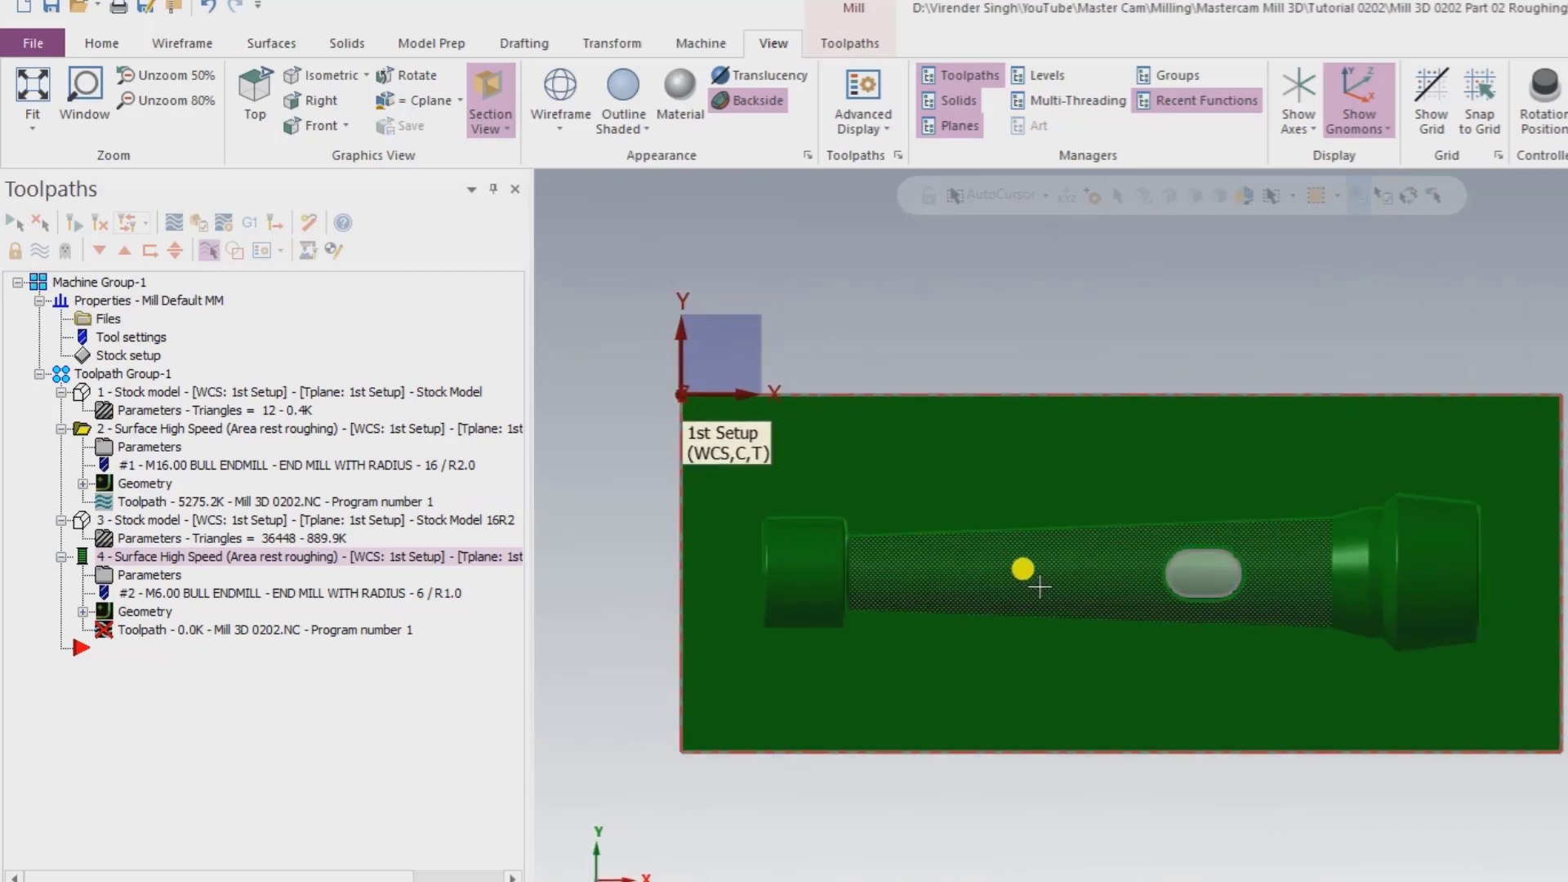
{"action": "mouse_move", "coordinate": [1037, 602]}
{"action": "middle_mouse_down"}
{"action": "mouse_move", "coordinate": [1020, 575]}
{"action": "mouse_move", "coordinate": [1107, 551]}
{"action": "mouse_move", "coordinate": [1067, 552]}
{"action": "mouse_move", "coordinate": [1007, 621]}
{"action": "mouse_move", "coordinate": [942, 586]}
{"action": "middle_mouse_up"}
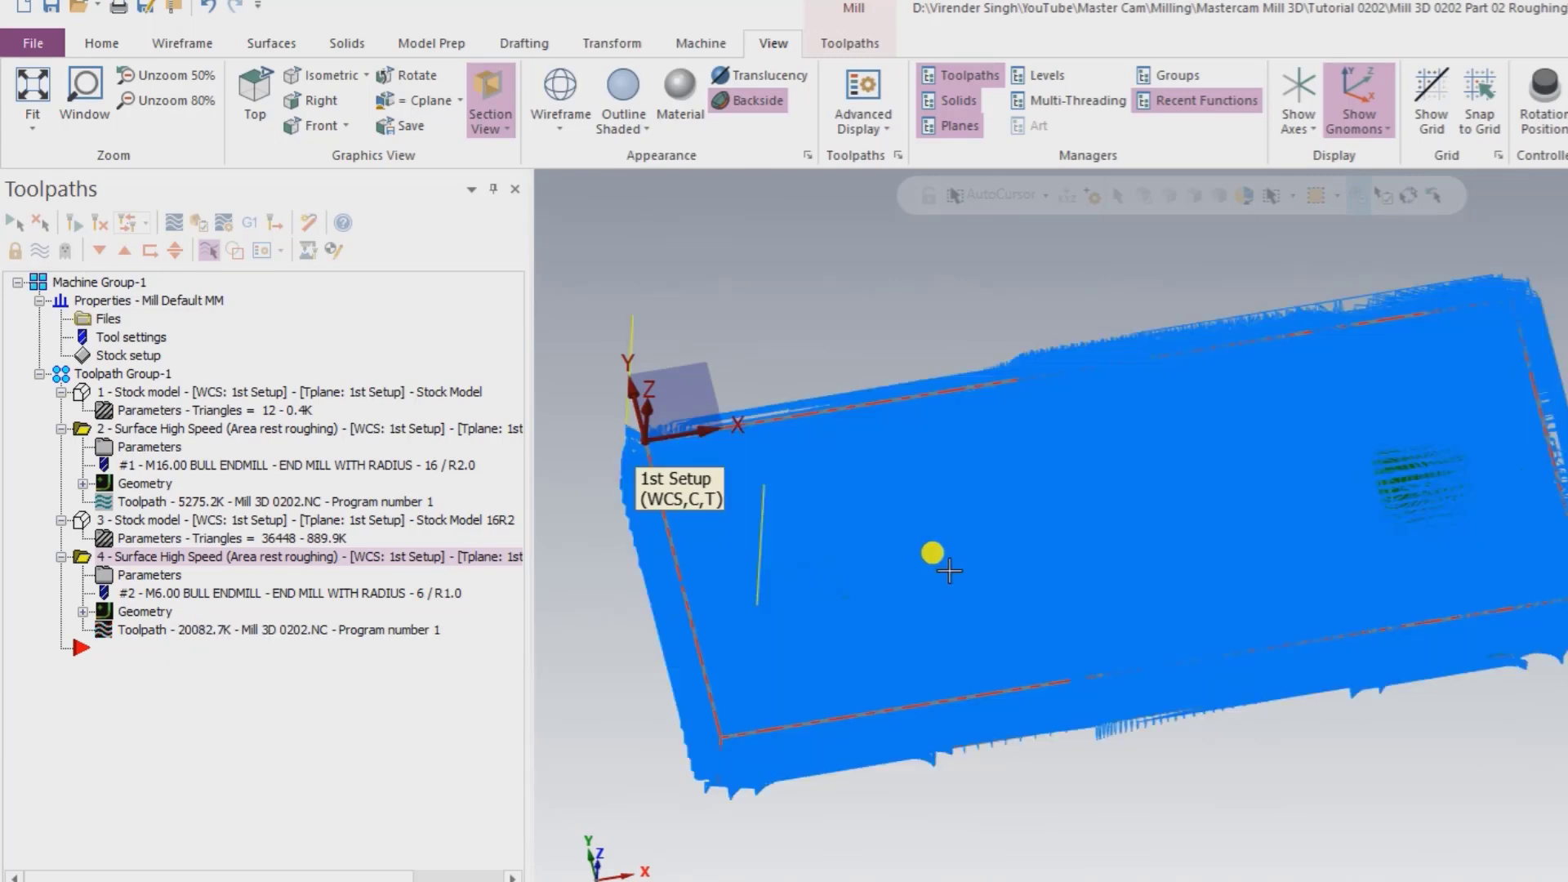
{"action": "middle_click_drag", "start_coordinate": [953, 668], "coordinate": [955, 569]}
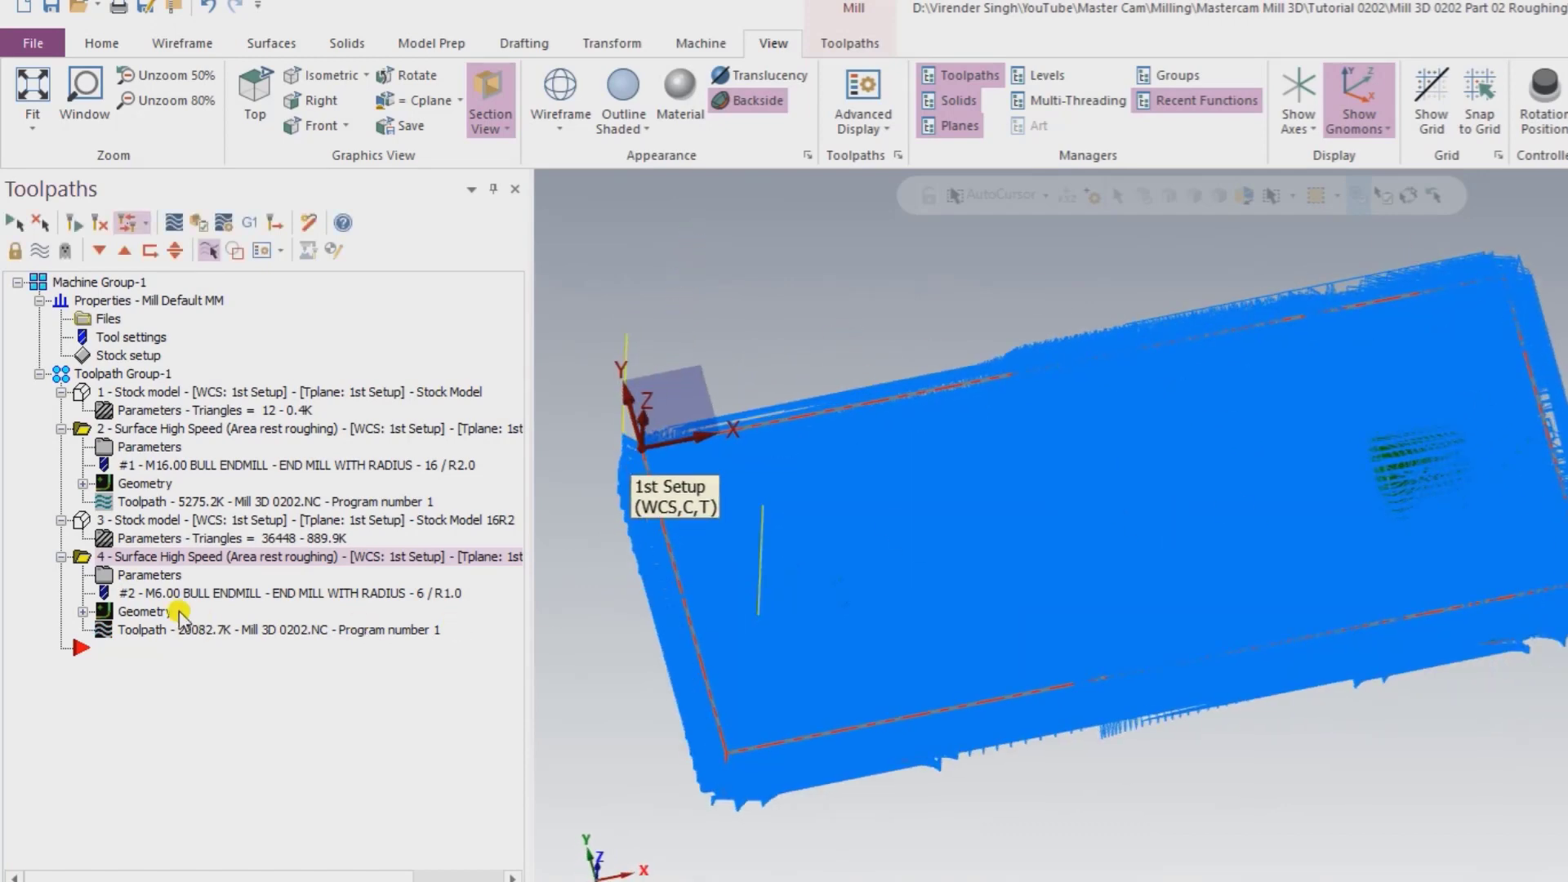
Step: Compute the rest roughing operation's remaining stock from Stock Model 16R2 instead of the first stock model, and regenerate the operation
{"action": "left_click", "coordinate": [97, 576]}
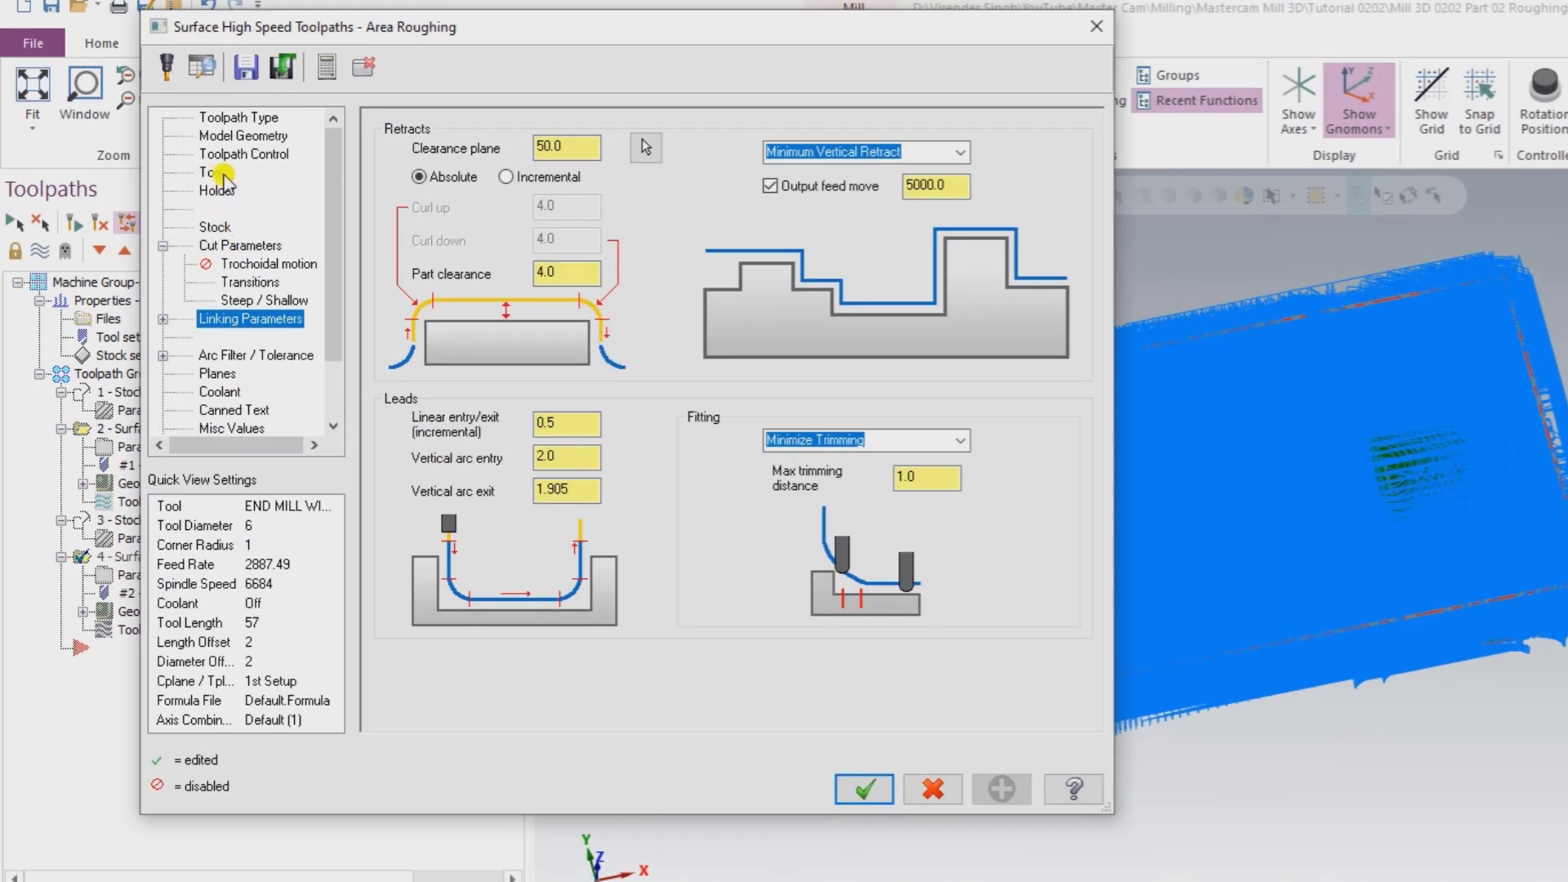
{"action": "left_click", "coordinate": [220, 174]}
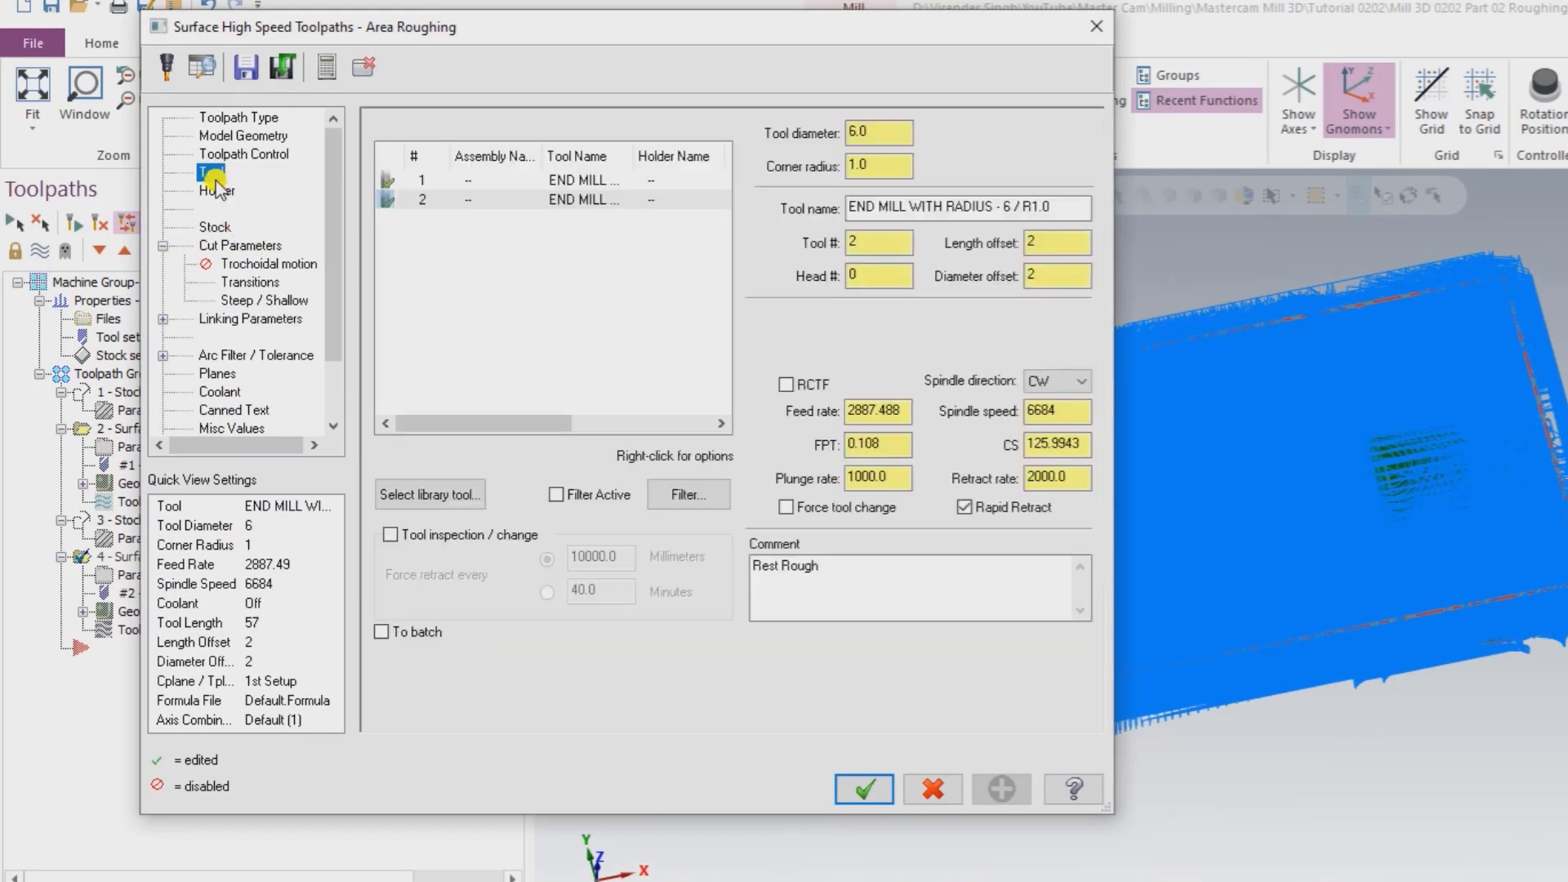
{"action": "left_click", "coordinate": [212, 227]}
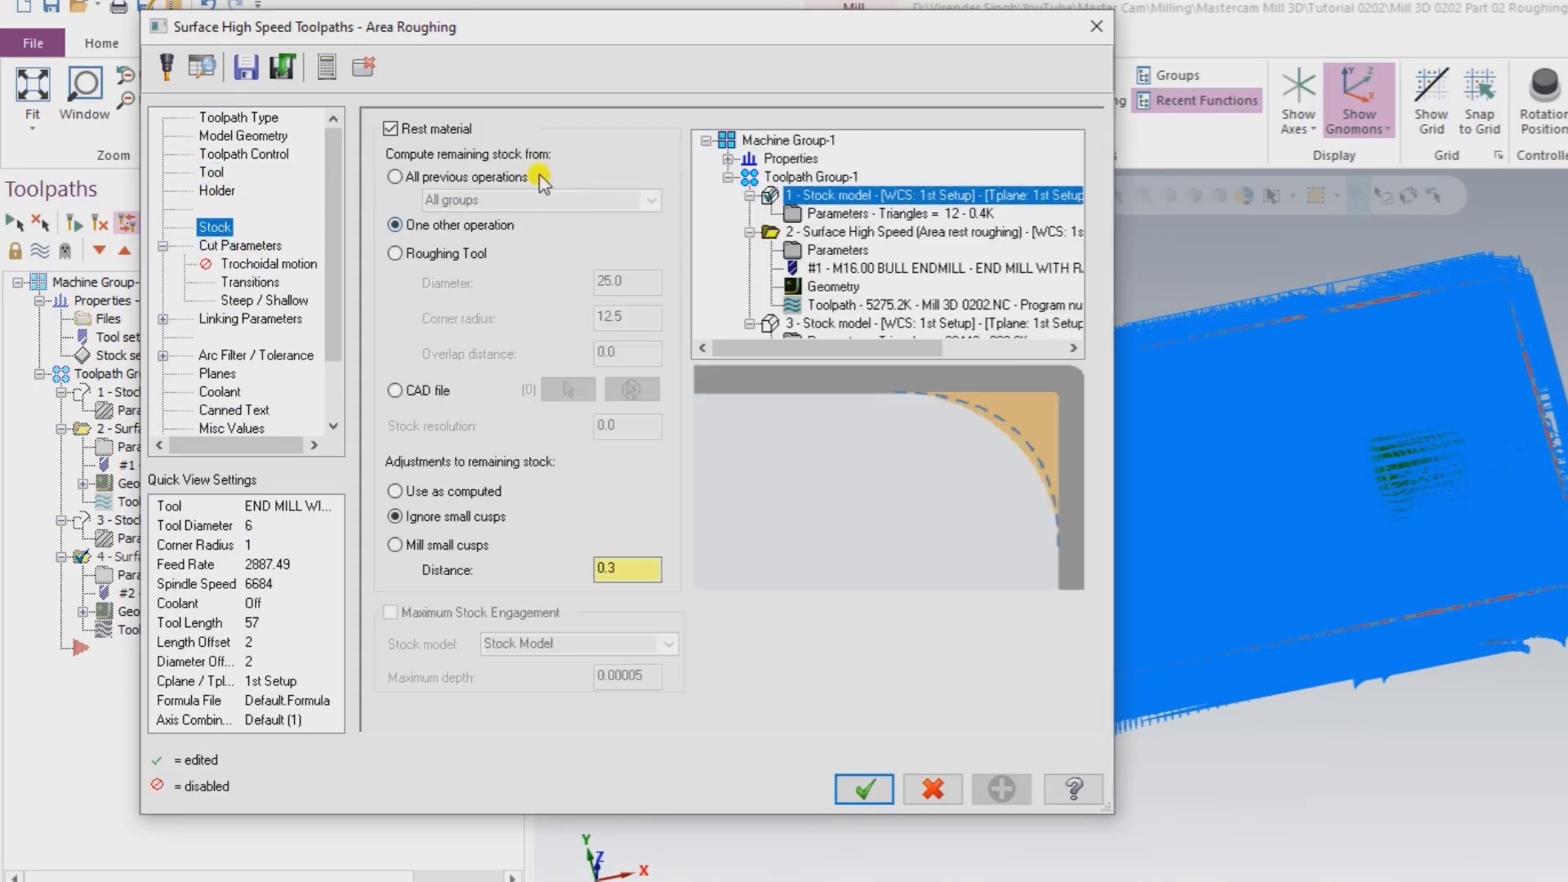
{"action": "left_click", "coordinate": [723, 324]}
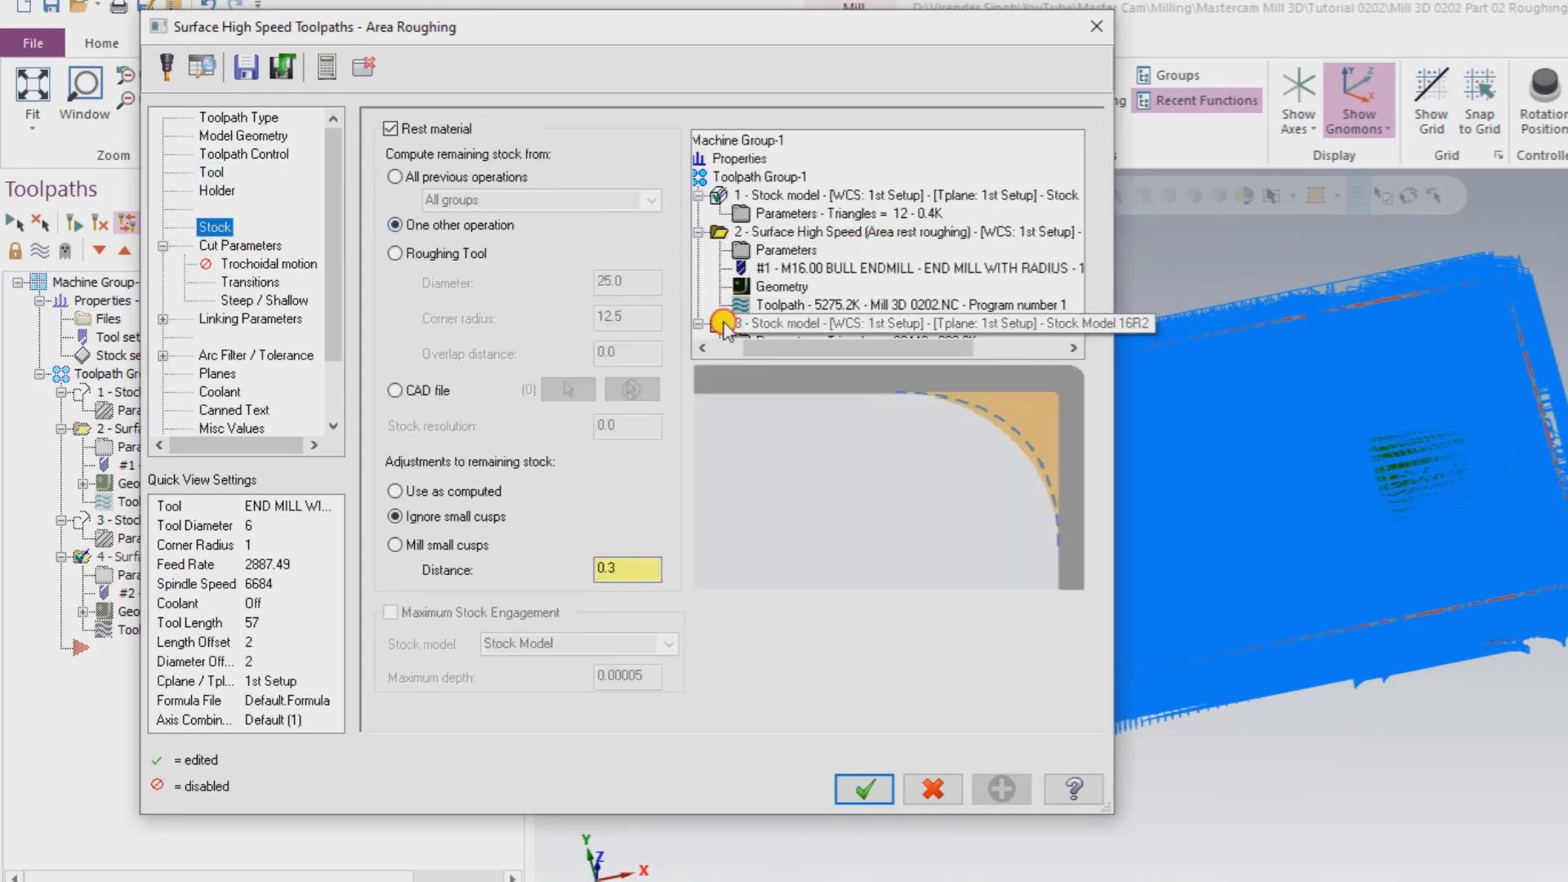
{"action": "left_click", "coordinate": [734, 325]}
{"action": "left_click", "coordinate": [772, 326]}
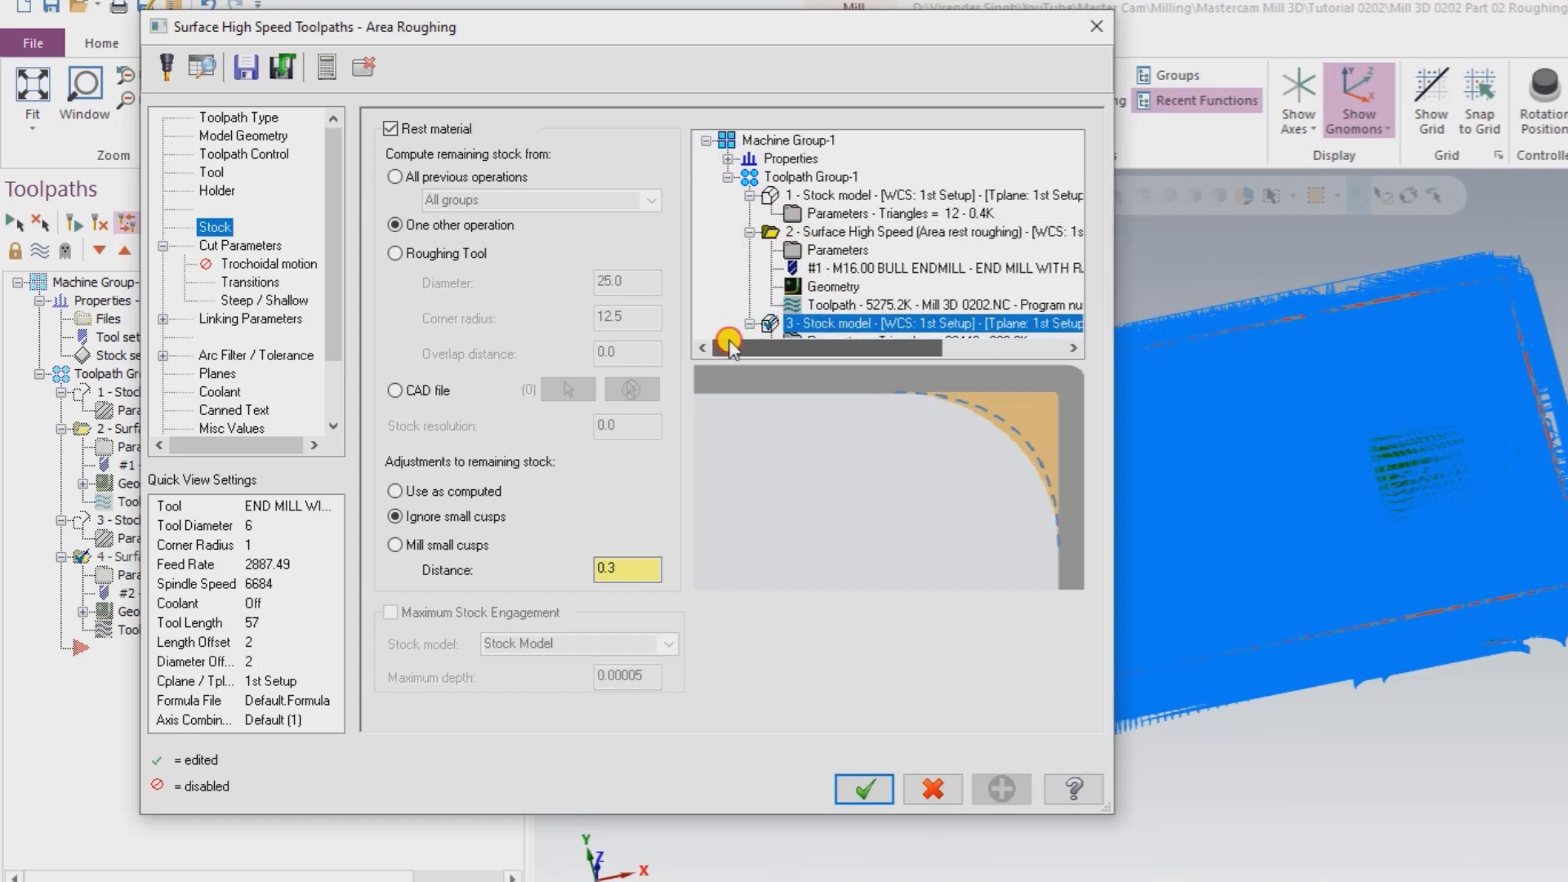
{"action": "left_click", "coordinate": [773, 327]}
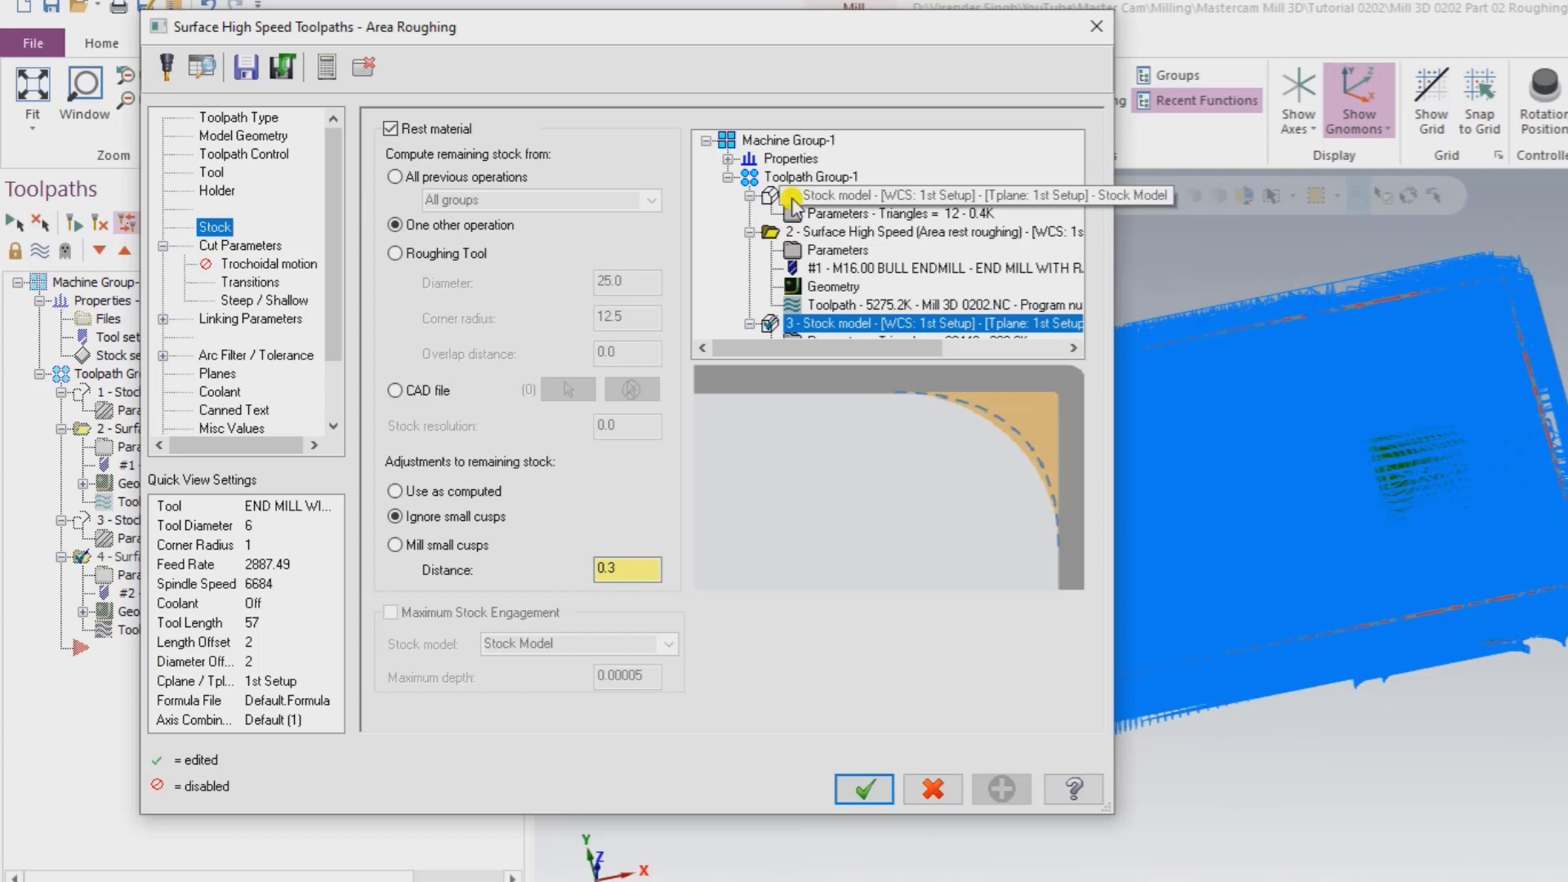
{"action": "left_click", "coordinate": [764, 323]}
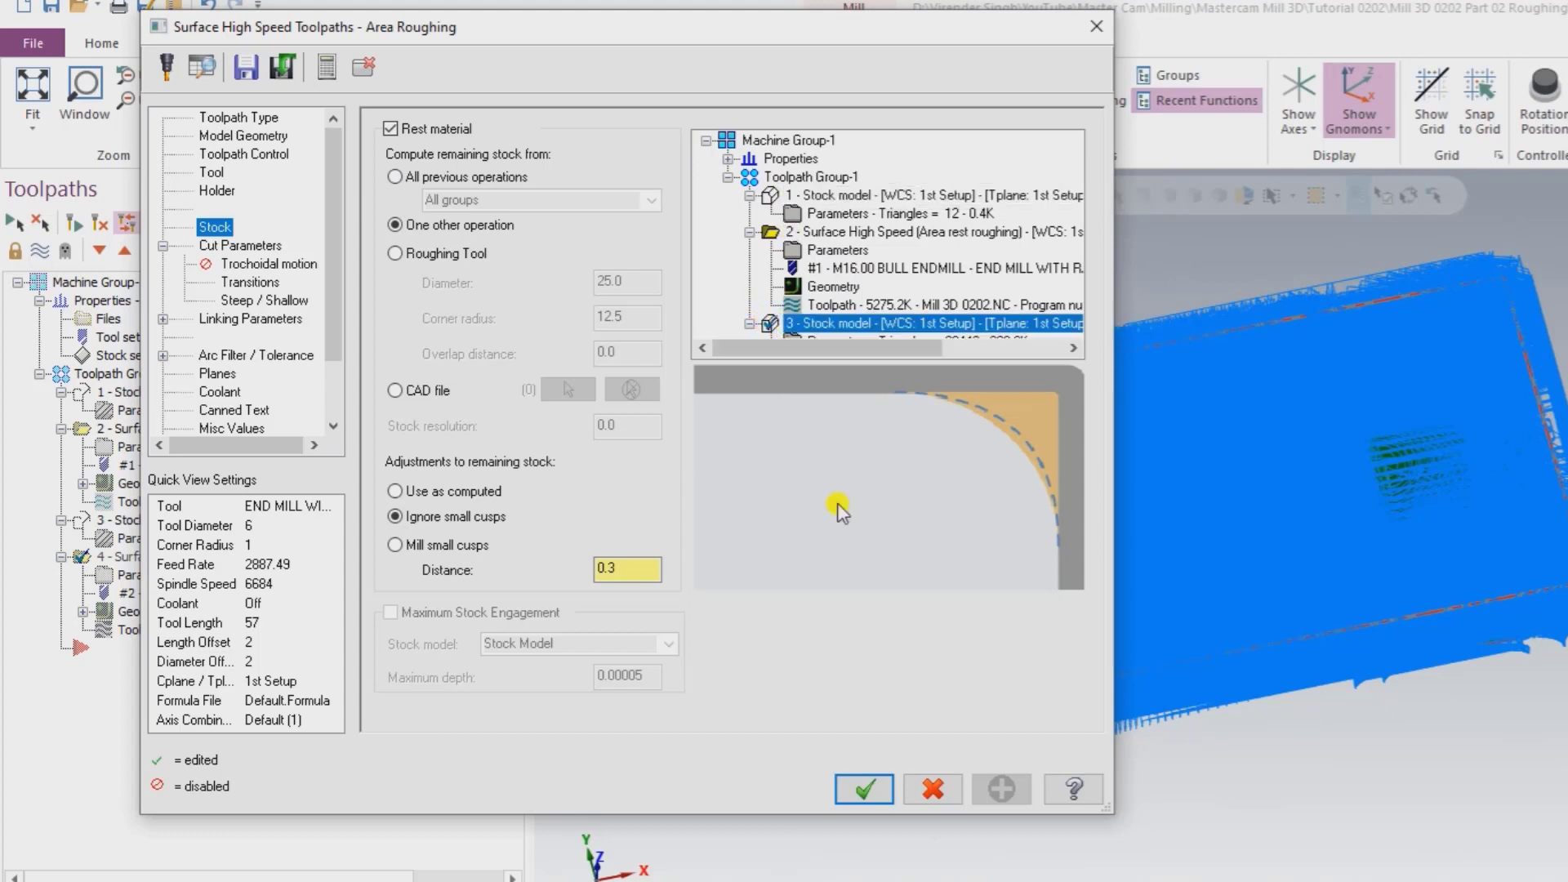
{"action": "left_click", "coordinate": [867, 786]}
{"action": "left_click", "coordinate": [78, 226]}
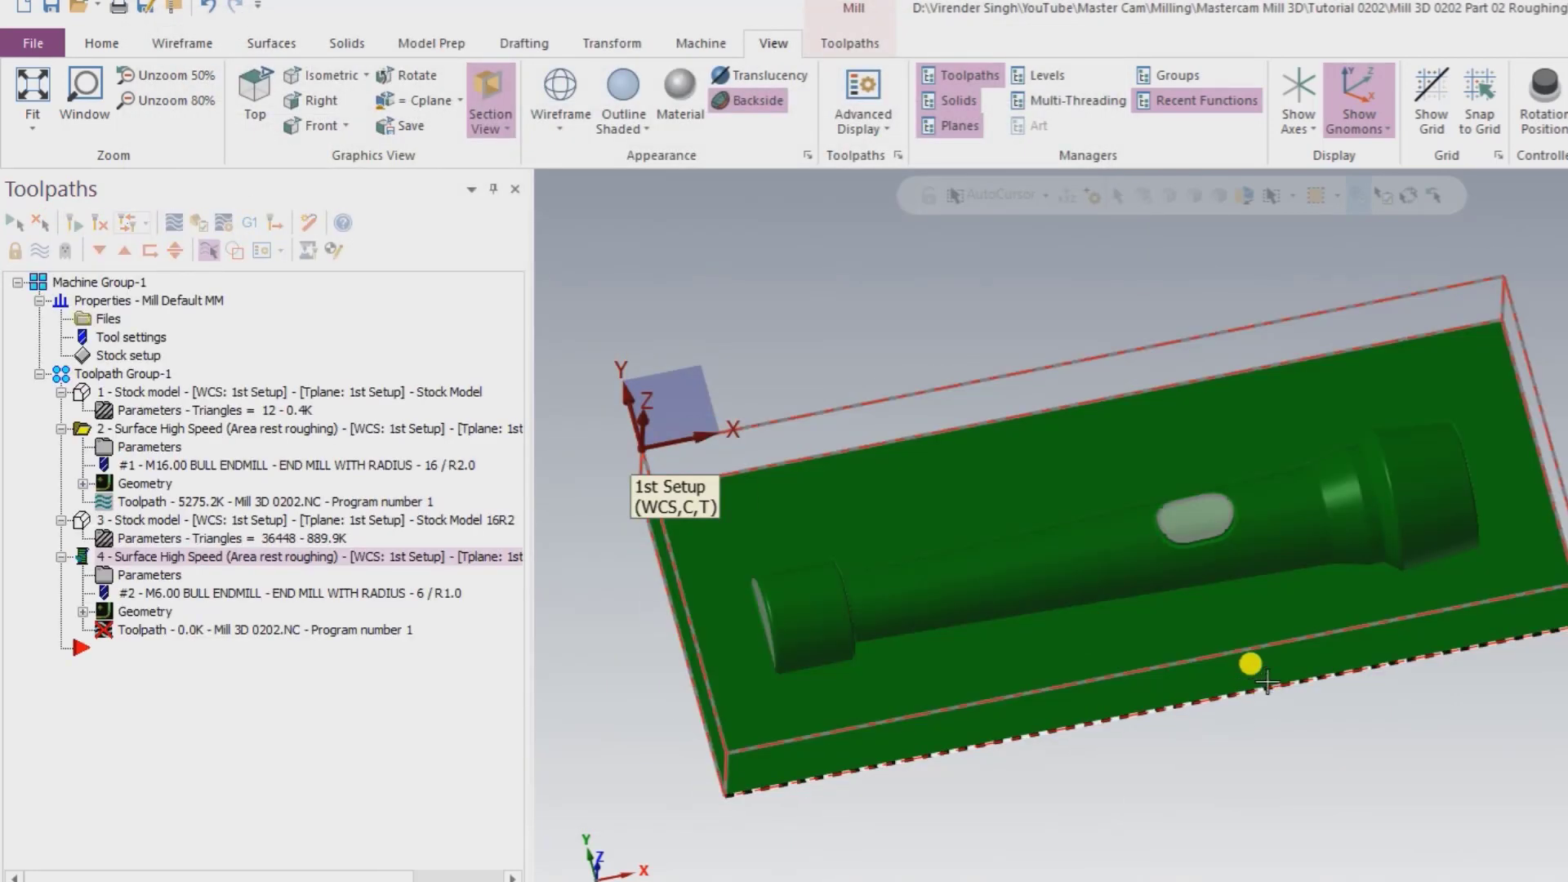
Step: Display Stock Model 16R2 and examine the material left on the torch after the 16 mm roughing
{"action": "middle_click_drag", "start_coordinate": [1288, 581], "coordinate": [800, 588]}
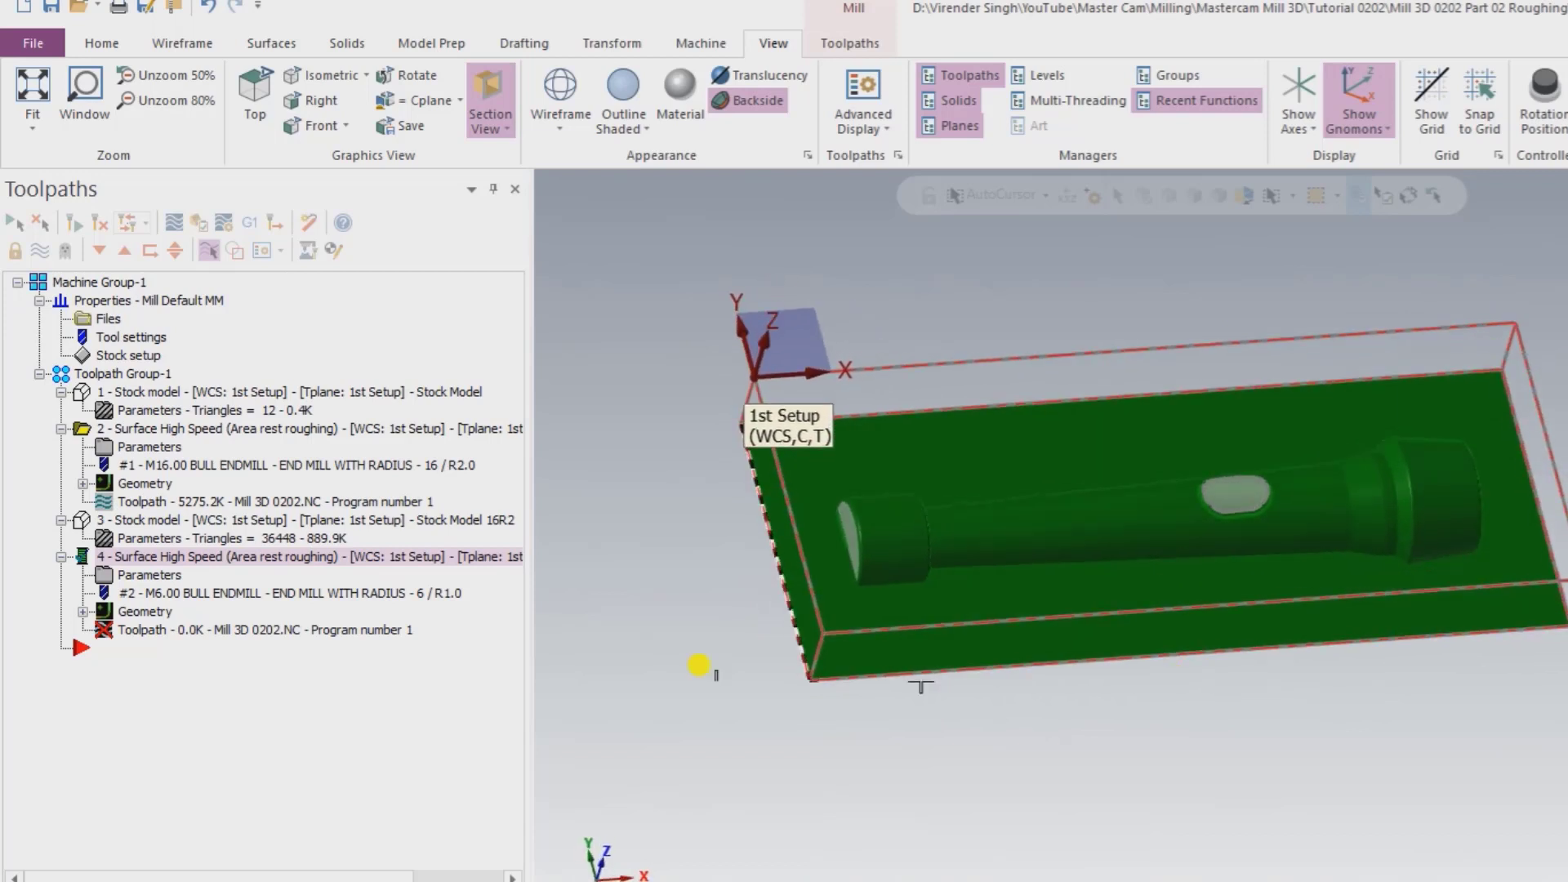
{"action": "left_click", "coordinate": [229, 529]}
{"action": "middle_click_drag", "start_coordinate": [896, 588], "coordinate": [1081, 718]}
{"action": "scroll", "coordinate": [903, 525], "scroll_direction": "up", "scroll_amount": 2}
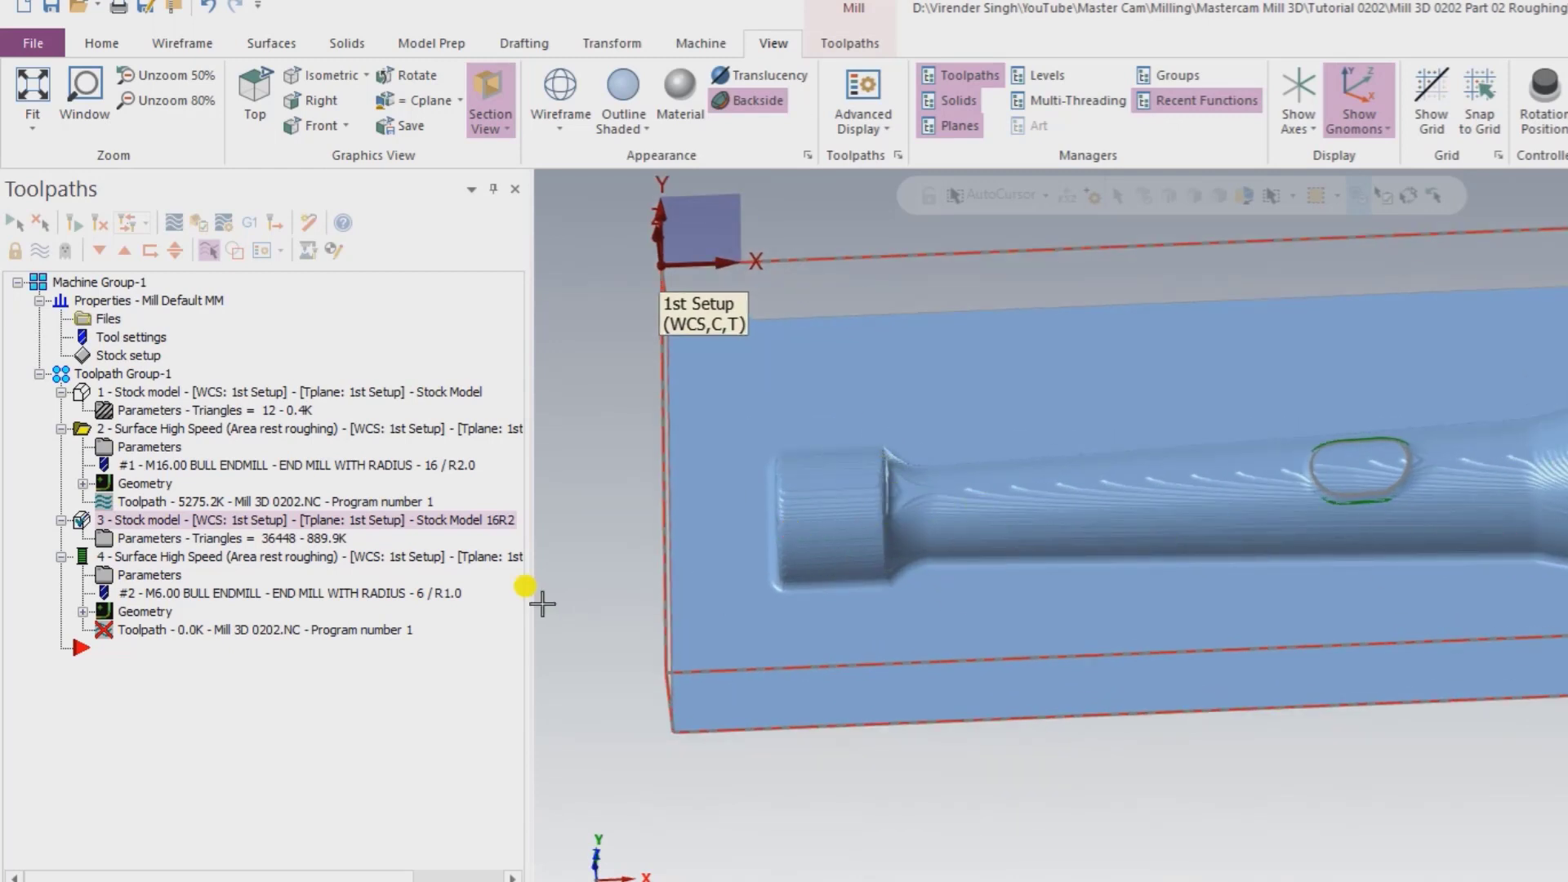
Step: Give the regenerating rest roughing process real-time priority in the Multi-Threading Manager and close the manager
{"action": "left_click", "coordinate": [1053, 101]}
{"action": "right_click", "coordinate": [804, 358]}
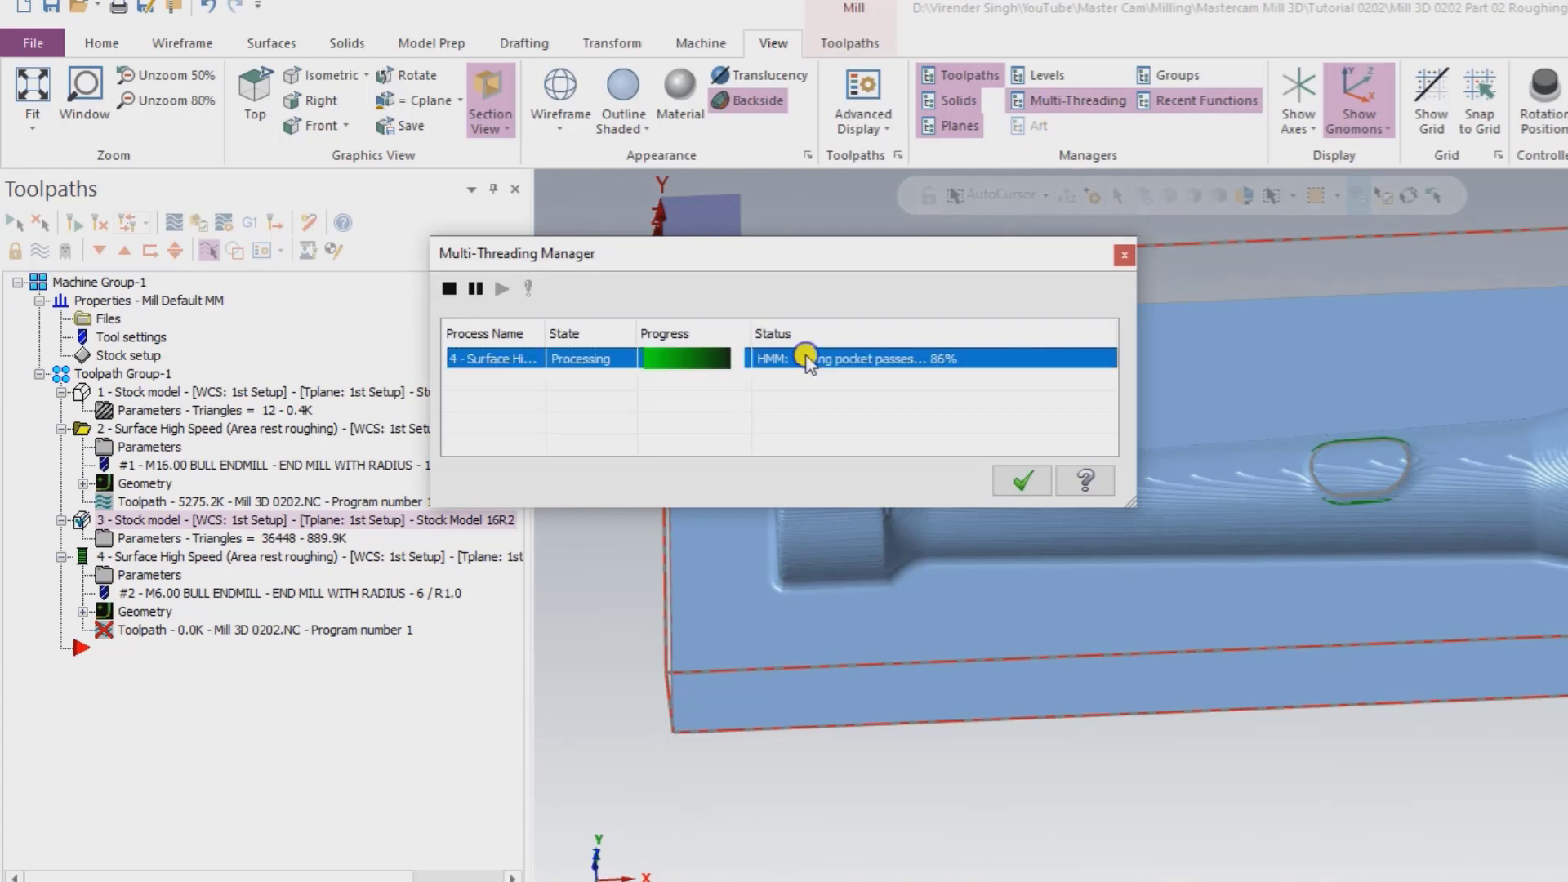
{"action": "left_click", "coordinate": [875, 445]}
{"action": "left_click", "coordinate": [1023, 480]}
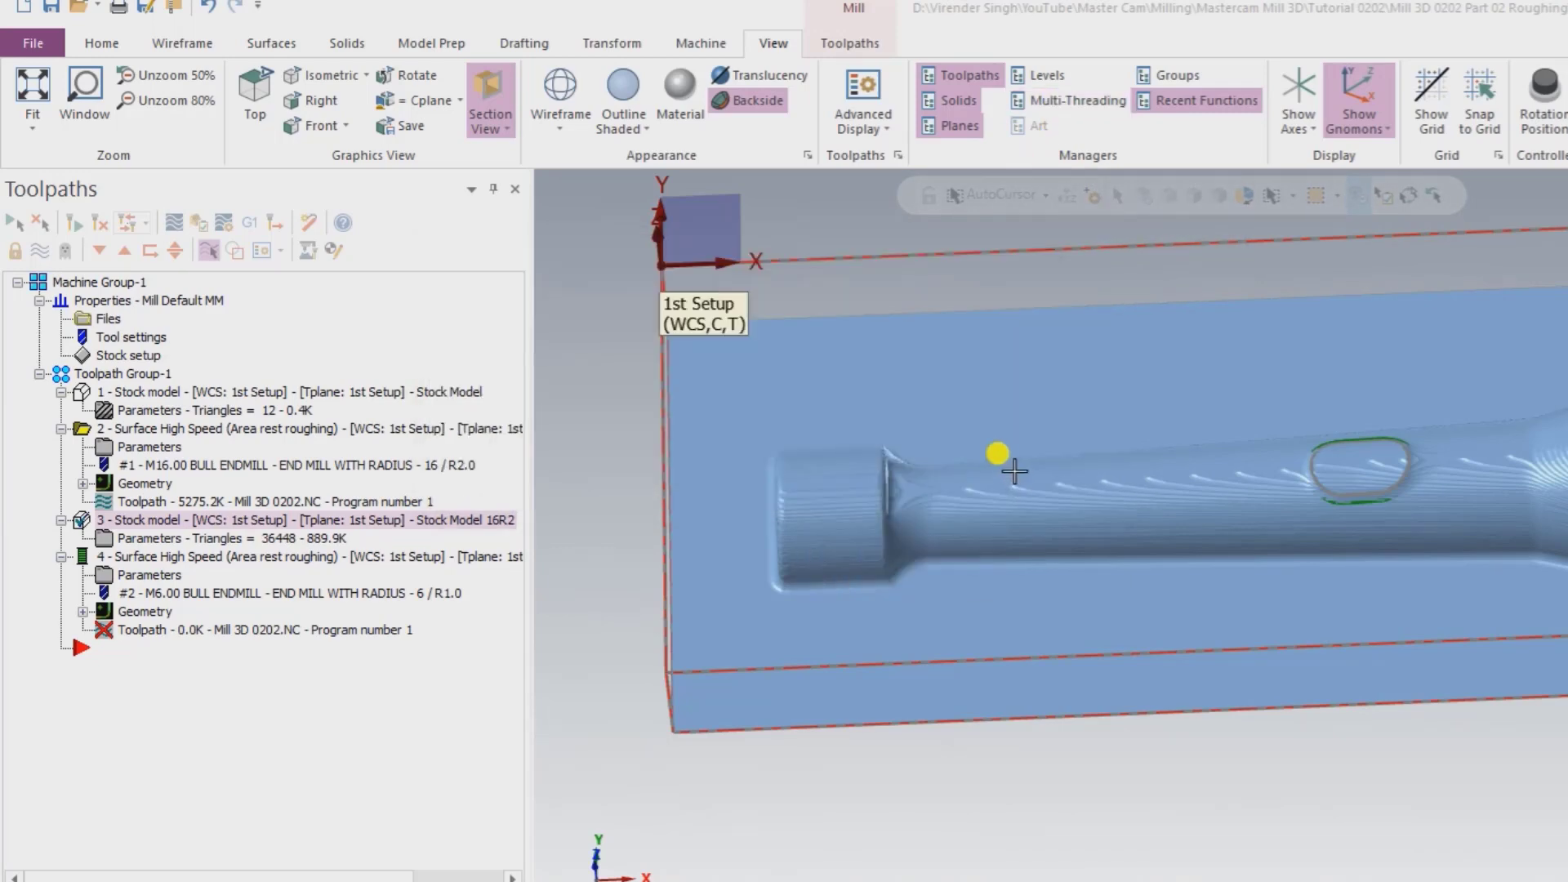
Step: Inspect the regenerated rest roughing toolpath around the torch from the top view and at an angle
{"action": "middle_click_drag", "start_coordinate": [1047, 544], "coordinate": [890, 552]}
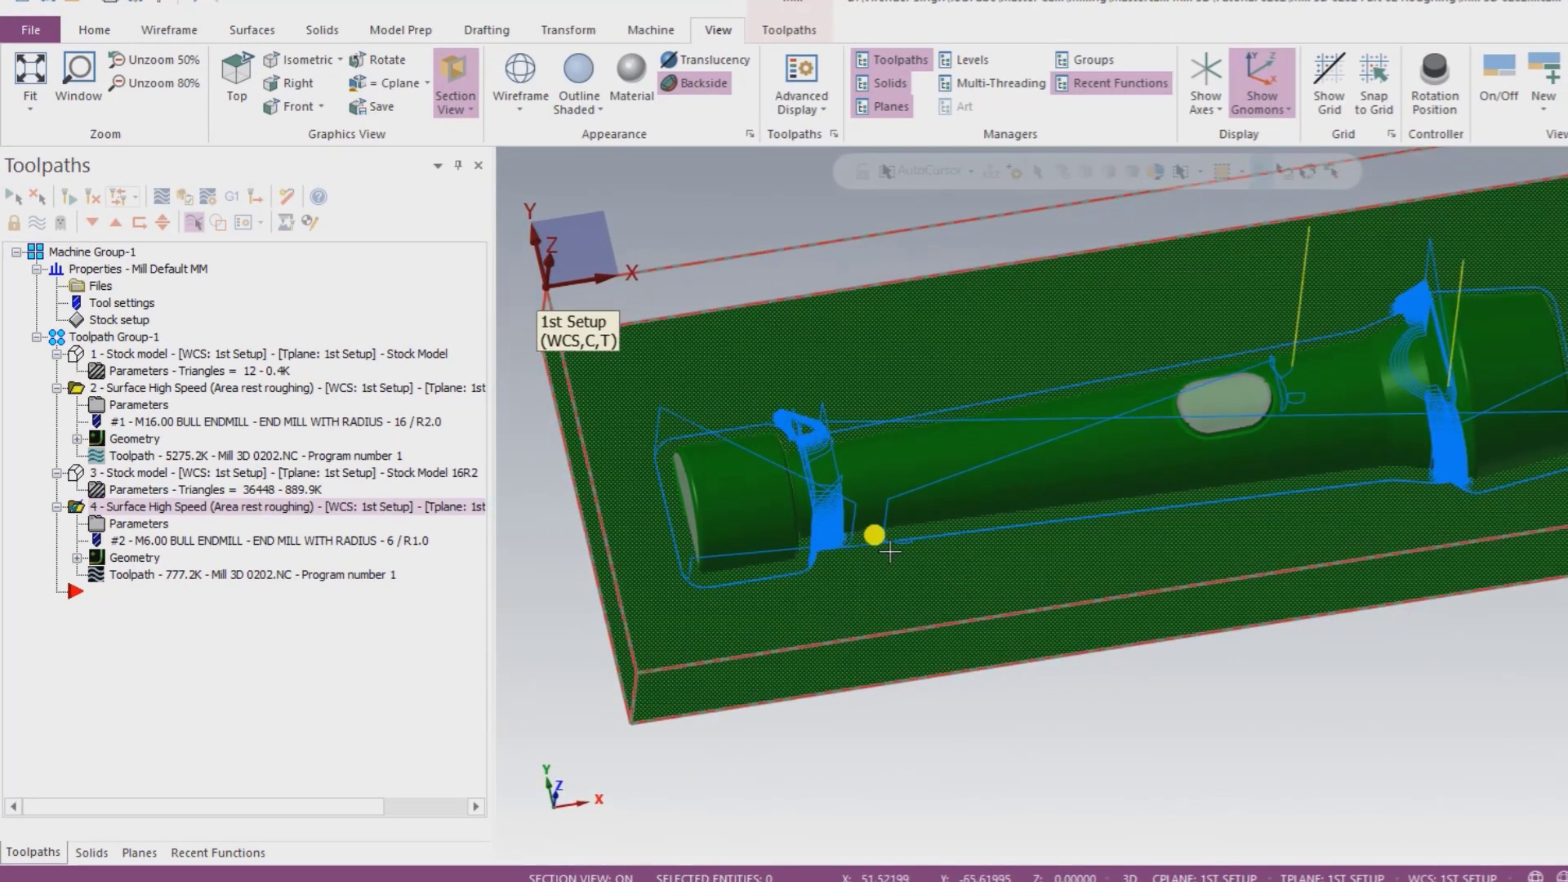
{"action": "right_click", "coordinate": [732, 248]}
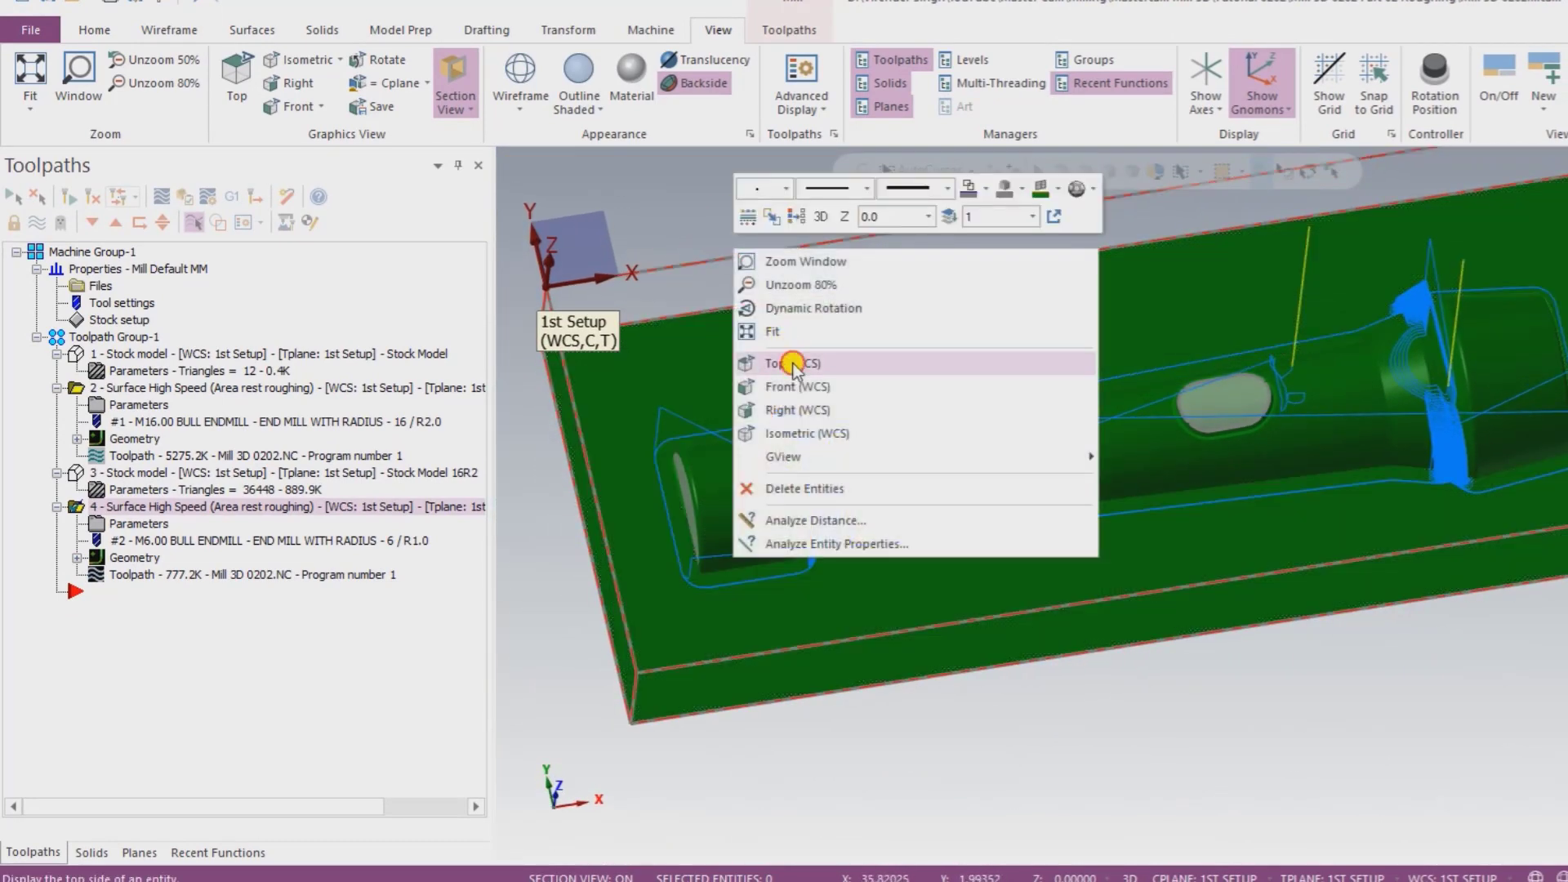
{"action": "left_click", "coordinate": [790, 360]}
{"action": "scroll", "coordinate": [828, 454], "scroll_direction": "up", "scroll_amount": 2}
{"action": "middle_click_drag", "start_coordinate": [823, 517], "coordinate": [1143, 621]}
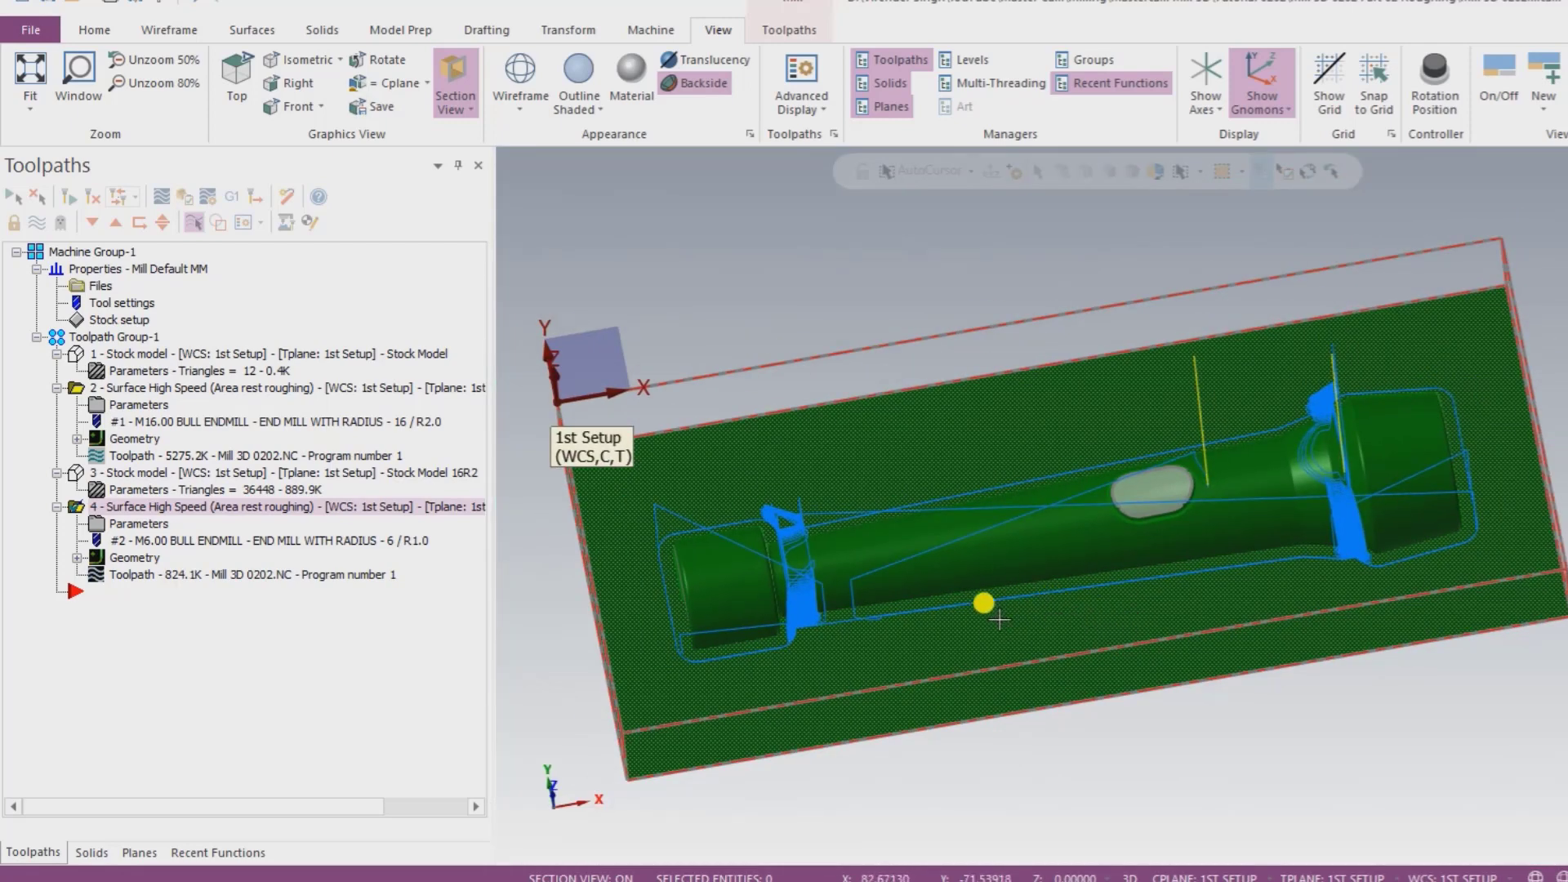
{"action": "middle_click_drag", "start_coordinate": [1001, 620], "coordinate": [1102, 563]}
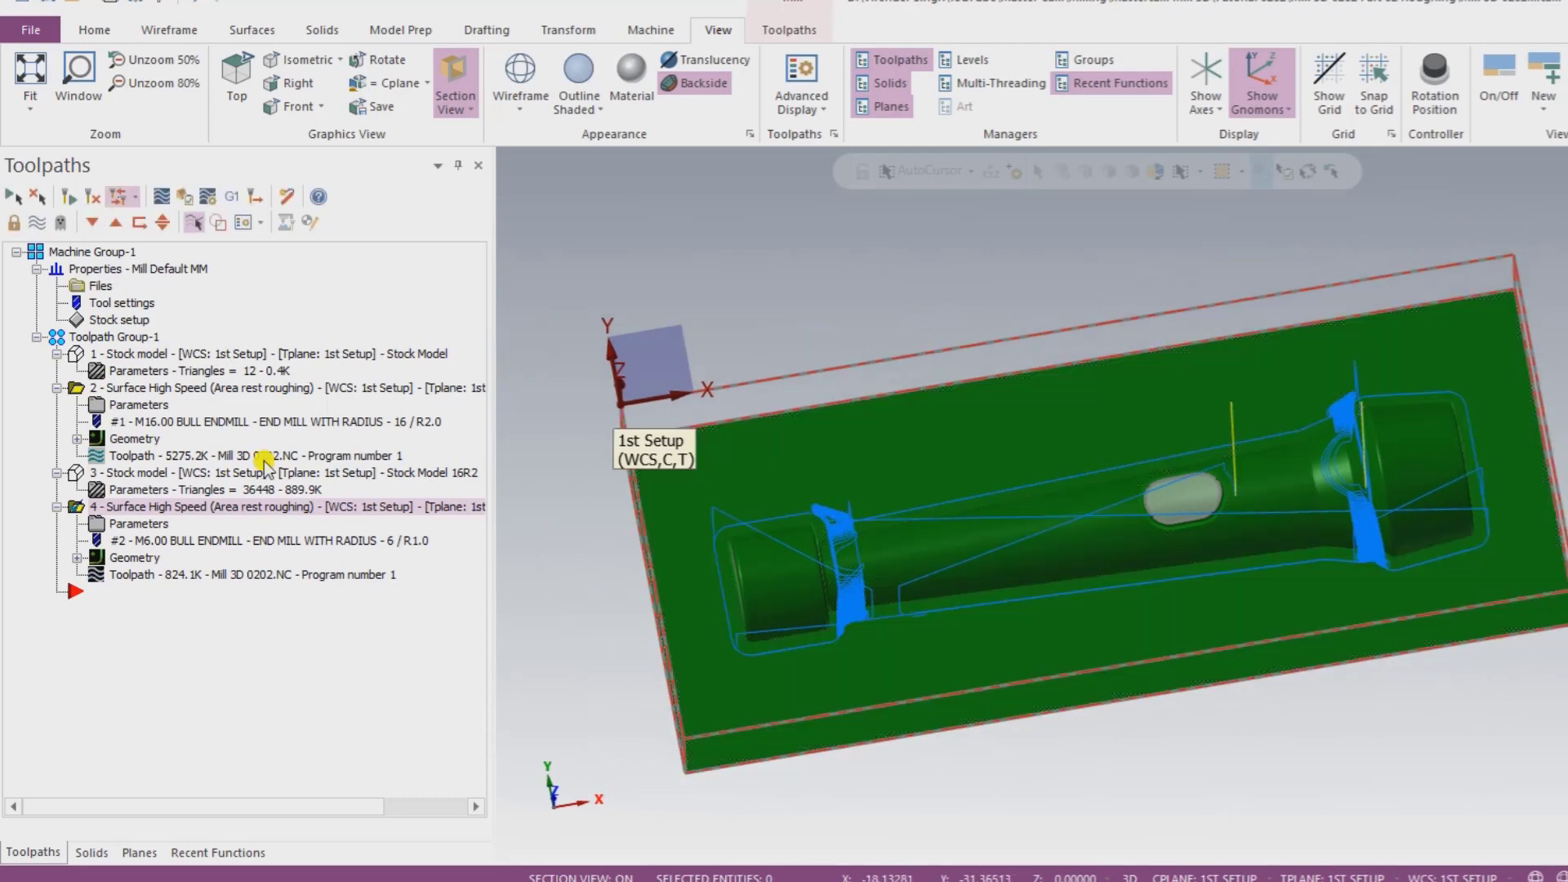
Step: Select all operations, verify them in Mastercam Simulator, and maximize the simulator window
{"action": "left_click", "coordinate": [14, 197]}
{"action": "middle_click_drag", "start_coordinate": [807, 563], "coordinate": [797, 531]}
{"action": "left_click", "coordinate": [196, 220]}
{"action": "left_click", "coordinate": [185, 199]}
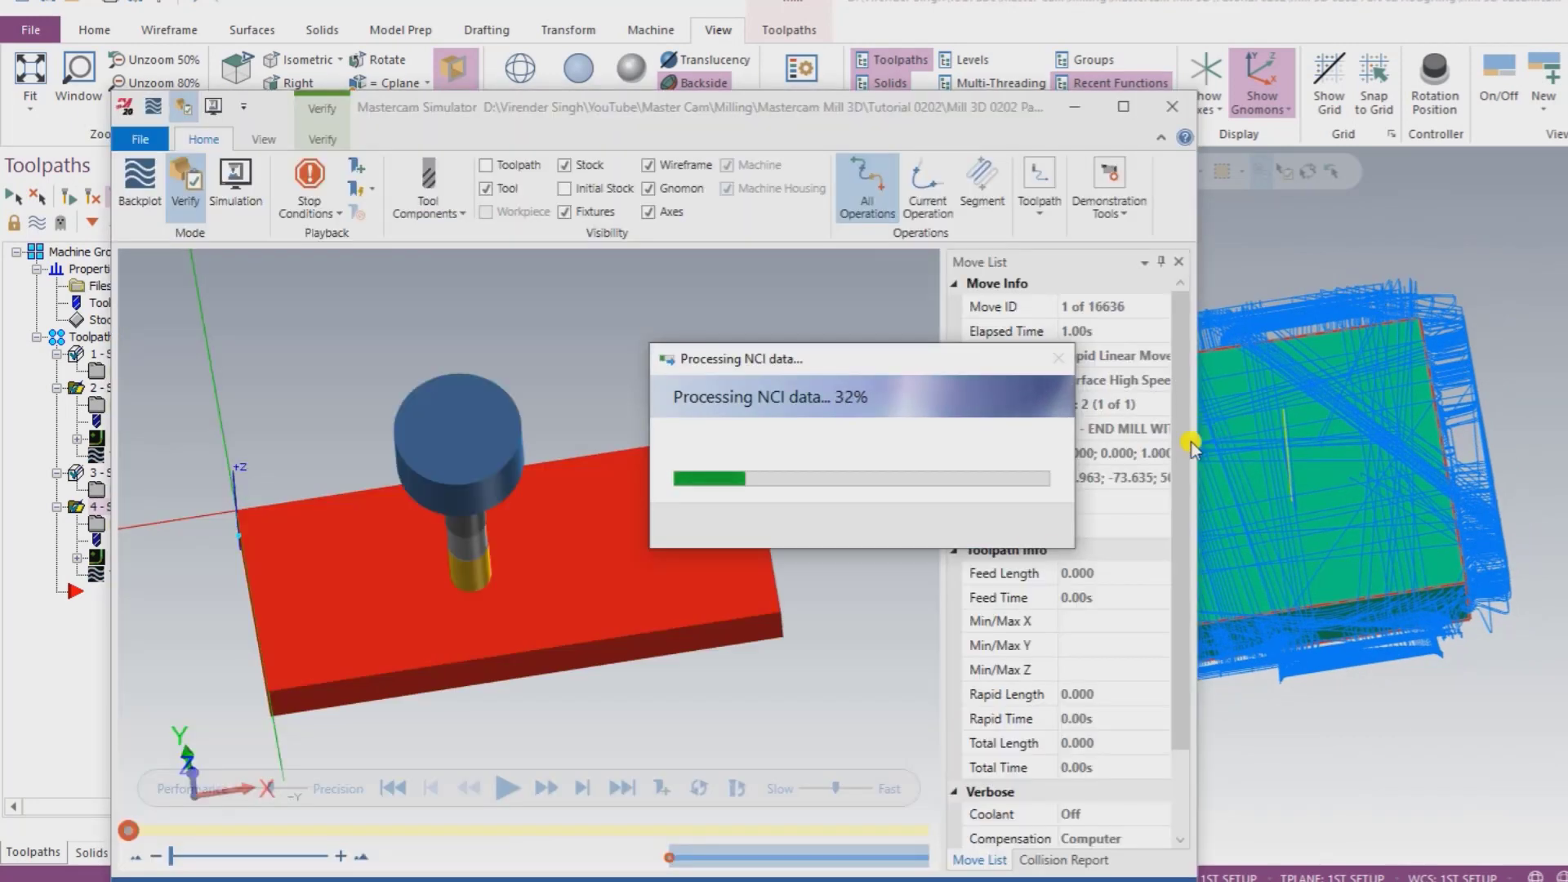
{"action": "left_click", "coordinate": [1122, 108]}
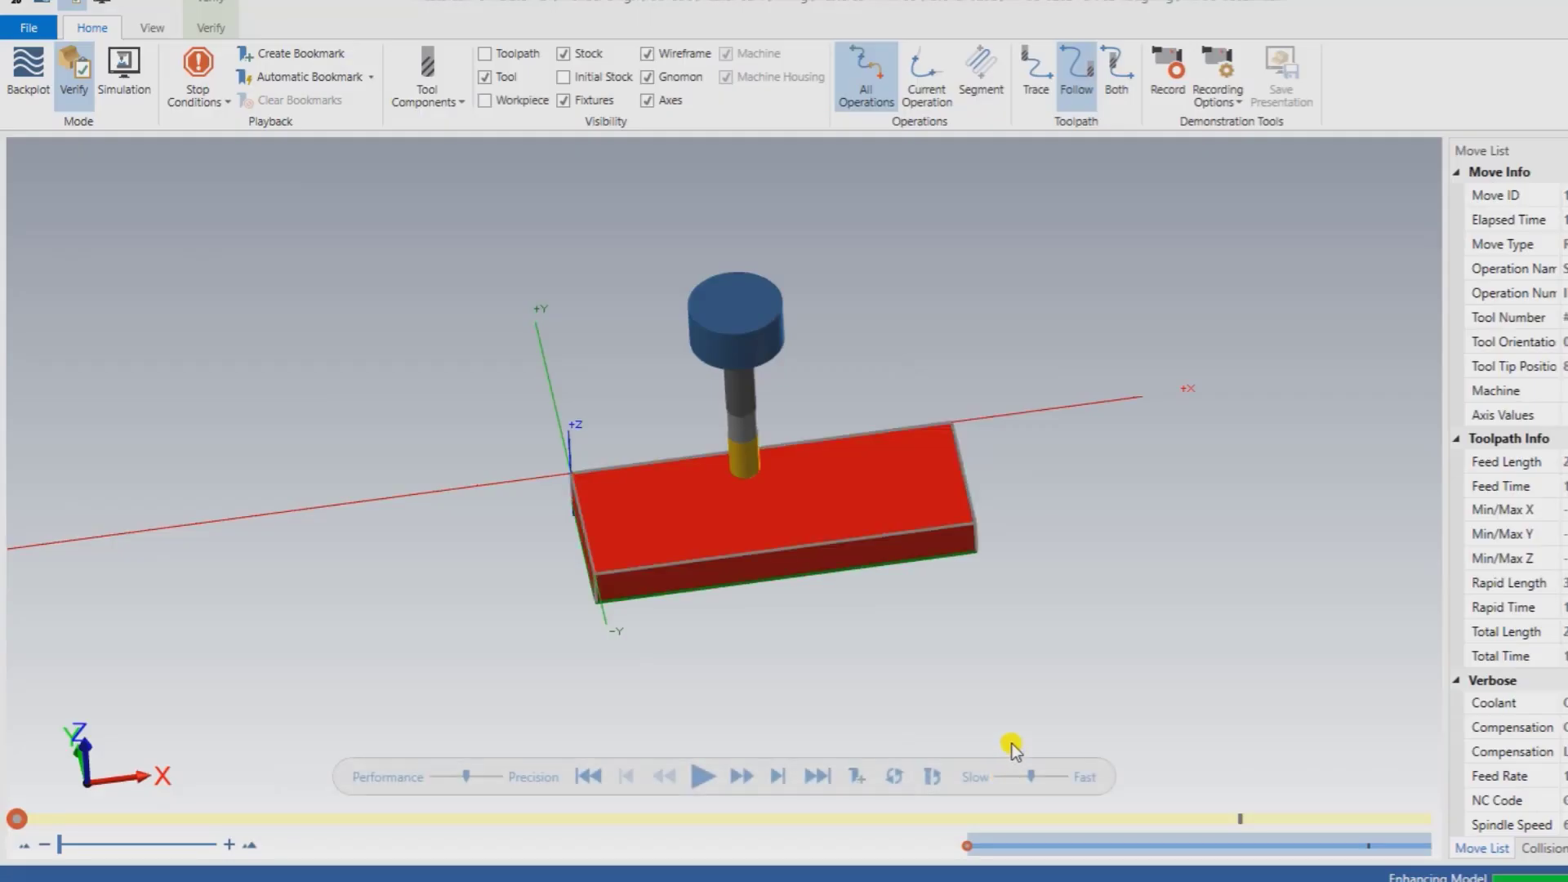
Step: Play the verification of the 16 mm roughing toolpath at reduced speed, then speed it up as the torch takes shape
{"action": "mouse_move", "coordinate": [1030, 777]}
{"action": "left_mouse_down"}
{"action": "mouse_move", "coordinate": [1001, 776]}
{"action": "mouse_move", "coordinate": [1018, 776]}
{"action": "left_mouse_up"}
{"action": "left_click", "coordinate": [702, 776]}
{"action": "scroll", "coordinate": [674, 588], "scroll_direction": "up", "scroll_amount": 3}
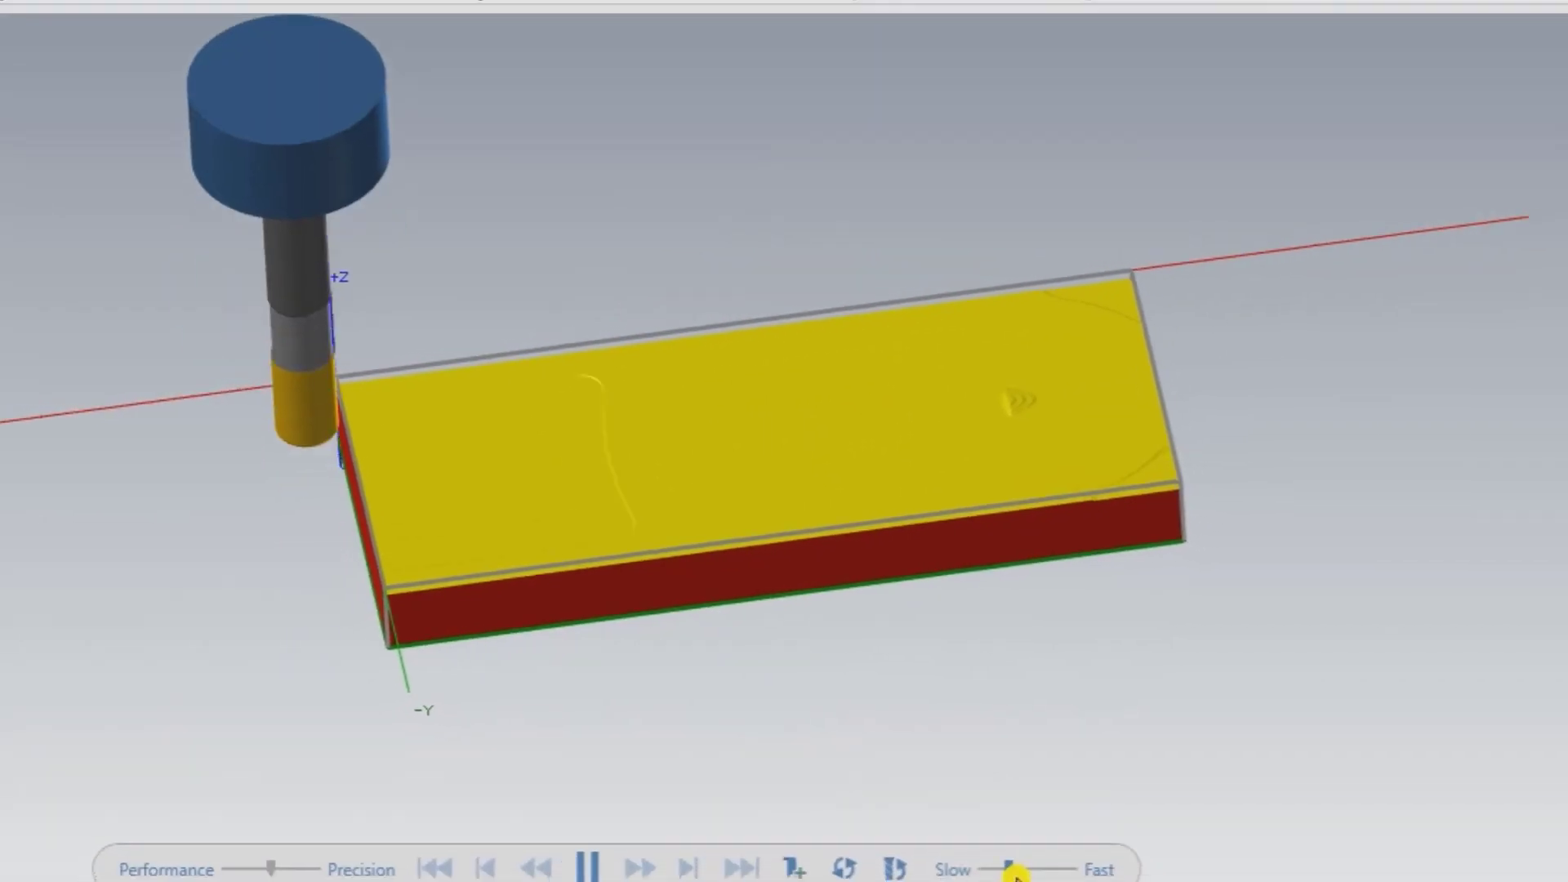
{"action": "mouse_move", "coordinate": [1026, 869]}
{"action": "left_mouse_down"}
{"action": "mouse_move", "coordinate": [1041, 869]}
{"action": "mouse_move", "coordinate": [1031, 838]}
{"action": "left_mouse_up"}
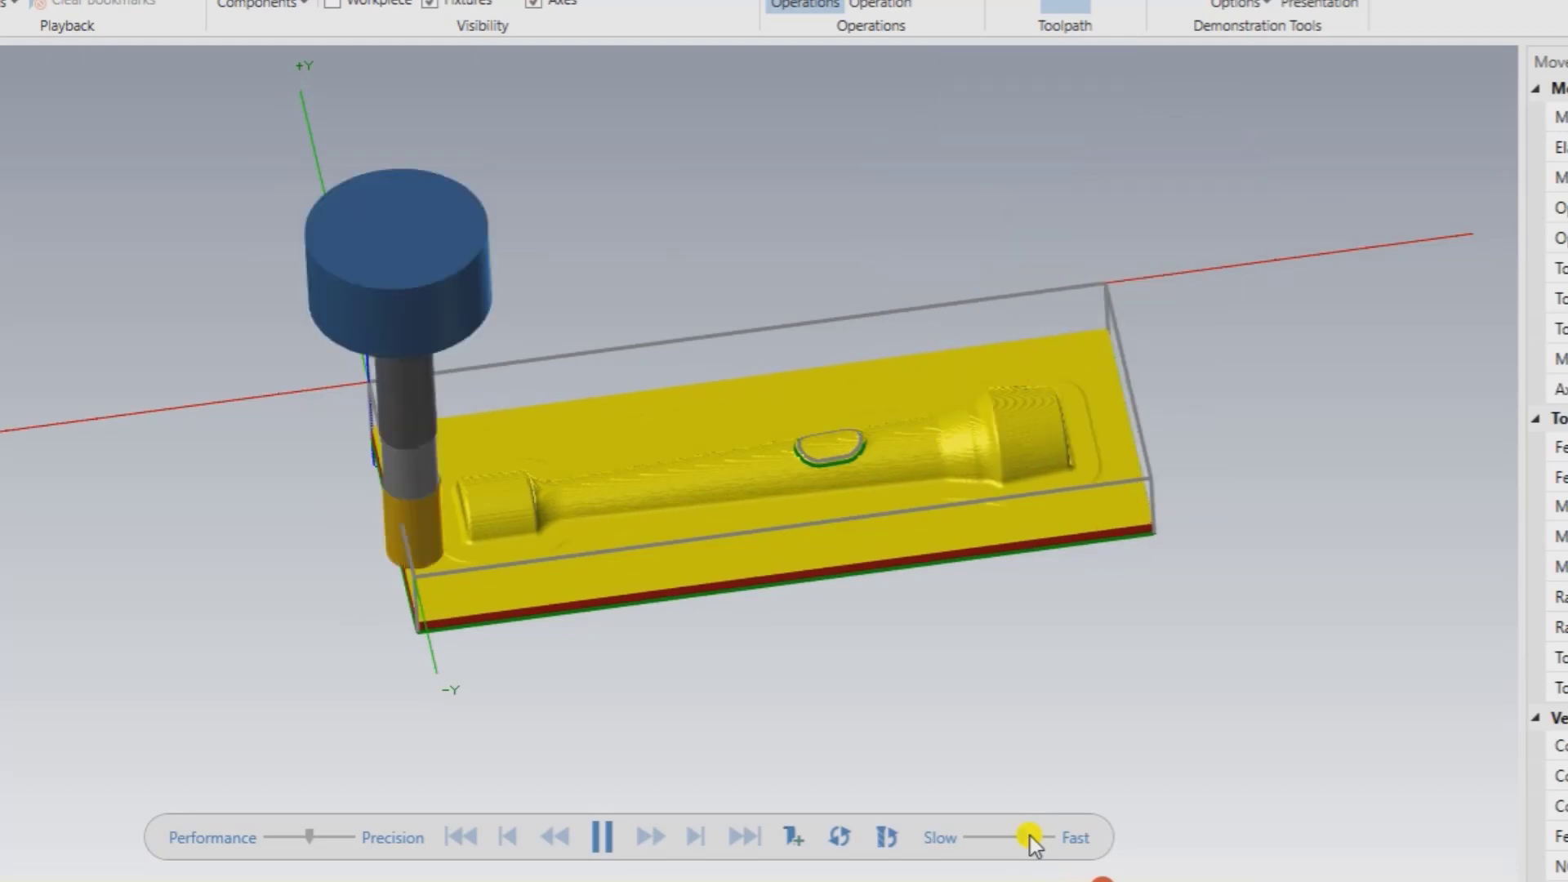
{"action": "scroll", "coordinate": [747, 481], "scroll_direction": "up", "scroll_amount": 2}
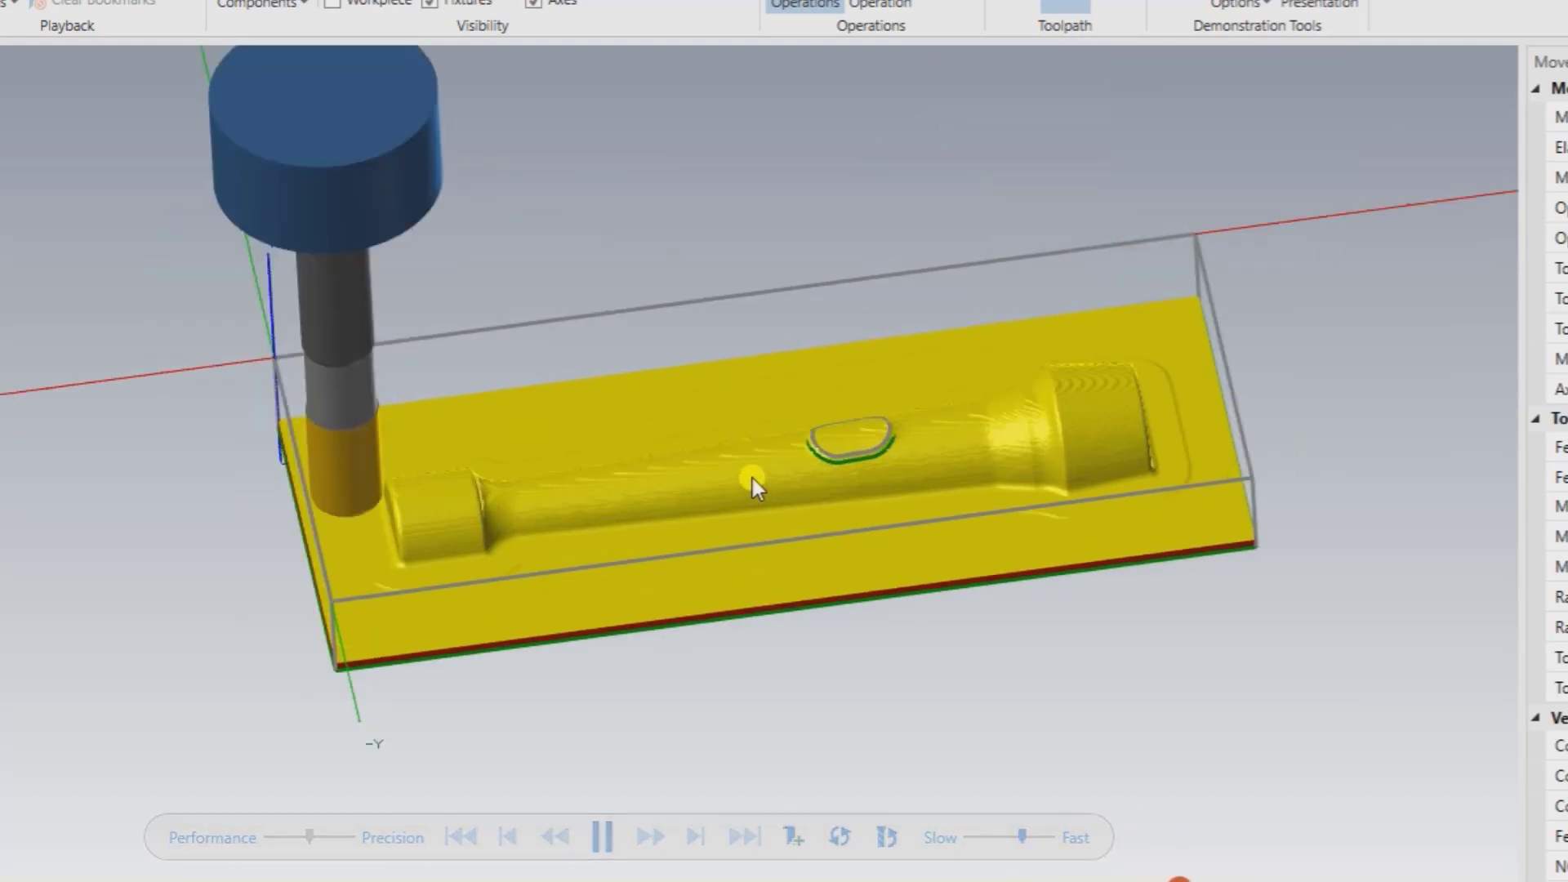
Step: Set the playback to stop on operation change and inspect the roughed torch stock at the stop
{"action": "left_click", "coordinate": [12, 3]}
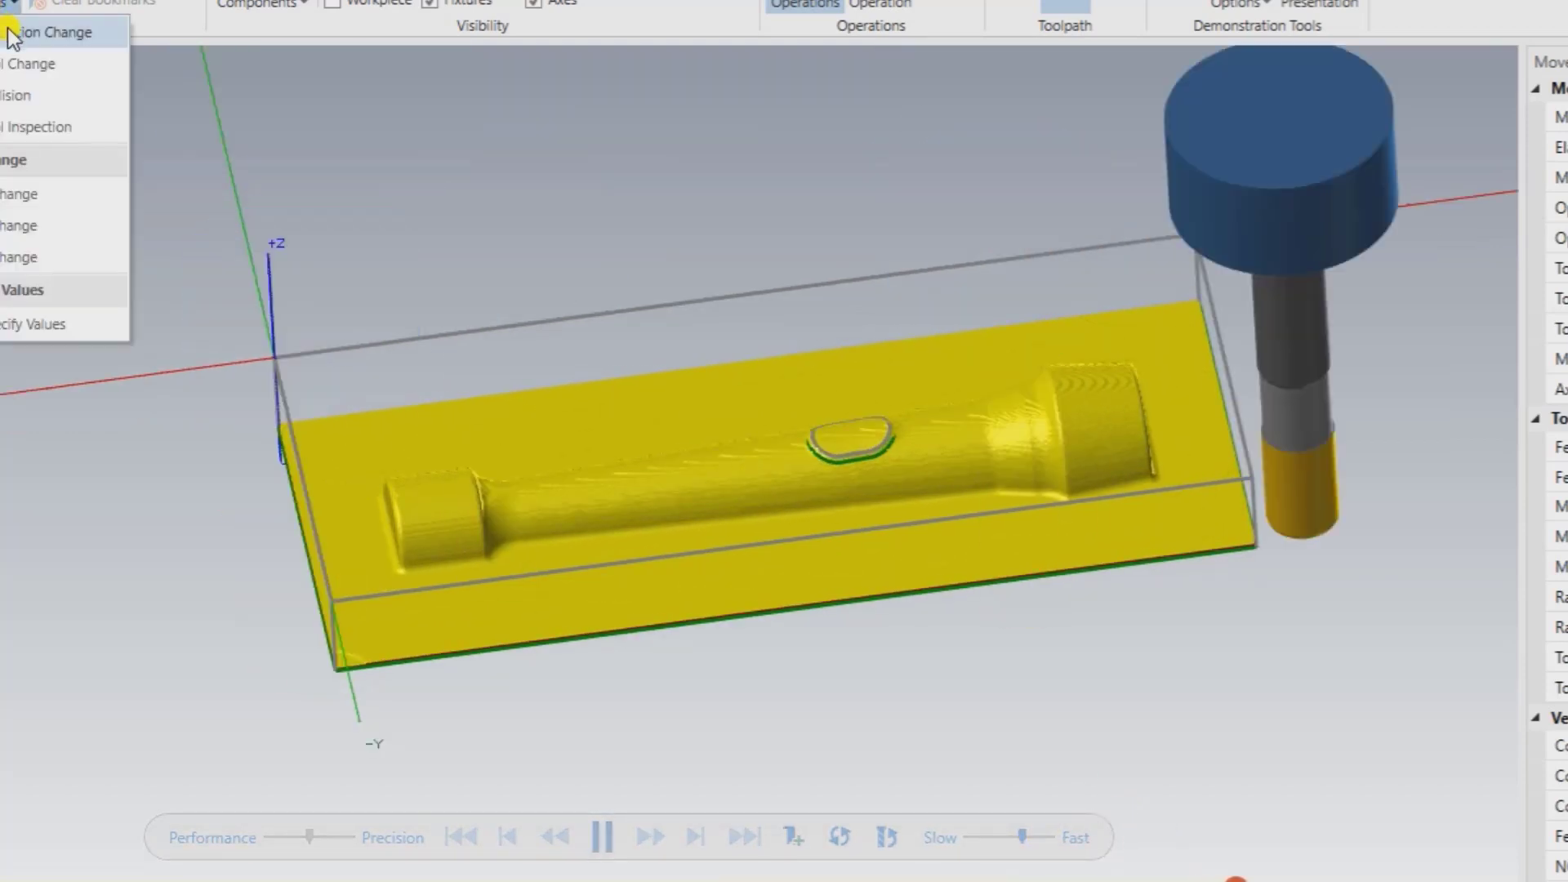
{"action": "left_click", "coordinate": [91, 408]}
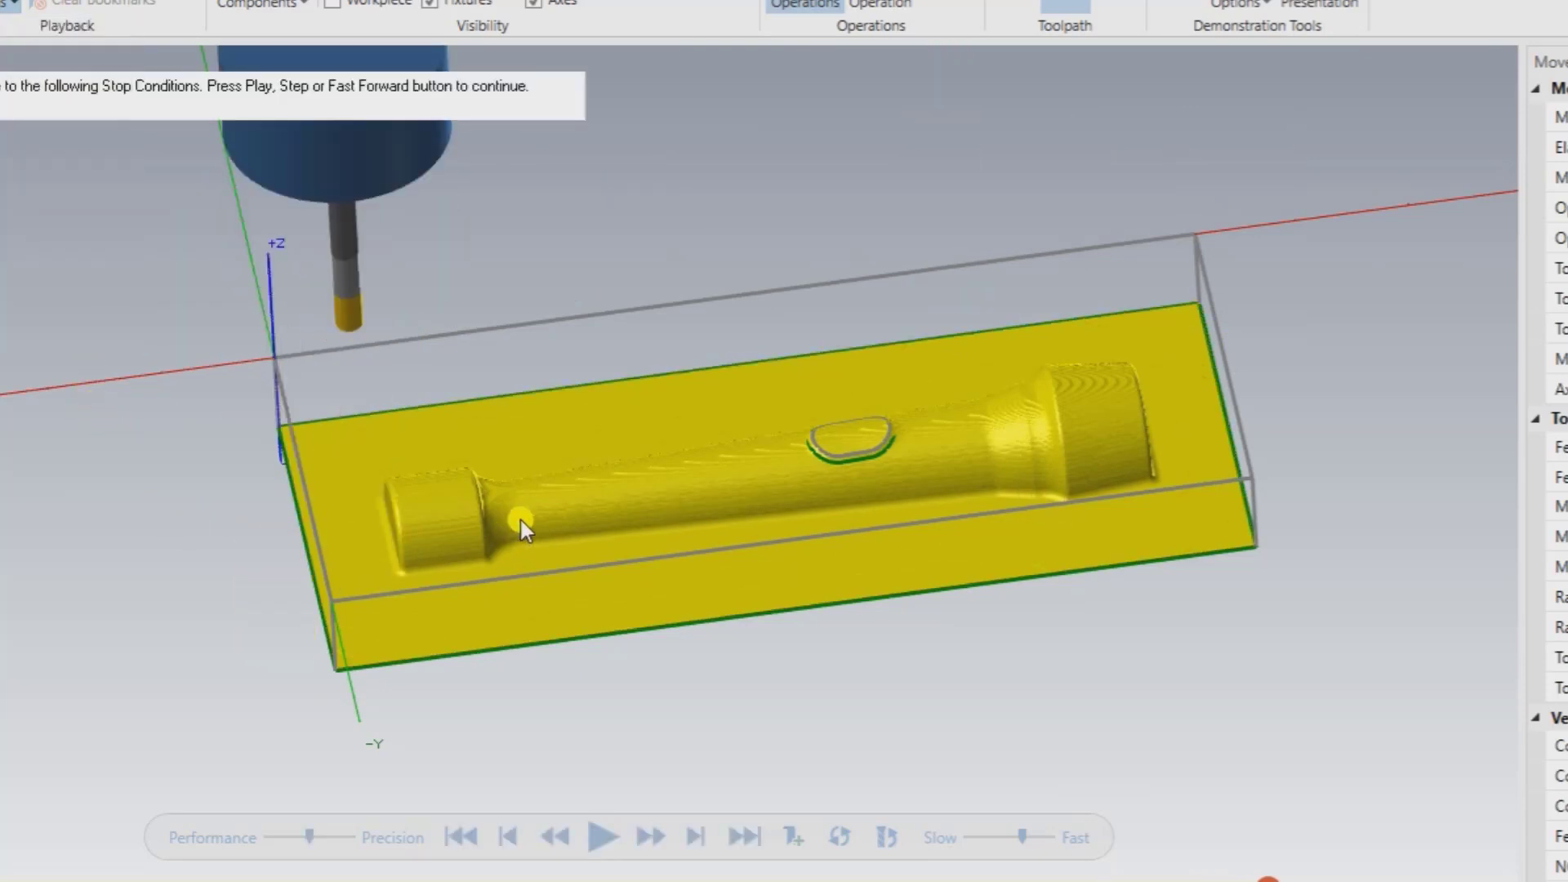
{"action": "middle_click_drag", "start_coordinate": [521, 521], "coordinate": [599, 552]}
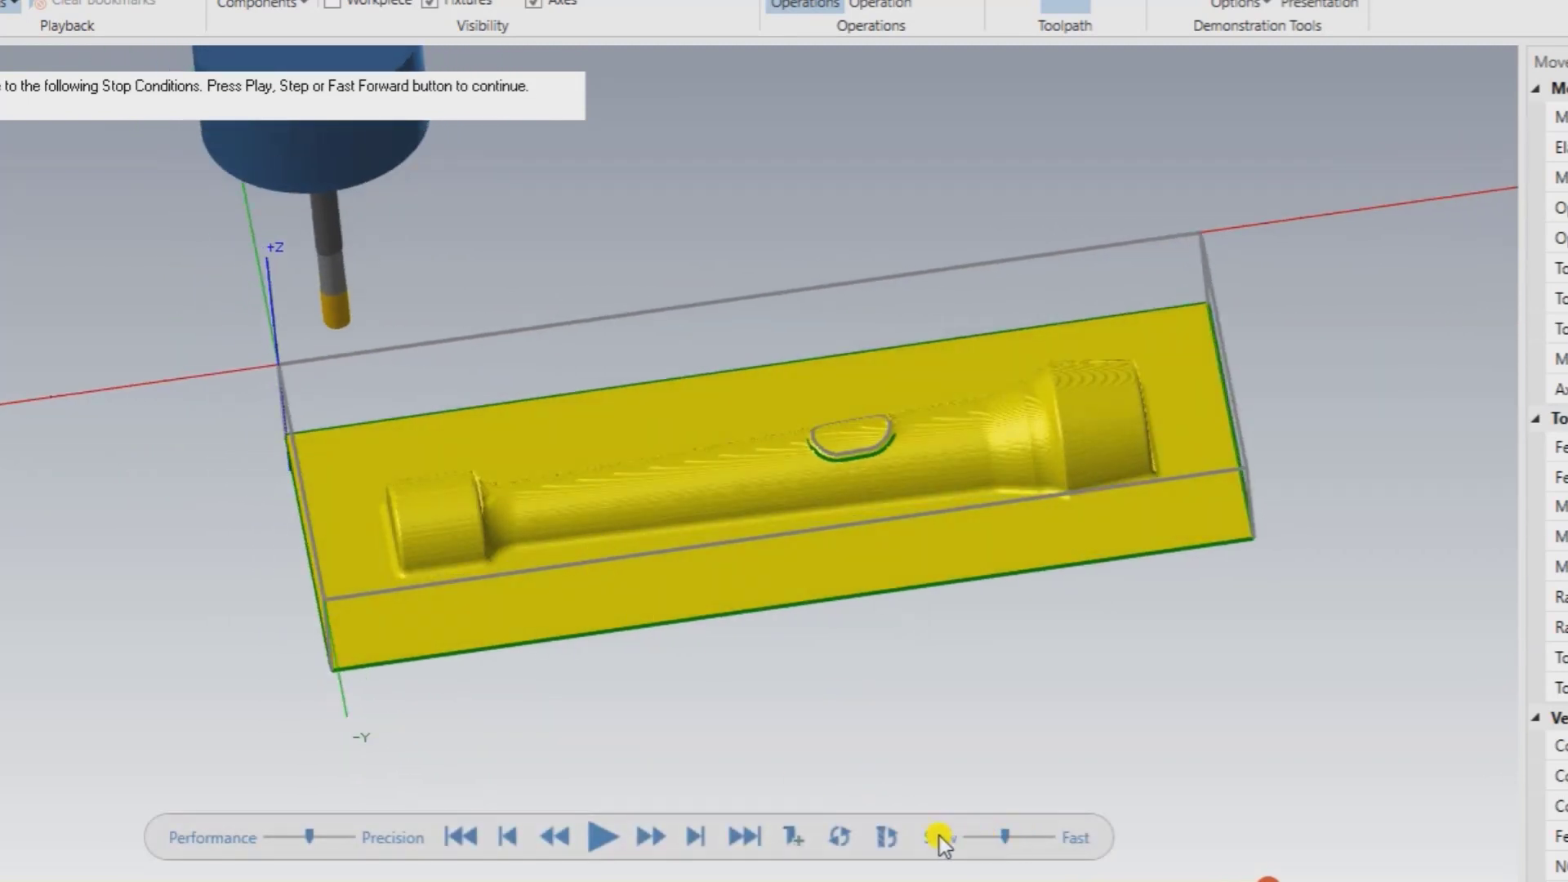
Step: Resume the verification through the 6 mm rest roughing and watch the cuts around the torch up close
{"action": "left_click", "coordinate": [626, 835]}
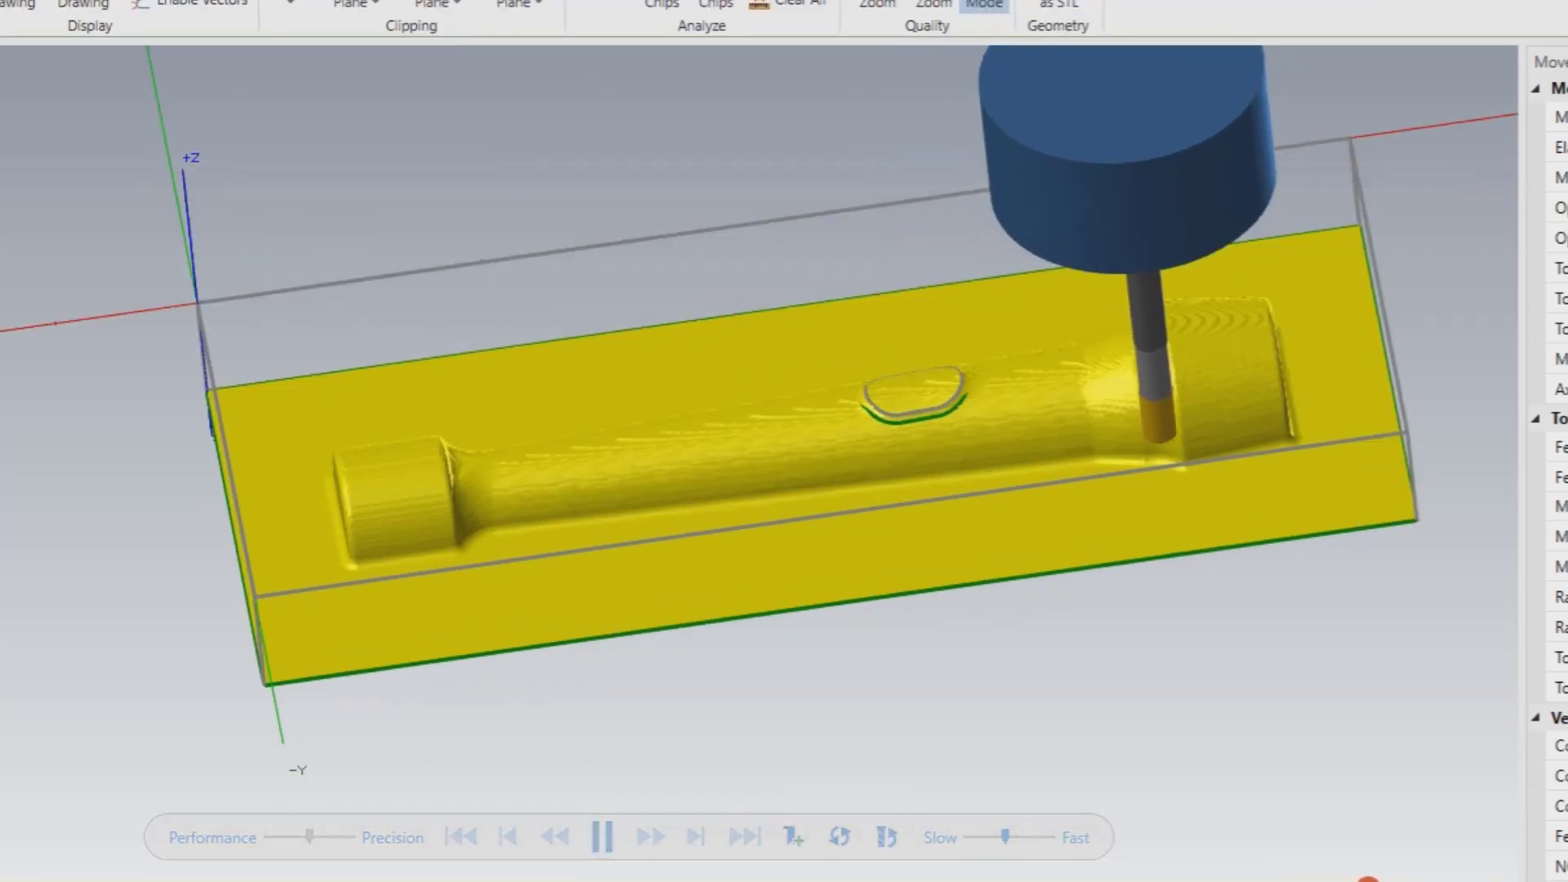
{"action": "scroll", "coordinate": [984, 536], "scroll_direction": "up", "scroll_amount": 2}
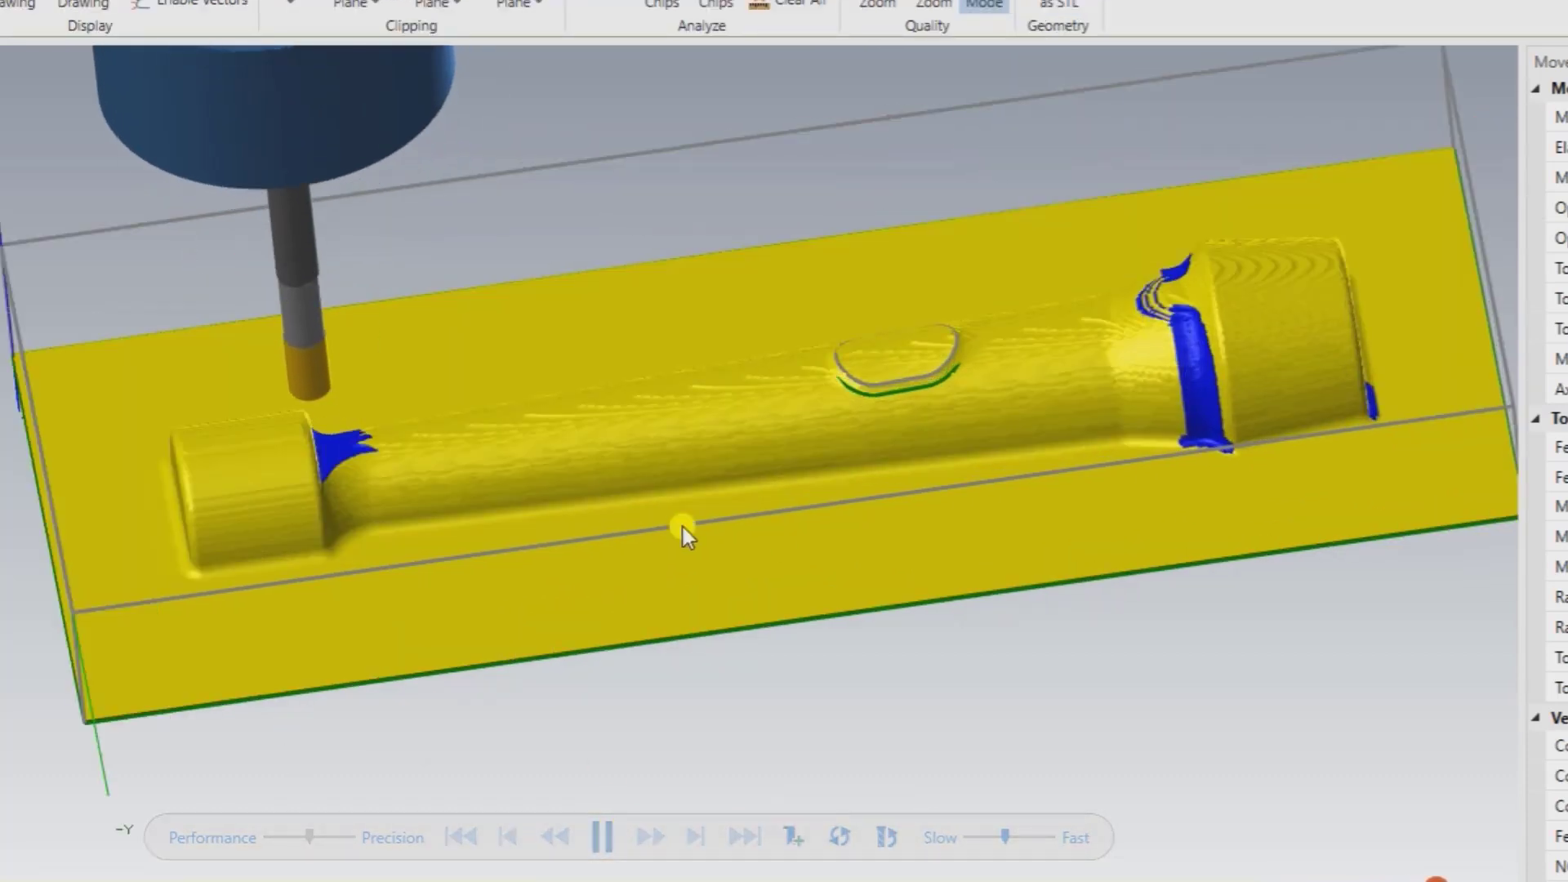
{"action": "scroll", "coordinate": [400, 523], "scroll_direction": "up", "scroll_amount": 5}
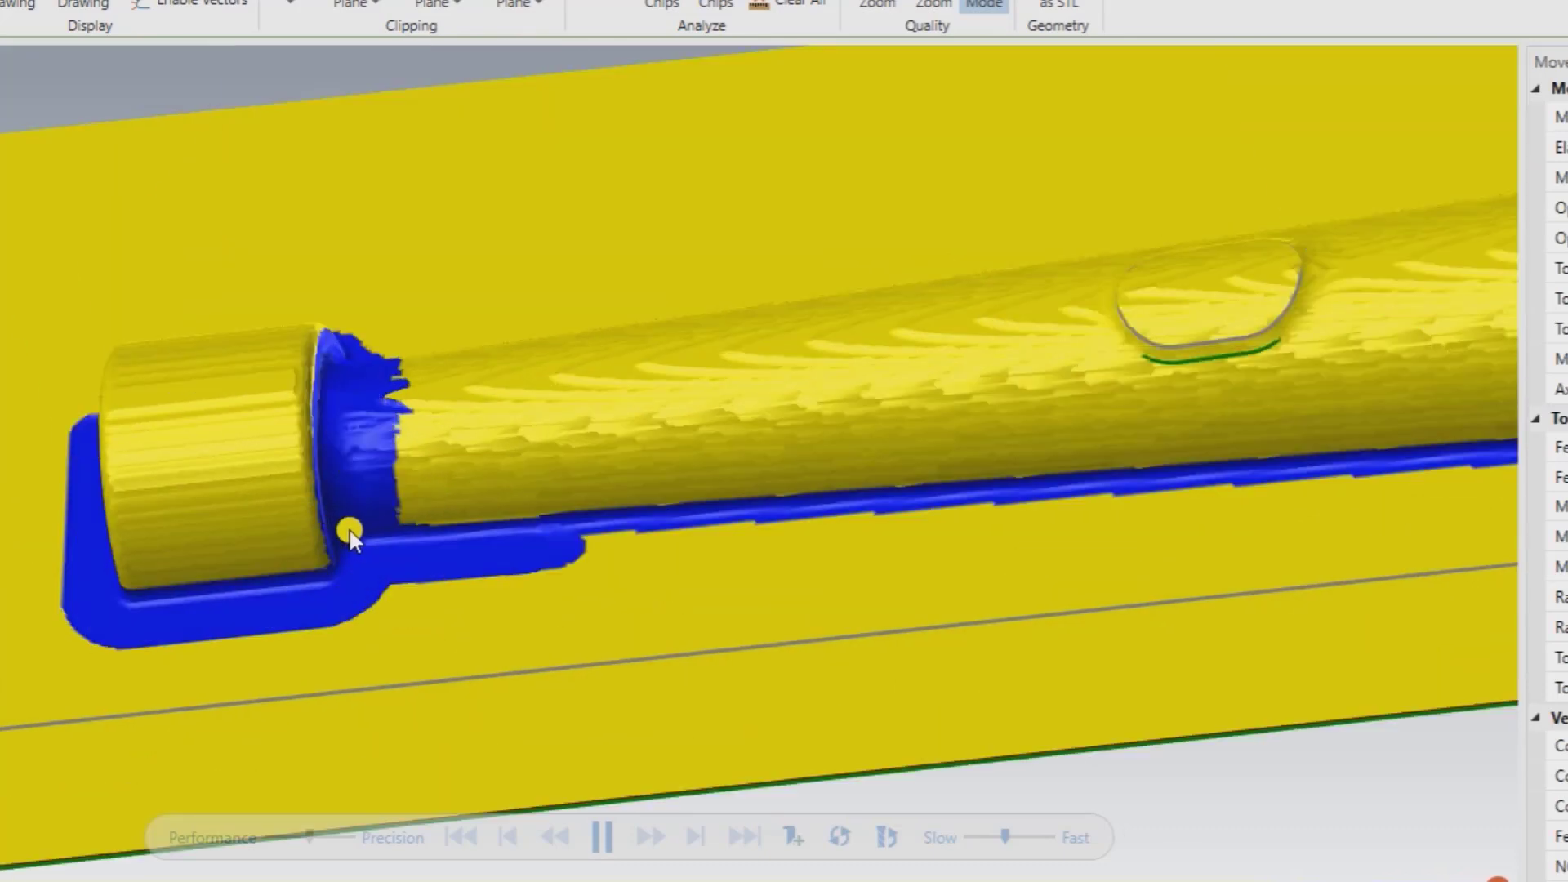
{"action": "scroll", "coordinate": [353, 531], "scroll_direction": "down", "scroll_amount": 4}
{"action": "scroll", "coordinate": [357, 534], "scroll_direction": "up", "scroll_amount": 1}
{"action": "scroll", "coordinate": [360, 541], "scroll_direction": "down", "scroll_amount": 3}
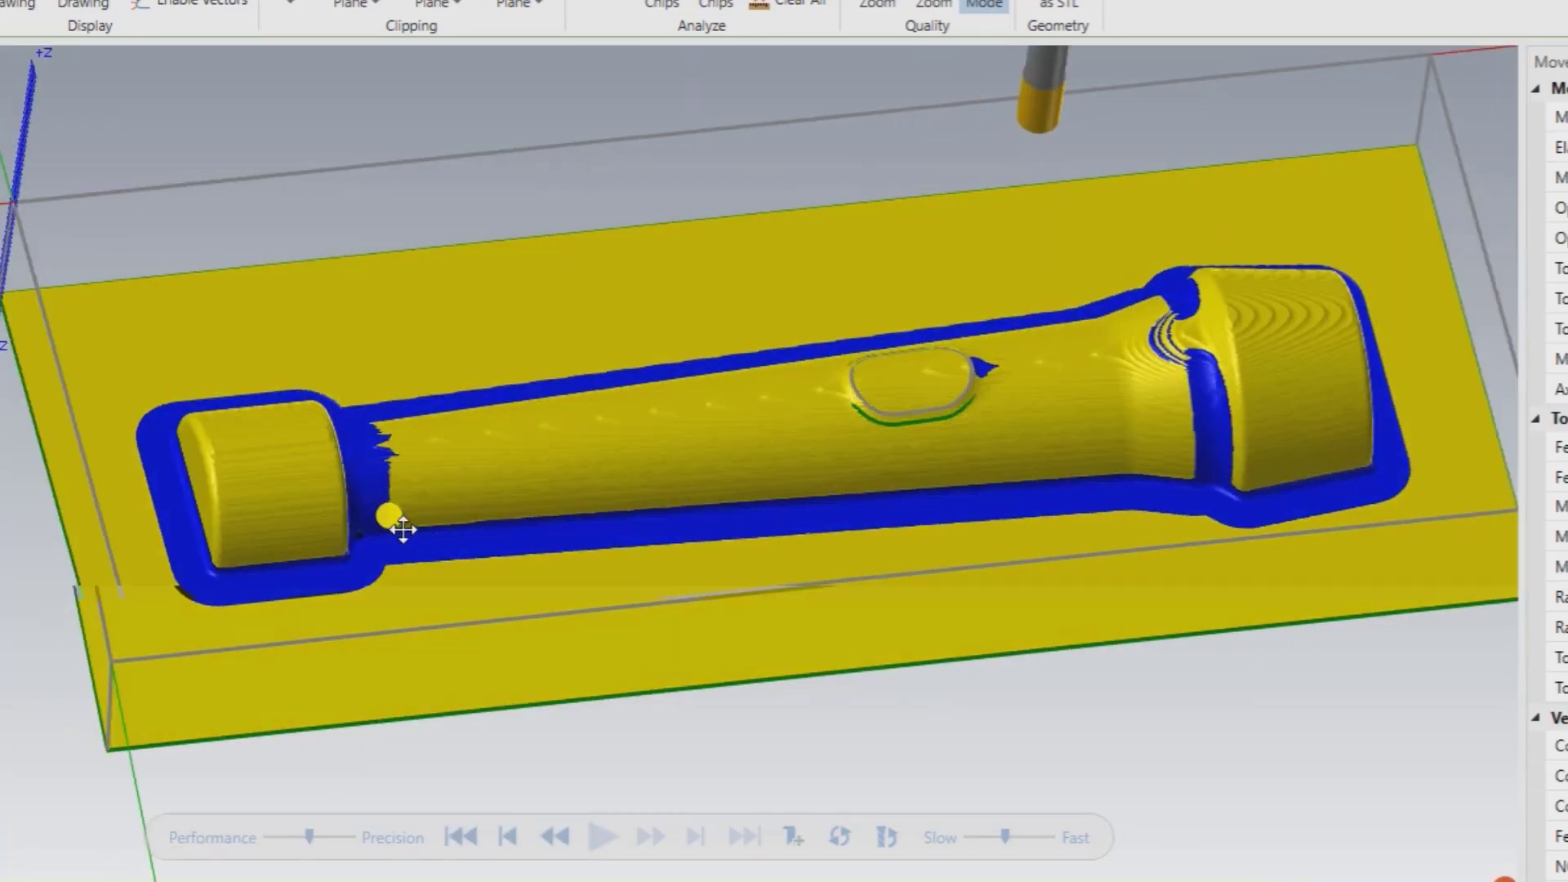
Step: Examine the areas cut by the rest roughing around the verified torch, at an angle and from the top view
{"action": "scroll", "coordinate": [396, 525], "scroll_direction": "up", "scroll_amount": 2}
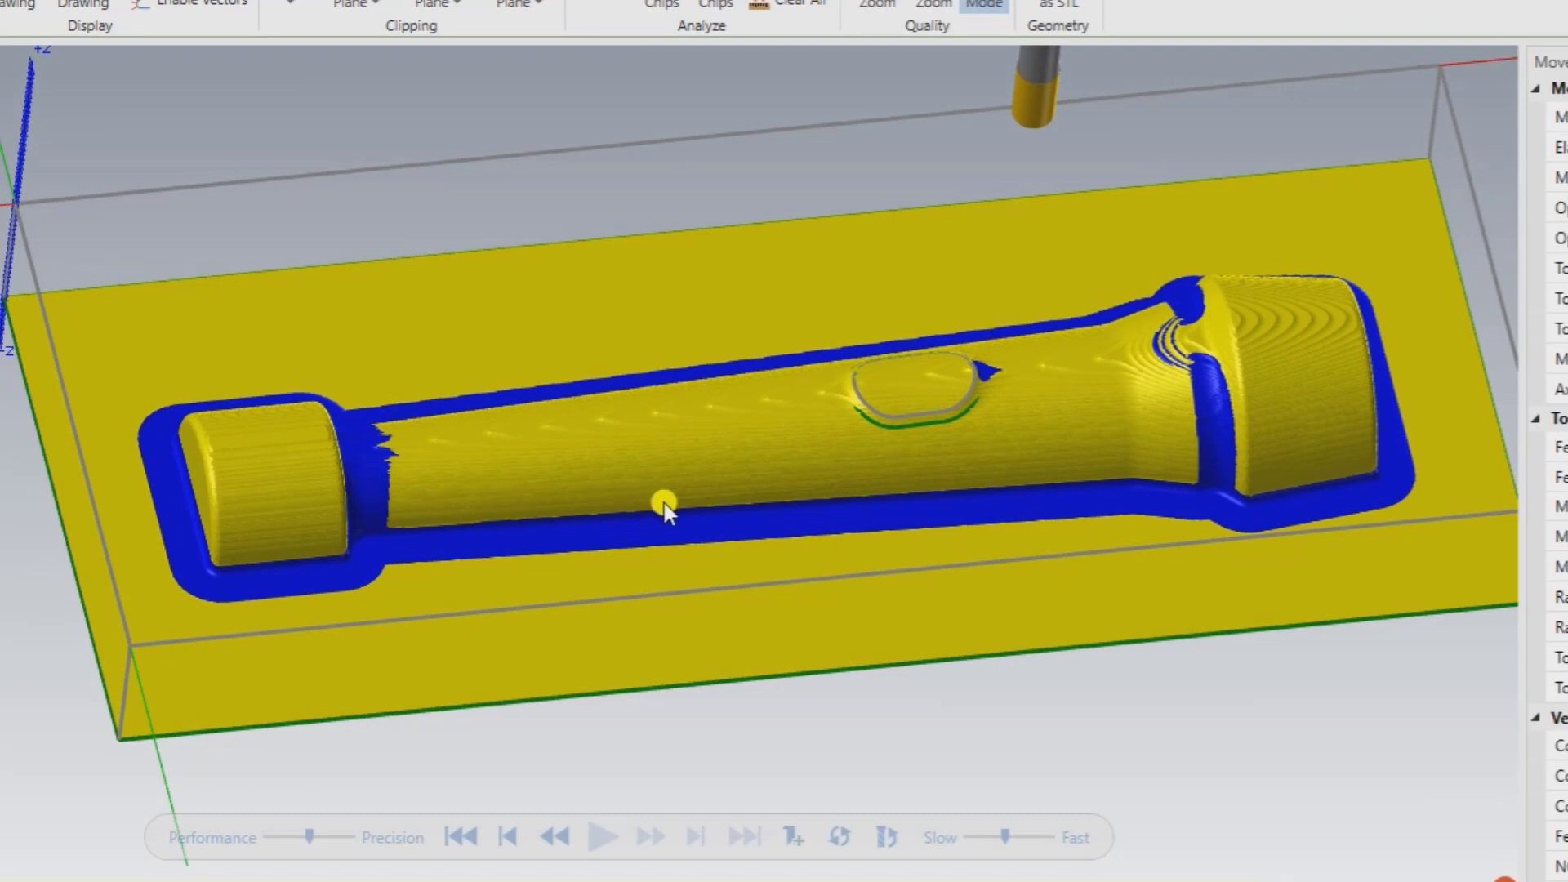
{"action": "scroll", "coordinate": [664, 511], "scroll_direction": "down", "scroll_amount": 3}
{"action": "scroll", "coordinate": [478, 340], "scroll_direction": "up", "scroll_amount": 1}
{"action": "right_click", "coordinate": [381, 229]}
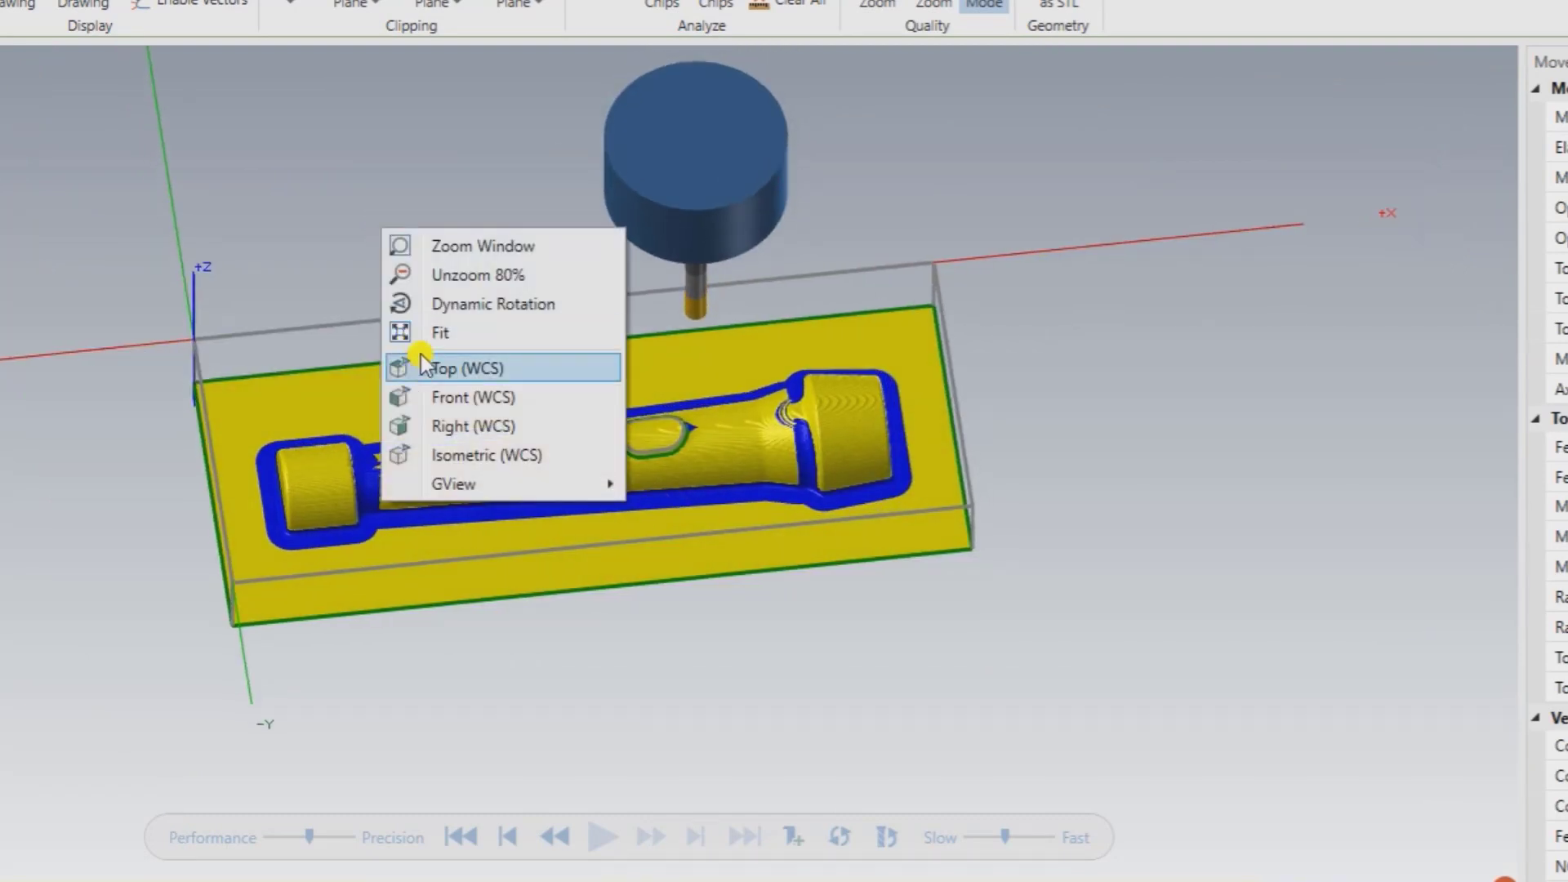
{"action": "left_click", "coordinate": [444, 369]}
{"action": "scroll", "coordinate": [346, 454], "scroll_direction": "up", "scroll_amount": 2}
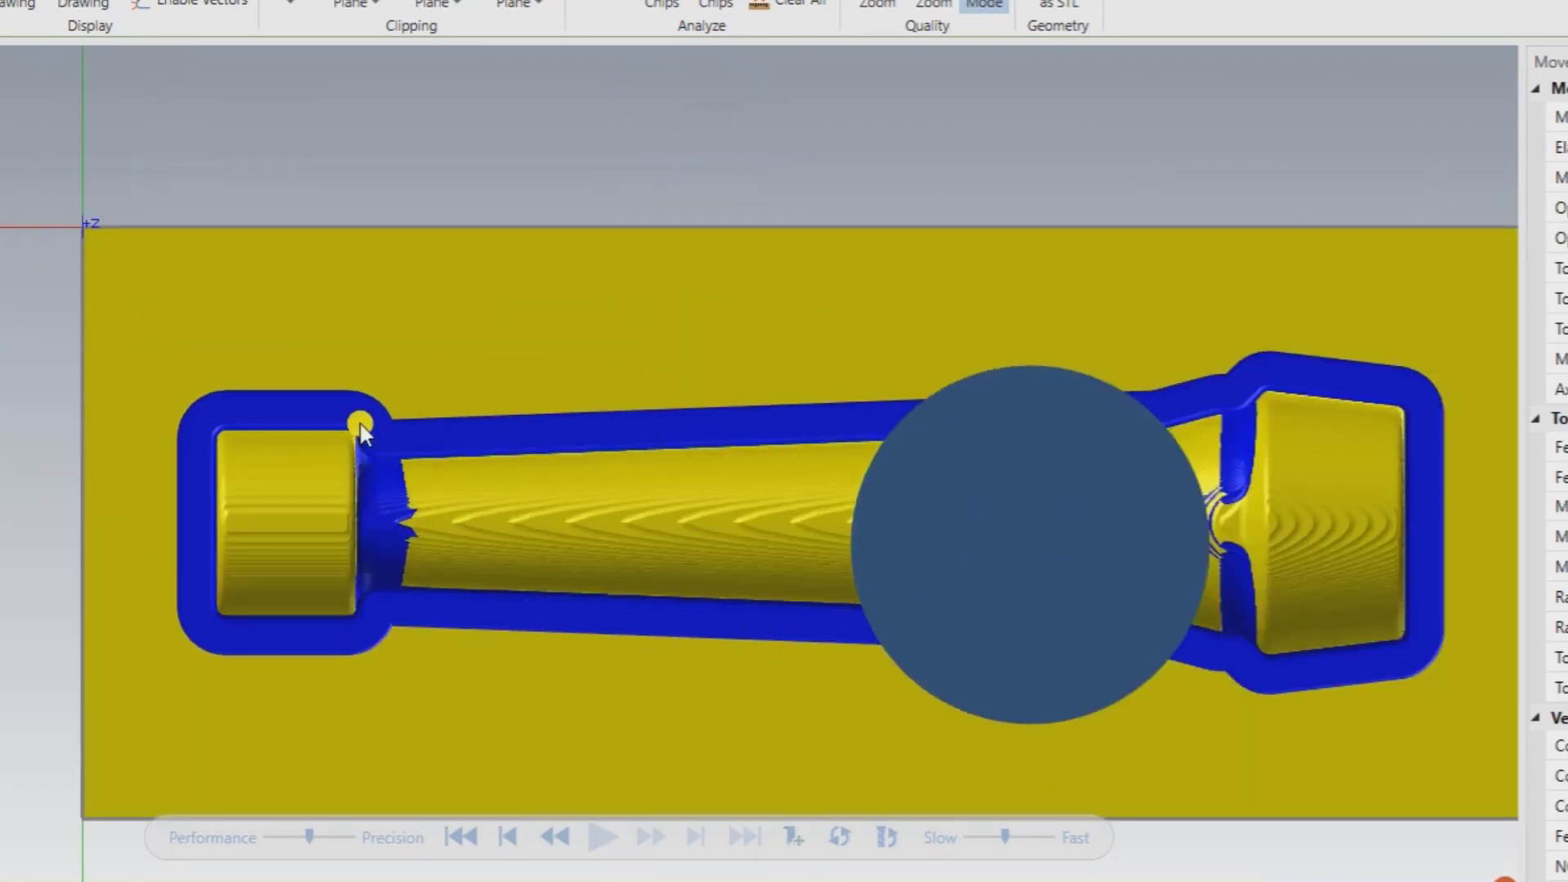
{"action": "scroll", "coordinate": [384, 441], "scroll_direction": "down", "scroll_amount": 2}
{"action": "left_click_drag", "start_coordinate": [438, 462], "coordinate": [452, 417]}
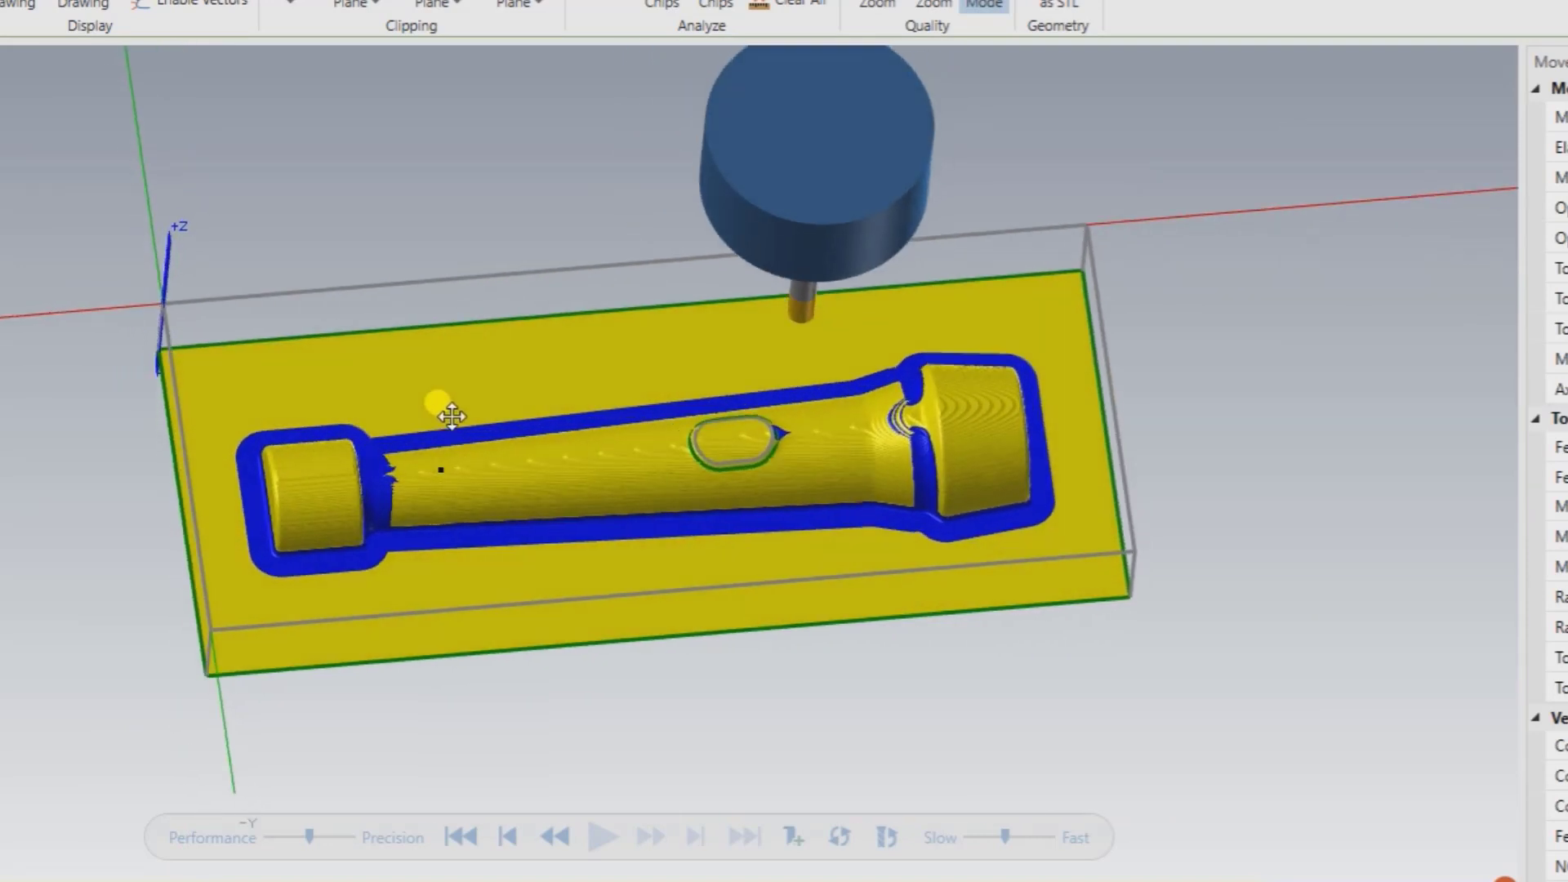
{"action": "right_click", "coordinate": [350, 231]}
{"action": "left_click", "coordinate": [404, 372]}
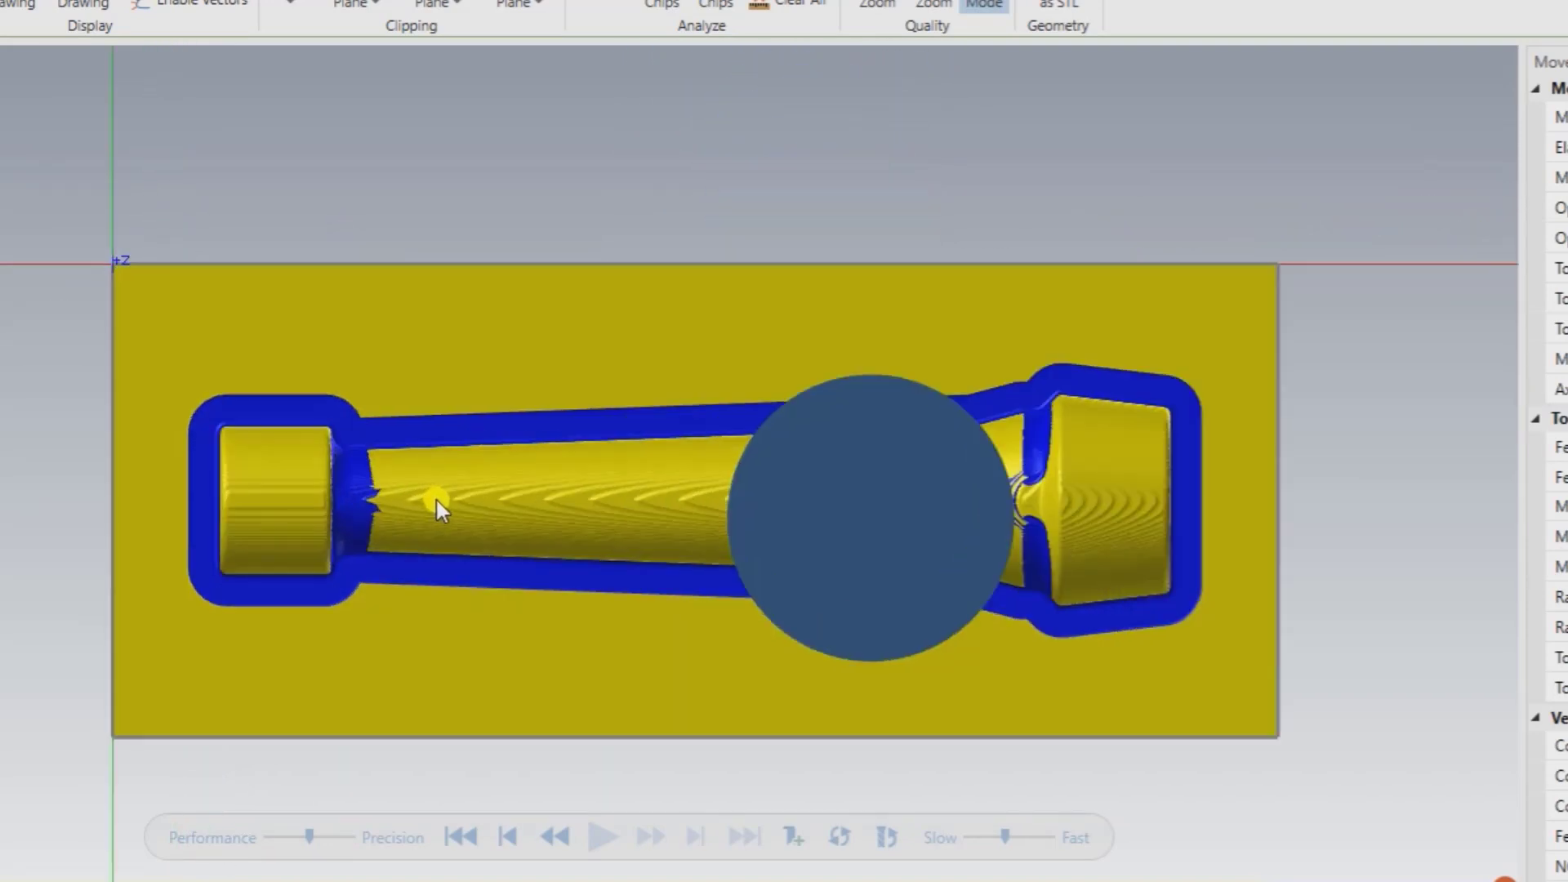